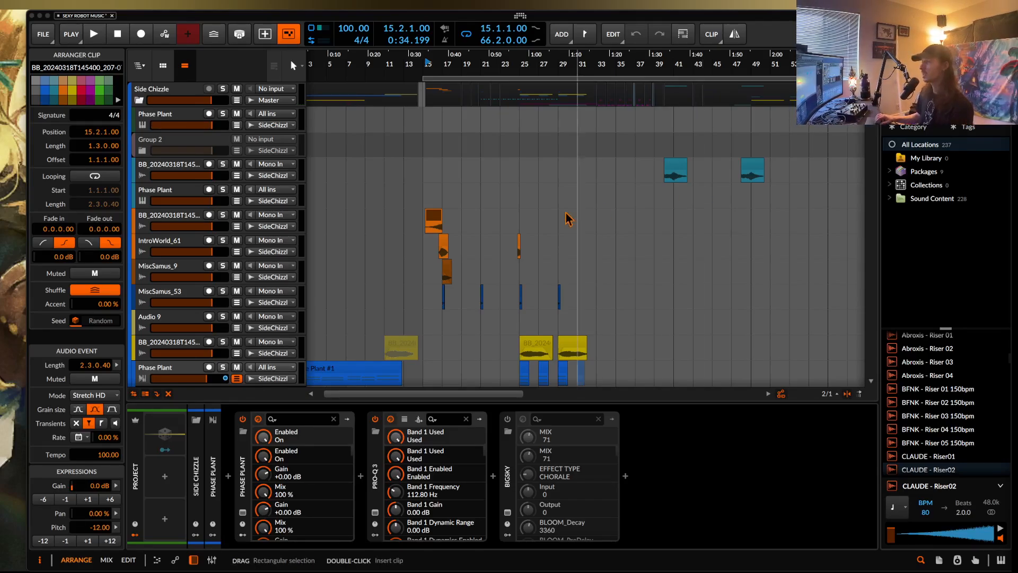
Play the arrangement from bar 15 and look through the clips on the Side Chizzle group's tracks
{"action": "left_click", "coordinate": [421, 225]}
{"action": "key", "text": "space"}
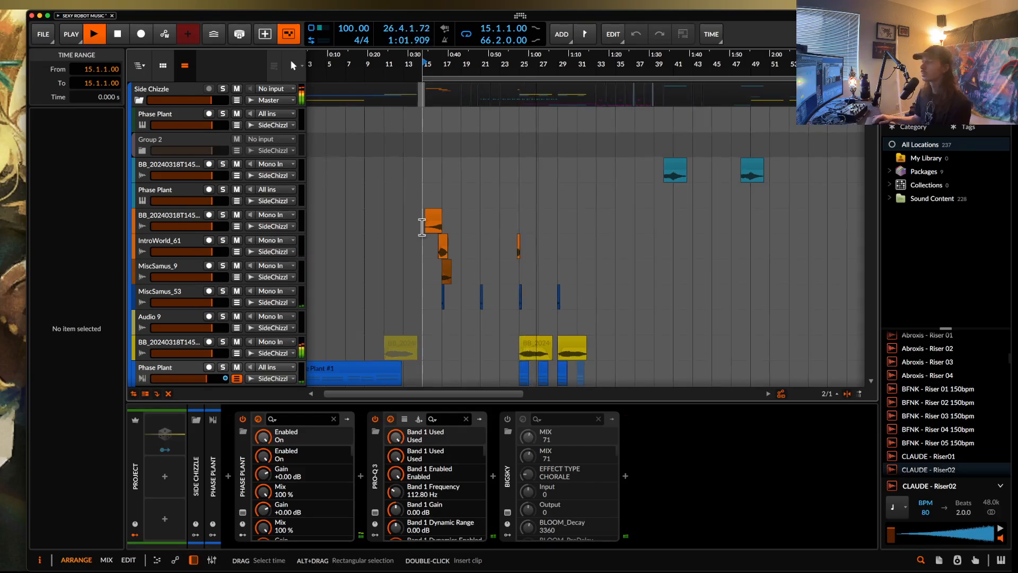
{"action": "scroll", "coordinate": [422, 227], "scroll_direction": "down", "scroll_amount": 1}
{"action": "scroll", "coordinate": [421, 227], "scroll_direction": "right", "scroll_amount": 2}
{"action": "scroll", "coordinate": [422, 227], "scroll_direction": "down", "scroll_amount": 1}
{"action": "scroll", "coordinate": [422, 227], "scroll_direction": "right", "scroll_amount": 2}
{"action": "scroll", "coordinate": [422, 227], "scroll_direction": "down", "scroll_amount": 2}
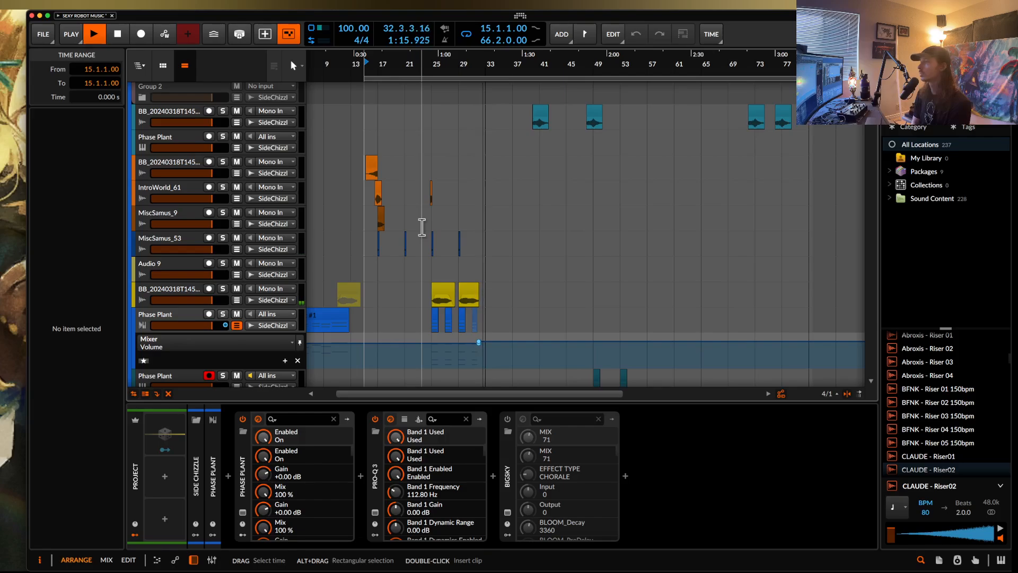
{"action": "scroll", "coordinate": [451, 226], "scroll_direction": "down", "scroll_amount": 10}
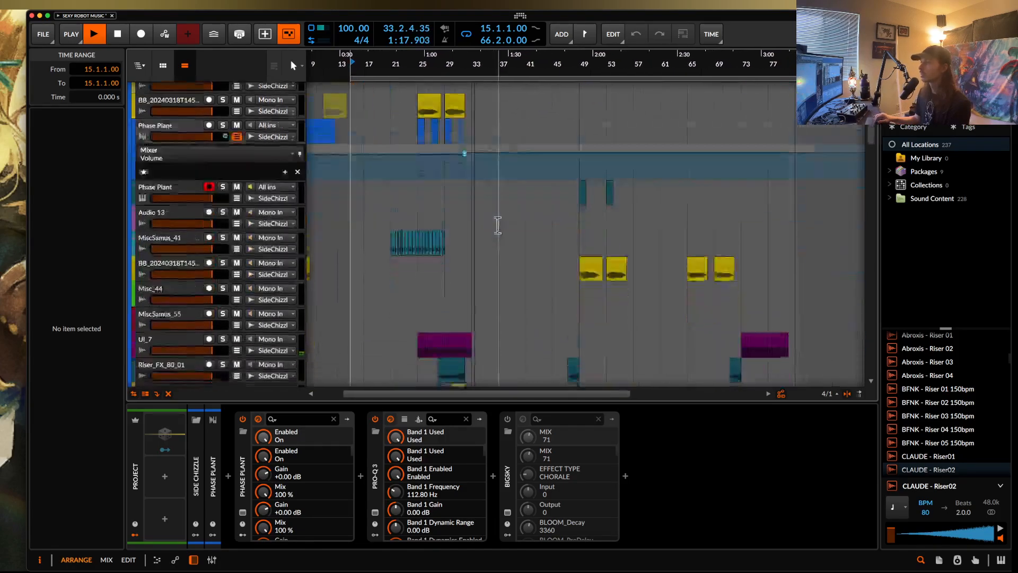
{"action": "scroll", "coordinate": [497, 224], "scroll_direction": "up", "scroll_amount": 1}
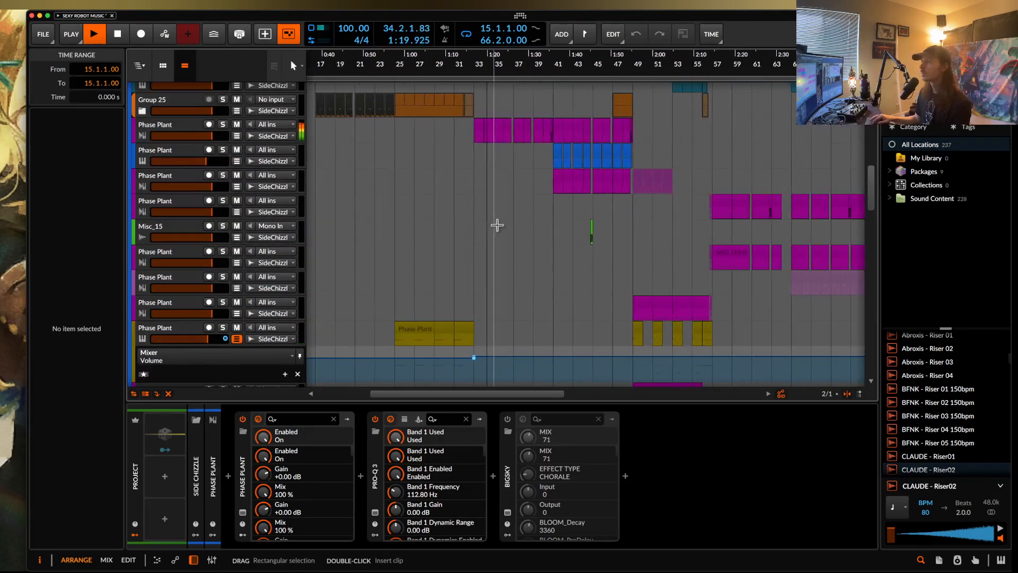
{"action": "scroll", "coordinate": [498, 225], "scroll_direction": "up", "scroll_amount": 2}
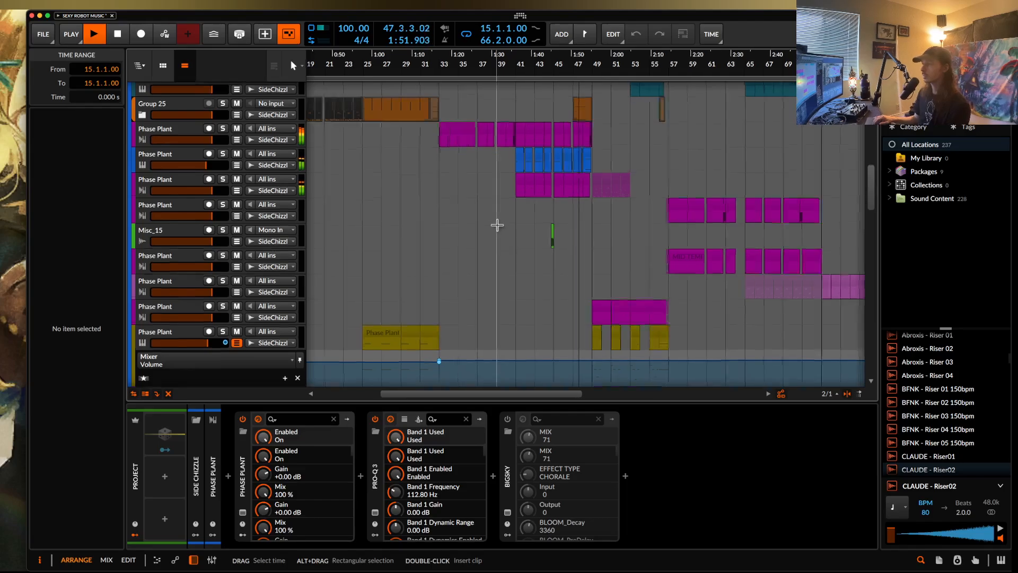
Hide the Mixer Volume automation lane of the Phase Plant track with the olive-yellow clips
{"action": "scroll", "coordinate": [495, 225], "scroll_direction": "down", "scroll_amount": 3}
{"action": "left_click", "coordinate": [237, 310]}
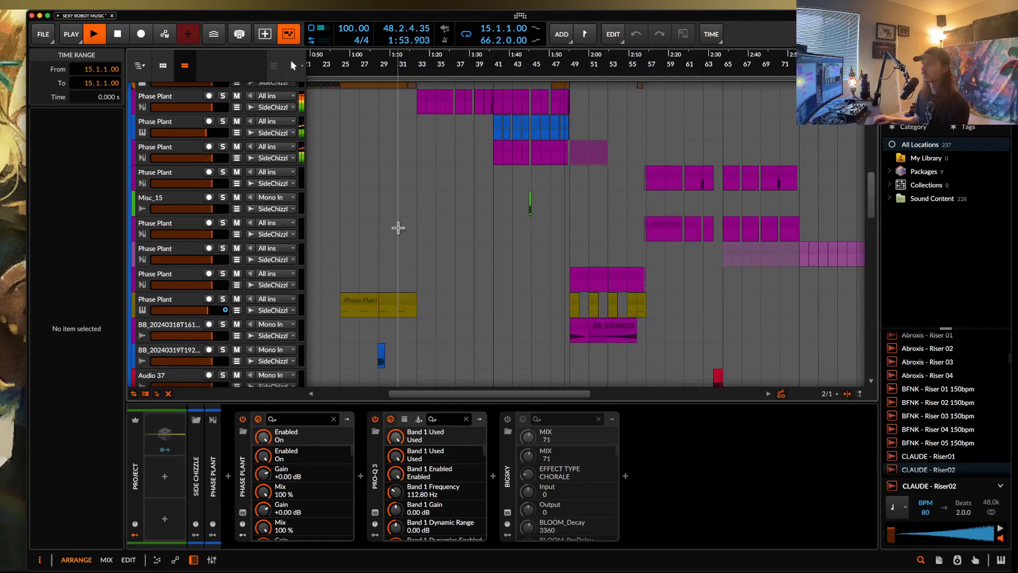
Examine the bass, riser and effects clips from around bar 45 to bar 72 during playback
{"action": "scroll", "coordinate": [403, 234], "scroll_direction": "down", "scroll_amount": 2}
{"action": "scroll", "coordinate": [403, 234], "scroll_direction": "right", "scroll_amount": 4}
{"action": "scroll", "coordinate": [408, 225], "scroll_direction": "up", "scroll_amount": 2}
{"action": "scroll", "coordinate": [408, 224], "scroll_direction": "up", "scroll_amount": 5, "text": "ctrl"}
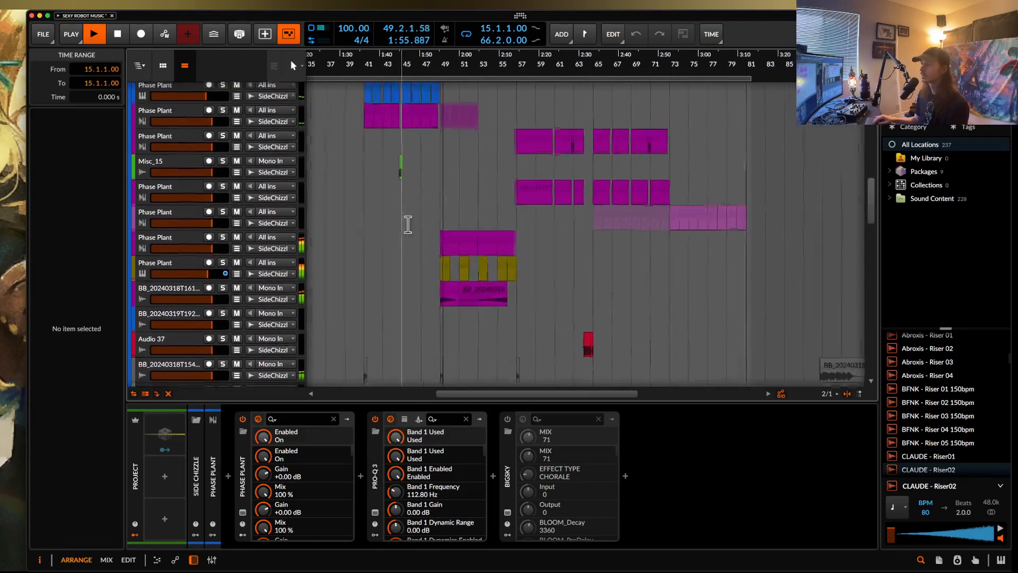
{"action": "scroll", "coordinate": [408, 224], "scroll_direction": "up", "scroll_amount": 2, "text": "ctrl"}
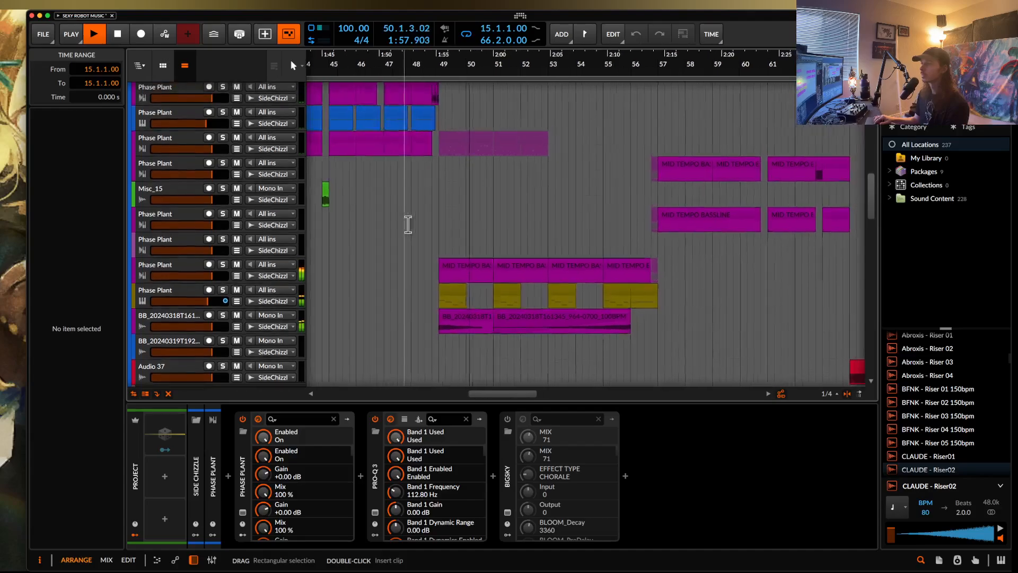
{"action": "scroll", "coordinate": [407, 224], "scroll_direction": "up", "scroll_amount": 4}
{"action": "scroll", "coordinate": [408, 224], "scroll_direction": "down", "scroll_amount": 3, "text": "ctrl"}
{"action": "scroll", "coordinate": [408, 224], "scroll_direction": "down", "scroll_amount": 5}
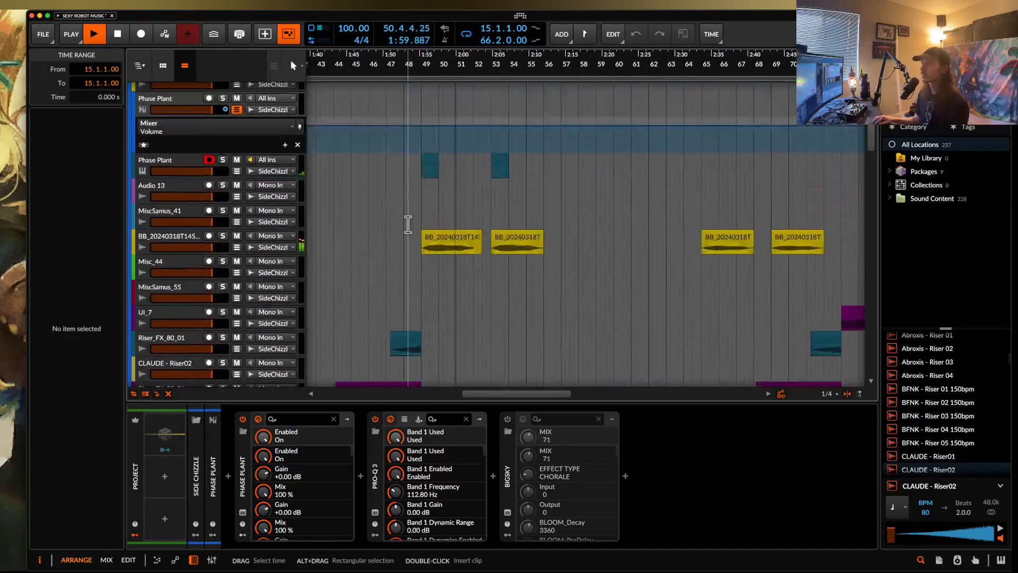
{"action": "scroll", "coordinate": [408, 224], "scroll_direction": "up", "scroll_amount": 3, "text": "ctrl"}
{"action": "scroll", "coordinate": [424, 219], "scroll_direction": "up", "scroll_amount": 1, "text": "ctrl"}
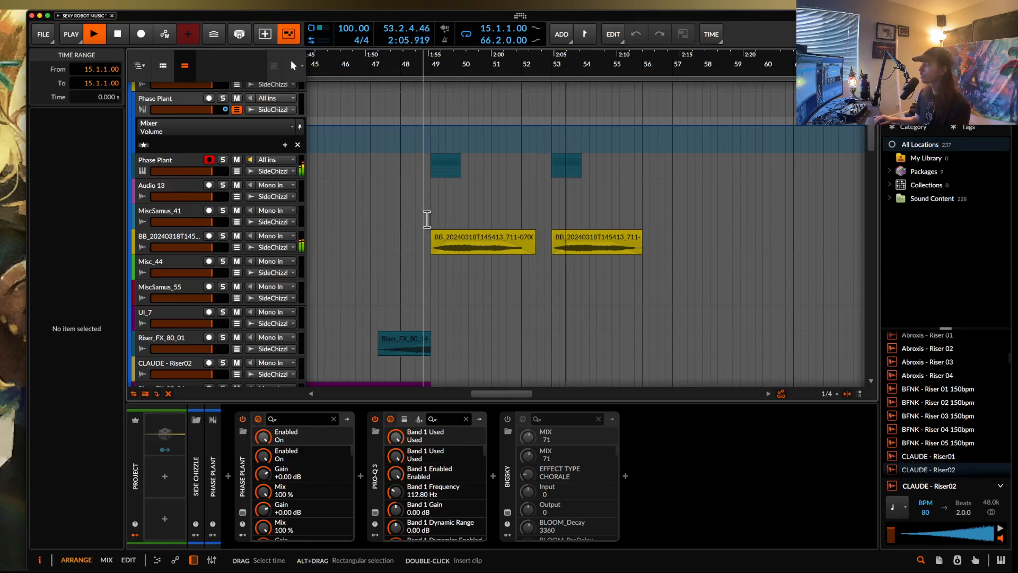
{"action": "scroll", "coordinate": [427, 219], "scroll_direction": "down", "scroll_amount": 5}
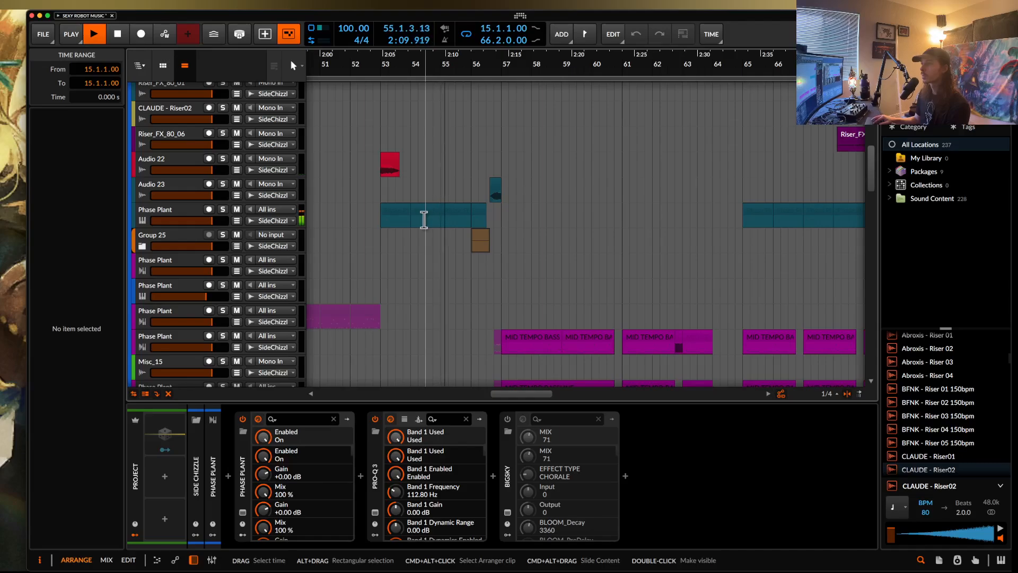
{"action": "scroll", "coordinate": [424, 219], "scroll_direction": "up", "scroll_amount": 3}
{"action": "scroll", "coordinate": [425, 219], "scroll_direction": "down", "scroll_amount": 4}
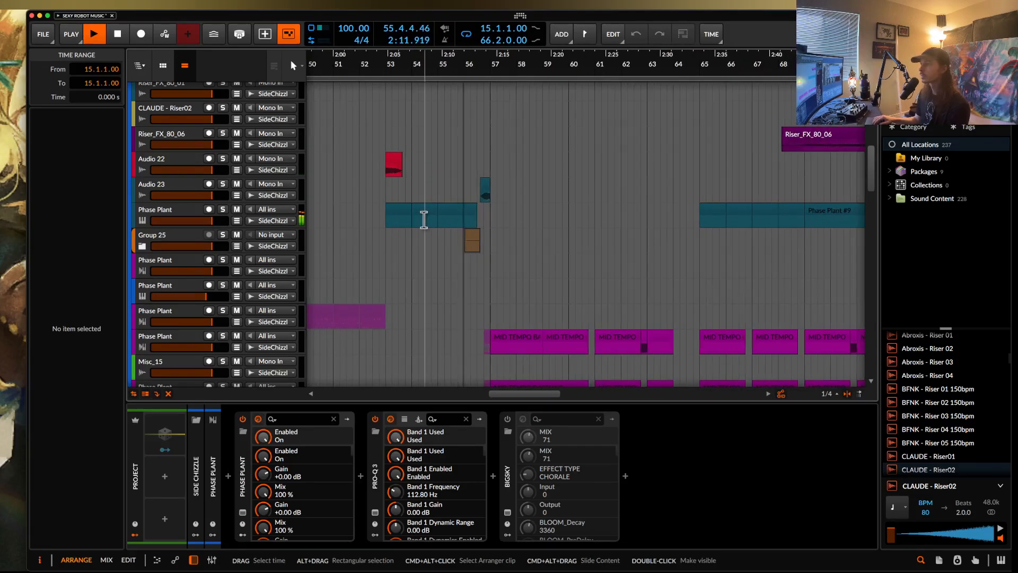
{"action": "scroll", "coordinate": [424, 219], "scroll_direction": "down", "scroll_amount": 5}
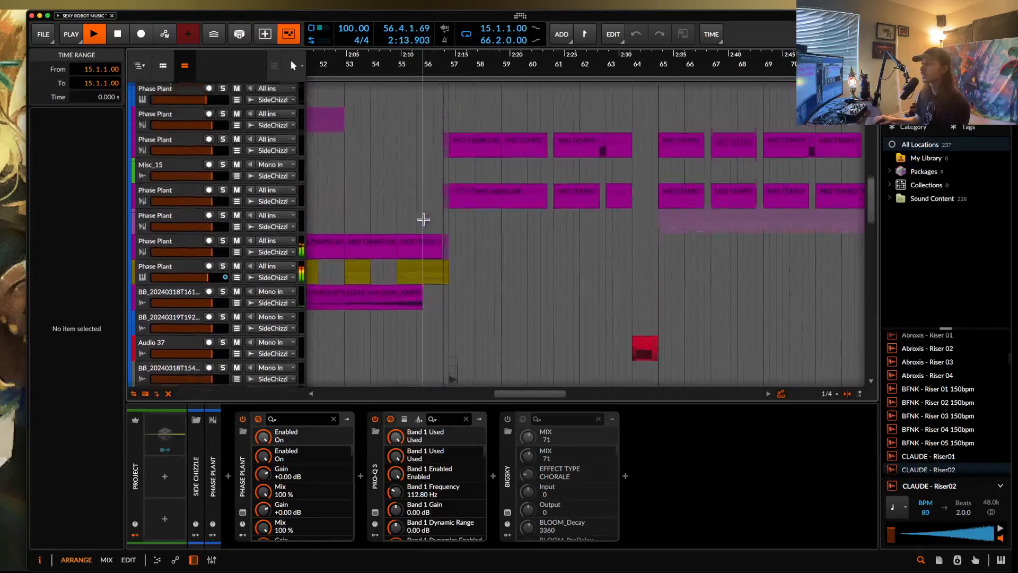
{"action": "scroll", "coordinate": [423, 219], "scroll_direction": "up", "scroll_amount": 3}
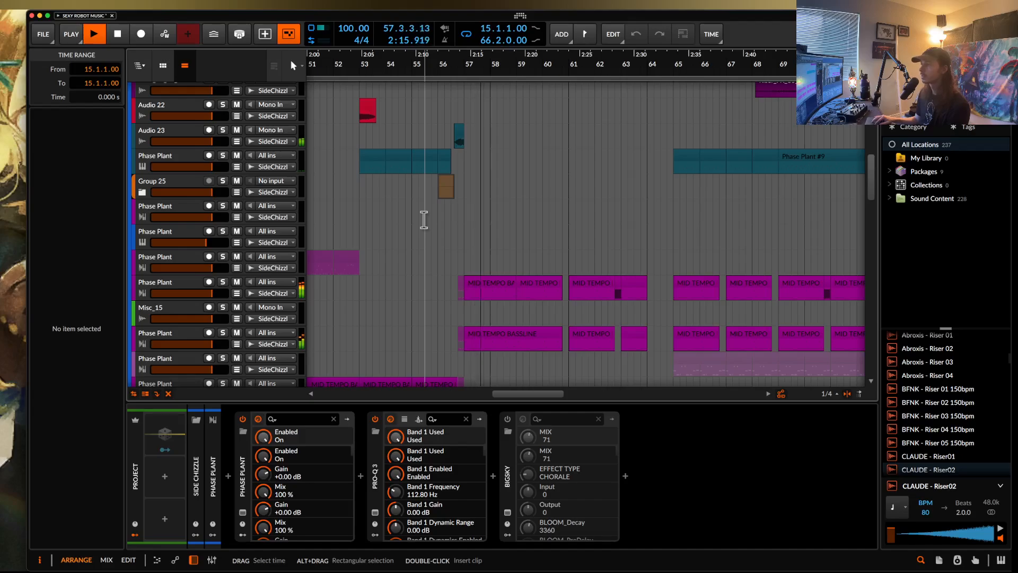
{"action": "scroll", "coordinate": [424, 219], "scroll_direction": "down", "scroll_amount": 2}
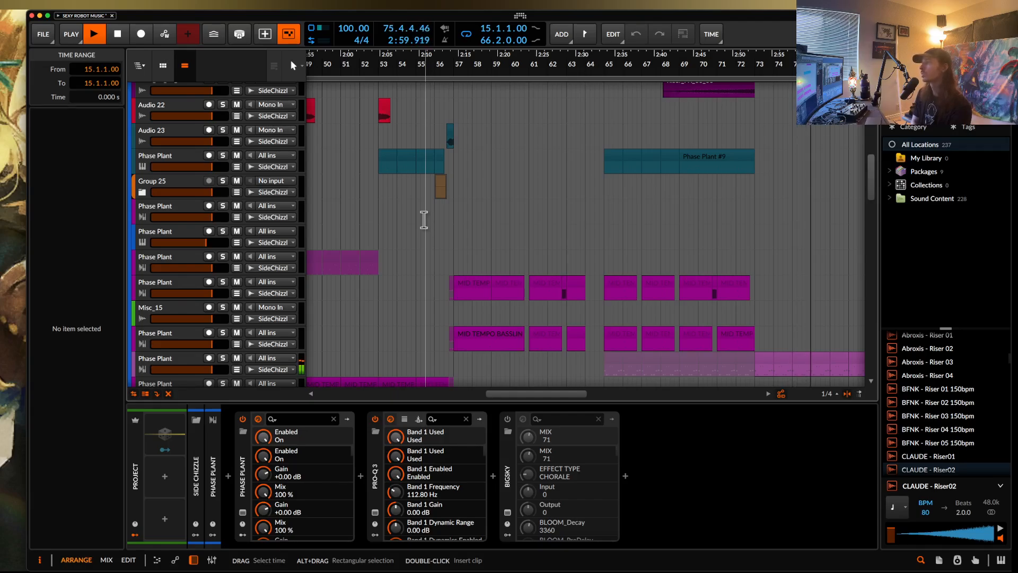
Extend the end of the loop region to a length of 68.1.0.00 and stop playback
{"action": "scroll", "coordinate": [448, 216], "scroll_direction": "right", "scroll_amount": 10}
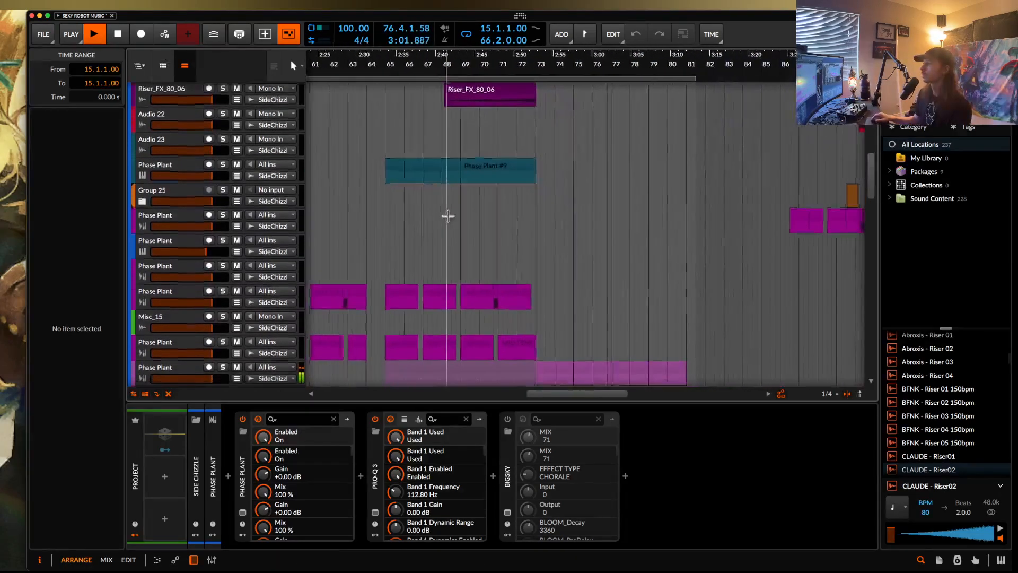
{"action": "left_click_drag", "start_coordinate": [684, 80], "coordinate": [724, 79]}
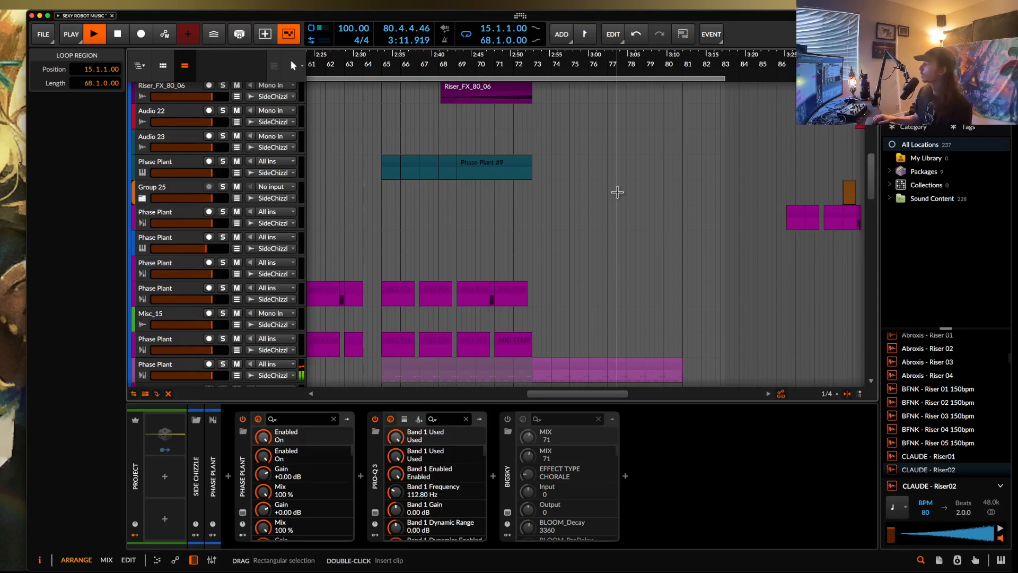
{"action": "key", "text": "space"}
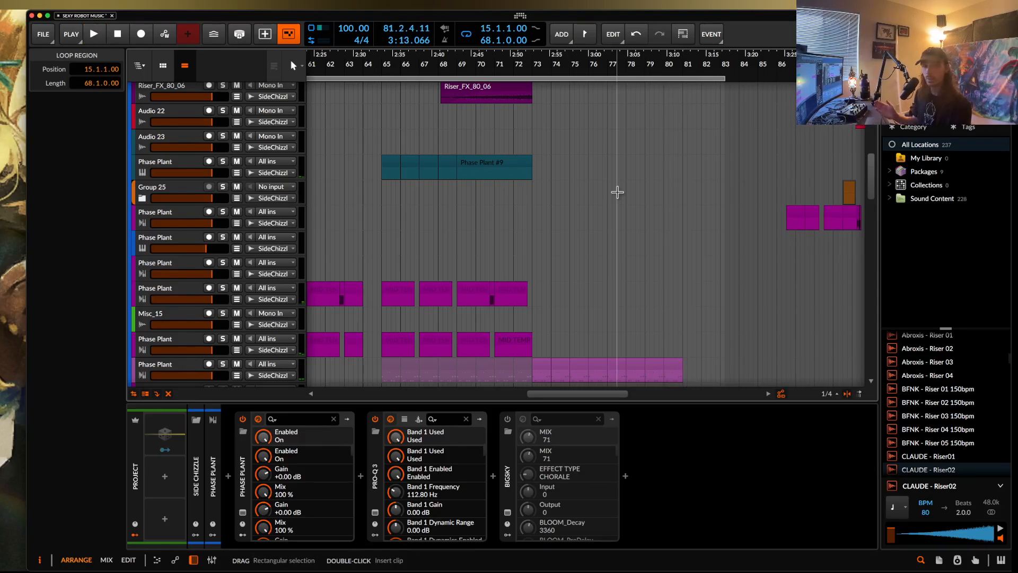
Collapse the Side Chizzle and drums group tracks in the arranger
{"action": "scroll", "coordinate": [617, 192], "scroll_direction": "down", "scroll_amount": 8}
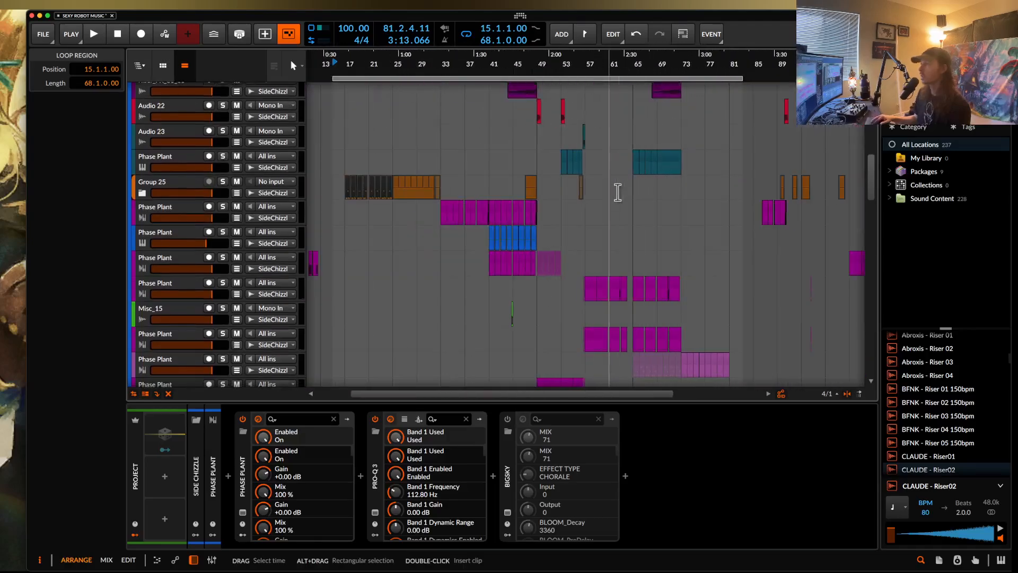
{"action": "scroll", "coordinate": [617, 192], "scroll_direction": "up", "scroll_amount": 5}
{"action": "scroll", "coordinate": [617, 192], "scroll_direction": "down", "scroll_amount": 3}
{"action": "scroll", "coordinate": [617, 192], "scroll_direction": "up", "scroll_amount": 10}
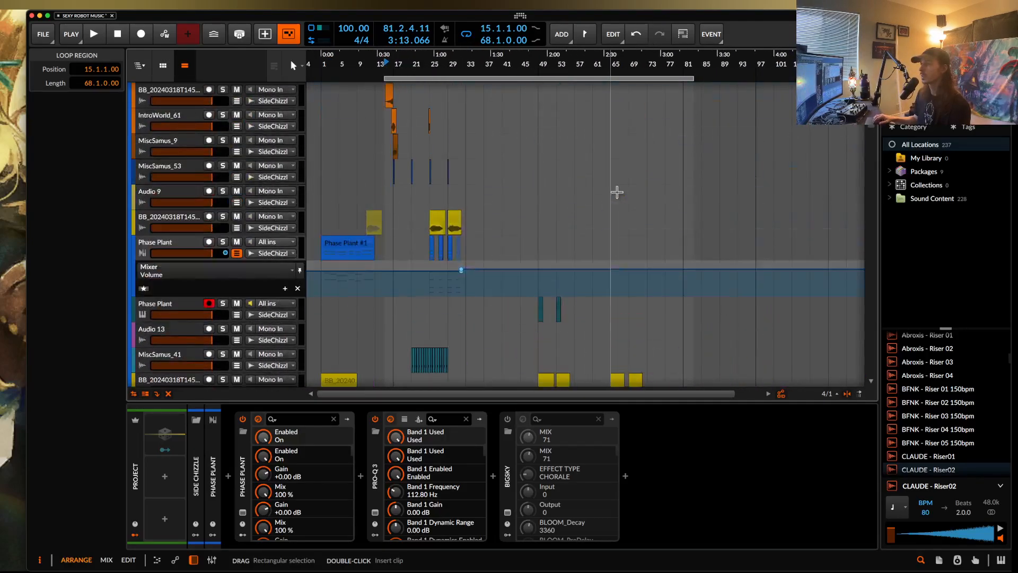
{"action": "left_click", "coordinate": [140, 100]}
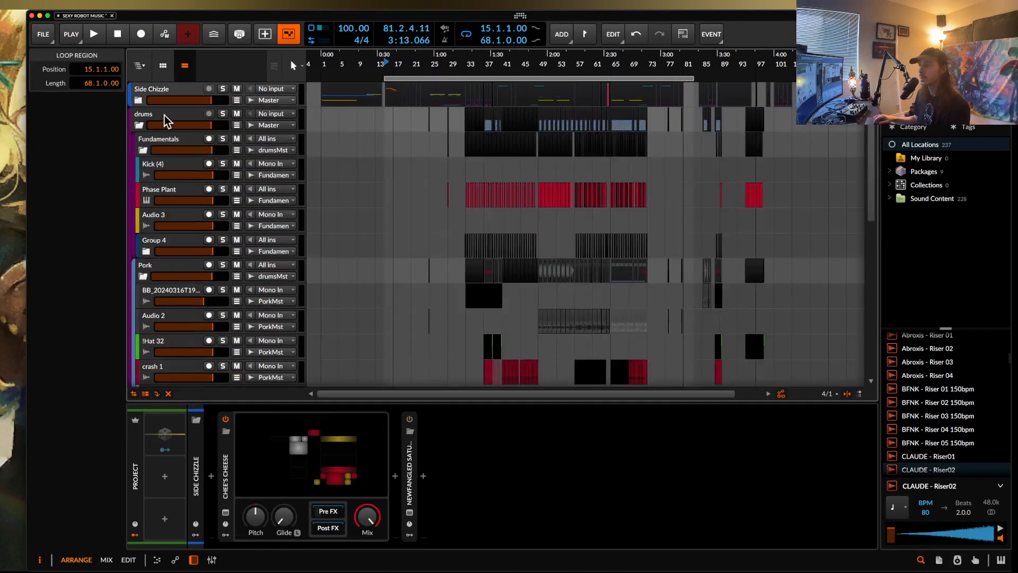
{"action": "left_click", "coordinate": [142, 126]}
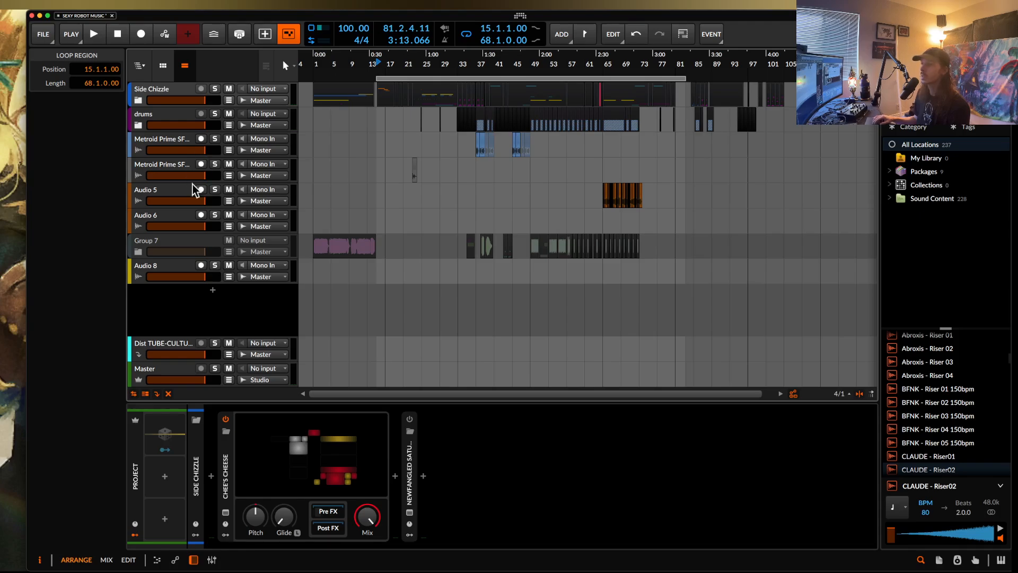
Set the playback start position to 15.1.1.00, the beginning of the loop region
{"action": "scroll", "coordinate": [405, 108], "scroll_direction": "up", "scroll_amount": 4}
{"action": "scroll", "coordinate": [405, 109], "scroll_direction": "up", "scroll_amount": 2}
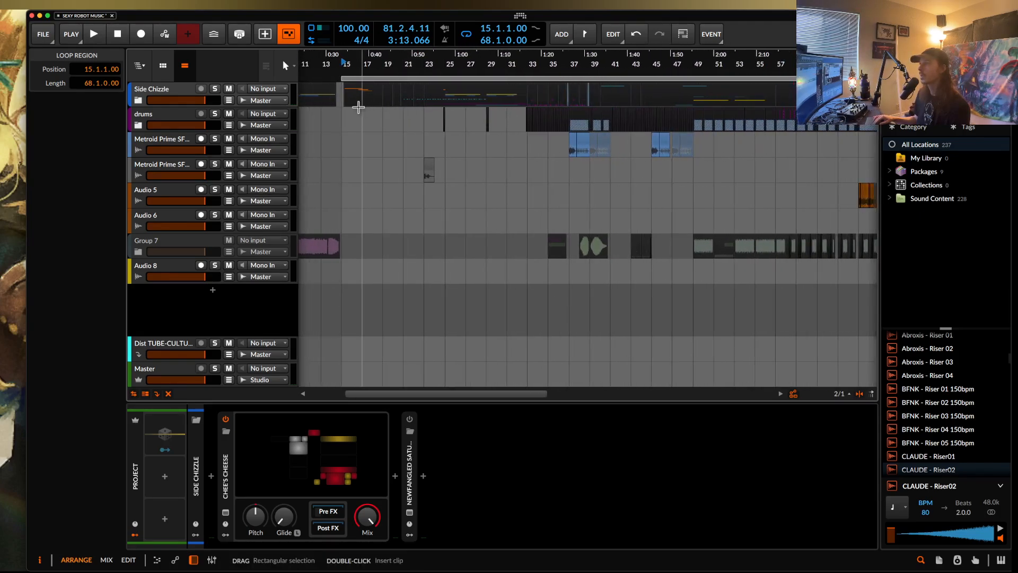
{"action": "scroll", "coordinate": [329, 115], "scroll_direction": "up", "scroll_amount": 6}
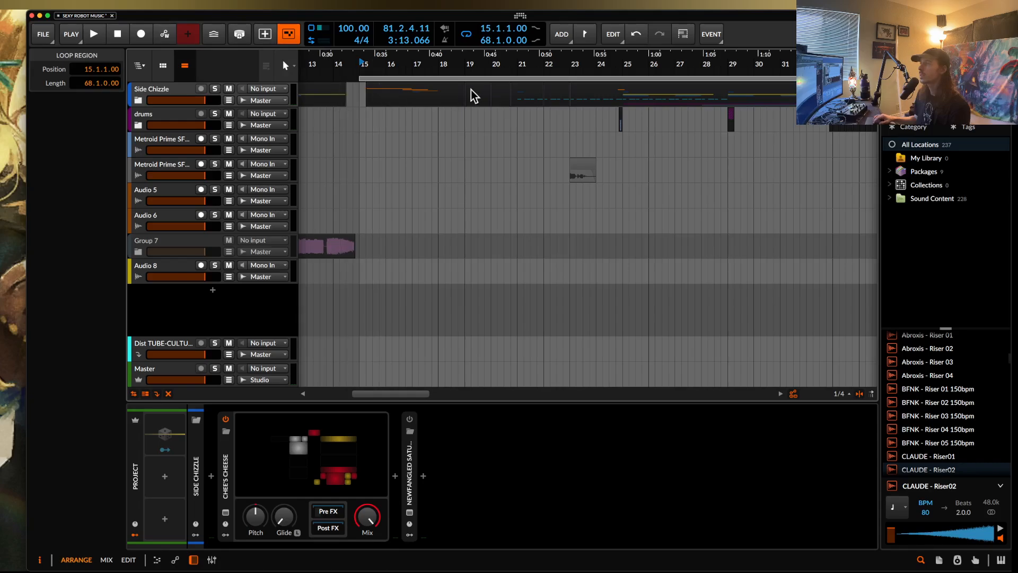
{"action": "left_click", "coordinate": [357, 104]}
{"action": "scroll", "coordinate": [360, 106], "scroll_direction": "up", "scroll_amount": 3}
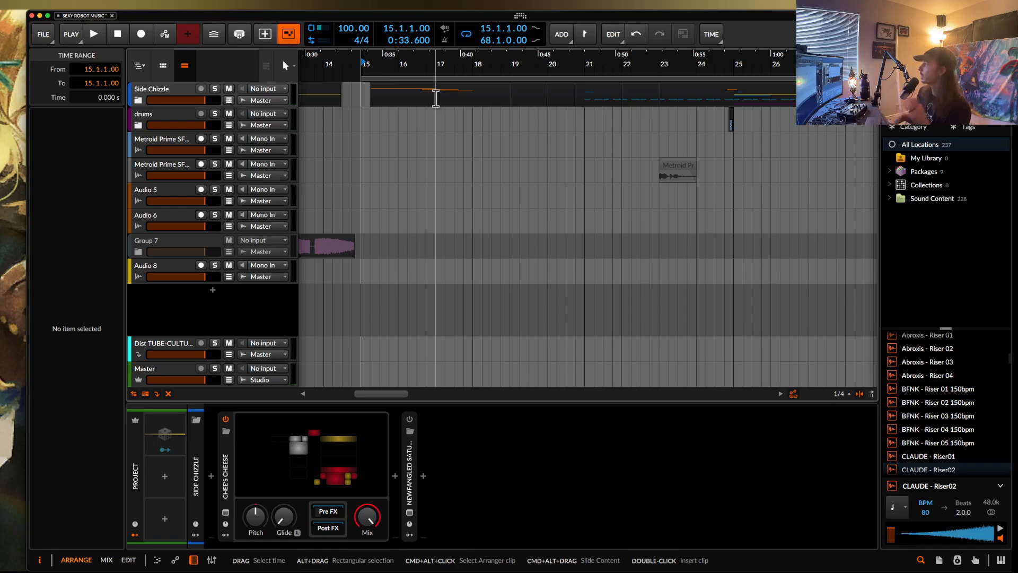
Expand the Side Chizzle group to show its tracks
{"action": "scroll", "coordinate": [435, 98], "scroll_direction": "down", "scroll_amount": 3}
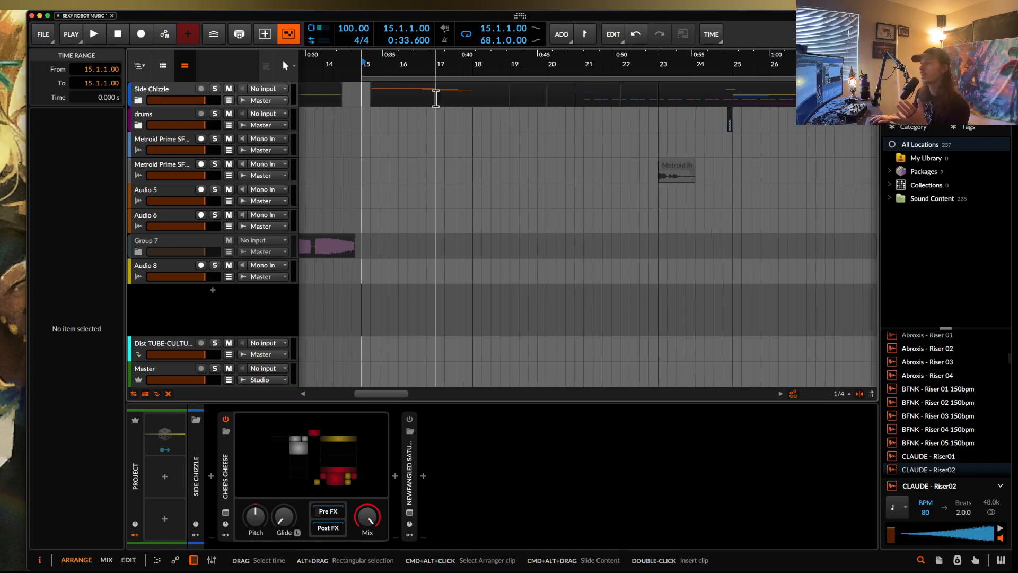
{"action": "scroll", "coordinate": [436, 98], "scroll_direction": "down", "scroll_amount": 1}
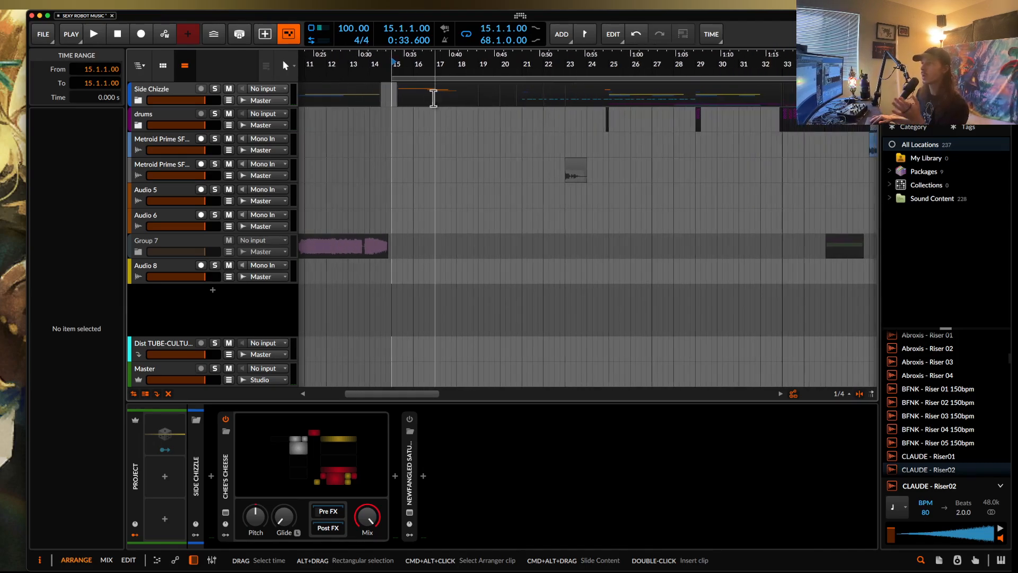
{"action": "scroll", "coordinate": [441, 99], "scroll_direction": "up", "scroll_amount": 5}
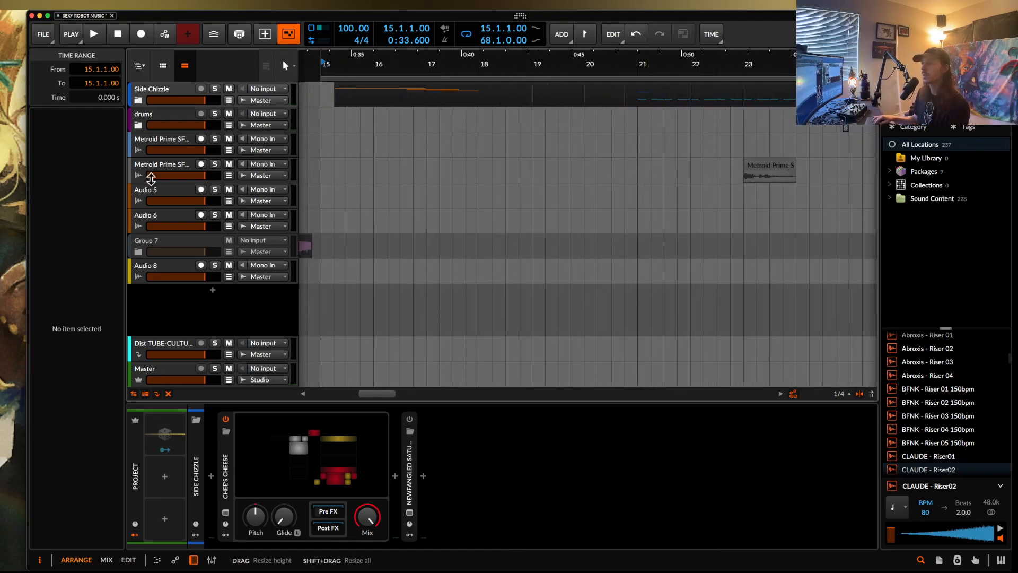
{"action": "left_click", "coordinate": [137, 101]}
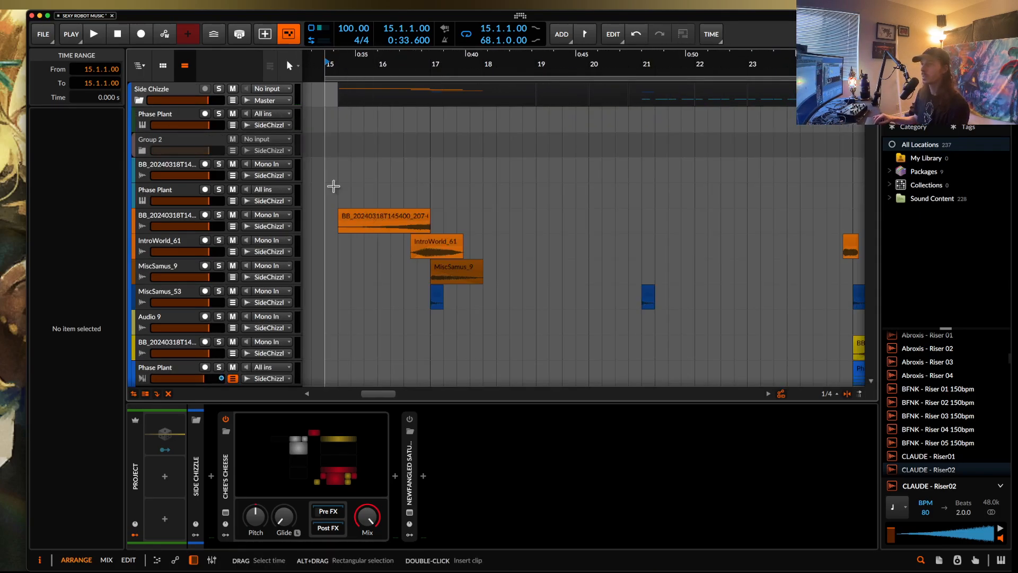
Examine the intro clips on the Side Chizzle group's tracks between bars 15 and 32
{"action": "scroll", "coordinate": [409, 204], "scroll_direction": "down", "scroll_amount": 2}
{"action": "scroll", "coordinate": [410, 209], "scroll_direction": "down", "scroll_amount": 3}
{"action": "scroll", "coordinate": [403, 197], "scroll_direction": "down", "scroll_amount": 2}
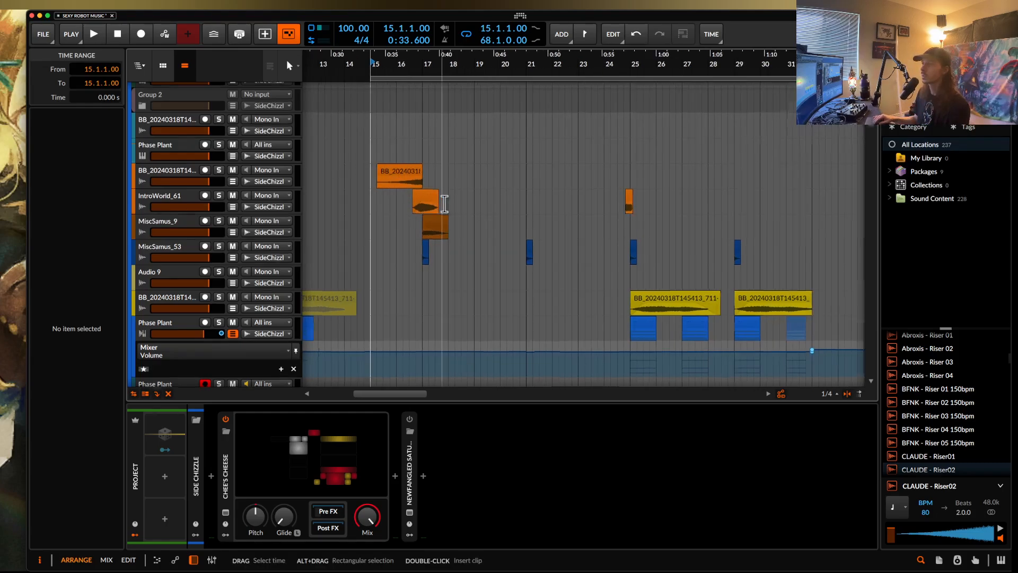
{"action": "scroll", "coordinate": [443, 203], "scroll_direction": "down", "scroll_amount": 5}
{"action": "scroll", "coordinate": [444, 204], "scroll_direction": "up", "scroll_amount": 3}
{"action": "scroll", "coordinate": [445, 204], "scroll_direction": "right", "scroll_amount": 1}
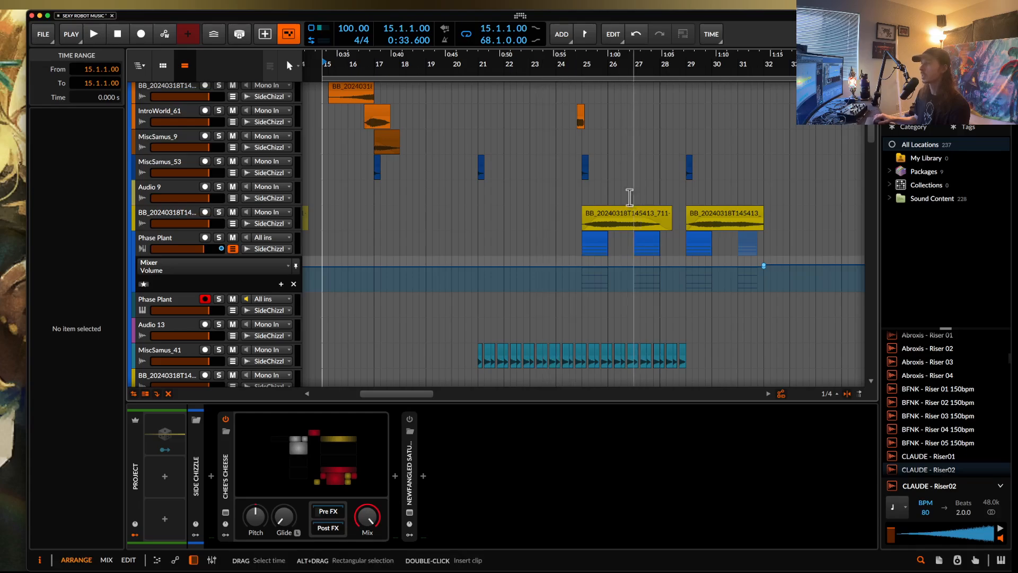
{"action": "scroll", "coordinate": [616, 195], "scroll_direction": "down", "scroll_amount": 3}
{"action": "scroll", "coordinate": [574, 223], "scroll_direction": "up", "scroll_amount": 6}
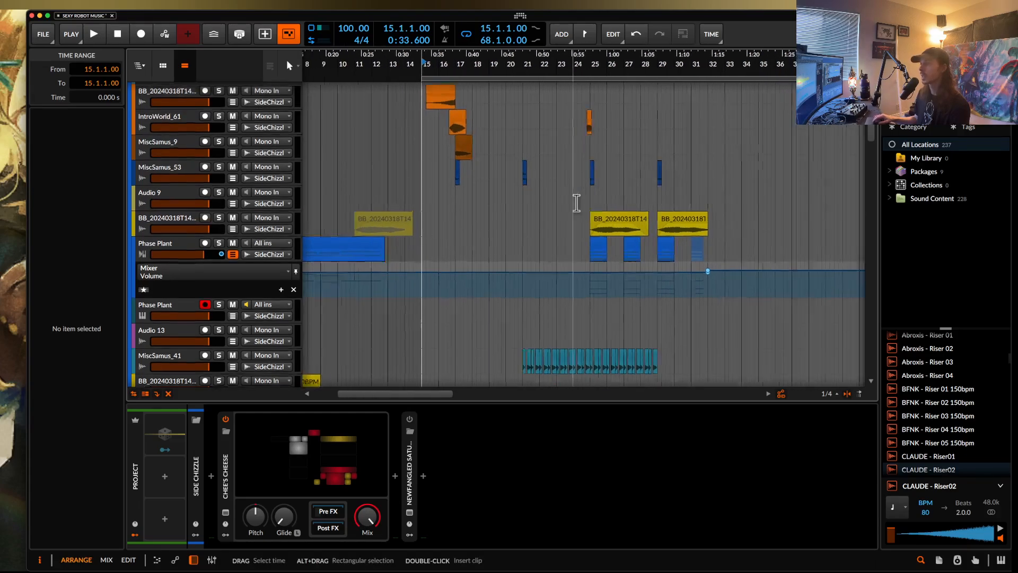
{"action": "scroll", "coordinate": [575, 212], "scroll_direction": "down", "scroll_amount": 2}
Show the automation lane of the Master track
{"action": "scroll", "coordinate": [576, 203], "scroll_direction": "down", "scroll_amount": 15}
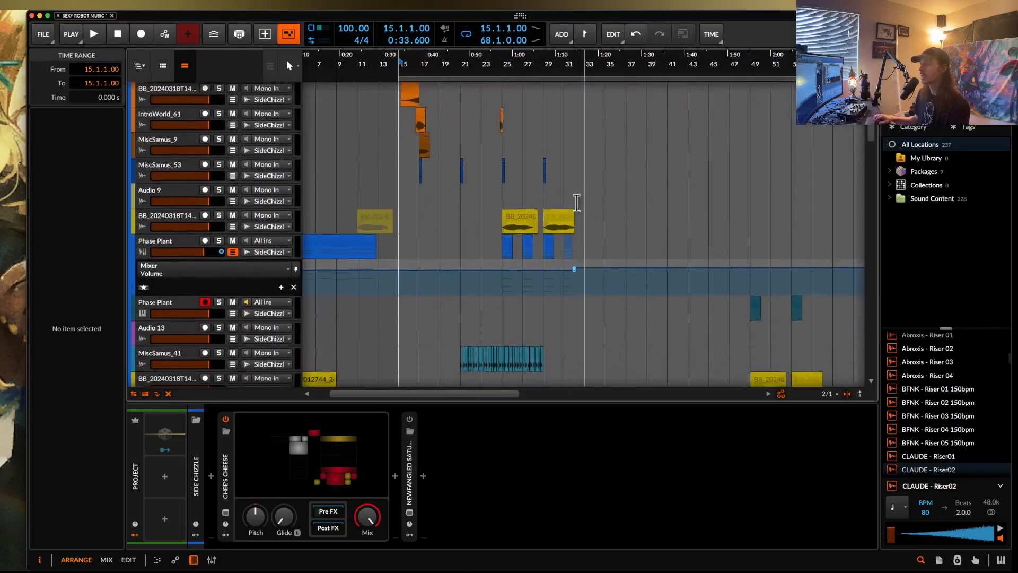
{"action": "scroll", "coordinate": [576, 203], "scroll_direction": "down", "scroll_amount": 15}
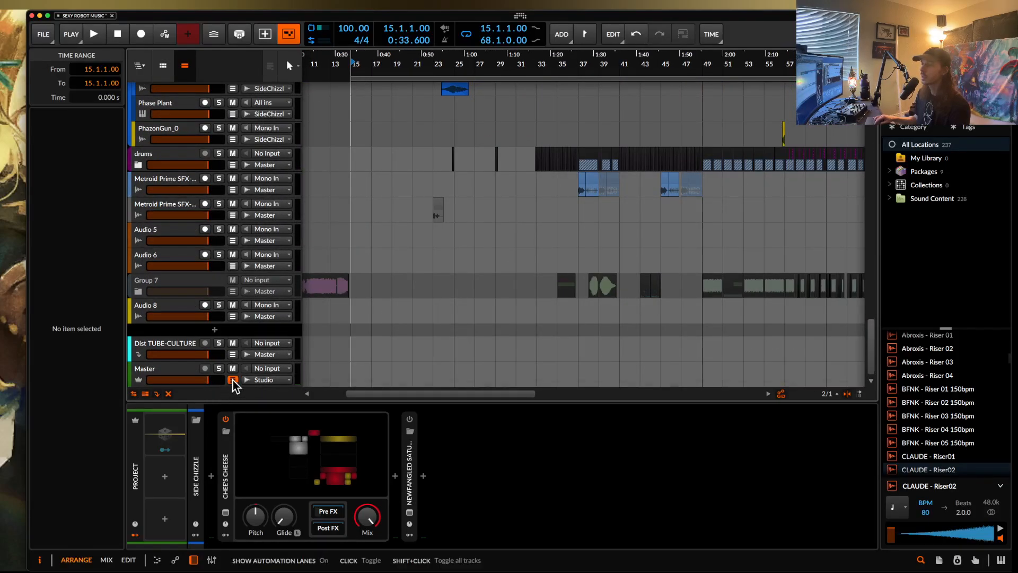
{"action": "left_click", "coordinate": [232, 380]}
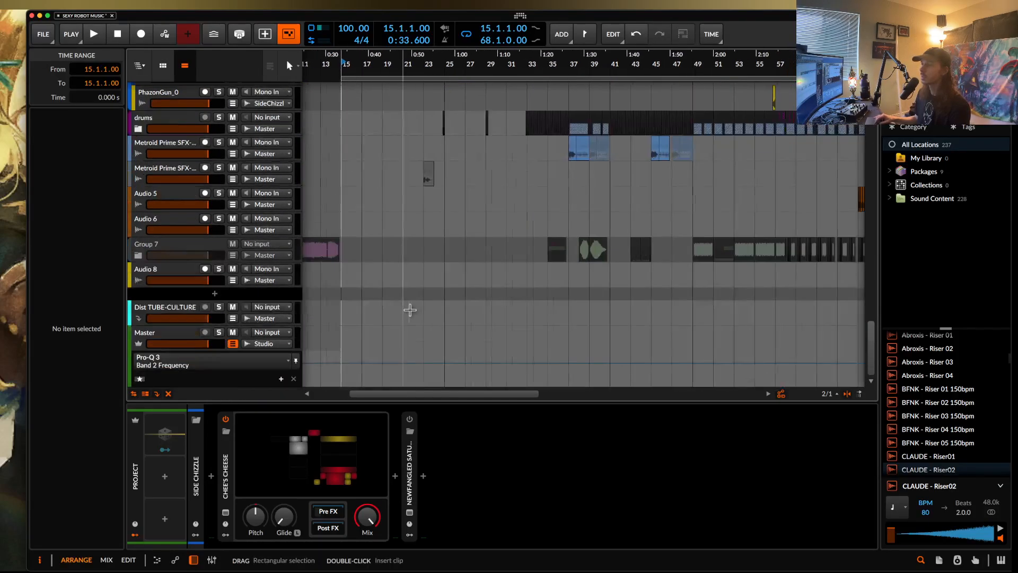
Set the playback start position to 29.1.1.00 and show the Master track's Filter+ SVF Cutoff automation
{"action": "left_click", "coordinate": [171, 332]}
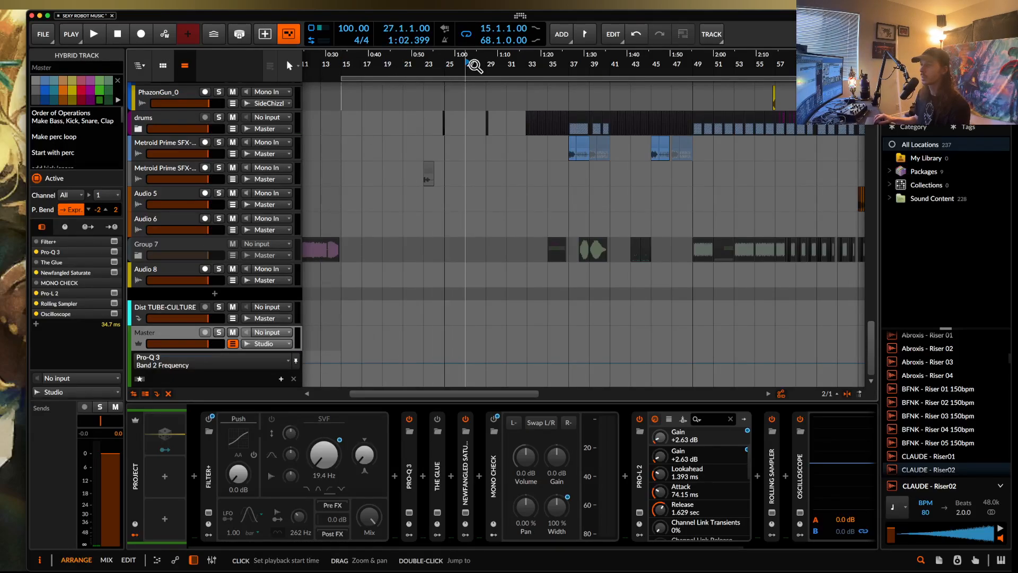
{"action": "left_click", "coordinate": [501, 62]}
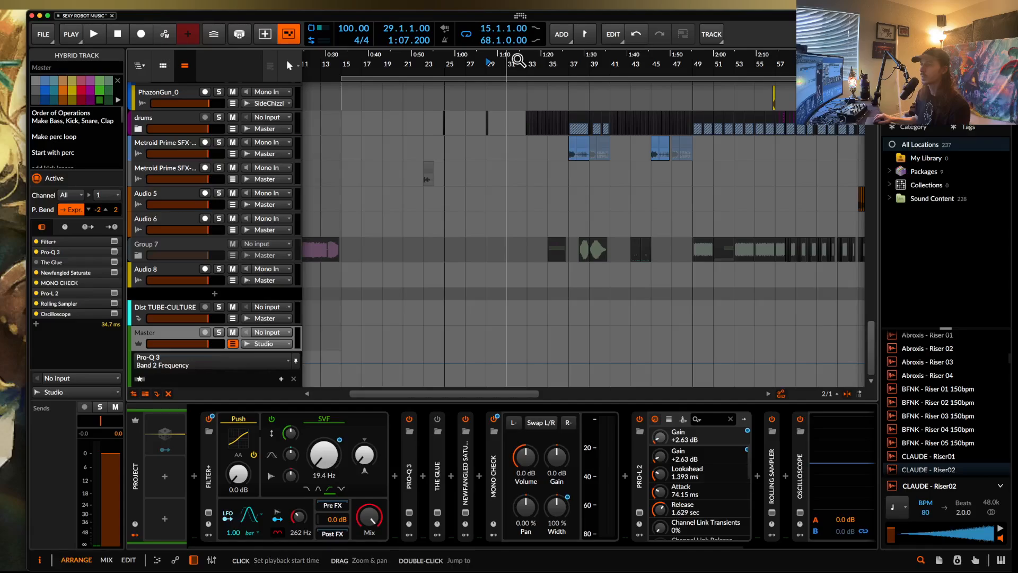
{"action": "left_click", "coordinate": [325, 448]}
Locate the riser tracks in the Side Chizzle group and select the Riser_FX_80_14 clip at bar 28
{"action": "scroll", "coordinate": [529, 373], "scroll_direction": "up", "scroll_amount": 10}
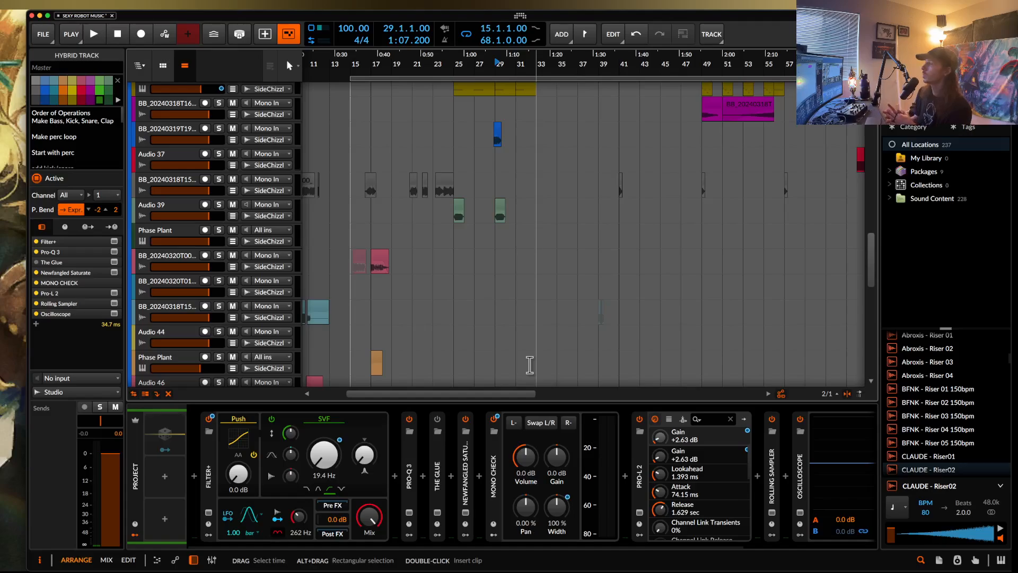
{"action": "scroll", "coordinate": [529, 365], "scroll_direction": "down", "scroll_amount": 10}
{"action": "scroll", "coordinate": [529, 365], "scroll_direction": "up", "scroll_amount": 15}
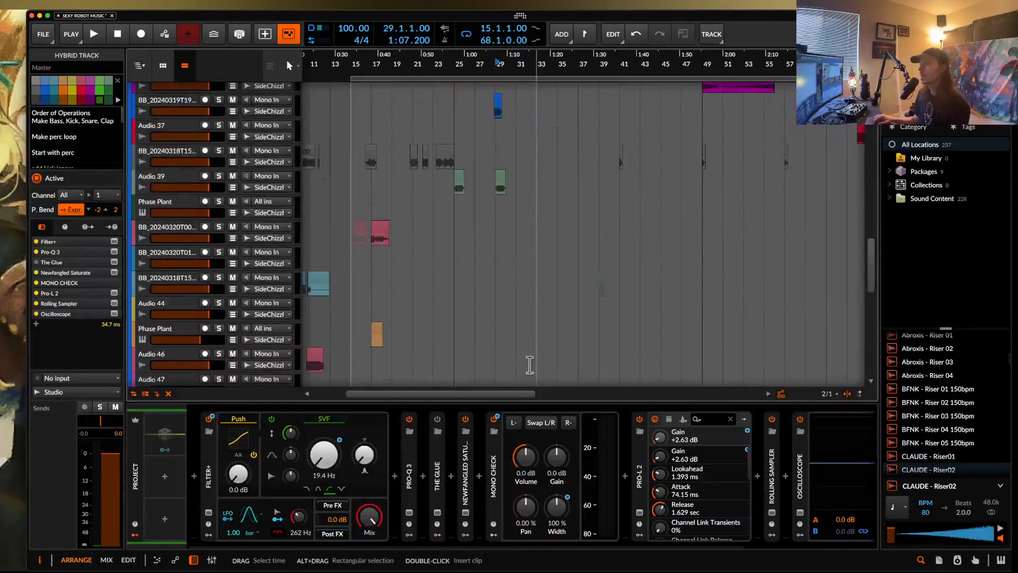
{"action": "scroll", "coordinate": [477, 240], "scroll_direction": "up", "scroll_amount": 15}
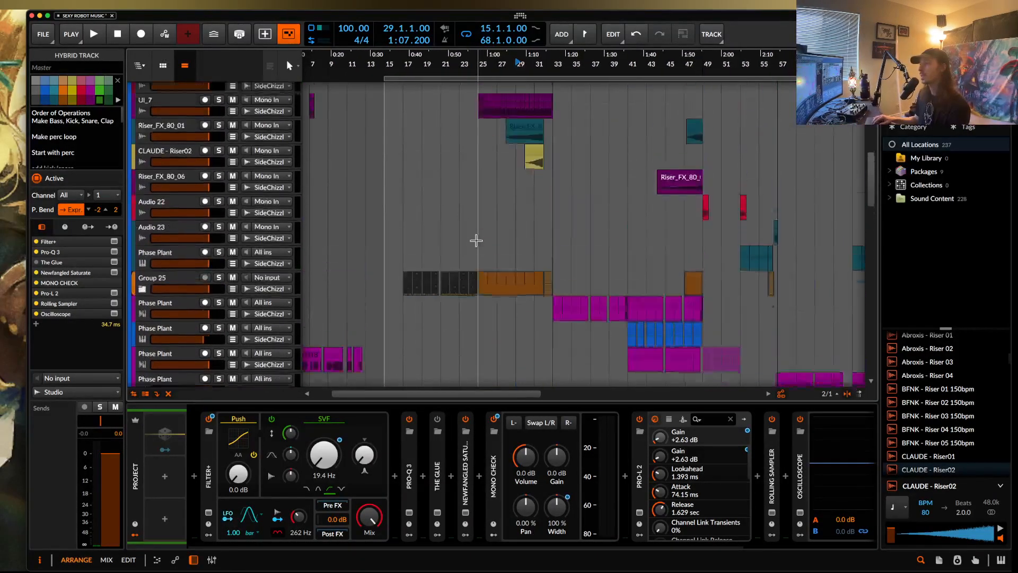
{"action": "scroll", "coordinate": [481, 245], "scroll_direction": "up", "scroll_amount": 5}
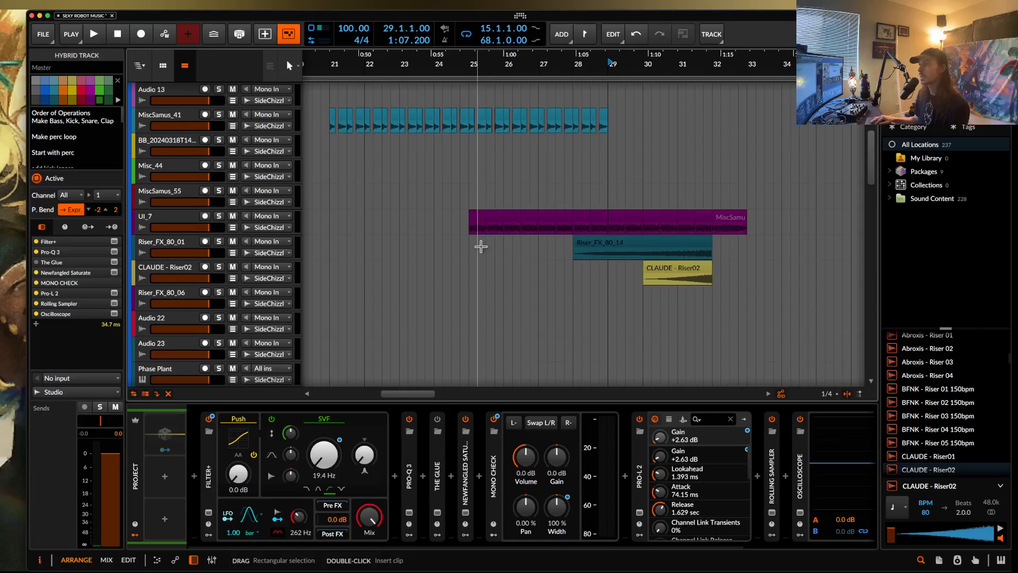
{"action": "left_click", "coordinate": [616, 237]}
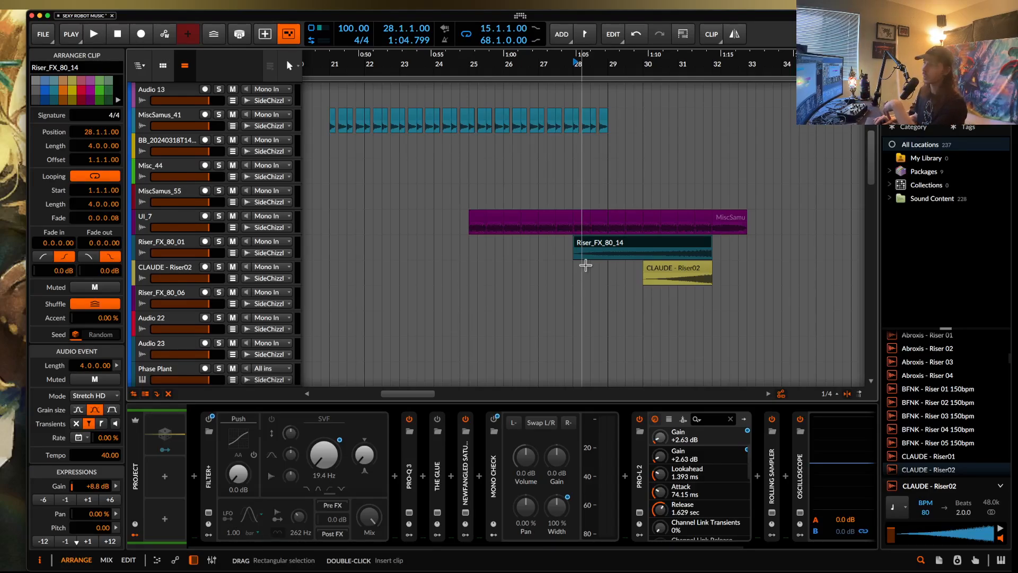
Examine the Master track's Filter+ SVF Cutoff automation curve between bars 29 and 33
{"action": "scroll", "coordinate": [585, 265], "scroll_direction": "down", "scroll_amount": 1}
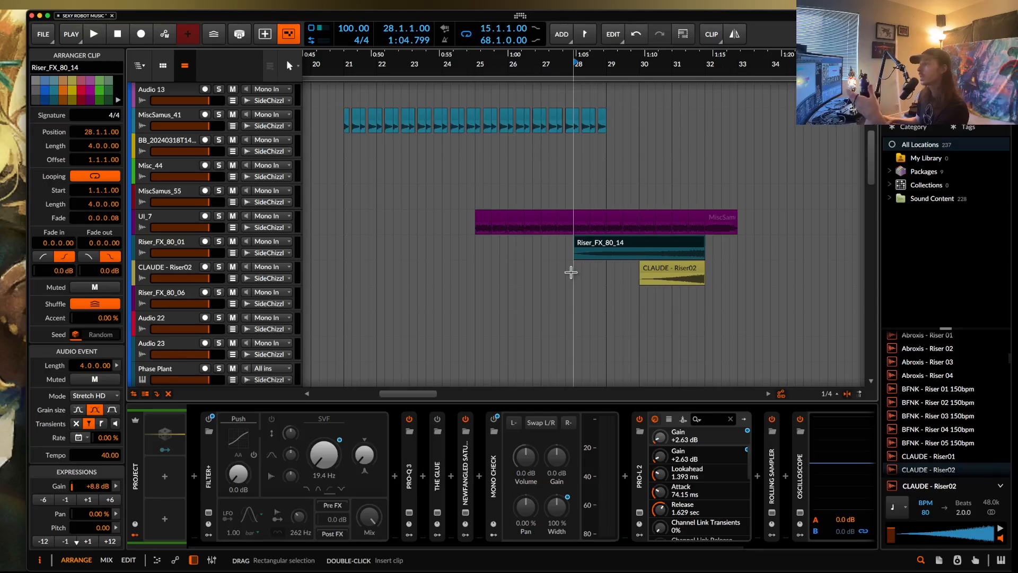
{"action": "scroll", "coordinate": [594, 249], "scroll_direction": "down", "scroll_amount": 10}
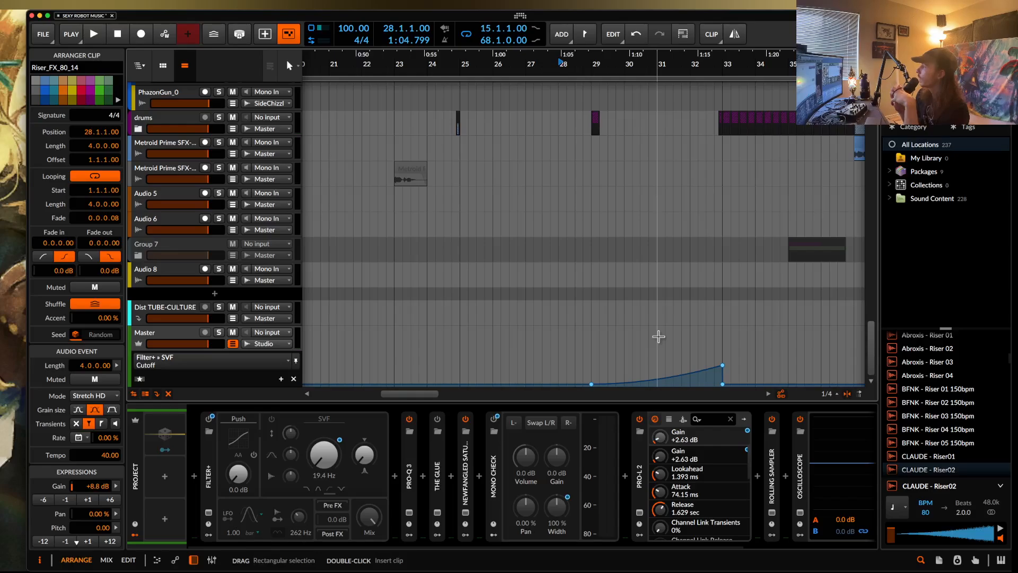
{"action": "scroll", "coordinate": [658, 336], "scroll_direction": "up", "scroll_amount": 10}
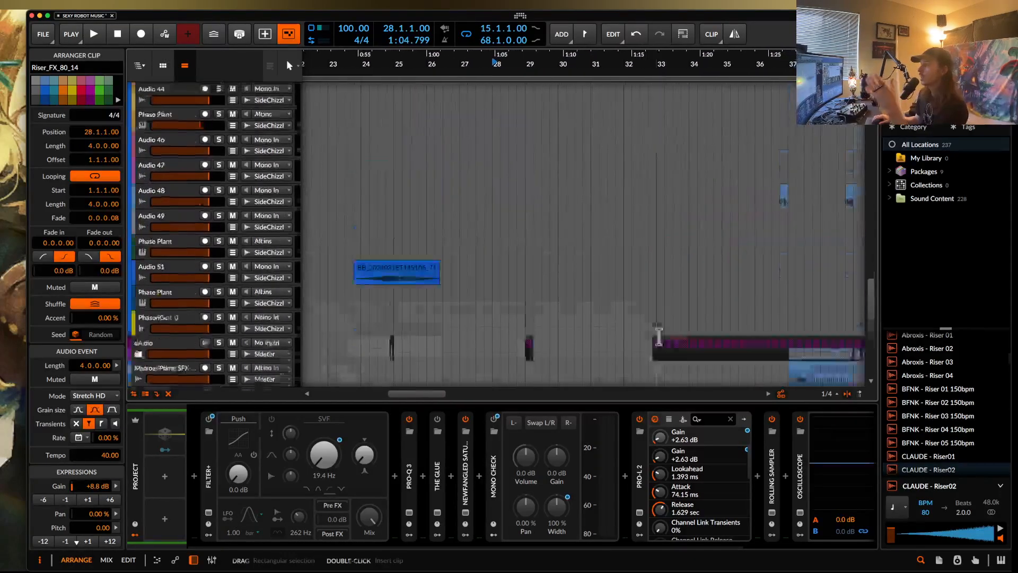
Solo the Phase Plant track directly below Group 25 and play its MID TEMPO BASSLINE clips from bar 33
{"action": "scroll", "coordinate": [658, 337], "scroll_direction": "up", "scroll_amount": 8}
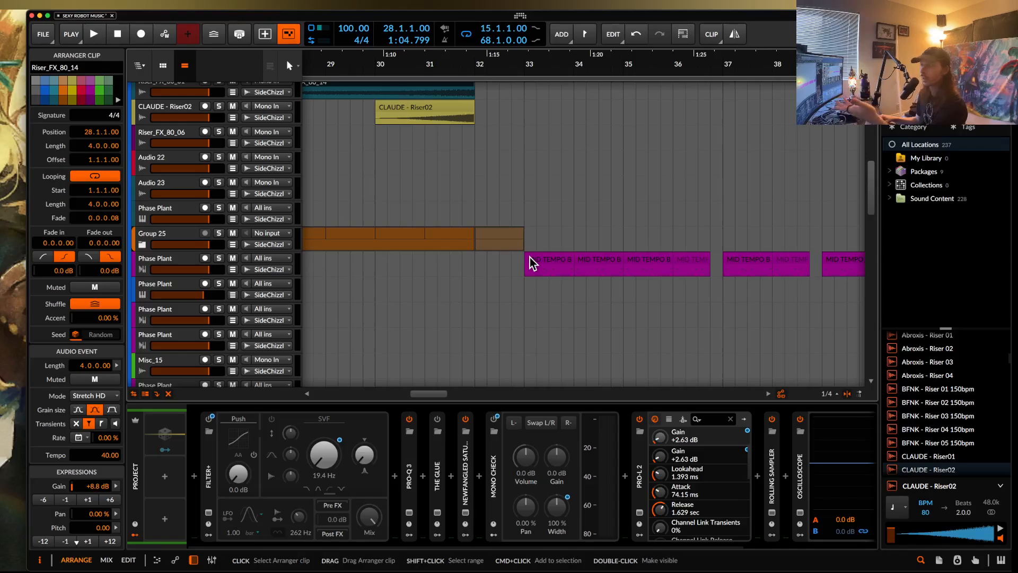
{"action": "scroll", "coordinate": [528, 257], "scroll_direction": "up", "scroll_amount": 2}
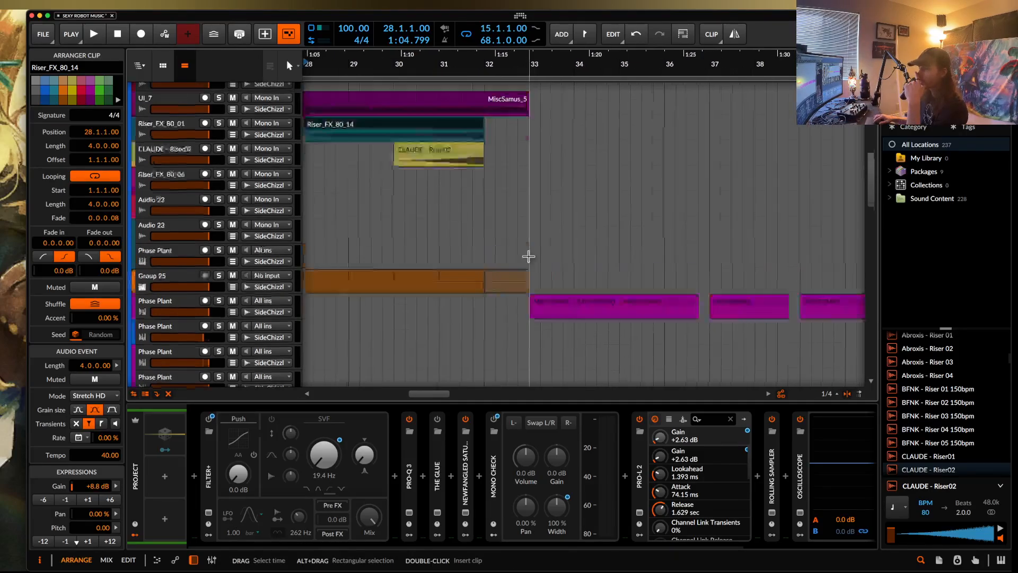
{"action": "scroll", "coordinate": [528, 257], "scroll_direction": "down", "scroll_amount": 8}
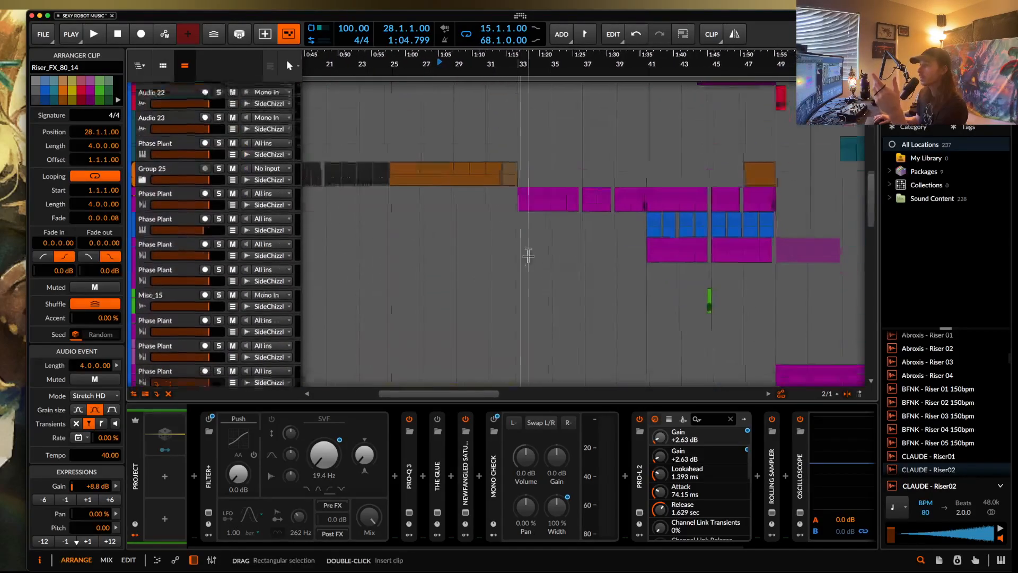
{"action": "scroll", "coordinate": [527, 256], "scroll_direction": "down", "scroll_amount": 1}
{"action": "left_click", "coordinate": [509, 179]}
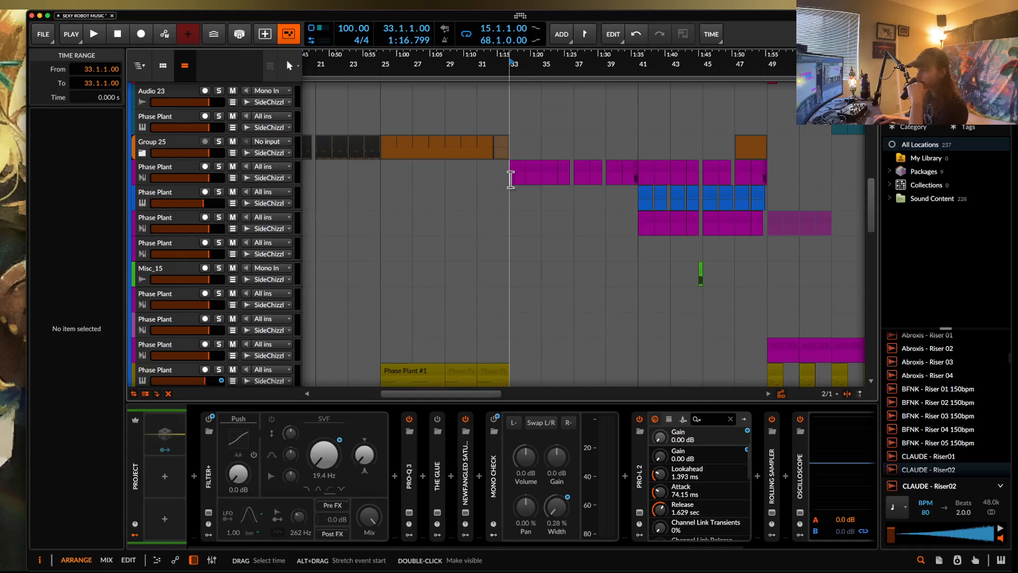
{"action": "left_click", "coordinate": [553, 171]}
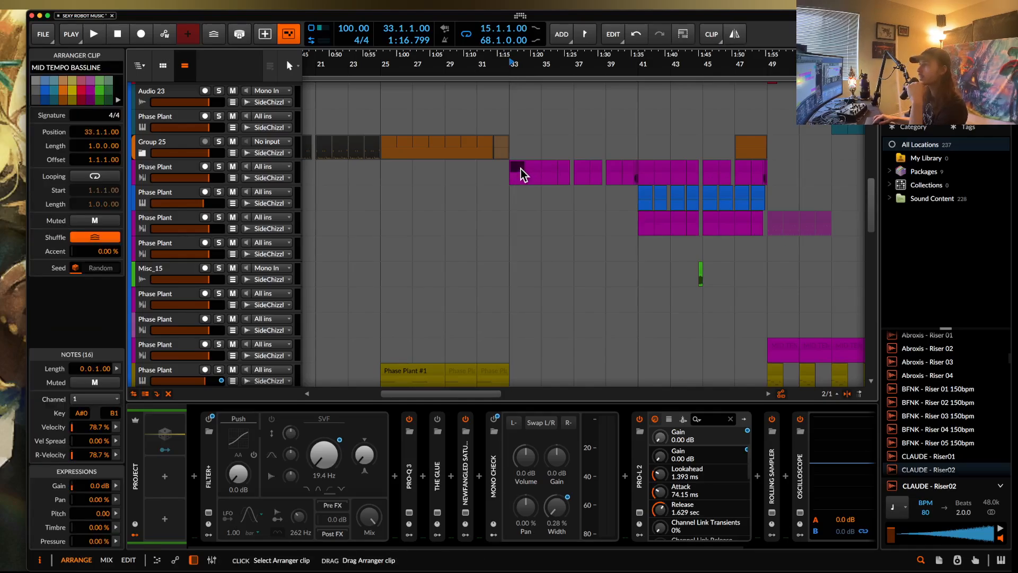
{"action": "left_click", "coordinate": [218, 167]}
{"action": "key", "text": "space"}
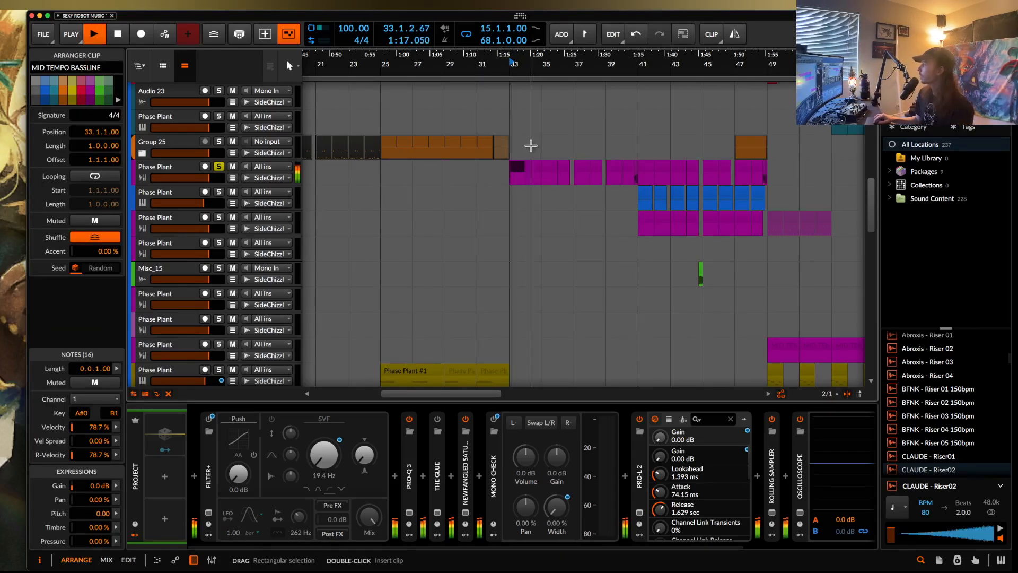
Stop playback and unsolo the Phase Plant track directly below Group 25
{"action": "scroll", "coordinate": [372, 173], "scroll_direction": "up", "scroll_amount": 3}
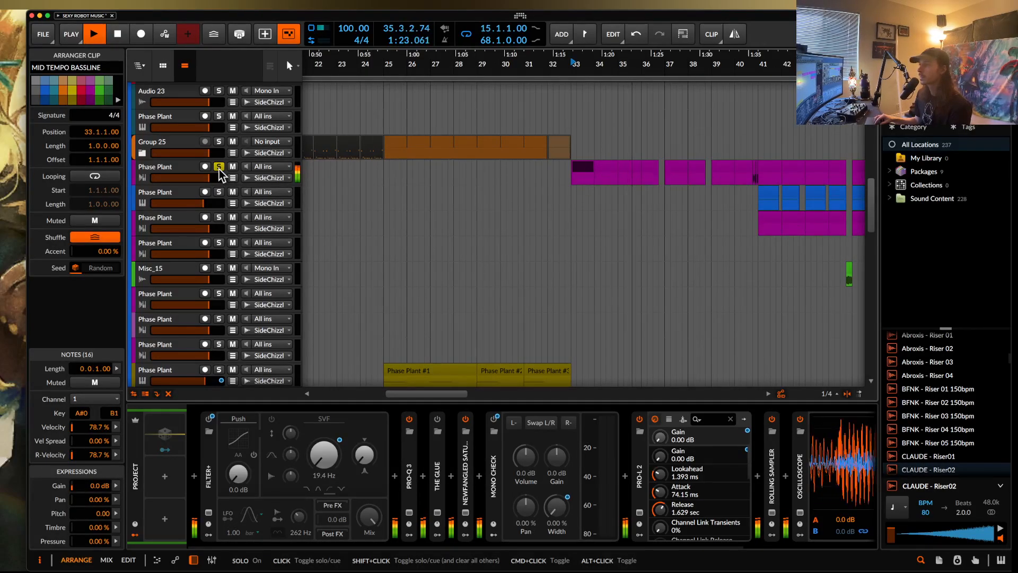
{"action": "key", "text": "space"}
{"action": "left_click", "coordinate": [218, 167]}
Play from bar 41 with the second and third Phase Plant tracks below Group 25 soloed, and add the first one's solo
{"action": "scroll", "coordinate": [570, 141], "scroll_direction": "right", "scroll_amount": 6}
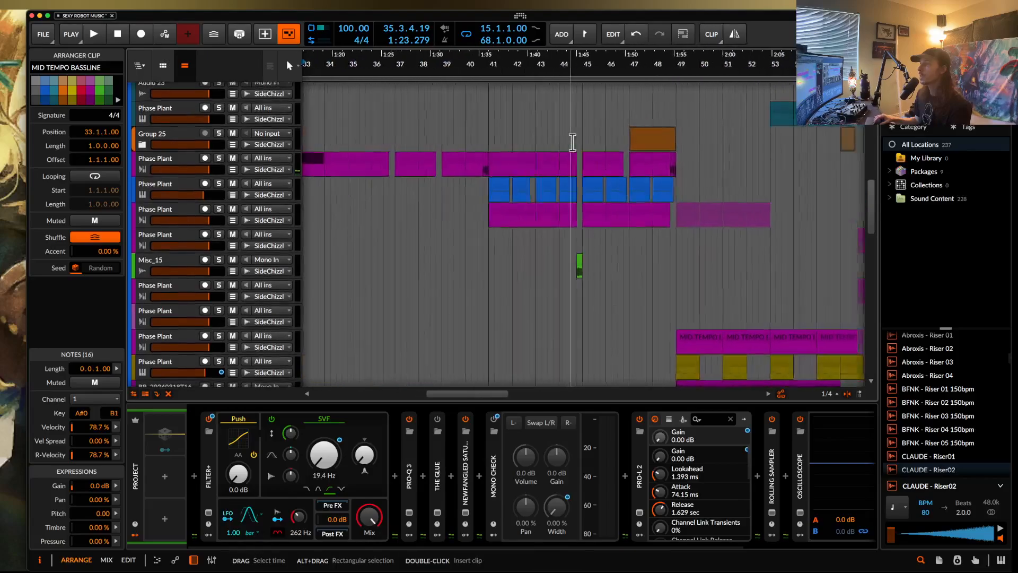
{"action": "left_click", "coordinate": [488, 155]}
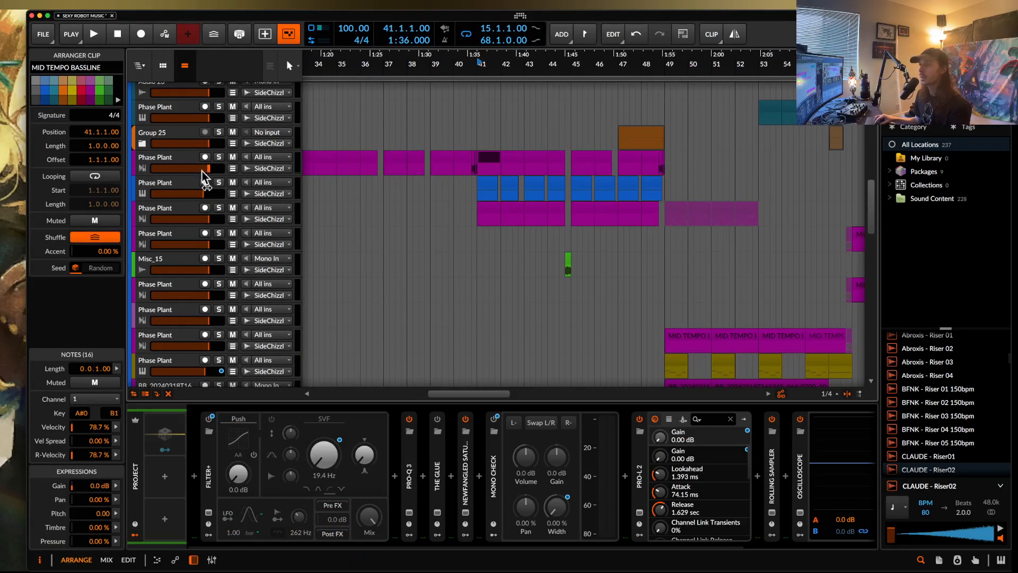
{"action": "left_click", "coordinate": [218, 207]}
{"action": "left_click", "coordinate": [488, 213]}
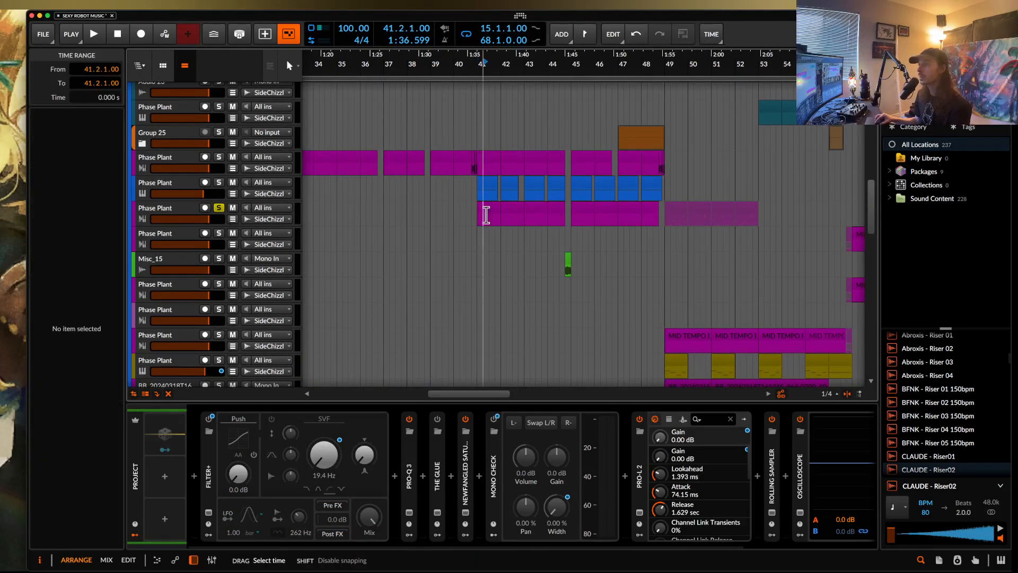
{"action": "left_click", "coordinate": [218, 183]}
{"action": "left_click", "coordinate": [488, 189]}
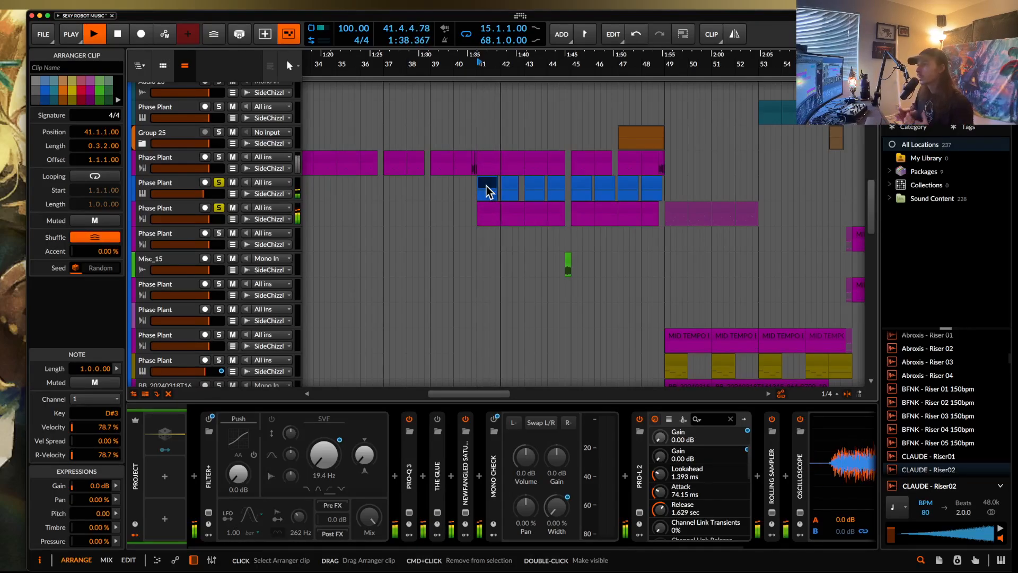
{"action": "left_click", "coordinate": [219, 157]}
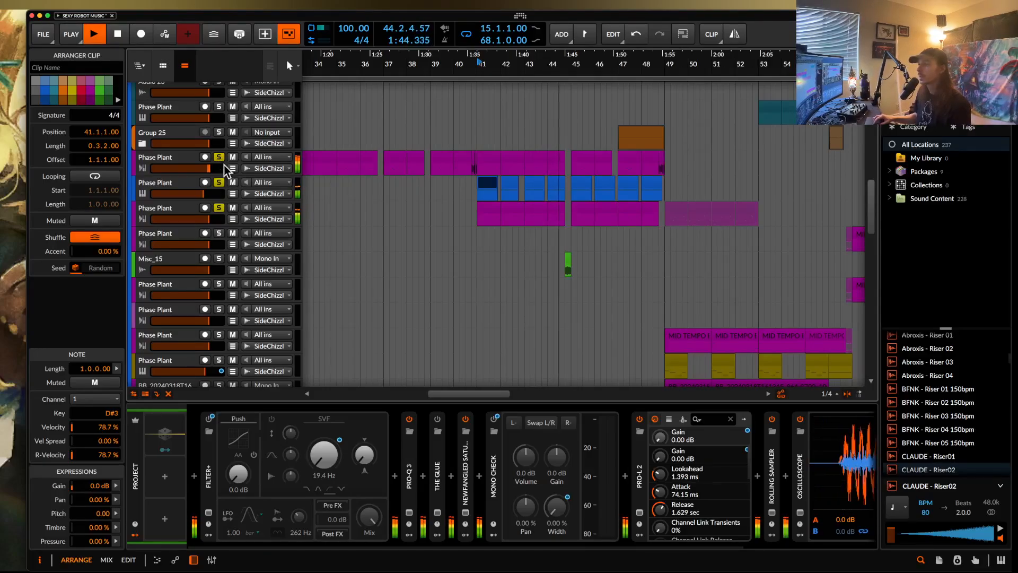
Stop playback and unsolo all three Phase Plant tracks below Group 25
{"action": "key", "text": "space"}
{"action": "left_click", "coordinate": [219, 157]}
{"action": "left_click", "coordinate": [218, 182]}
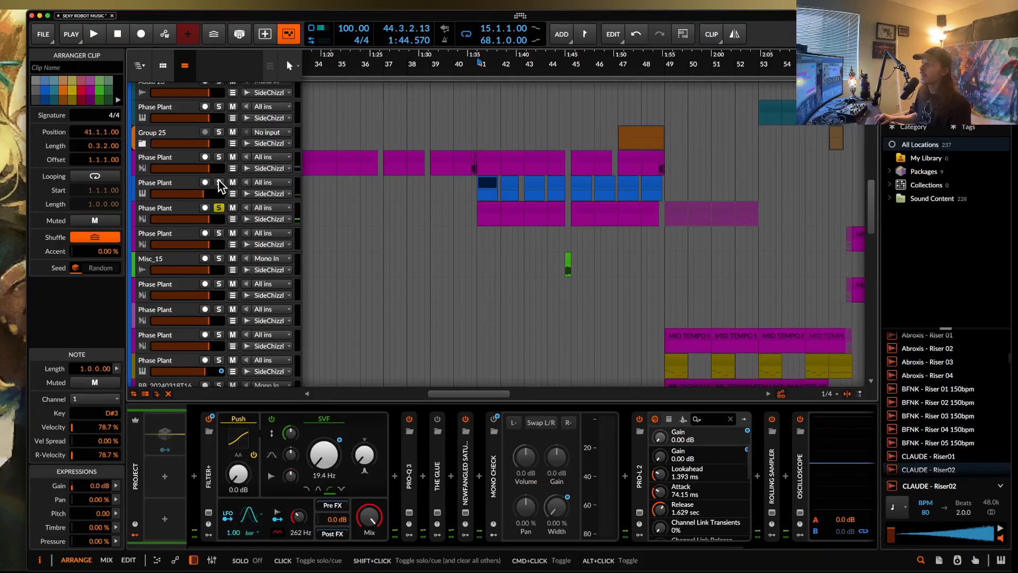
{"action": "left_click", "coordinate": [218, 208]}
Solo the Phase Plant track whose MID TEMPO BASSLINE clips start at bar 49 and play it from there
{"action": "scroll", "coordinate": [625, 170], "scroll_direction": "down", "scroll_amount": 1}
{"action": "scroll", "coordinate": [625, 171], "scroll_direction": "right", "scroll_amount": 1}
{"action": "scroll", "coordinate": [625, 171], "scroll_direction": "down", "scroll_amount": 2}
{"action": "scroll", "coordinate": [625, 171], "scroll_direction": "right", "scroll_amount": 5}
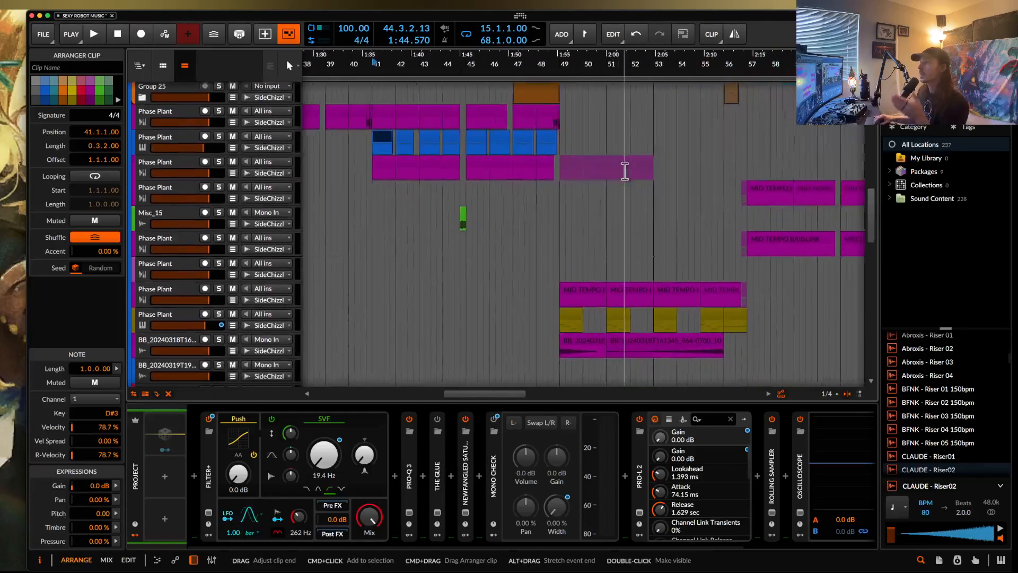
{"action": "left_click", "coordinate": [547, 190]}
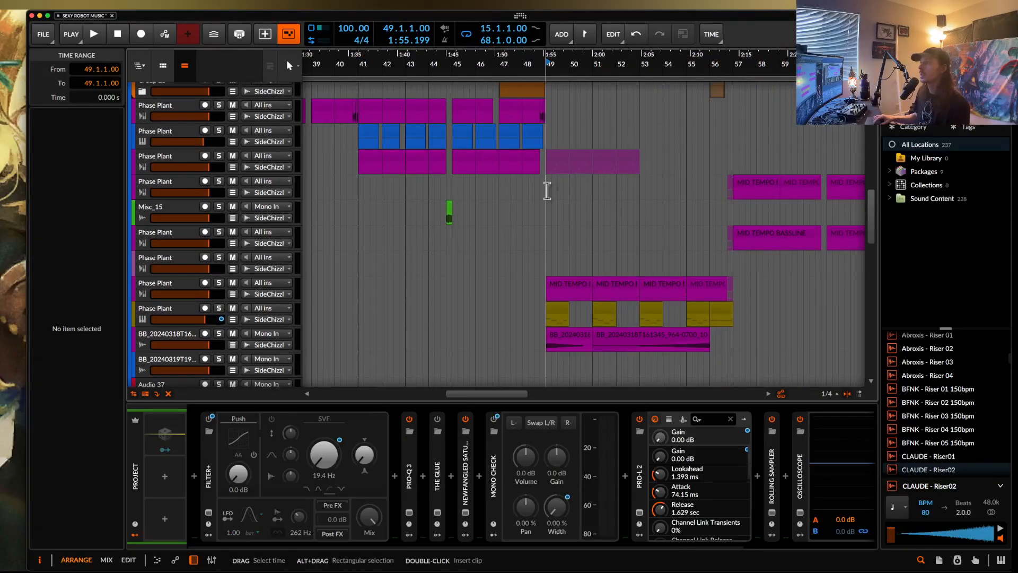
{"action": "left_click", "coordinate": [566, 288]}
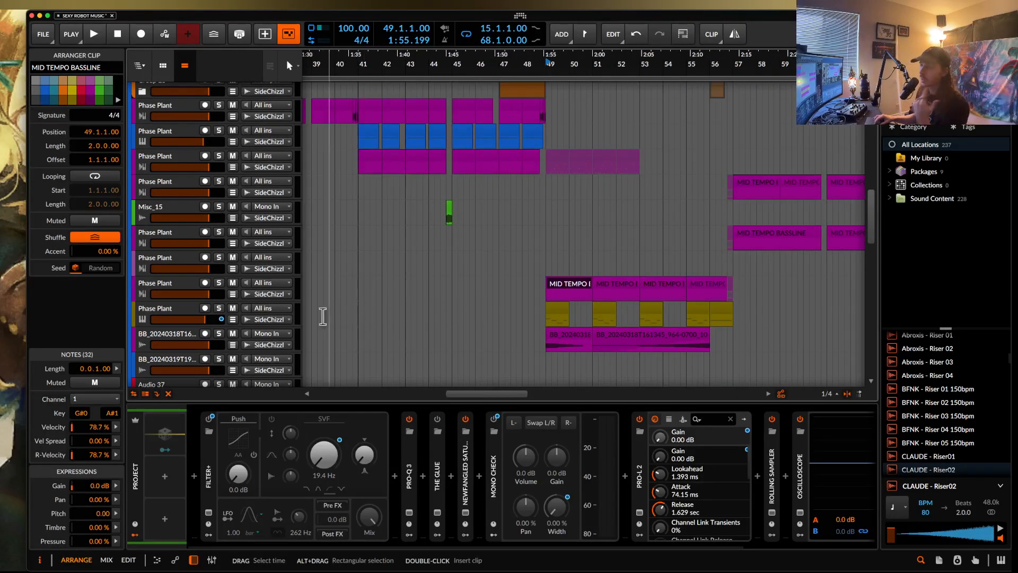
{"action": "key", "text": "s"}
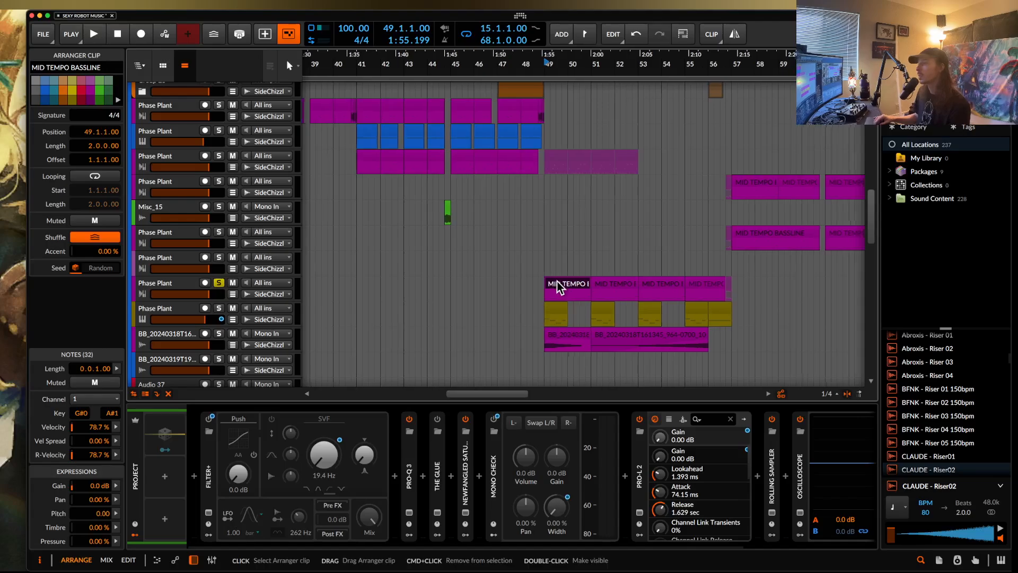
{"action": "scroll", "coordinate": [557, 281], "scroll_direction": "right", "scroll_amount": 3}
{"action": "scroll", "coordinate": [556, 281], "scroll_direction": "up", "scroll_amount": 1}
{"action": "scroll", "coordinate": [504, 294], "scroll_direction": "down", "scroll_amount": 2}
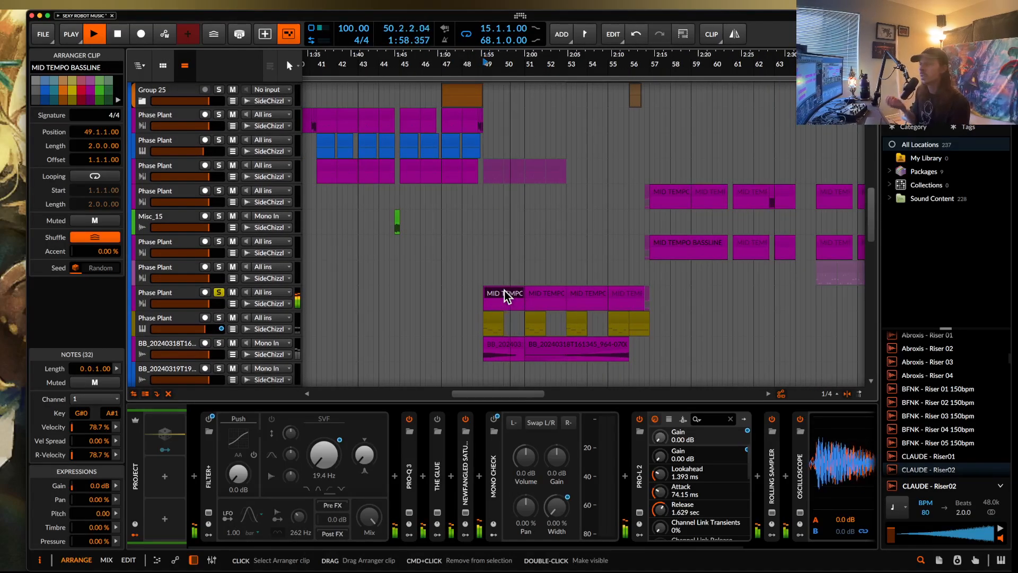
Select the yellow Phase Plant #4 clip at bar 49 and stop playback
{"action": "scroll", "coordinate": [494, 317], "scroll_direction": "up", "scroll_amount": 5}
{"action": "left_click", "coordinate": [495, 318]}
{"action": "key", "text": "space"}
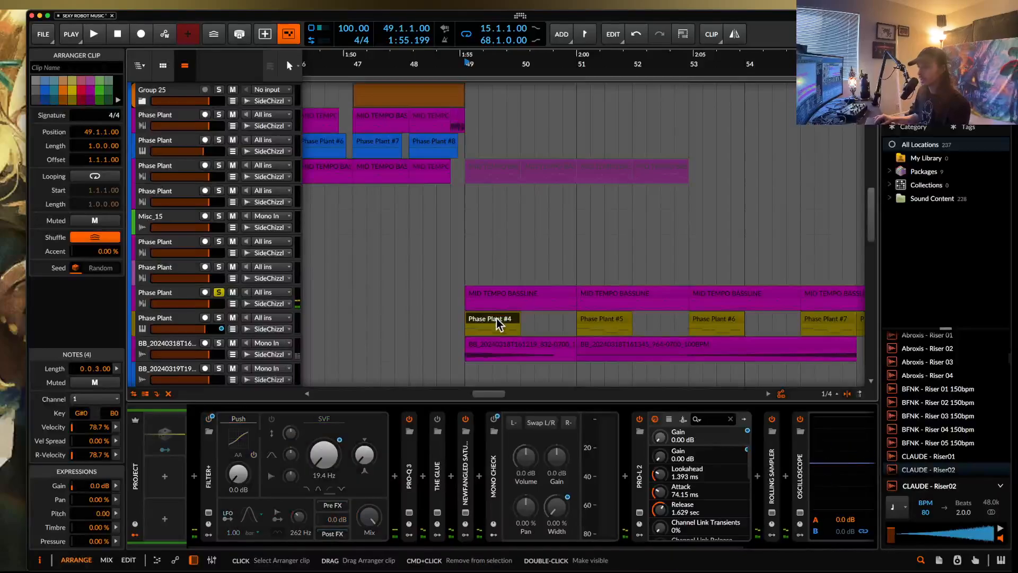
Inspect the MID TEMPO BASSLINE clip and the yellow Phase Plant clips below it, from bar 49 to the clip at bar 56
{"action": "scroll", "coordinate": [530, 317], "scroll_direction": "down", "scroll_amount": 3}
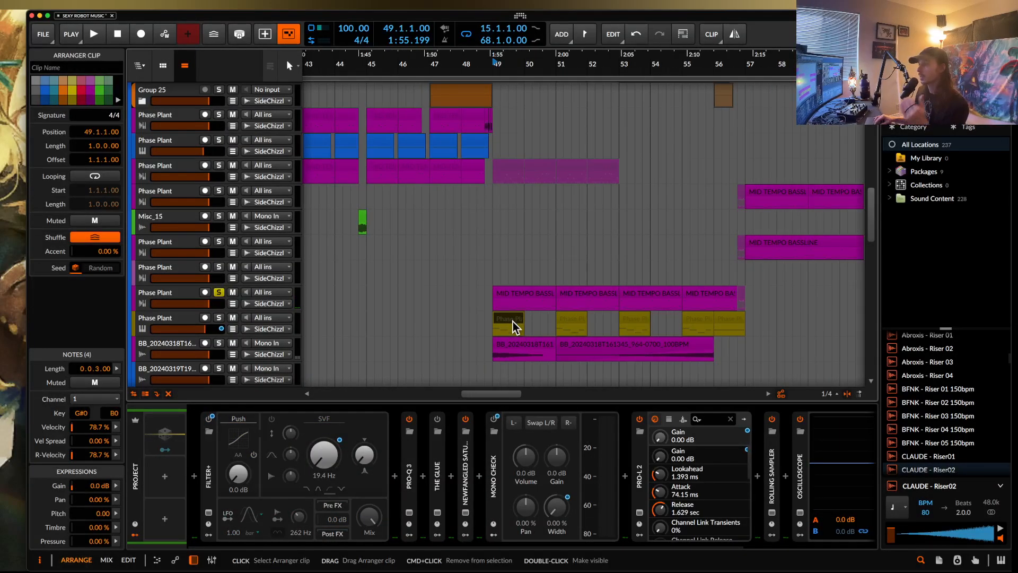
{"action": "left_click", "coordinate": [540, 297]}
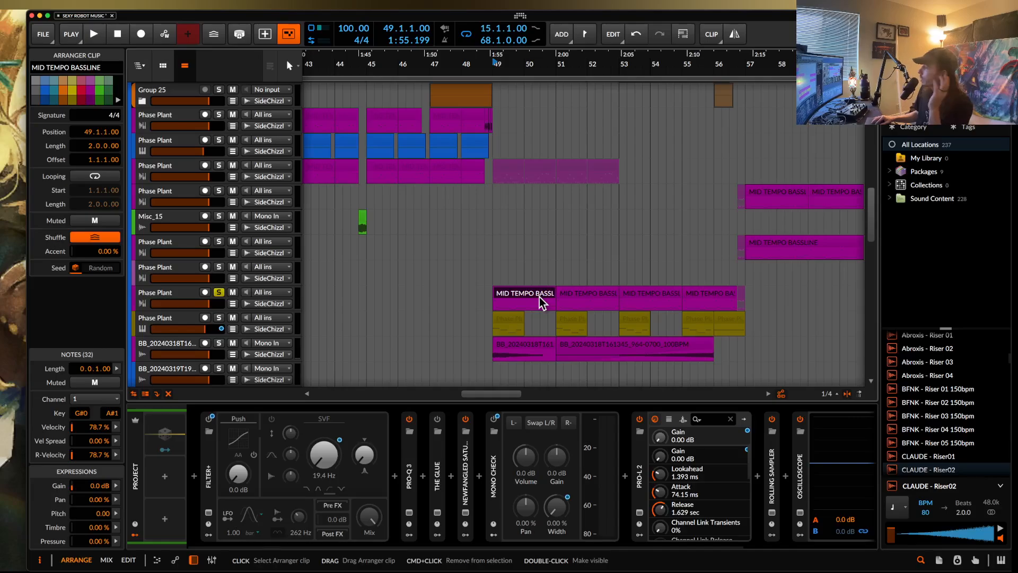
{"action": "left_click", "coordinate": [505, 324]}
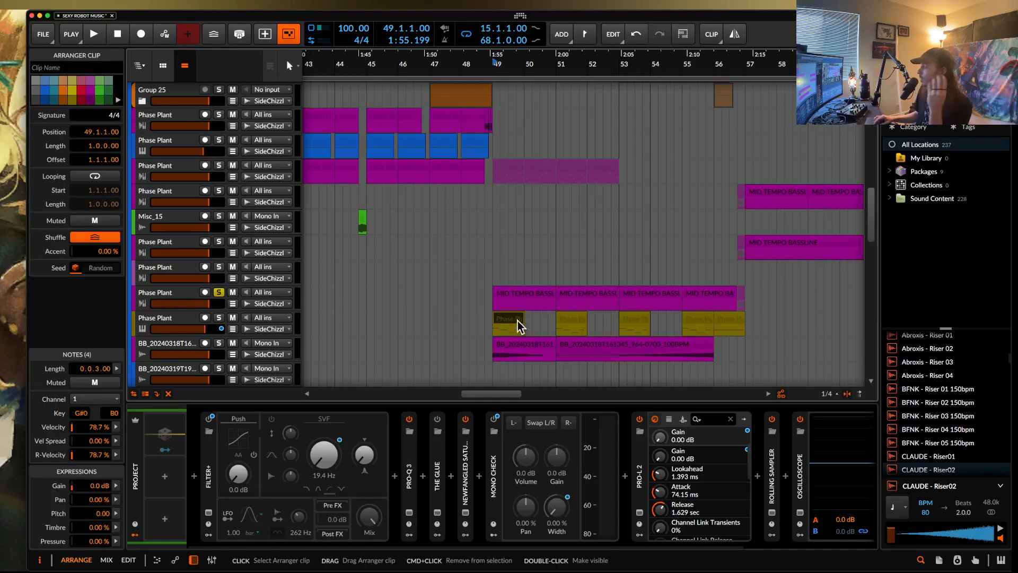
{"action": "scroll", "coordinate": [520, 325], "scroll_direction": "right", "scroll_amount": 3}
{"action": "left_click", "coordinate": [675, 329]}
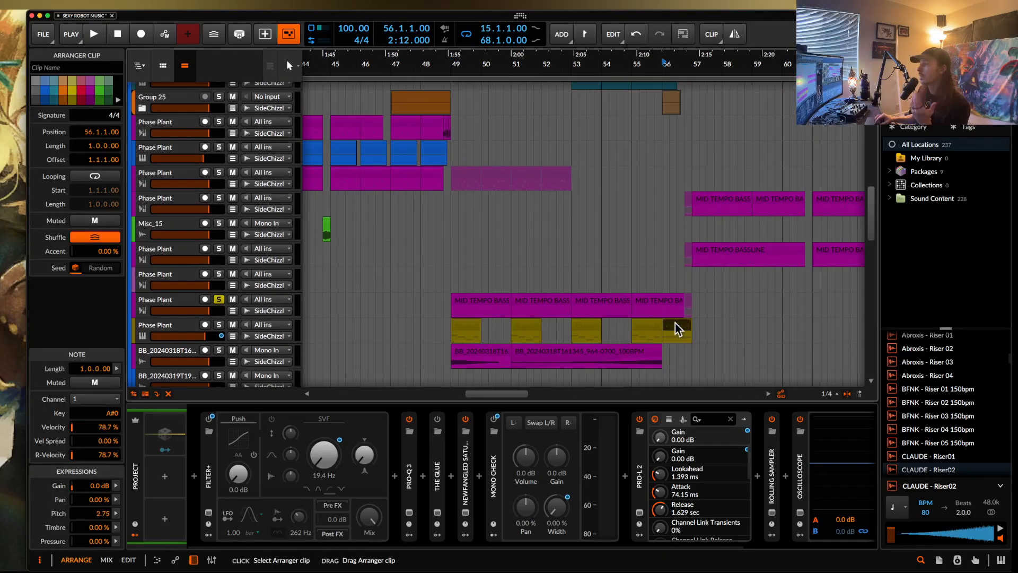
Select the MID TEMPO BASSLINE clip at bar 57 on the Phase Plant track above Misc_15
{"action": "scroll", "coordinate": [675, 326], "scroll_direction": "up", "scroll_amount": 2}
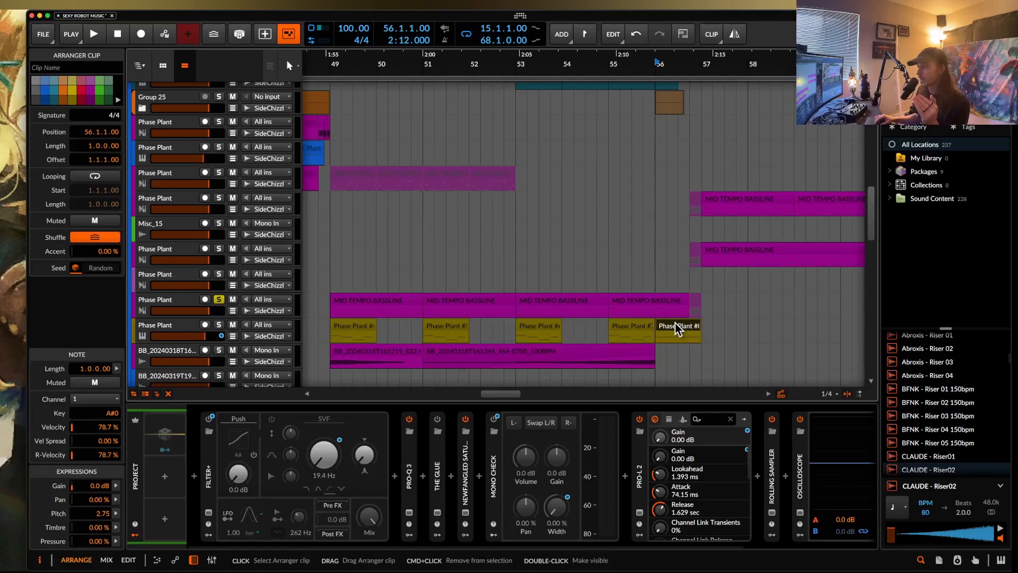
{"action": "scroll", "coordinate": [673, 244], "scroll_direction": "down", "scroll_amount": 3}
{"action": "left_click", "coordinate": [608, 229]}
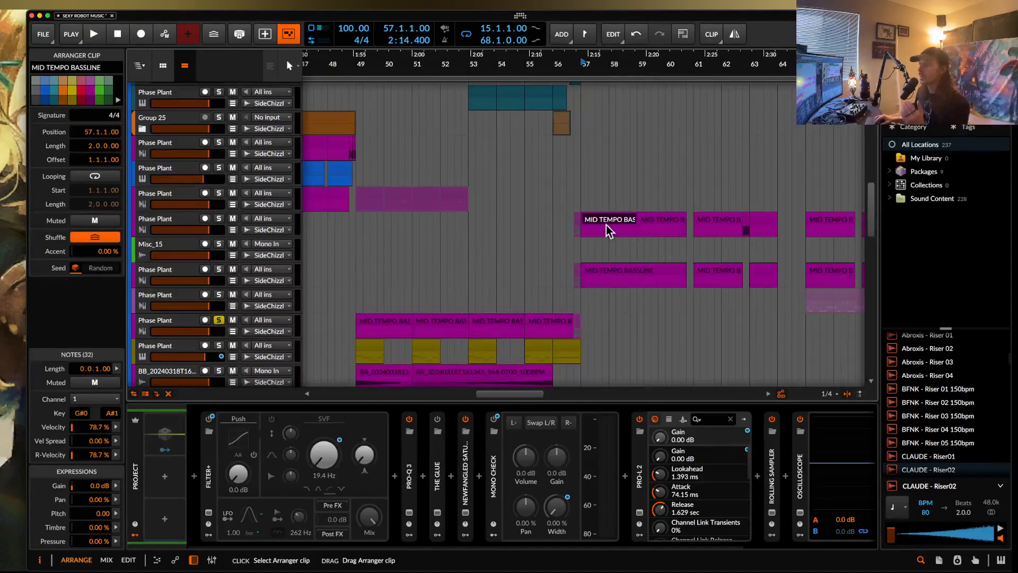
Switch the solo to the two Phase Plant tracks around Misc_15 with bassline clips at bar 57, and play from there
{"action": "left_click", "coordinate": [220, 321]}
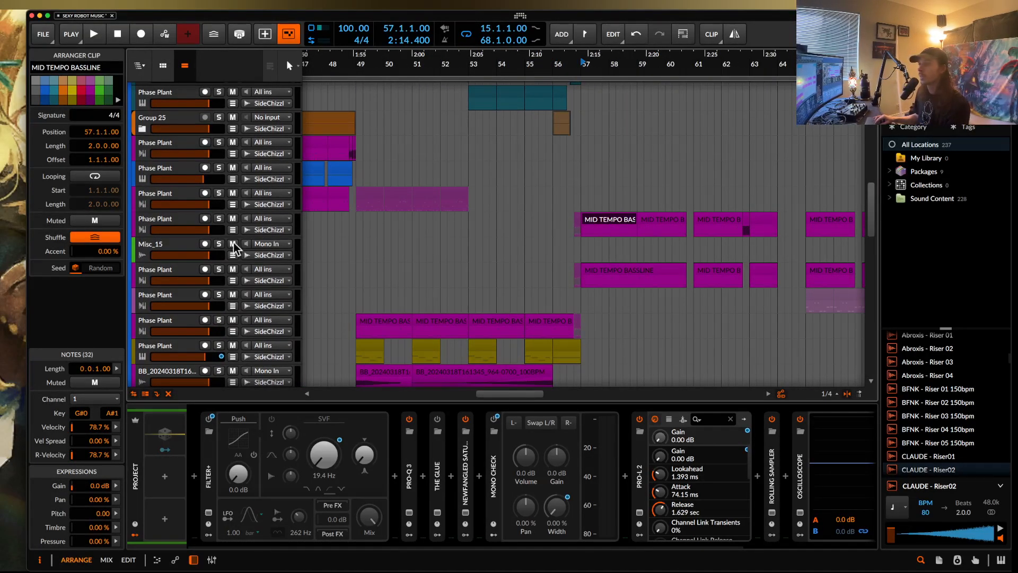
{"action": "left_click", "coordinate": [218, 218]}
{"action": "left_click", "coordinate": [219, 269]}
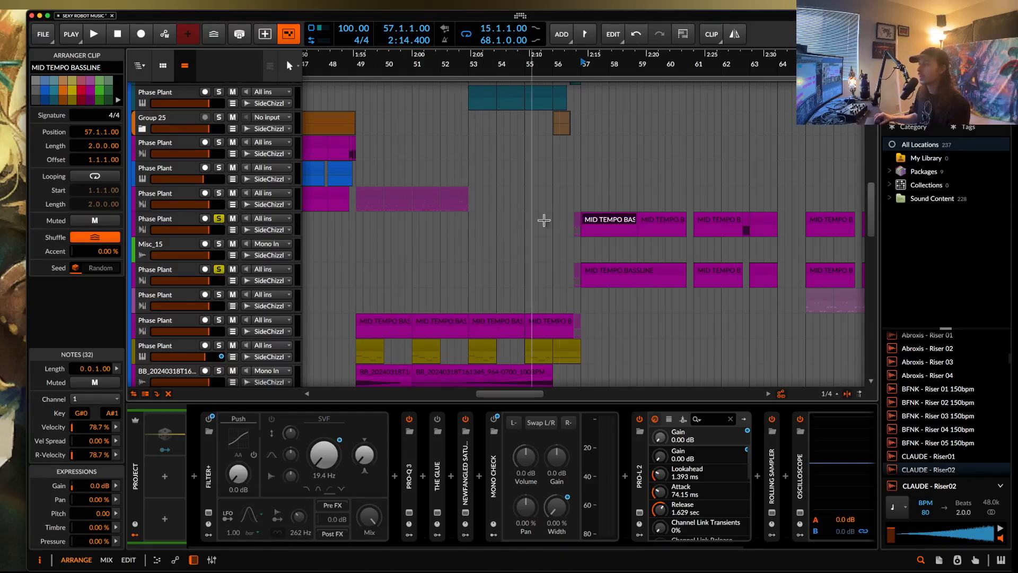
{"action": "key", "text": "space"}
Examine the two soloed rows of MID TEMPO BASSLINE clips from bar 57 onward during playback, up close and in overview, and stop playback
{"action": "scroll", "coordinate": [600, 220], "scroll_direction": "right", "scroll_amount": 3}
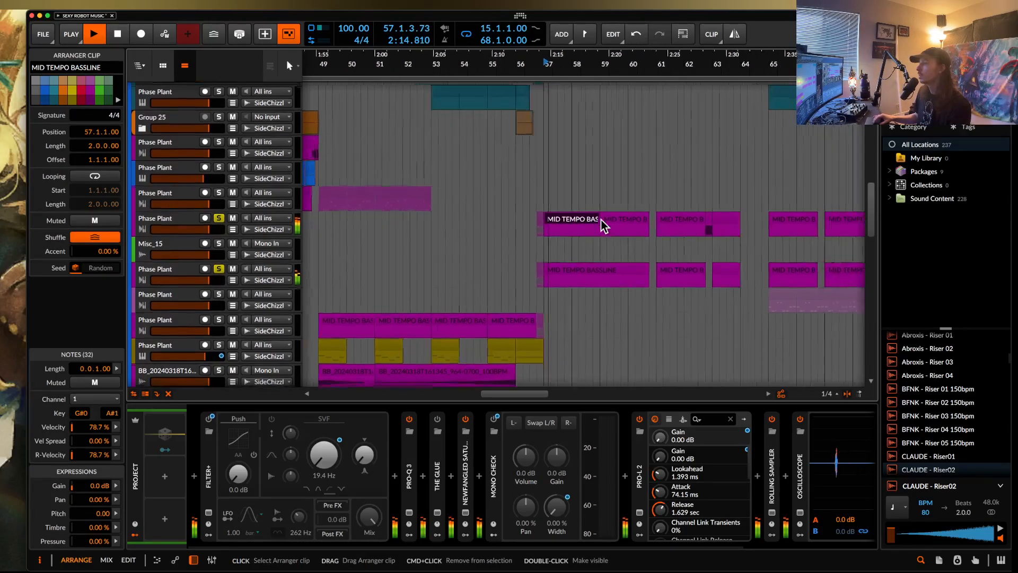
{"action": "scroll", "coordinate": [530, 220], "scroll_direction": "up", "scroll_amount": 3}
{"action": "scroll", "coordinate": [530, 219], "scroll_direction": "up", "scroll_amount": 2}
{"action": "scroll", "coordinate": [504, 218], "scroll_direction": "down", "scroll_amount": 2}
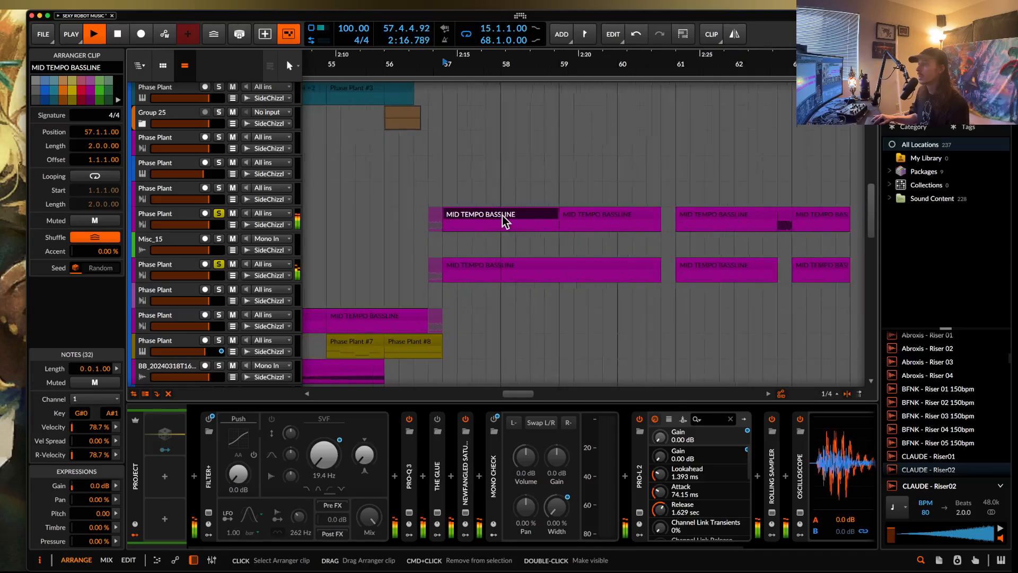
{"action": "scroll", "coordinate": [503, 214], "scroll_direction": "up", "scroll_amount": 5}
{"action": "scroll", "coordinate": [503, 214], "scroll_direction": "down", "scroll_amount": 5}
{"action": "scroll", "coordinate": [503, 214], "scroll_direction": "down", "scroll_amount": 4}
{"action": "scroll", "coordinate": [502, 213], "scroll_direction": "up", "scroll_amount": 4}
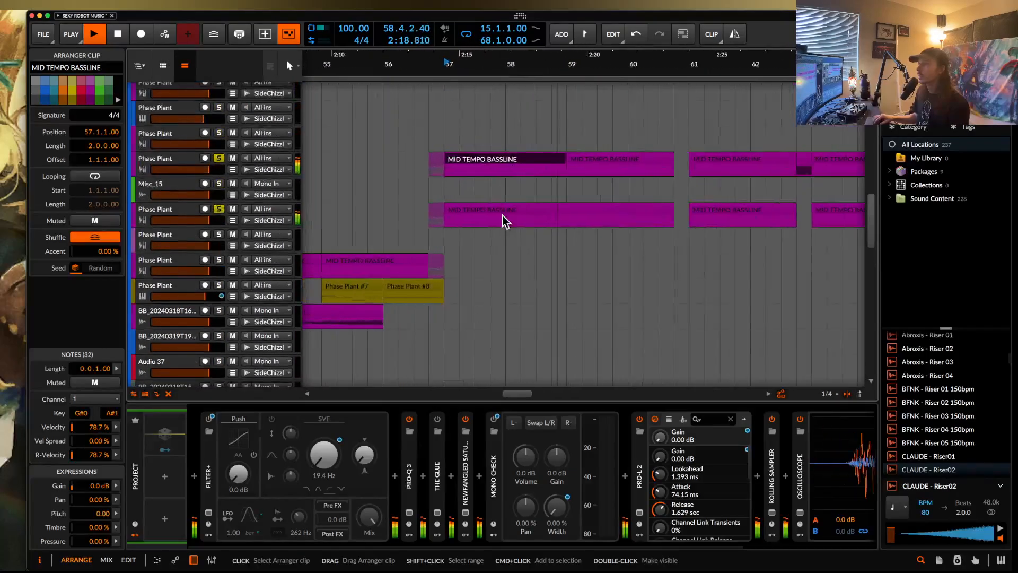
{"action": "scroll", "coordinate": [502, 214], "scroll_direction": "right", "scroll_amount": 3}
{"action": "scroll", "coordinate": [502, 214], "scroll_direction": "down", "scroll_amount": 3}
{"action": "scroll", "coordinate": [502, 213], "scroll_direction": "left", "scroll_amount": 3}
{"action": "scroll", "coordinate": [502, 213], "scroll_direction": "down", "scroll_amount": 5}
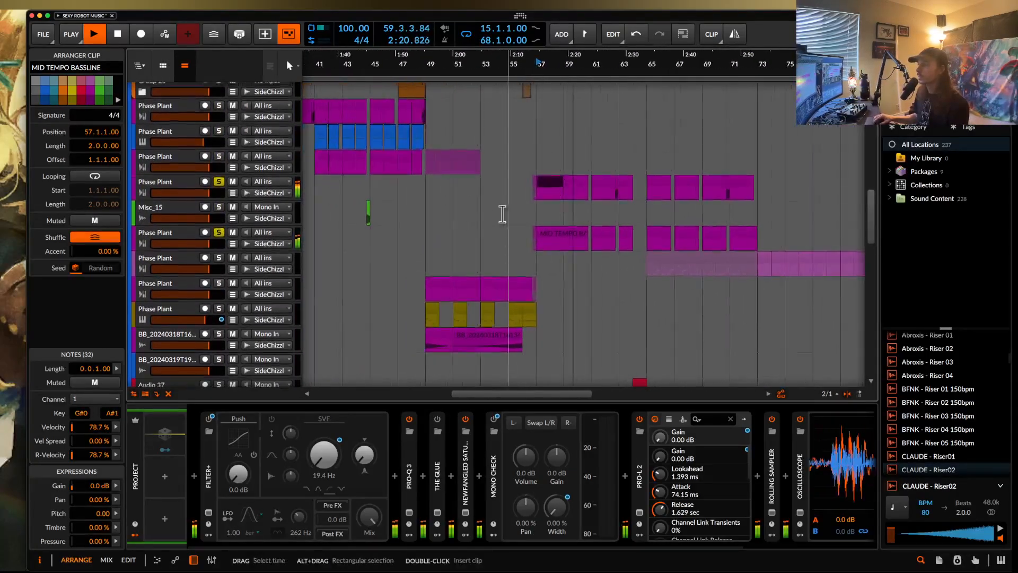
{"action": "scroll", "coordinate": [502, 214], "scroll_direction": "up", "scroll_amount": 2}
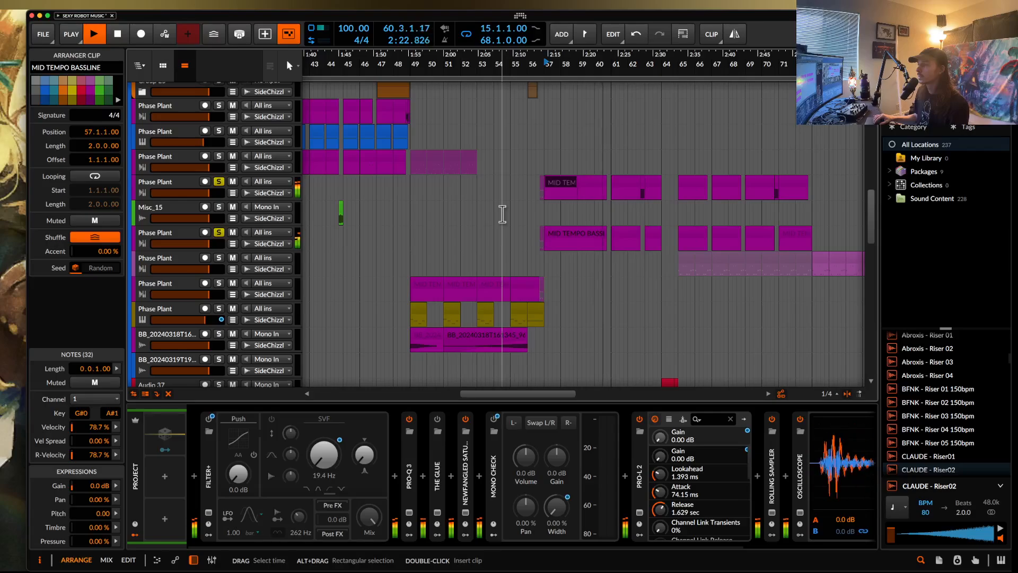
{"action": "key", "text": "space"}
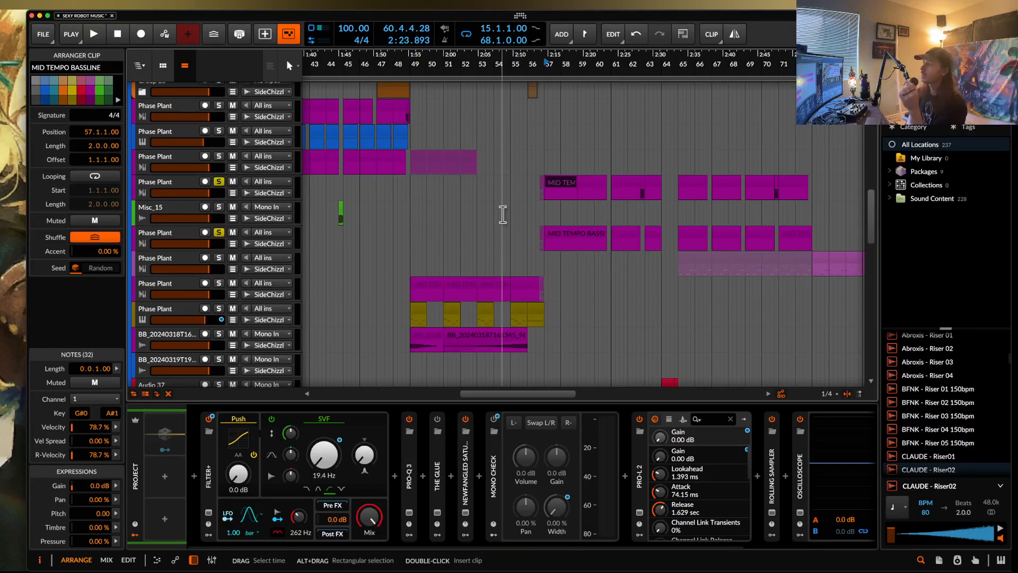
View the Phase Plant synth patch on the soloed bassline track above Misc_15, and close its window
{"action": "scroll", "coordinate": [501, 212], "scroll_direction": "left", "scroll_amount": 5}
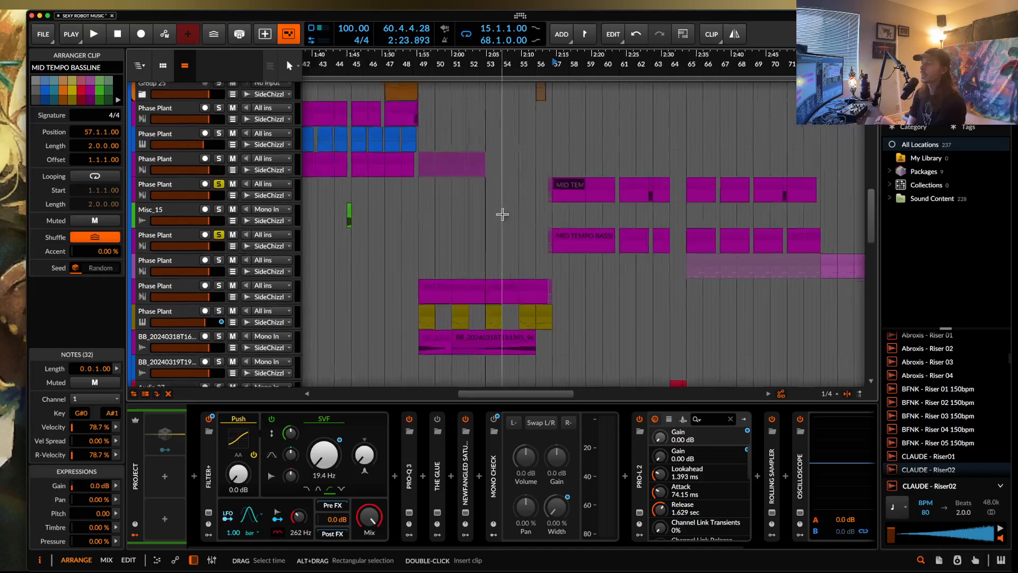
{"action": "scroll", "coordinate": [502, 212], "scroll_direction": "up", "scroll_amount": 3}
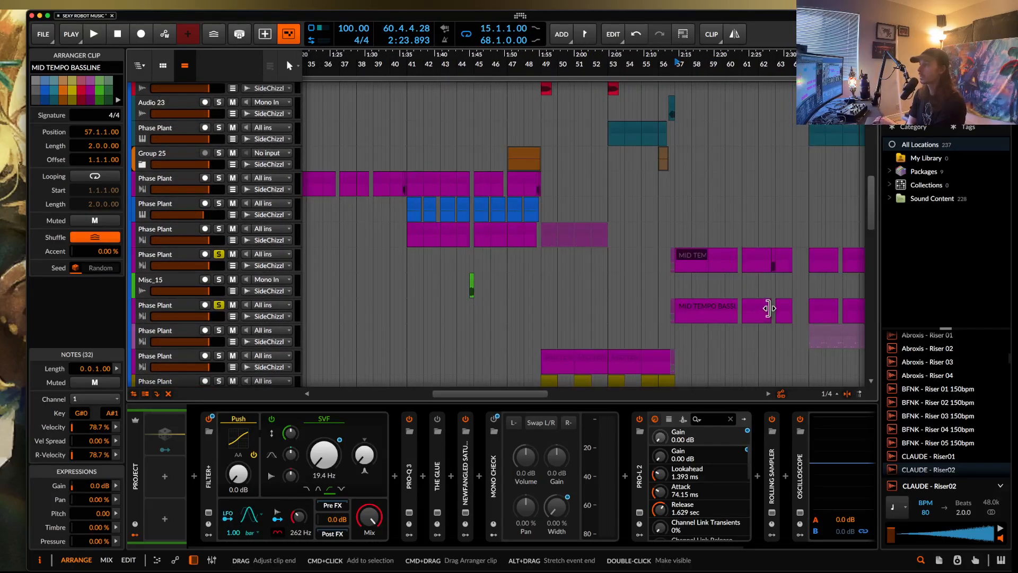
{"action": "left_click", "coordinate": [694, 256]}
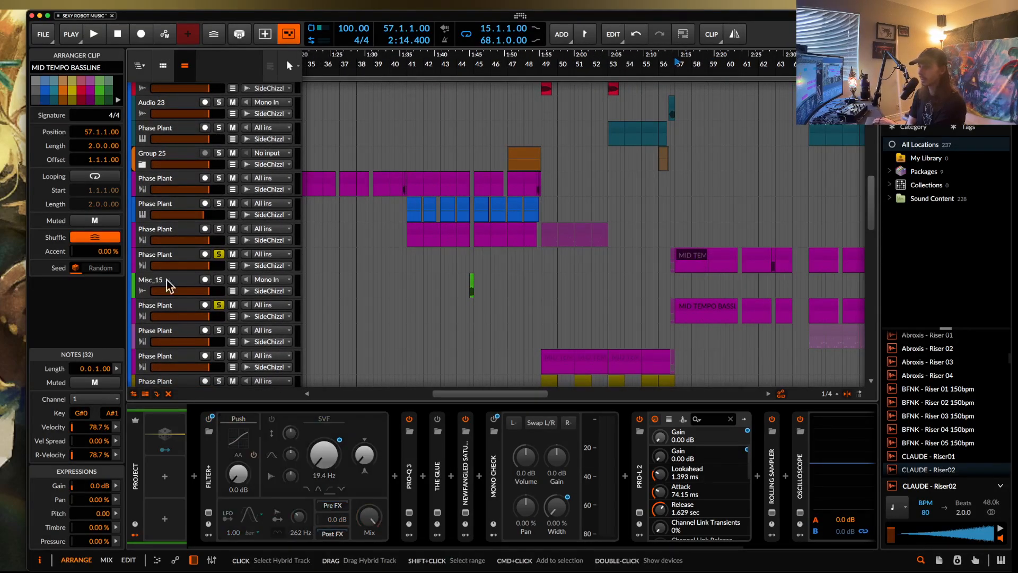
{"action": "left_click", "coordinate": [176, 259]}
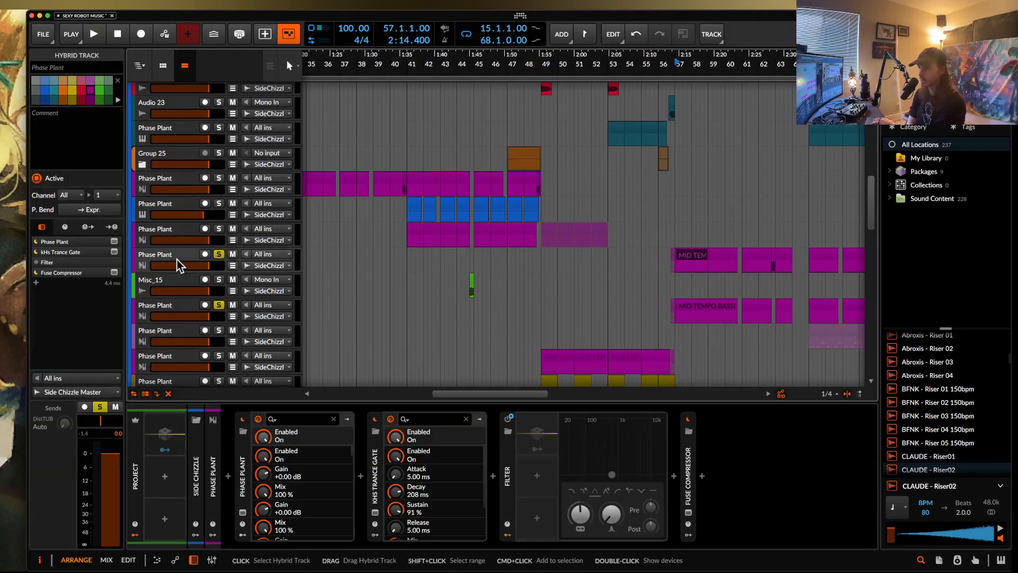
{"action": "left_click", "coordinate": [242, 512]}
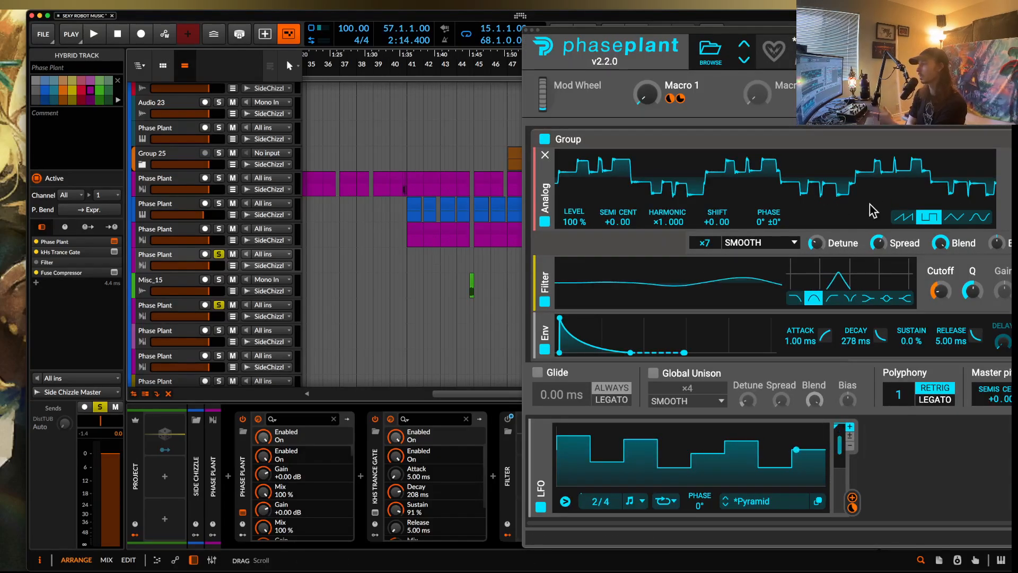
{"action": "left_click", "coordinate": [526, 31]}
Inspect how the bassline, synth and effects clips are laid out across the tracks from about bar 41 to bar 63
{"action": "scroll", "coordinate": [691, 247], "scroll_direction": "down", "scroll_amount": 1}
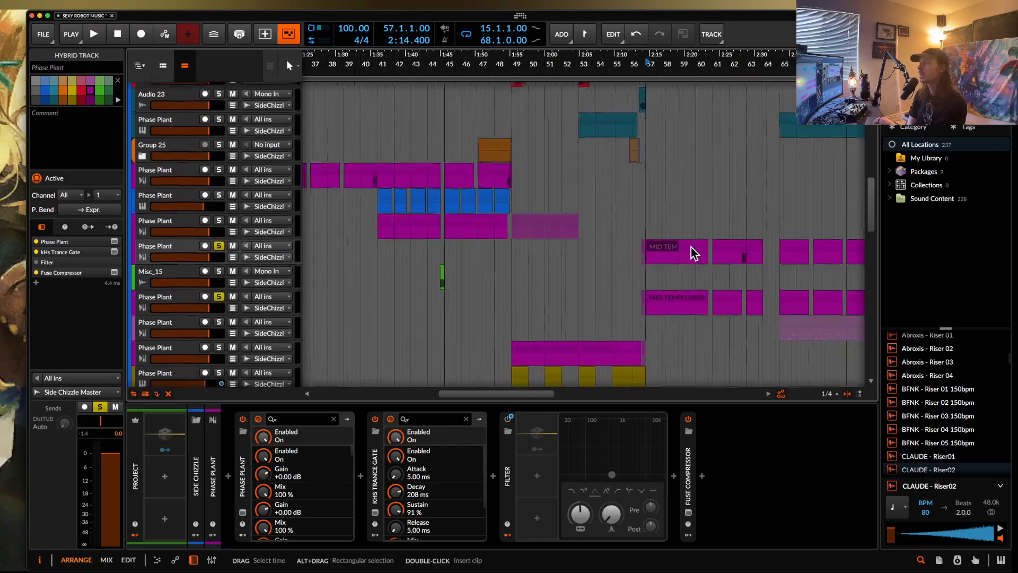
{"action": "scroll", "coordinate": [691, 247], "scroll_direction": "right", "scroll_amount": 3}
{"action": "scroll", "coordinate": [691, 245], "scroll_direction": "up", "scroll_amount": 3}
{"action": "scroll", "coordinate": [691, 246], "scroll_direction": "left", "scroll_amount": 6}
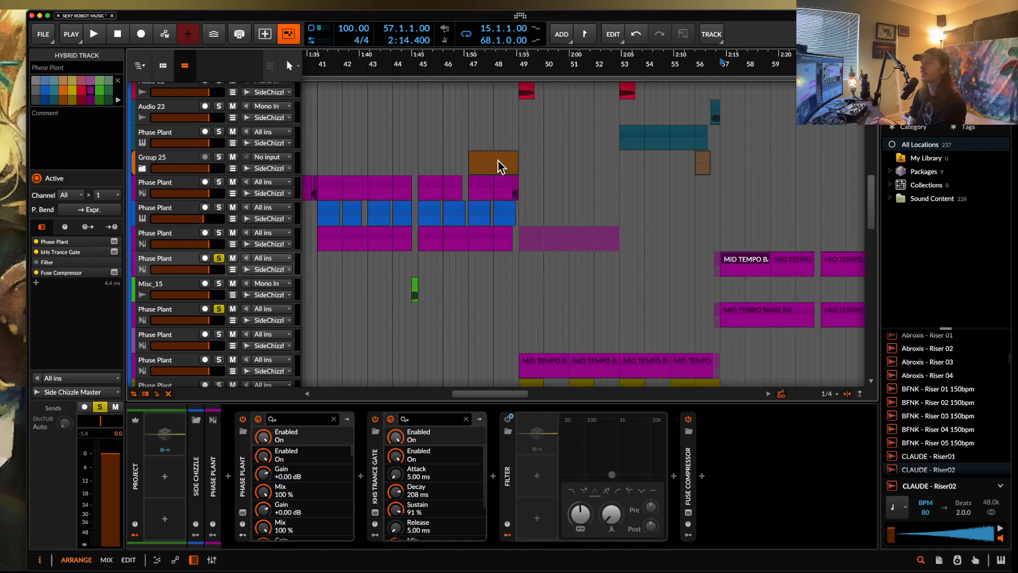
{"action": "scroll", "coordinate": [625, 220], "scroll_direction": "down", "scroll_amount": 1}
{"action": "scroll", "coordinate": [625, 220], "scroll_direction": "right", "scroll_amount": 3}
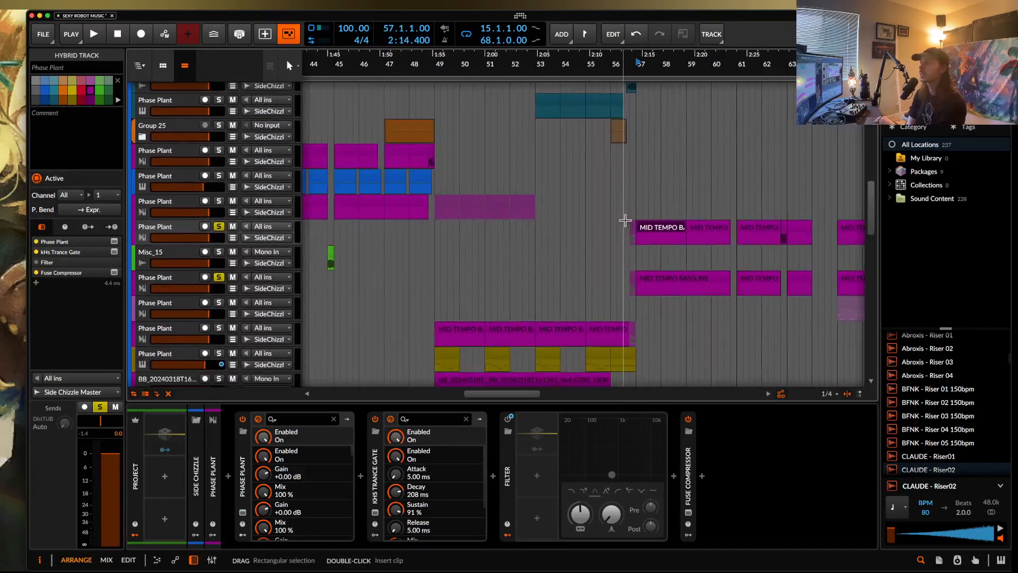
{"action": "scroll", "coordinate": [625, 220], "scroll_direction": "down", "scroll_amount": 1}
{"action": "scroll", "coordinate": [673, 207], "scroll_direction": "down", "scroll_amount": 15}
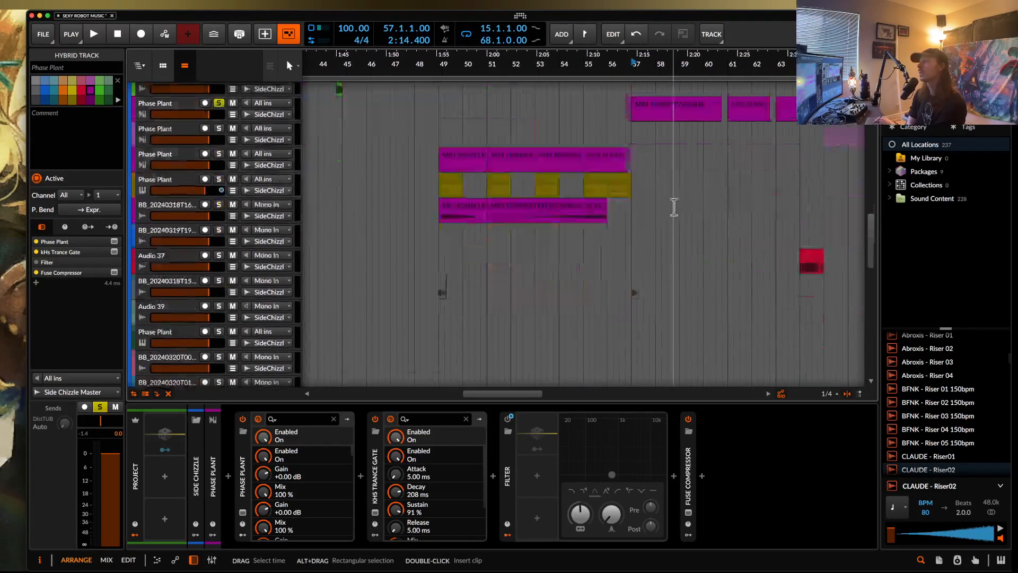
{"action": "scroll", "coordinate": [674, 207], "scroll_direction": "up", "scroll_amount": 15}
{"action": "scroll", "coordinate": [673, 207], "scroll_direction": "left", "scroll_amount": 2}
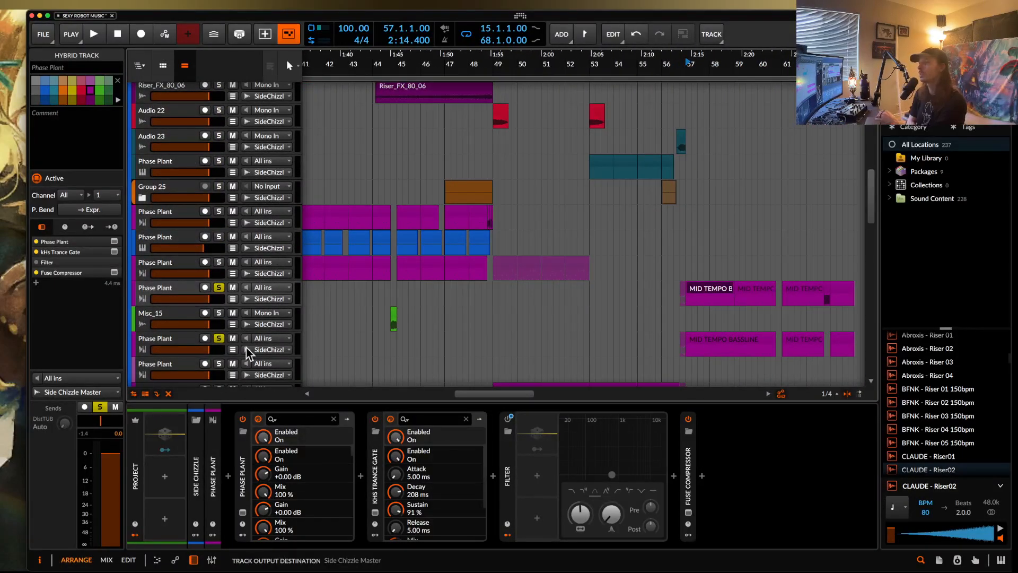
Unsolo both Phase Plant bassline tracks, play the full mix from bar 57 and stop playback
{"action": "left_click", "coordinate": [217, 289]}
{"action": "left_click", "coordinate": [218, 338]}
{"action": "left_click", "coordinate": [686, 301]}
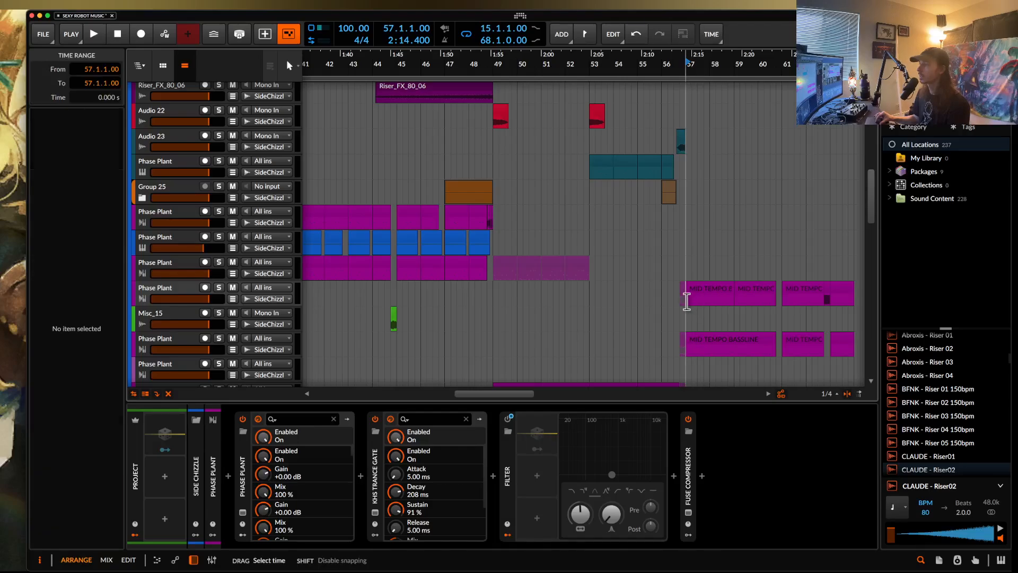
{"action": "key", "text": "space"}
{"action": "scroll", "coordinate": [411, 284], "scroll_direction": "down", "scroll_amount": 15}
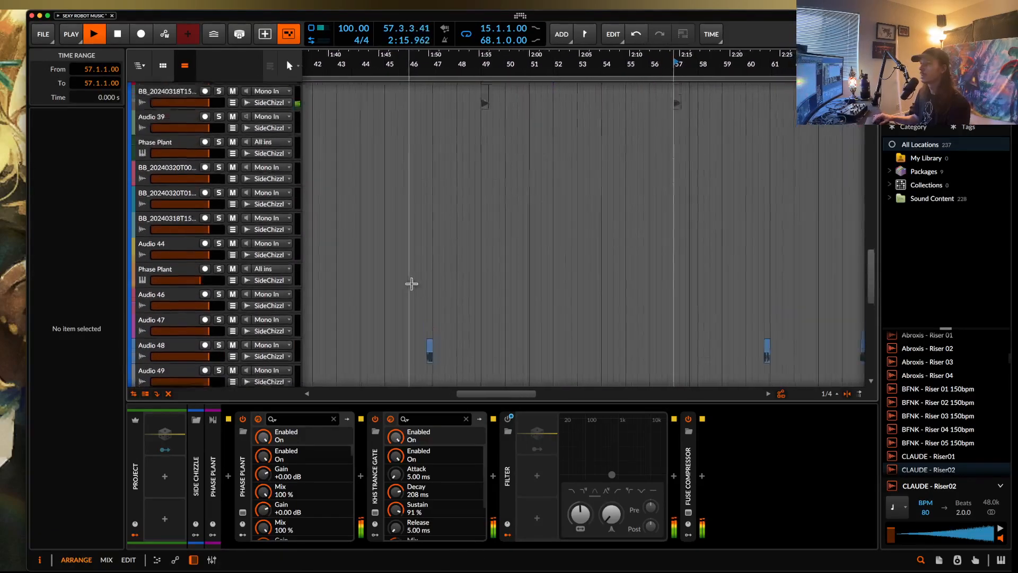
{"action": "scroll", "coordinate": [411, 284], "scroll_direction": "up", "scroll_amount": 10}
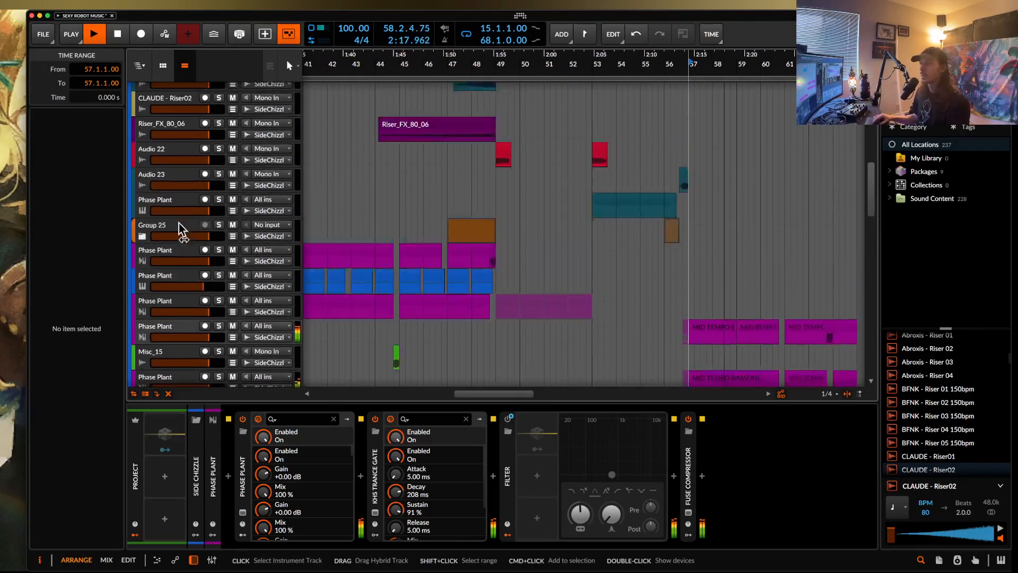
{"action": "scroll", "coordinate": [179, 223], "scroll_direction": "up", "scroll_amount": 12}
{"action": "key", "text": "space"}
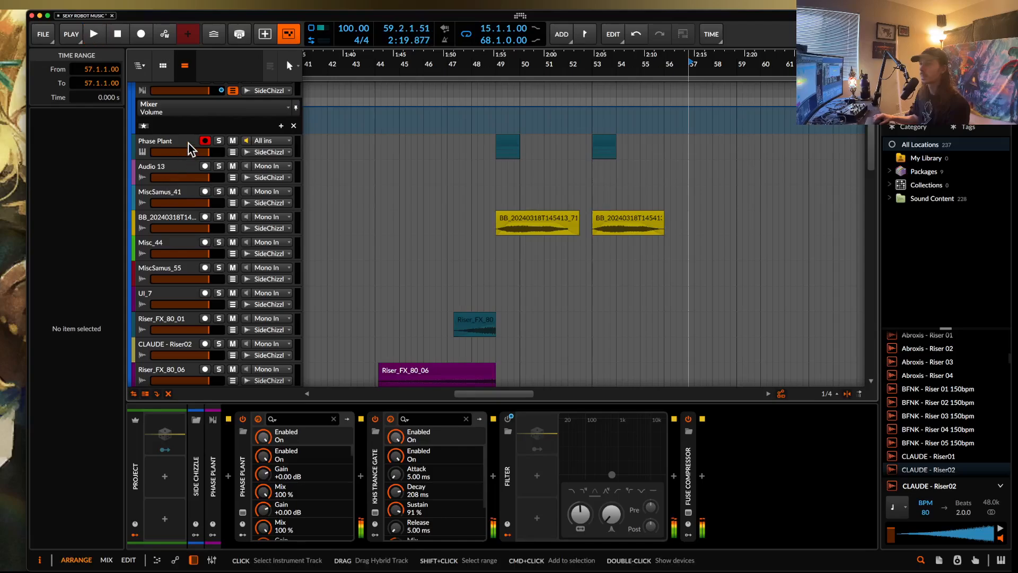
Select the time range from bar 41 to bar 49 on the Group 25 track
{"action": "scroll", "coordinate": [189, 143], "scroll_direction": "up", "scroll_amount": 3}
{"action": "left_click", "coordinate": [231, 161]}
{"action": "scroll", "coordinate": [360, 166], "scroll_direction": "down", "scroll_amount": 10}
{"action": "scroll", "coordinate": [359, 166], "scroll_direction": "right", "scroll_amount": 5}
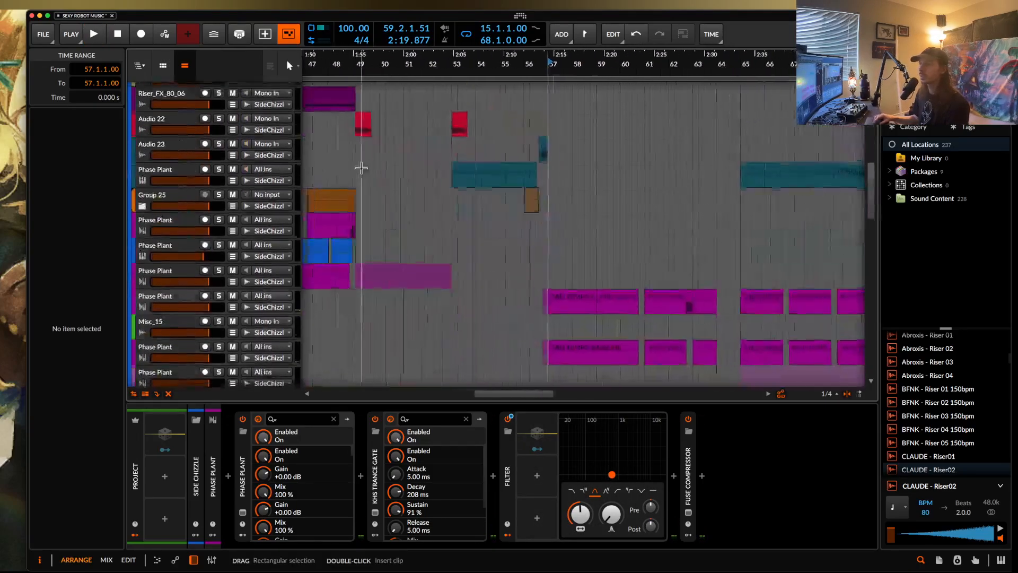
{"action": "scroll", "coordinate": [529, 214], "scroll_direction": "down", "scroll_amount": 3}
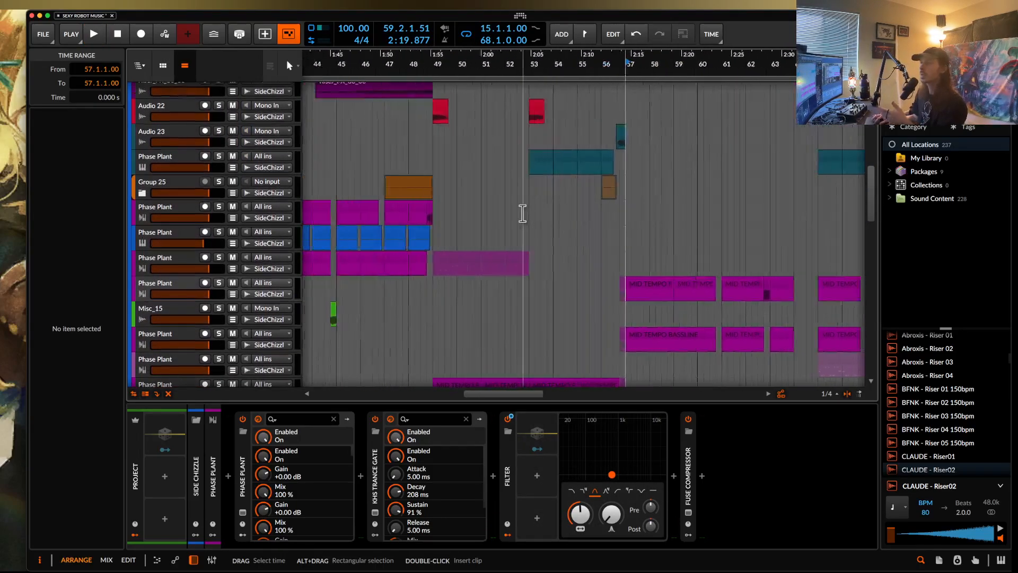
{"action": "left_click_drag", "start_coordinate": [349, 190], "coordinate": [472, 193]}
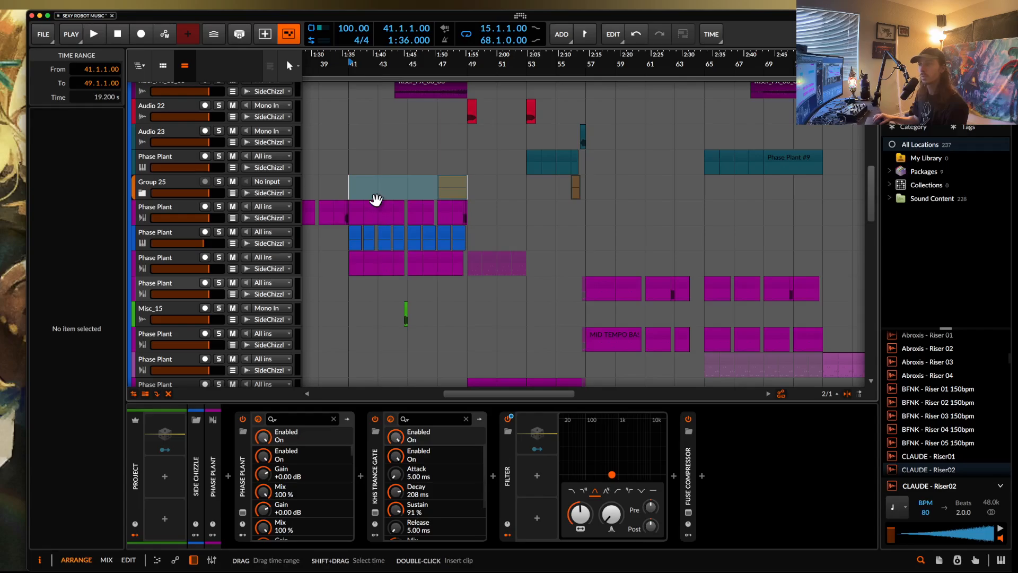
Mark bars 57 to 65 across the bassline tracks, and bars 57 to 61 on the Phase Plant track above them
{"action": "scroll", "coordinate": [372, 199], "scroll_direction": "down", "scroll_amount": 3}
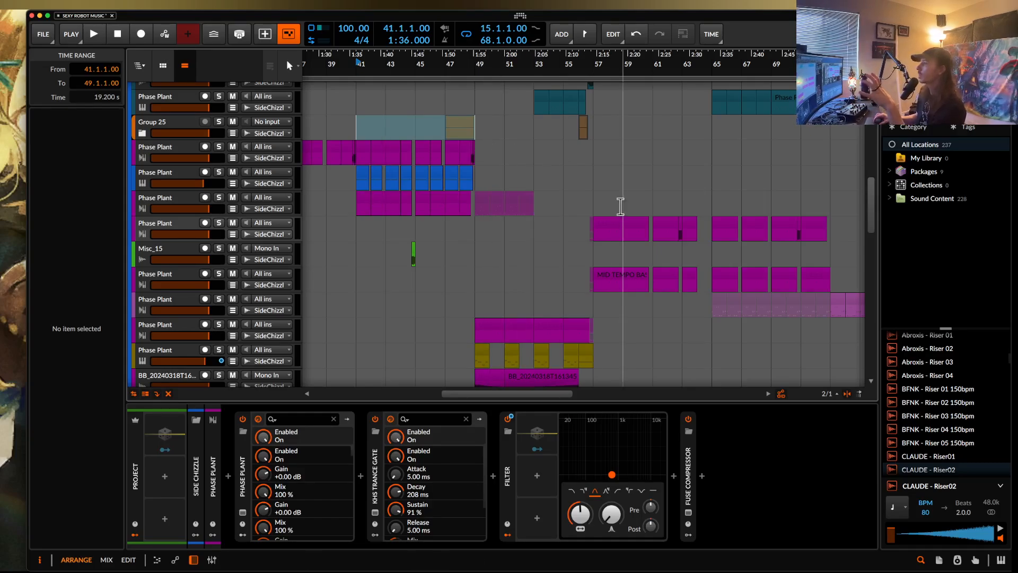
{"action": "left_click_drag", "start_coordinate": [594, 204], "coordinate": [711, 314]}
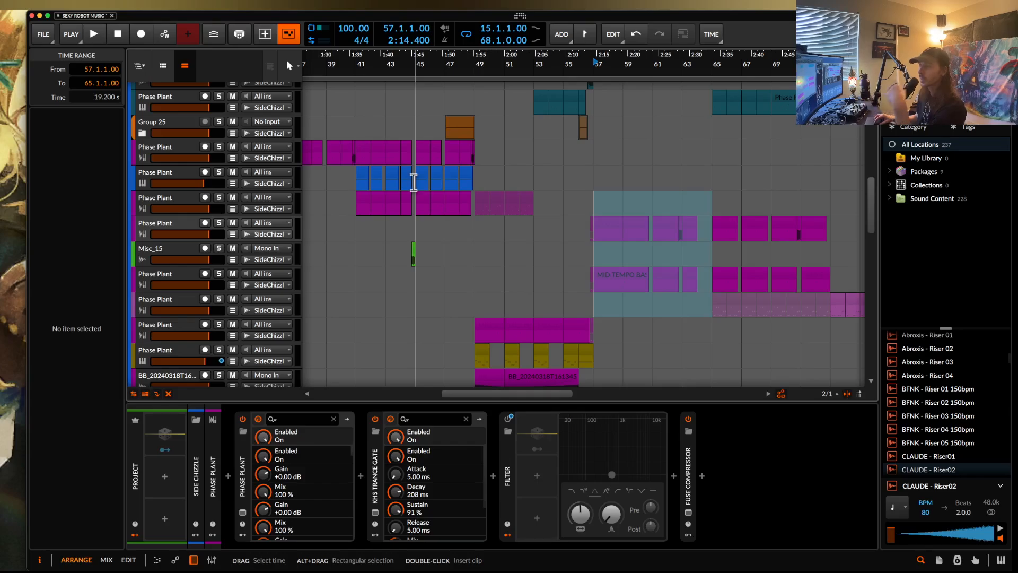
{"action": "scroll", "coordinate": [756, 198], "scroll_direction": "right", "scroll_amount": 5}
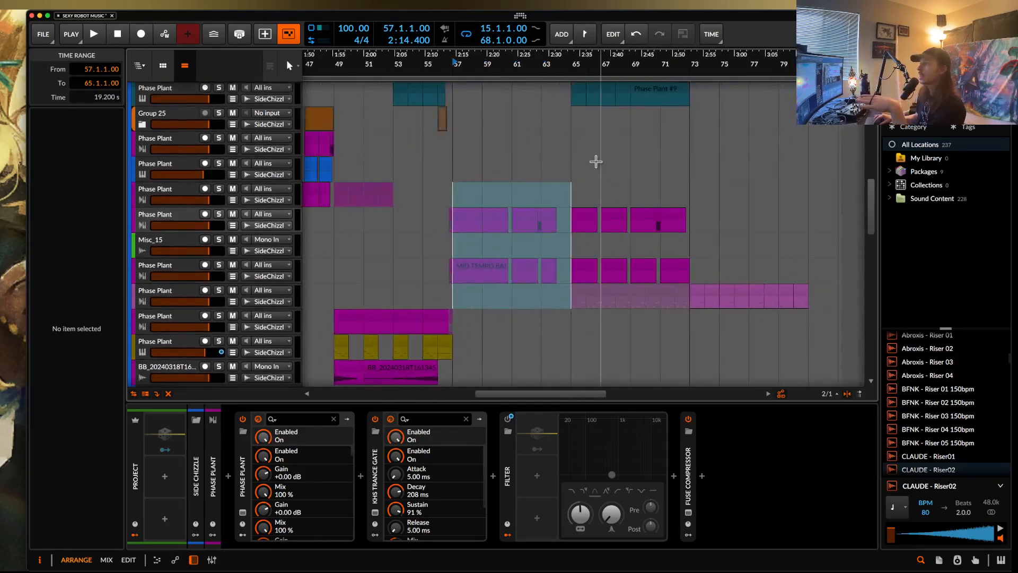
{"action": "left_click", "coordinate": [599, 161]}
{"action": "left_click_drag", "start_coordinate": [451, 192], "coordinate": [517, 193]}
{"action": "scroll", "coordinate": [562, 187], "scroll_direction": "up", "scroll_amount": 3}
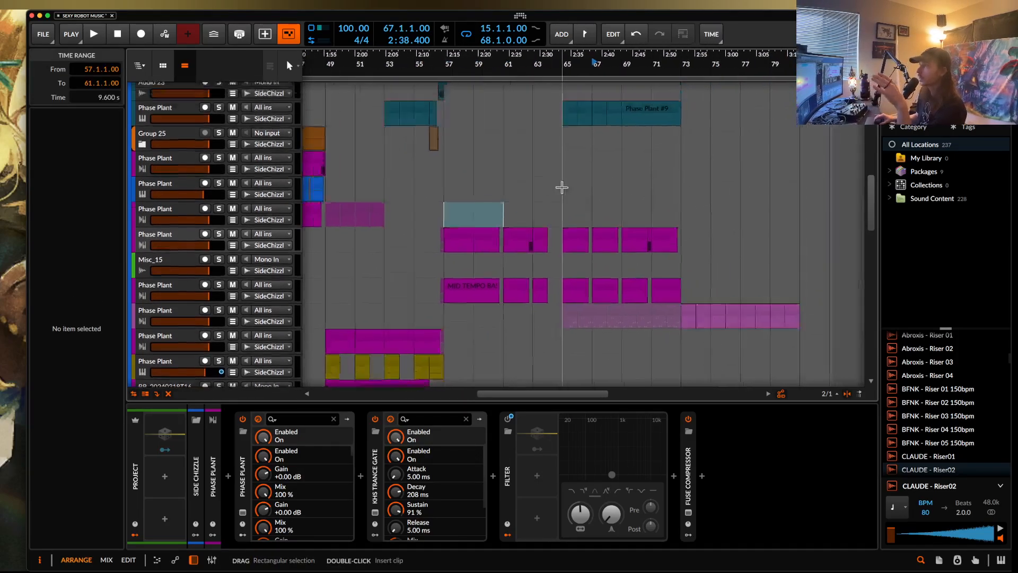
Play the teal Phase Plant clip at bar 65, soloing its track briefly, and stop with the solo cleared
{"action": "scroll", "coordinate": [562, 187], "scroll_direction": "down", "scroll_amount": 3}
{"action": "left_click", "coordinate": [545, 207]}
{"action": "scroll", "coordinate": [549, 209], "scroll_direction": "up", "scroll_amount": 3}
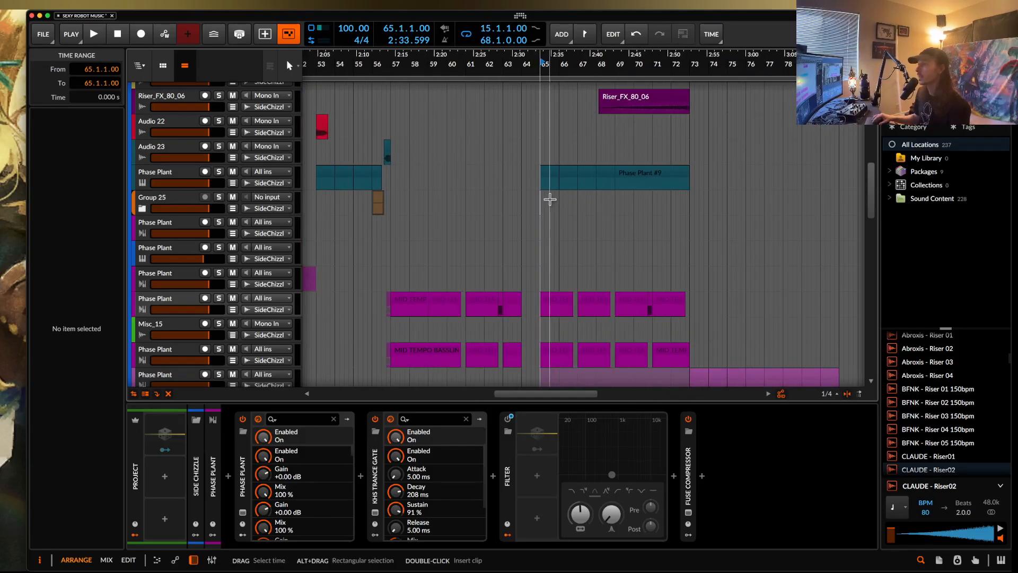
{"action": "left_click", "coordinate": [548, 173]}
{"action": "key", "text": "space"}
{"action": "left_click", "coordinate": [218, 172]}
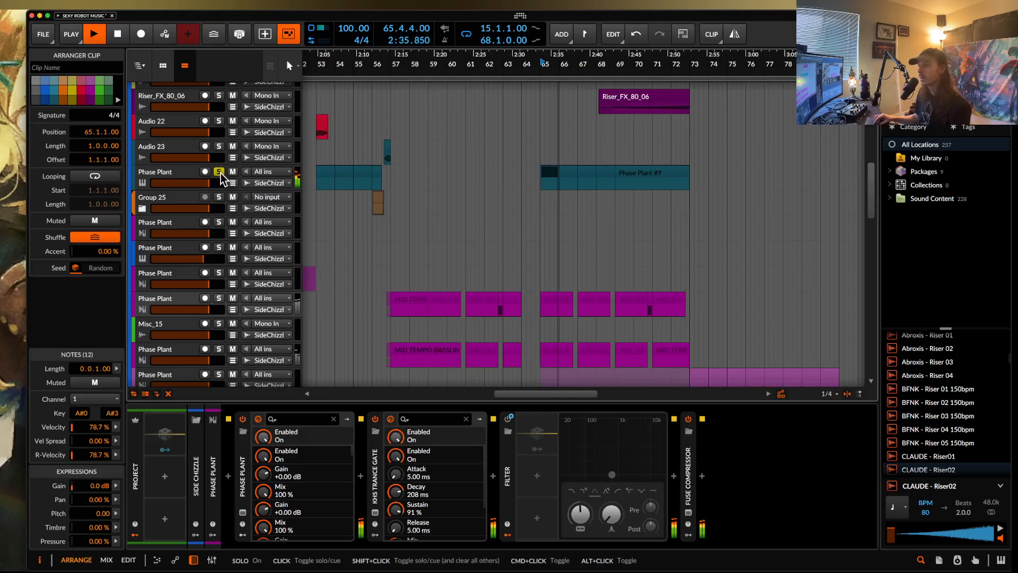
{"action": "left_click", "coordinate": [219, 172]}
{"action": "key", "text": "space"}
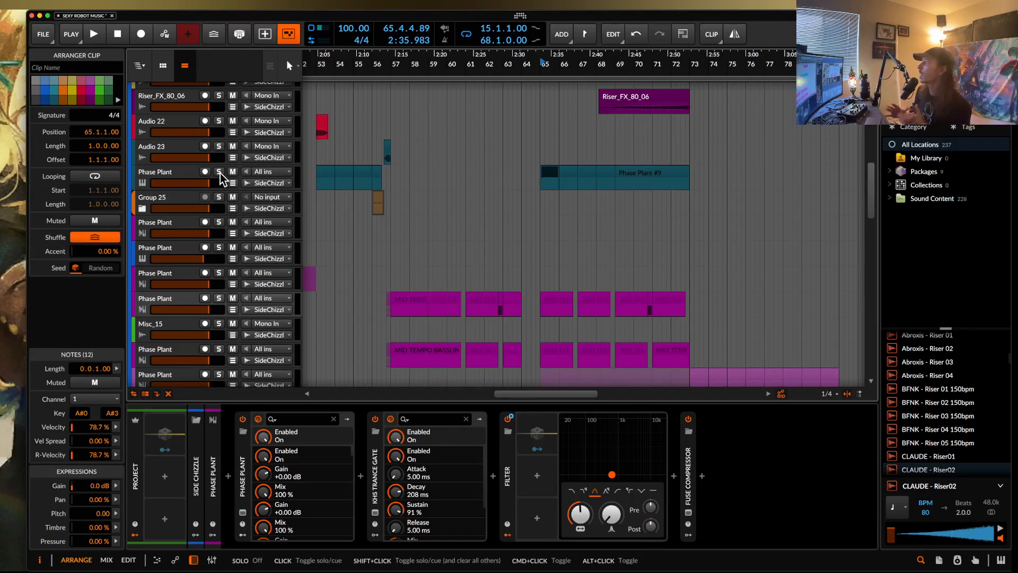
Solo the Audio 5 track with the orange audio clips starting at bar 65
{"action": "scroll", "coordinate": [564, 212], "scroll_direction": "down", "scroll_amount": 15}
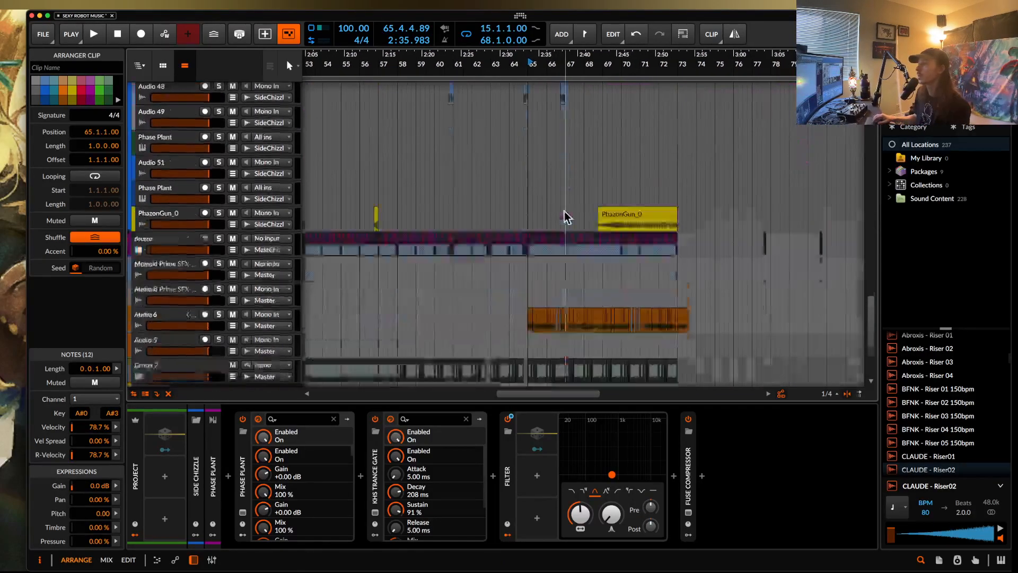
{"action": "scroll", "coordinate": [564, 211], "scroll_direction": "up", "scroll_amount": 5}
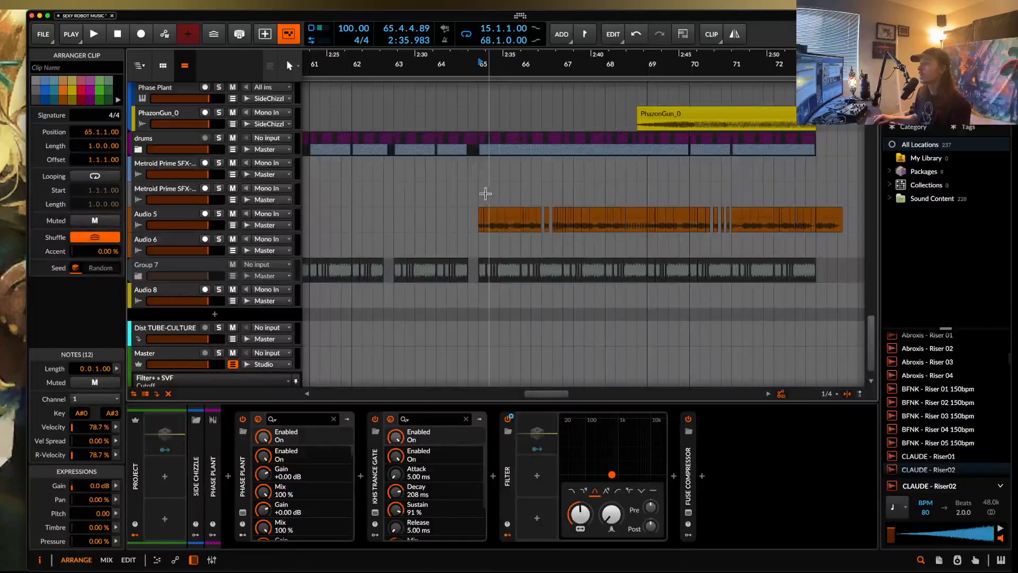
{"action": "left_click", "coordinate": [219, 214]}
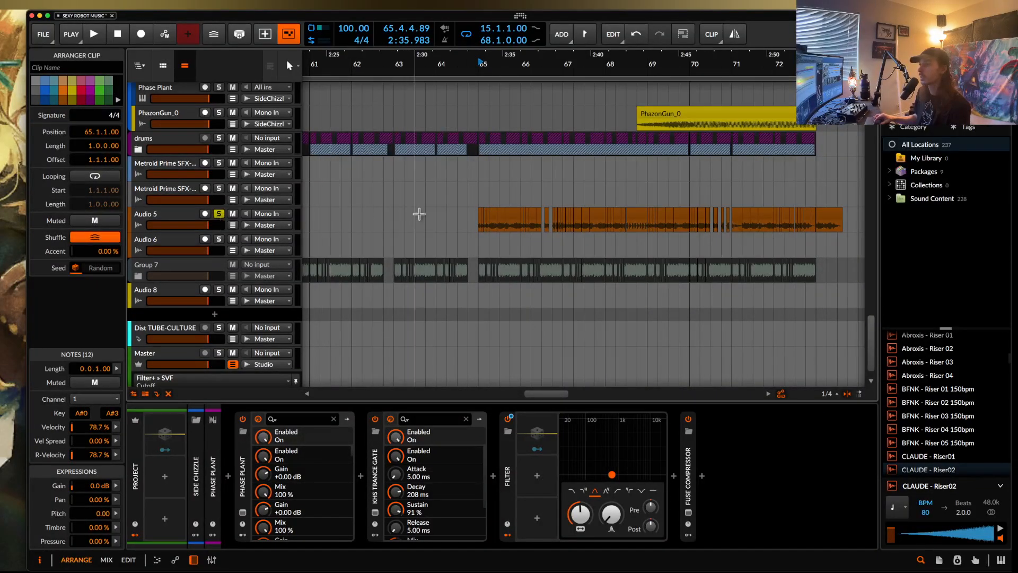
Play the soloed Audio 5 track from bar 65, stop playback and clear the solo
{"action": "left_click", "coordinate": [477, 224]}
{"action": "key", "text": "space"}
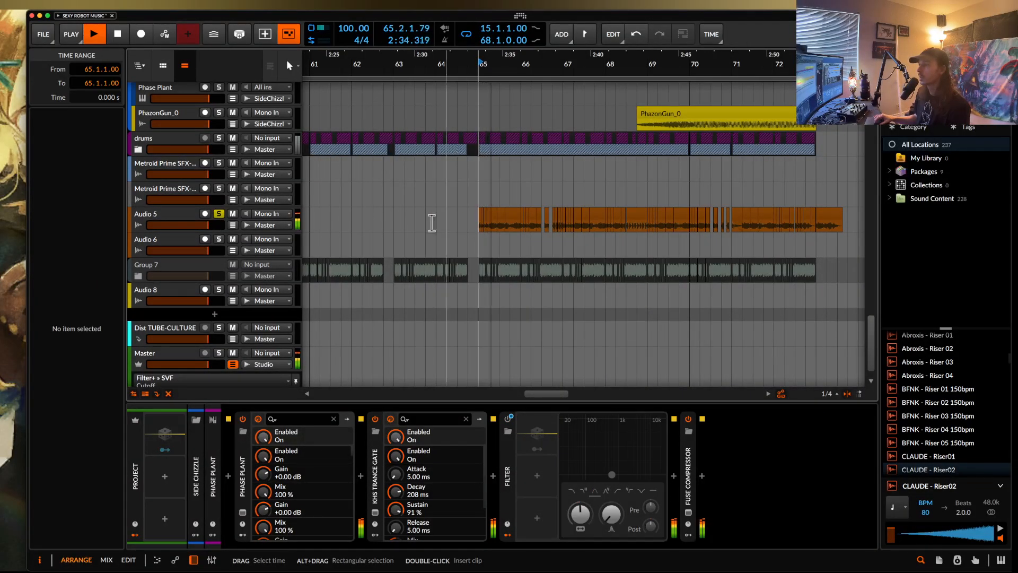
{"action": "key", "text": "space"}
{"action": "left_click", "coordinate": [219, 214]}
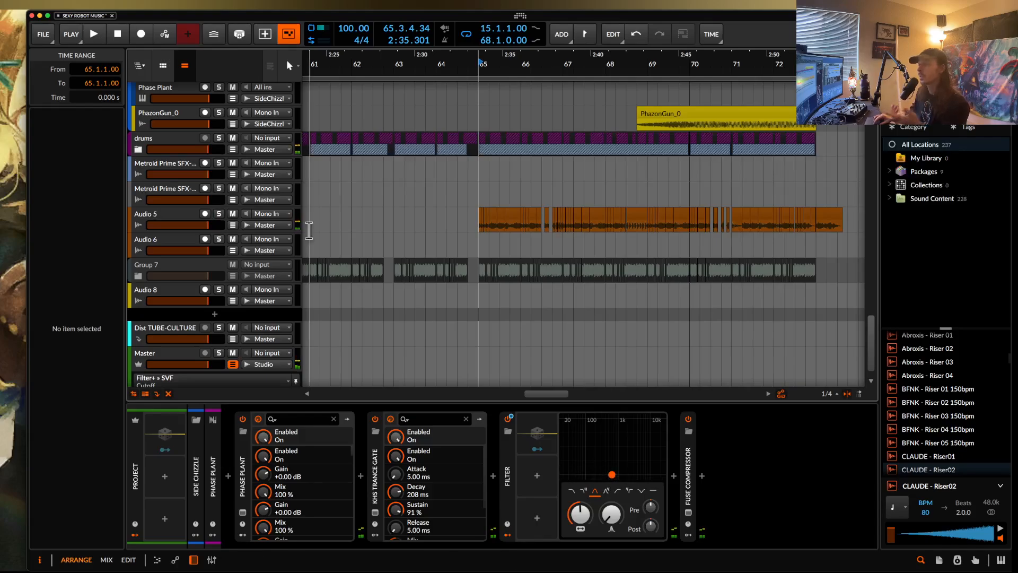
Expand the drums group and examine the Fundamentals and Pork tracks around bar 65
{"action": "scroll", "coordinate": [279, 273], "scroll_direction": "up", "scroll_amount": 3}
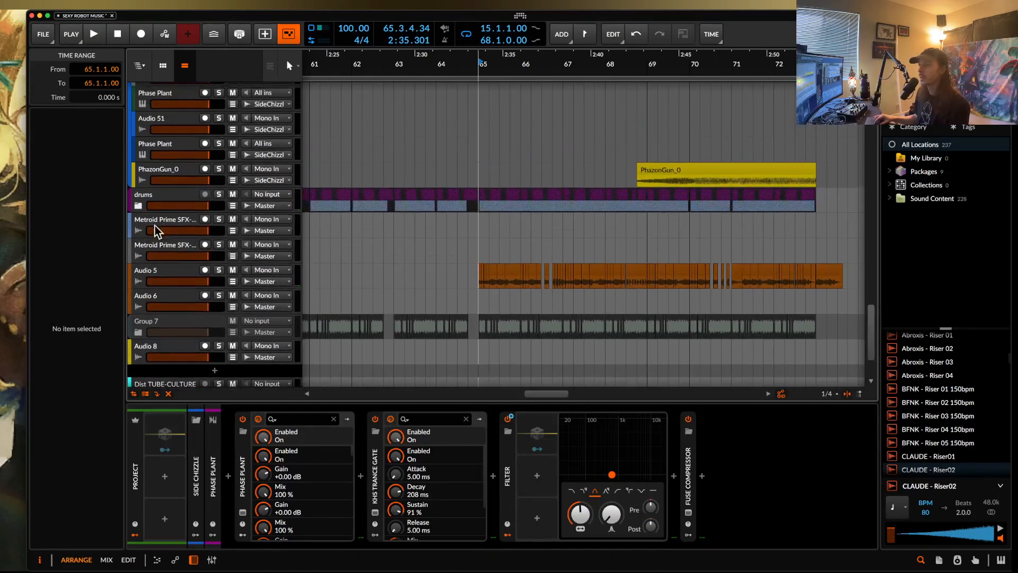
{"action": "left_click", "coordinate": [139, 205]}
{"action": "scroll", "coordinate": [148, 307], "scroll_direction": "down", "scroll_amount": 3}
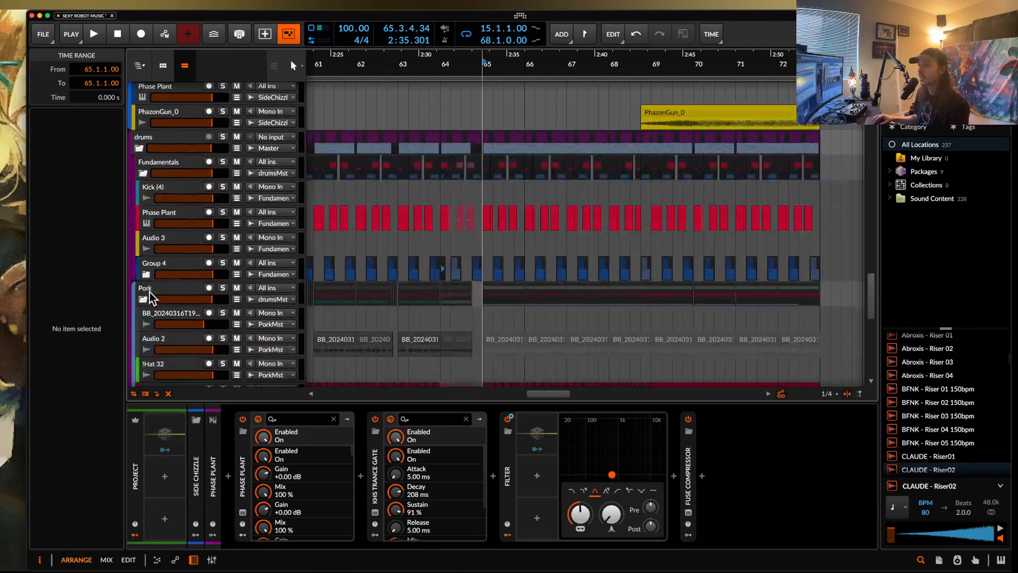
{"action": "scroll", "coordinate": [169, 285], "scroll_direction": "down", "scroll_amount": 5}
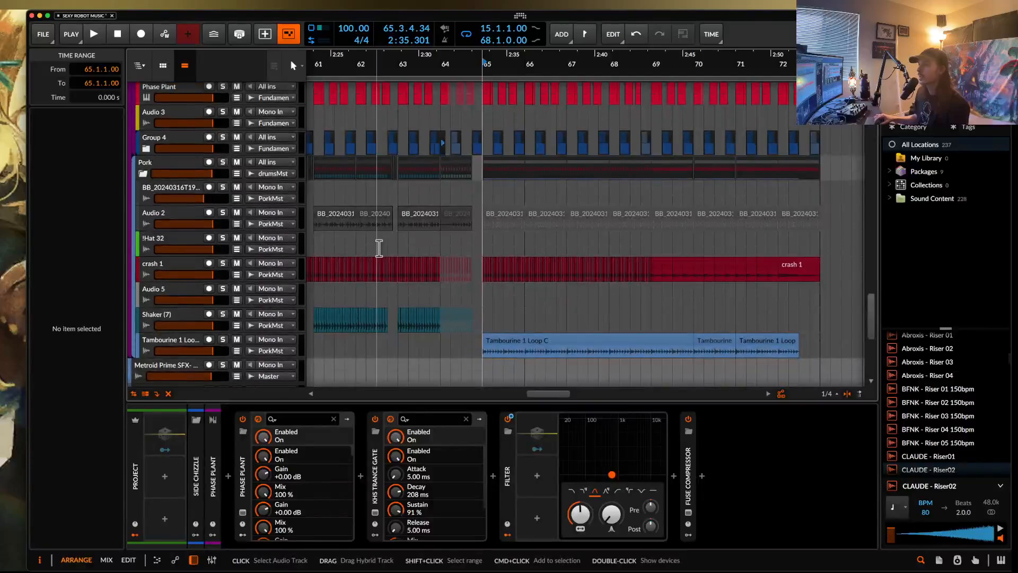
{"action": "scroll", "coordinate": [317, 216], "scroll_direction": "left", "scroll_amount": 2}
{"action": "scroll", "coordinate": [316, 216], "scroll_direction": "down", "scroll_amount": 3}
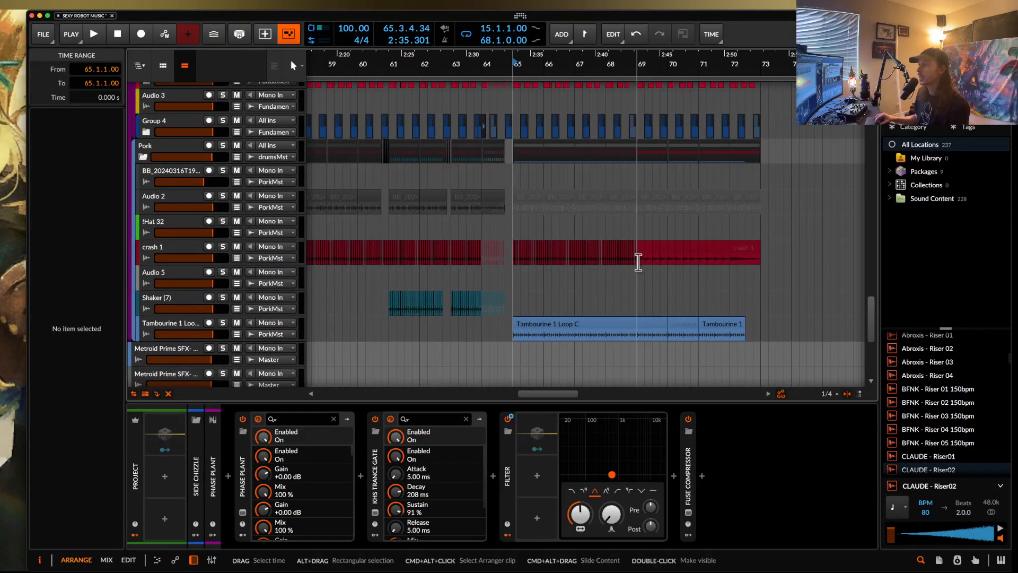
Audition the crash 1 track from bar 65 with a brief solo, ending with the solo cleared and playback stopped
{"action": "scroll", "coordinate": [636, 261], "scroll_direction": "up", "scroll_amount": 4}
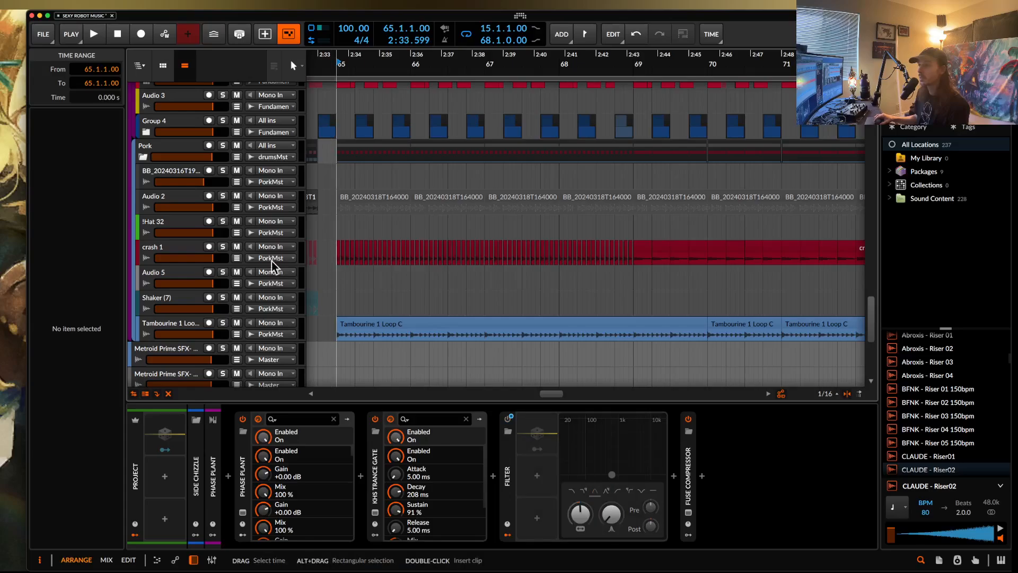
{"action": "left_click", "coordinate": [222, 247]}
{"action": "key", "text": "space"}
{"action": "left_click", "coordinate": [222, 247]}
{"action": "key", "text": "space"}
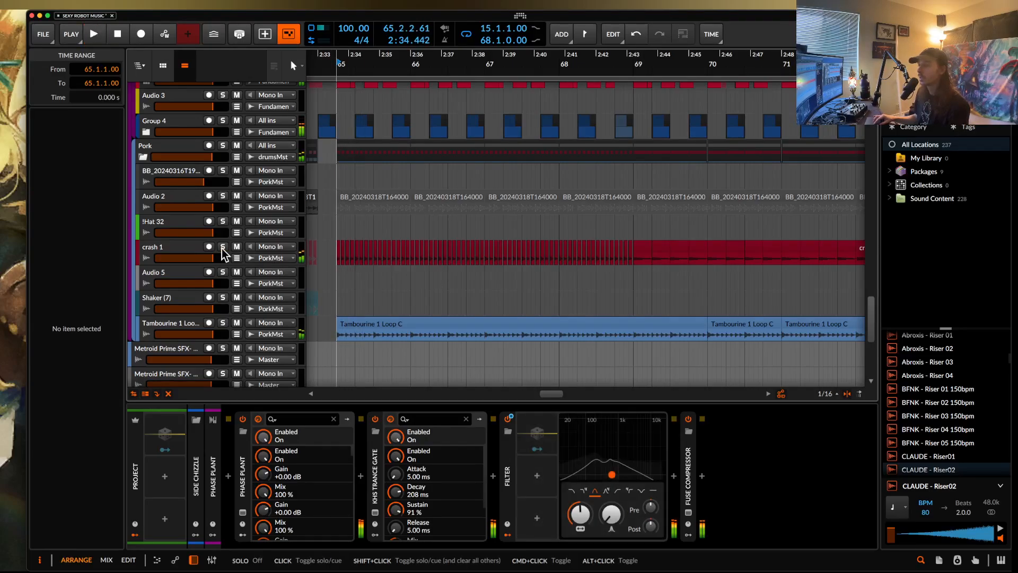
Audition the soloed crash 1 track from bar 69, ending with the solo cleared and playback stopped
{"action": "left_click", "coordinate": [635, 261]}
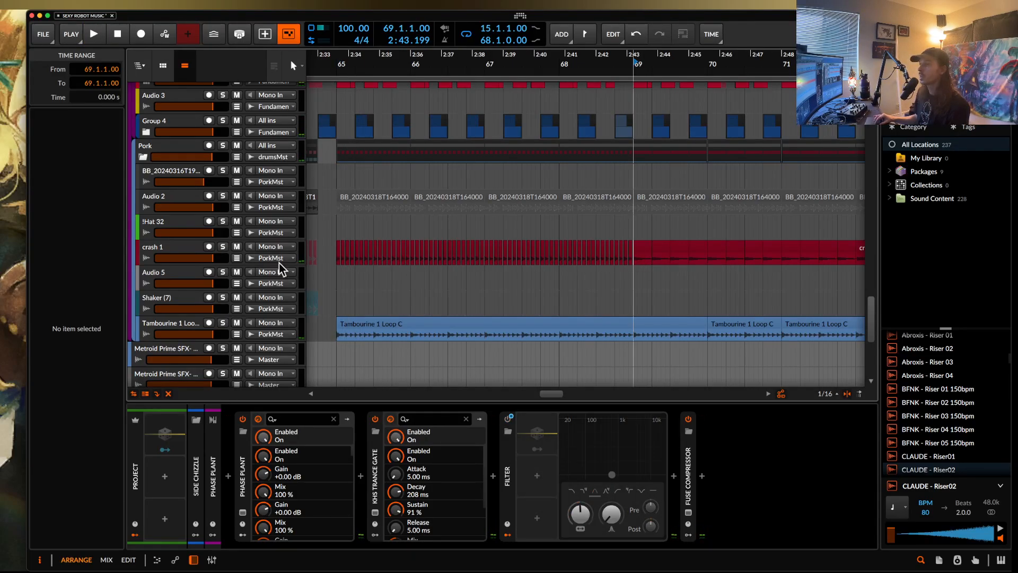
{"action": "left_click", "coordinate": [222, 247]}
{"action": "key", "text": "space"}
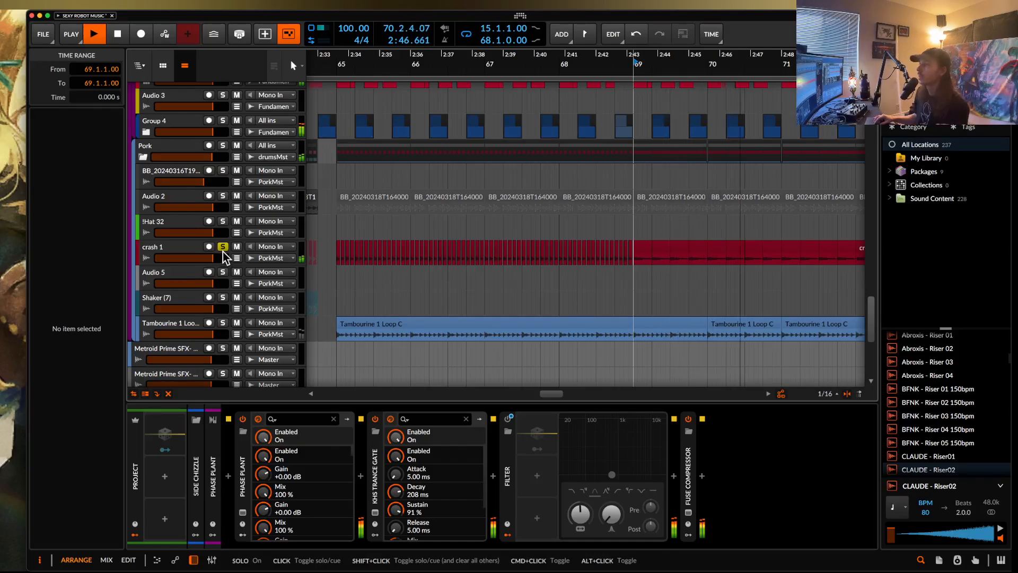
{"action": "left_click", "coordinate": [222, 247]}
{"action": "key", "text": "space"}
Compare the Pork drum layers before and after bar 65, placing the play start at bar 65
{"action": "scroll", "coordinate": [443, 220], "scroll_direction": "down", "scroll_amount": 3}
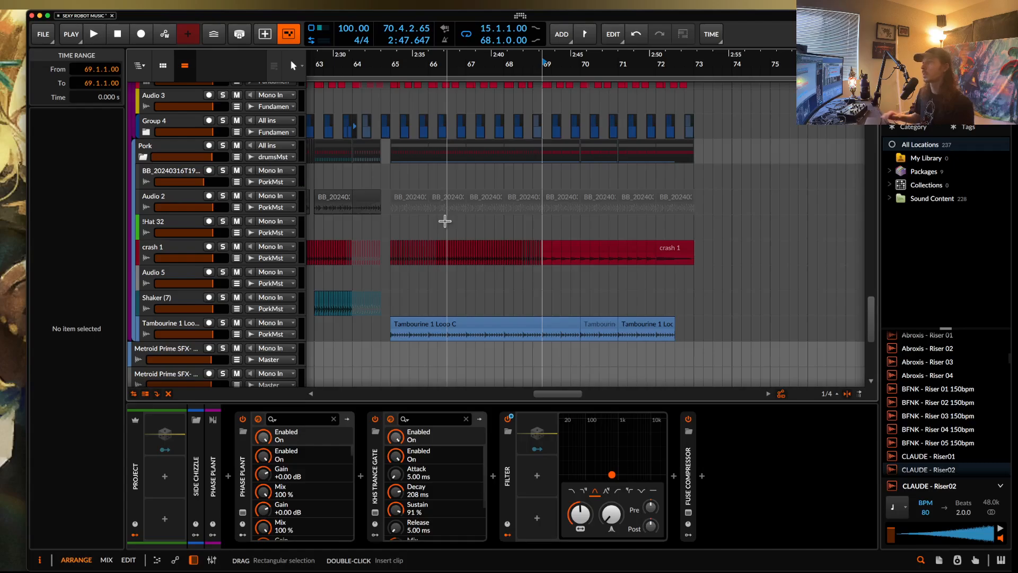
{"action": "scroll", "coordinate": [445, 221], "scroll_direction": "down", "scroll_amount": 3}
{"action": "scroll", "coordinate": [446, 222], "scroll_direction": "down", "scroll_amount": 3}
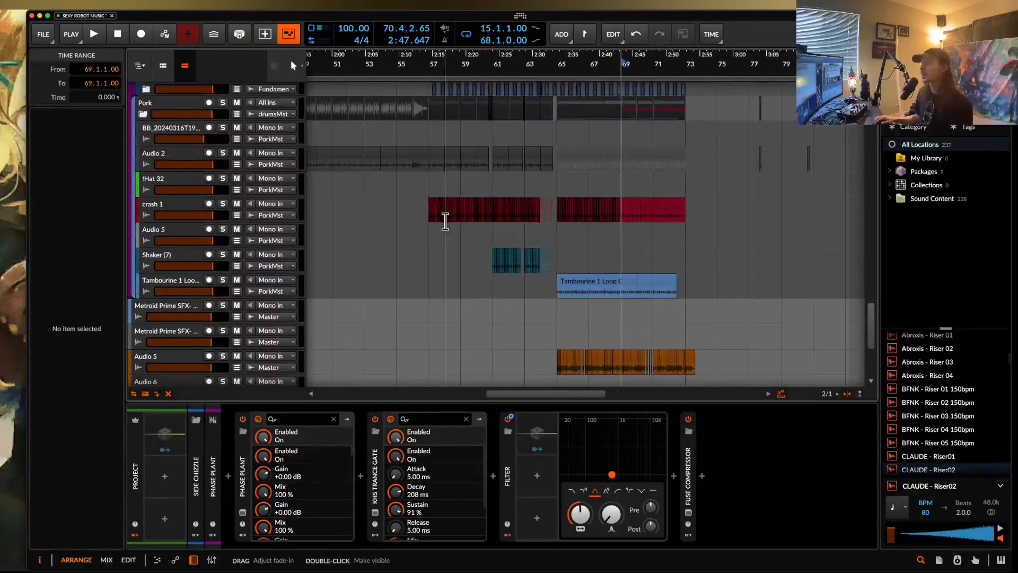
{"action": "scroll", "coordinate": [446, 222], "scroll_direction": "up", "scroll_amount": 2}
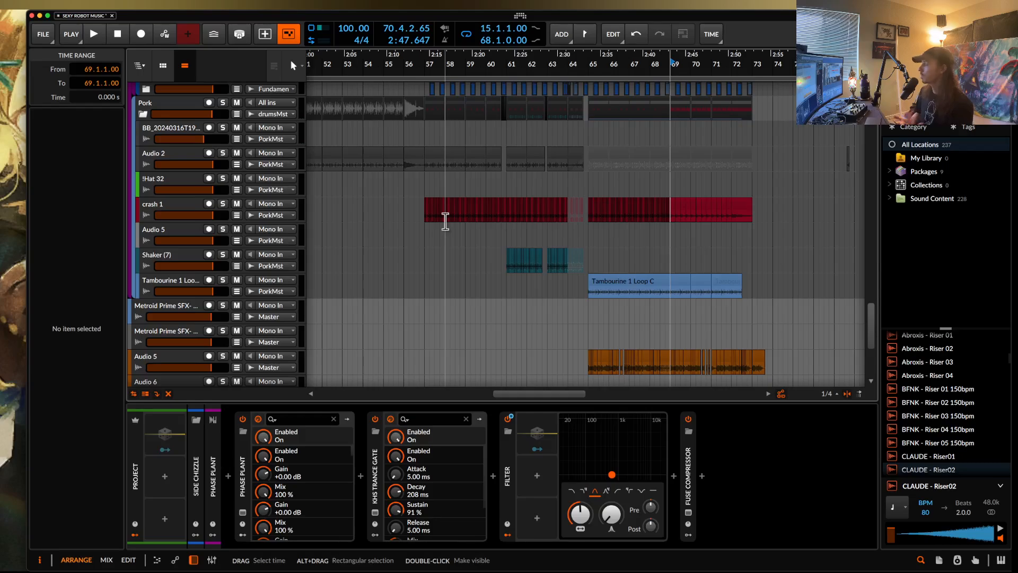
{"action": "scroll", "coordinate": [446, 222], "scroll_direction": "down", "scroll_amount": 1}
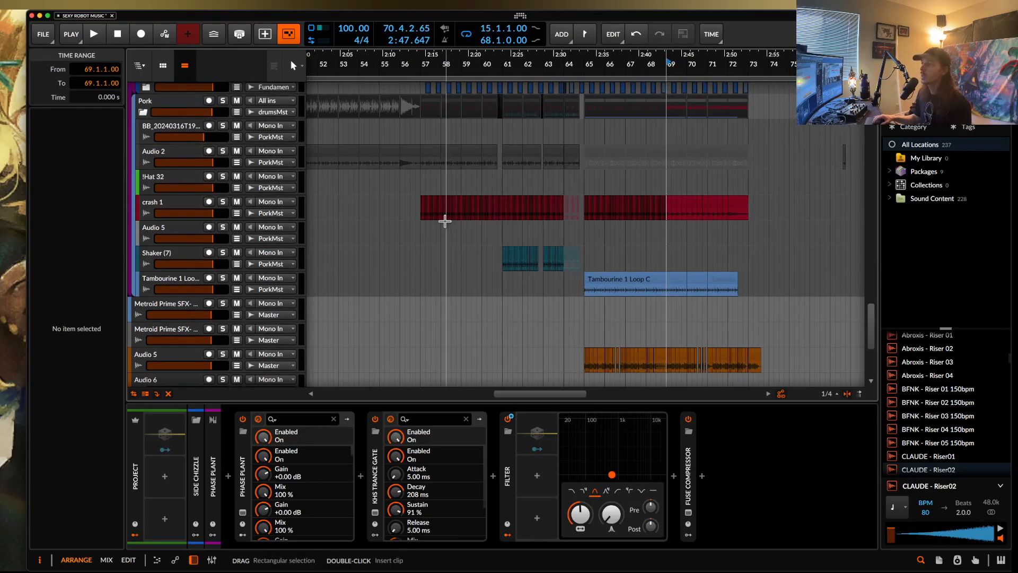
{"action": "left_click", "coordinate": [585, 187]}
{"action": "scroll", "coordinate": [586, 187], "scroll_direction": "up", "scroll_amount": 4}
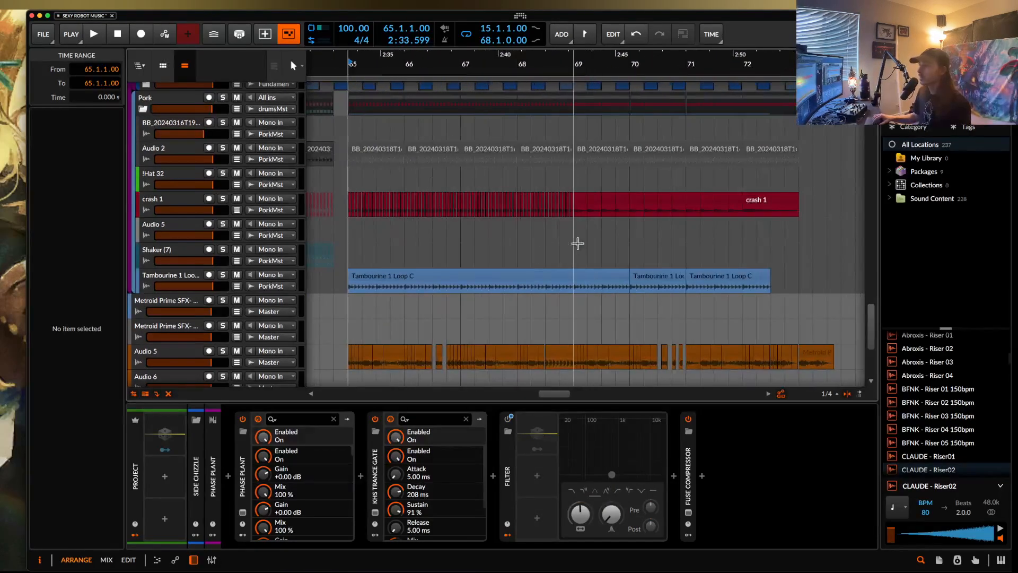
Place the play start at bar 69 and look through the drum and synth tracks back to the earlier bassline sections
{"action": "left_click", "coordinate": [573, 291]}
{"action": "scroll", "coordinate": [572, 289], "scroll_direction": "down", "scroll_amount": 2}
{"action": "scroll", "coordinate": [571, 278], "scroll_direction": "up", "scroll_amount": 3}
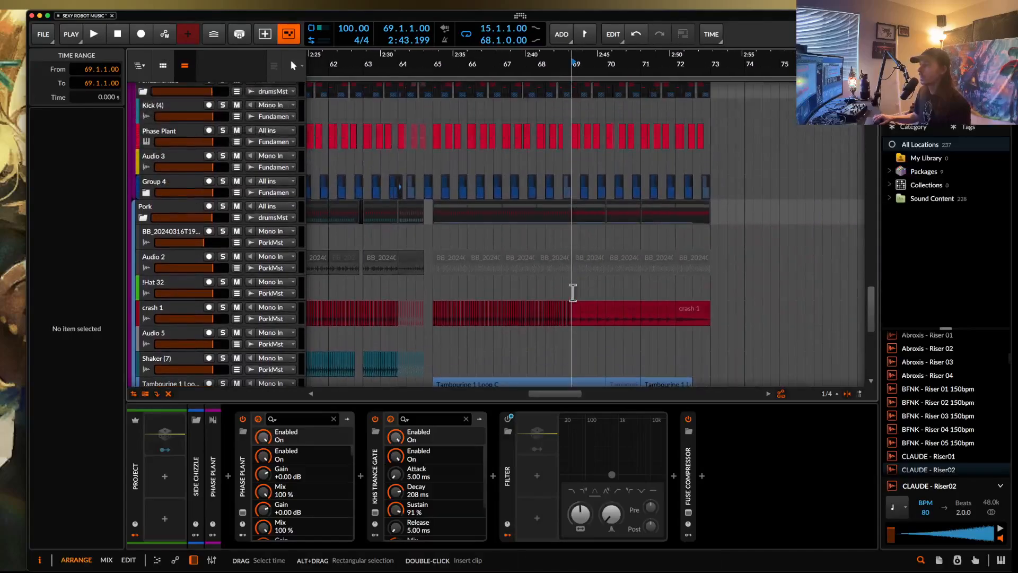
{"action": "scroll", "coordinate": [572, 276], "scroll_direction": "down", "scroll_amount": 2}
{"action": "scroll", "coordinate": [571, 276], "scroll_direction": "up", "scroll_amount": 5}
{"action": "scroll", "coordinate": [572, 277], "scroll_direction": "down", "scroll_amount": 3}
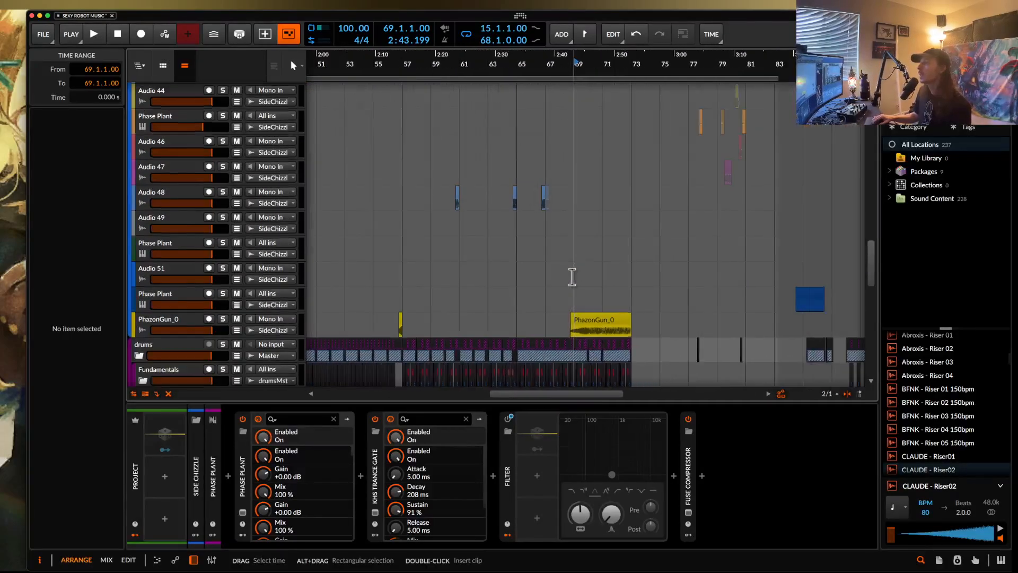
{"action": "scroll", "coordinate": [572, 277], "scroll_direction": "down", "scroll_amount": 4}
{"action": "scroll", "coordinate": [572, 277], "scroll_direction": "down", "scroll_amount": 2}
{"action": "scroll", "coordinate": [572, 276], "scroll_direction": "left", "scroll_amount": 5}
{"action": "scroll", "coordinate": [572, 276], "scroll_direction": "up", "scroll_amount": 10}
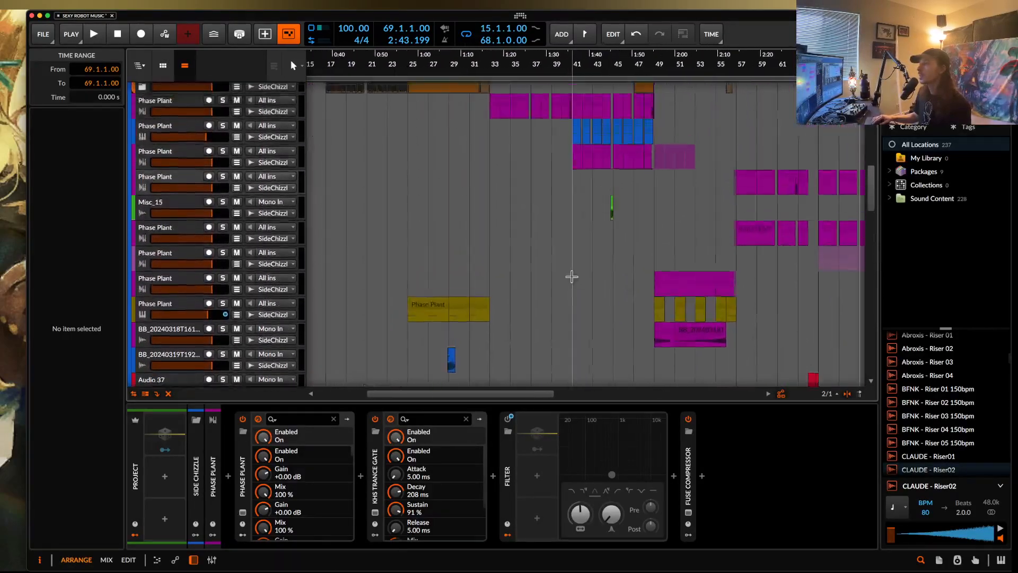
Select the purple bassline clip at bar 33, expand Group 25 and examine its orange bassline clips from bar 17
{"action": "left_click", "coordinate": [495, 119]}
{"action": "scroll", "coordinate": [497, 120], "scroll_direction": "up", "scroll_amount": 4}
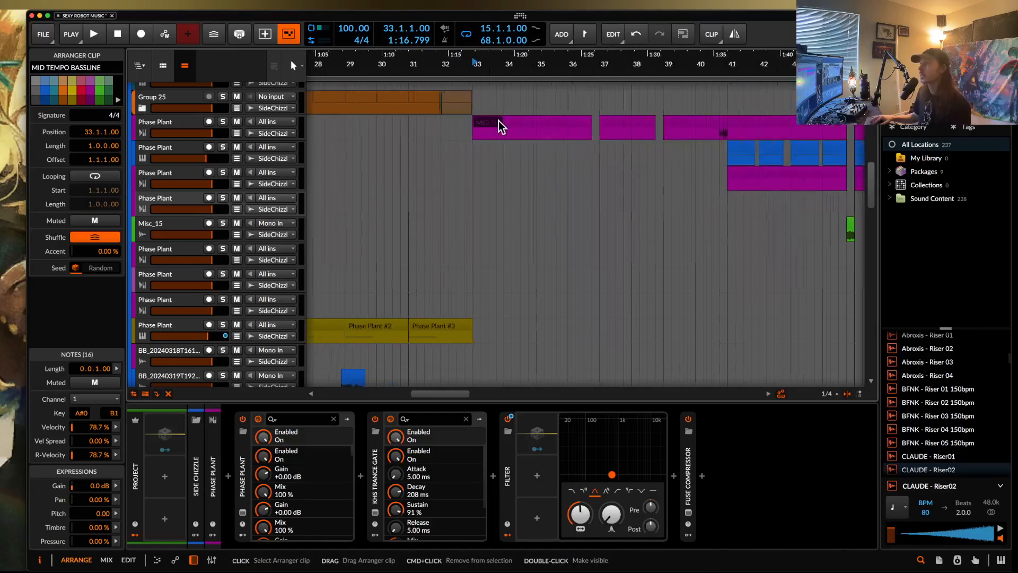
{"action": "left_click", "coordinate": [143, 108]}
{"action": "scroll", "coordinate": [459, 177], "scroll_direction": "down", "scroll_amount": 3}
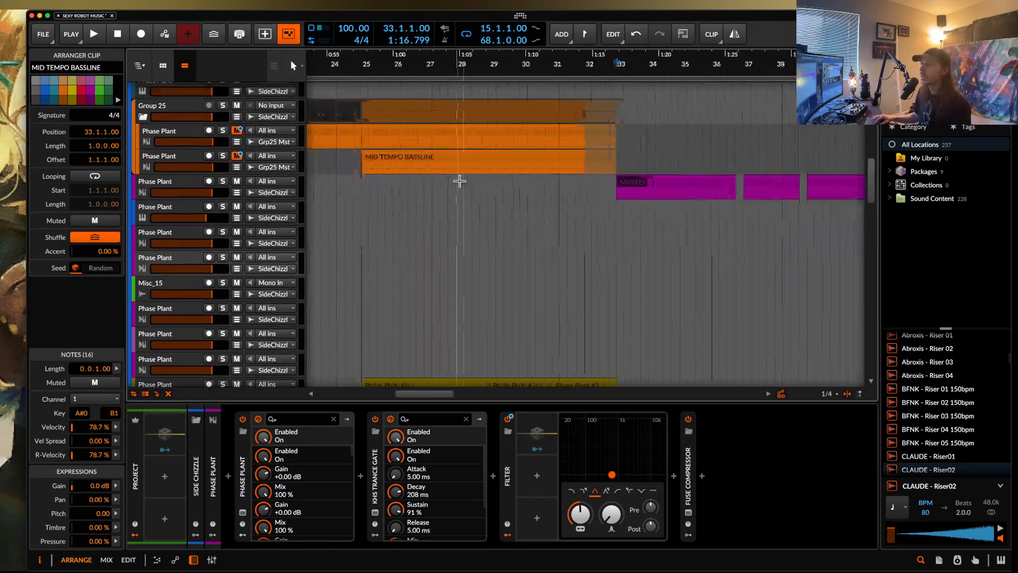
{"action": "scroll", "coordinate": [391, 144], "scroll_direction": "left", "scroll_amount": 10}
{"action": "scroll", "coordinate": [391, 143], "scroll_direction": "up", "scroll_amount": 1}
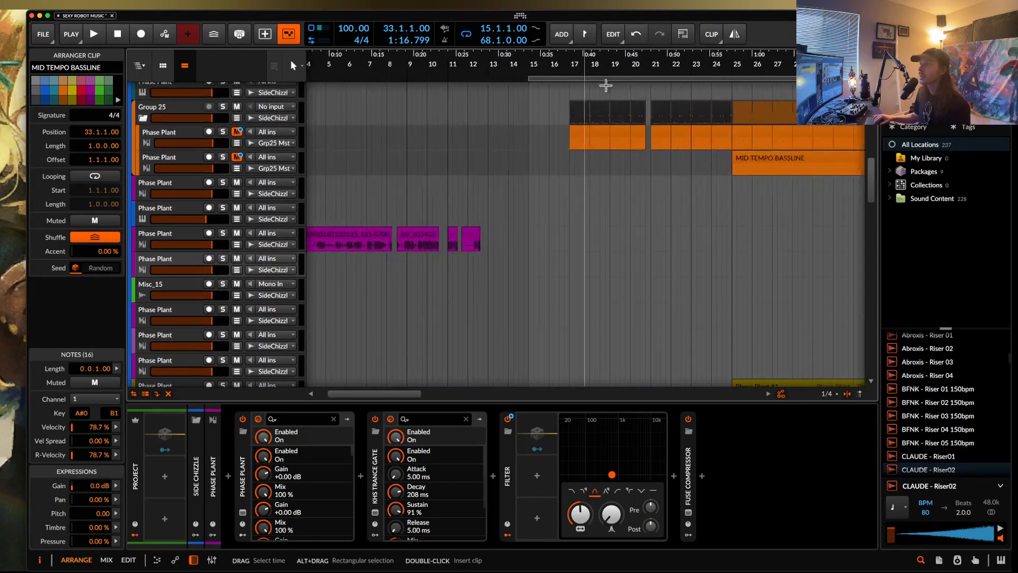
Solo the first Phase Plant track in Group 25, play its bassline from bar 17 and stop
{"action": "left_click", "coordinate": [571, 132]}
{"action": "left_click", "coordinate": [223, 132]}
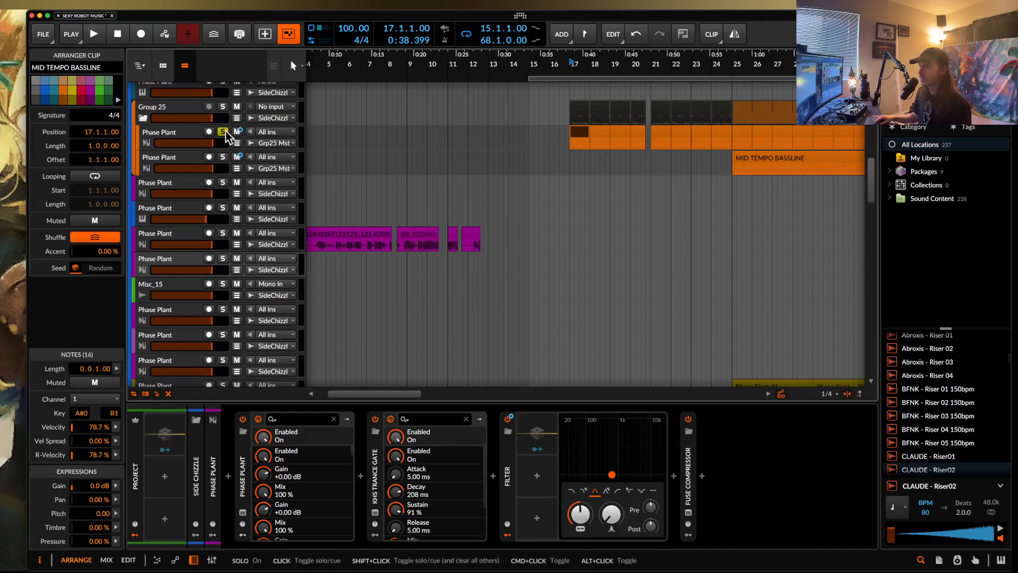
{"action": "left_click", "coordinate": [175, 138]}
{"action": "key", "text": "space"}
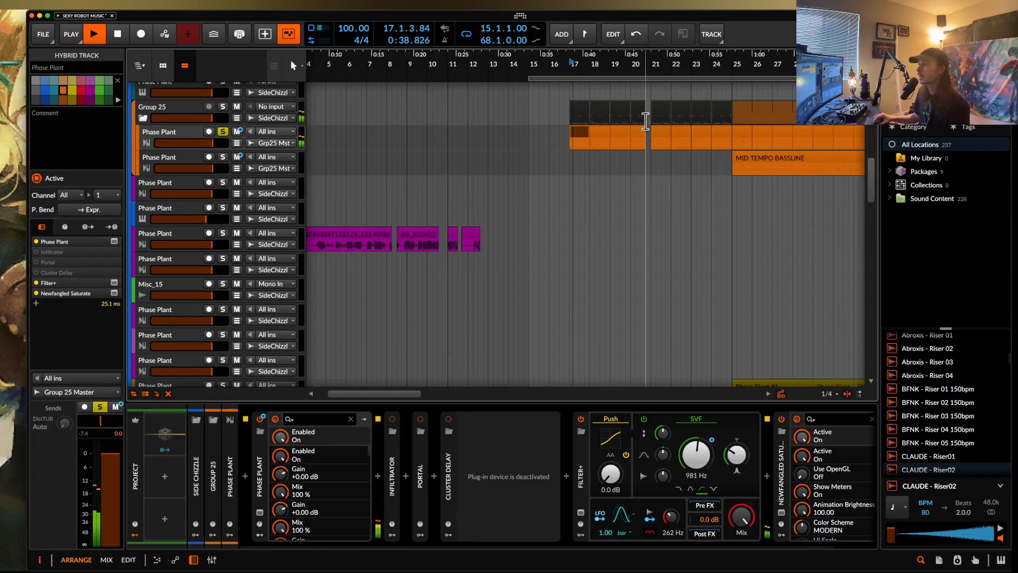
{"action": "scroll", "coordinate": [643, 123], "scroll_direction": "right", "scroll_amount": 3}
{"action": "scroll", "coordinate": [643, 122], "scroll_direction": "down", "scroll_amount": 1}
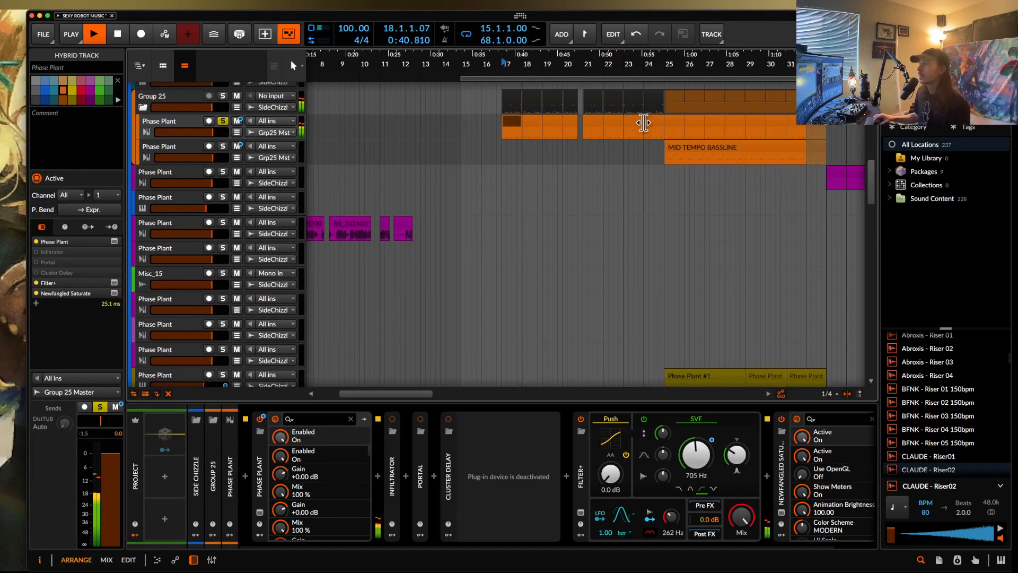
{"action": "key", "text": "space"}
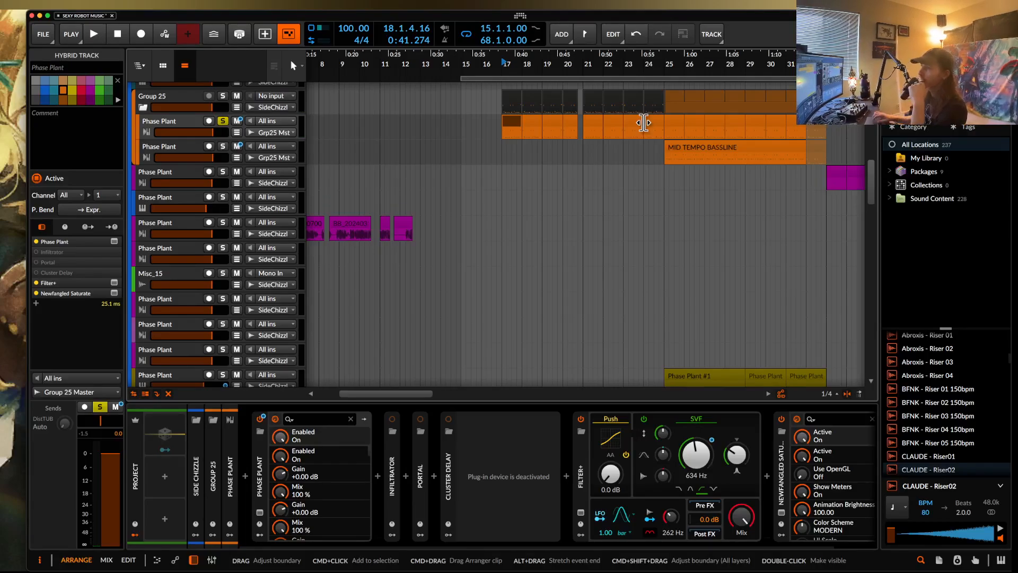
Inspect the Phase Plant synth patch on the soloed Group 25 track, close it and select the bassline clip at bar 17
{"action": "left_click", "coordinate": [260, 513]}
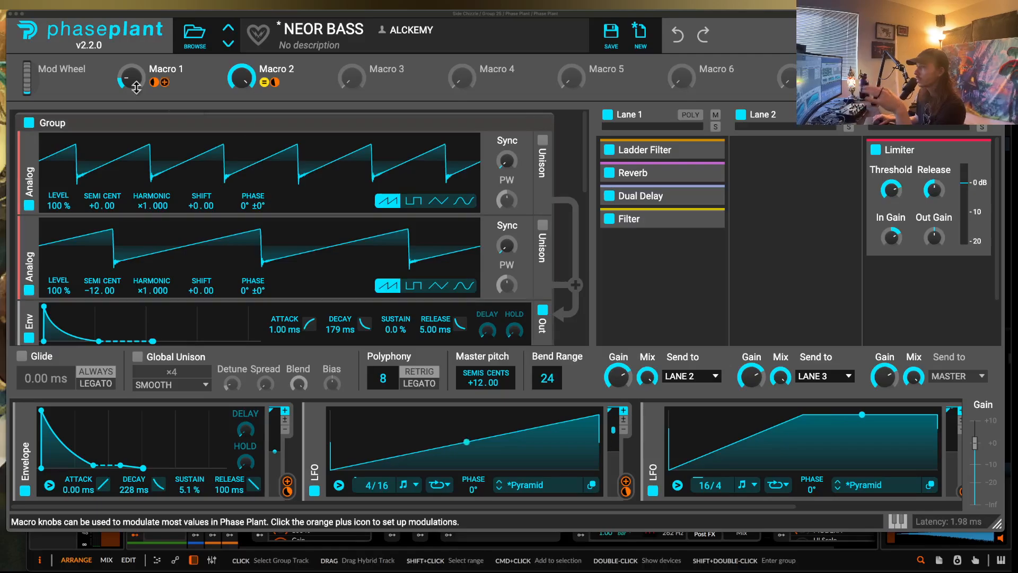
{"action": "left_click", "coordinate": [10, 14]}
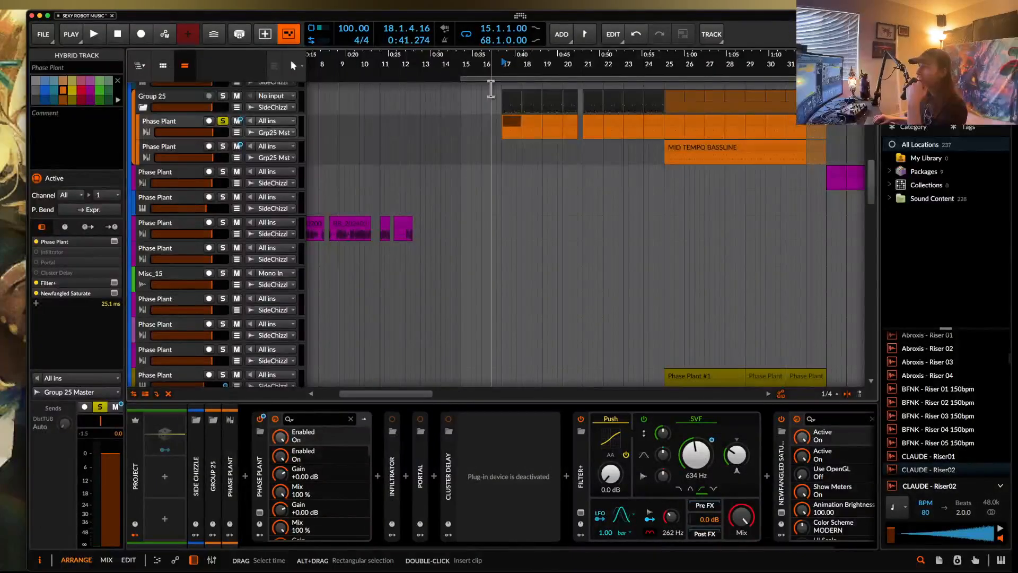
{"action": "left_click", "coordinate": [511, 127]}
{"action": "scroll", "coordinate": [514, 127], "scroll_direction": "right", "scroll_amount": 4}
{"action": "scroll", "coordinate": [514, 126], "scroll_direction": "up", "scroll_amount": 1}
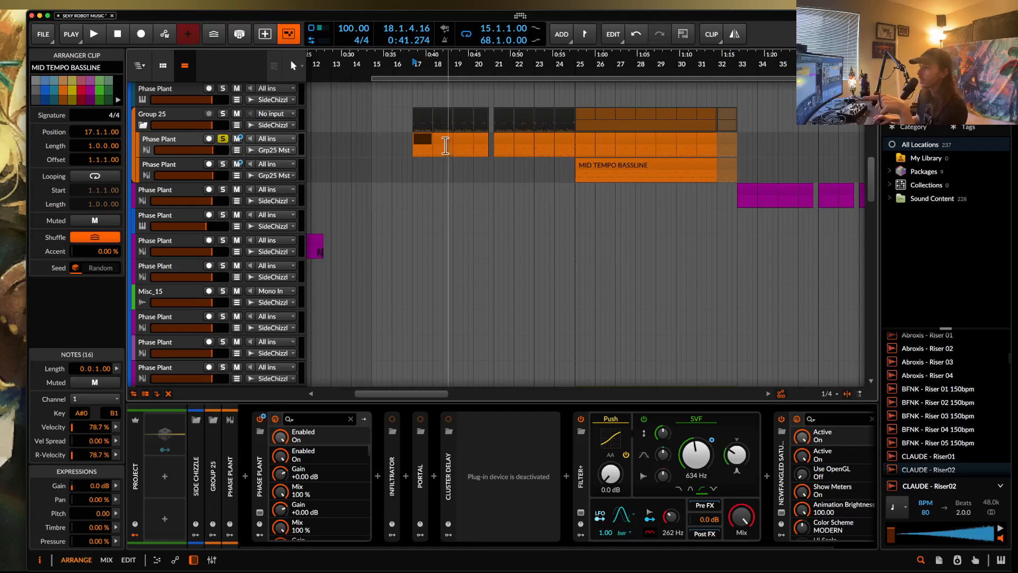
Select the bassline clip at bar 33 and inspect the Phase Plant patch on its purple track, closing the synth again
{"action": "left_click", "coordinate": [750, 193]}
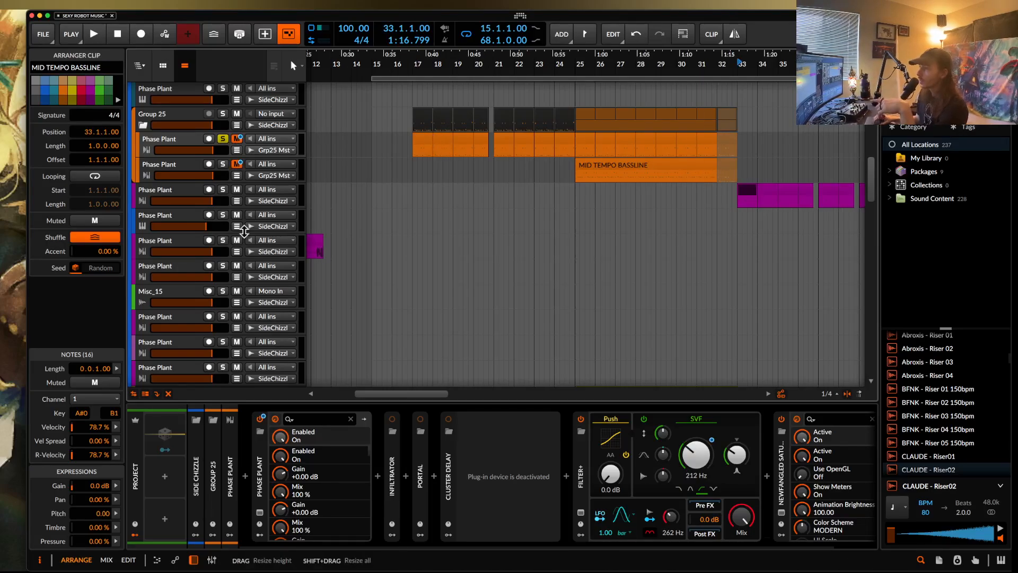
{"action": "left_click", "coordinate": [178, 192]}
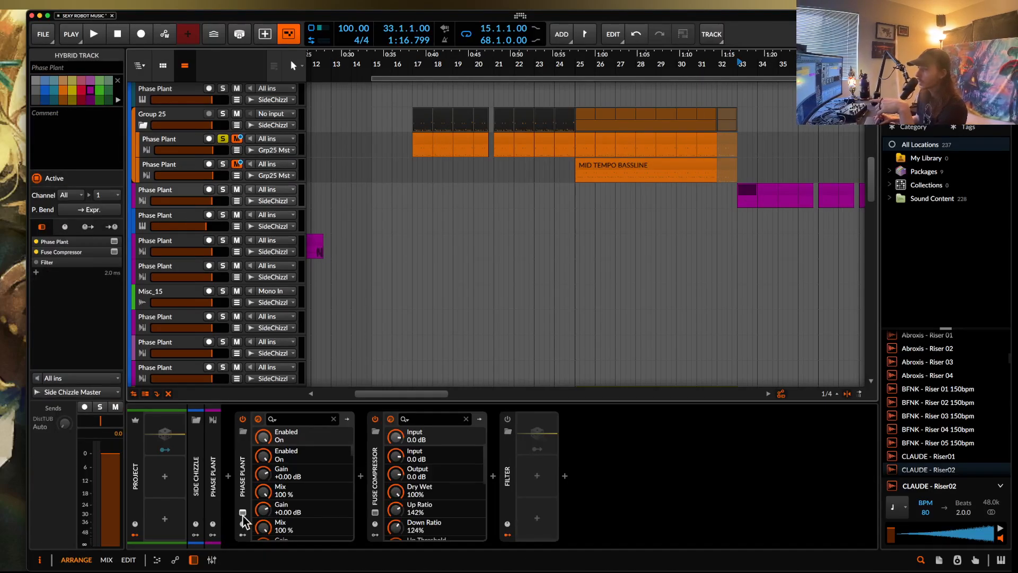
{"action": "left_click", "coordinate": [257, 419]}
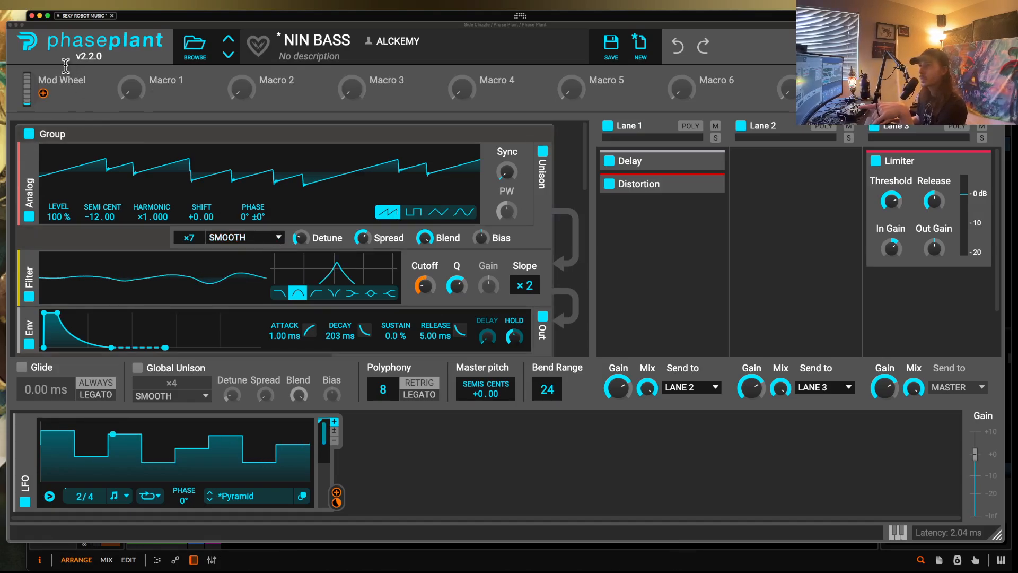
{"action": "left_click", "coordinate": [10, 25]}
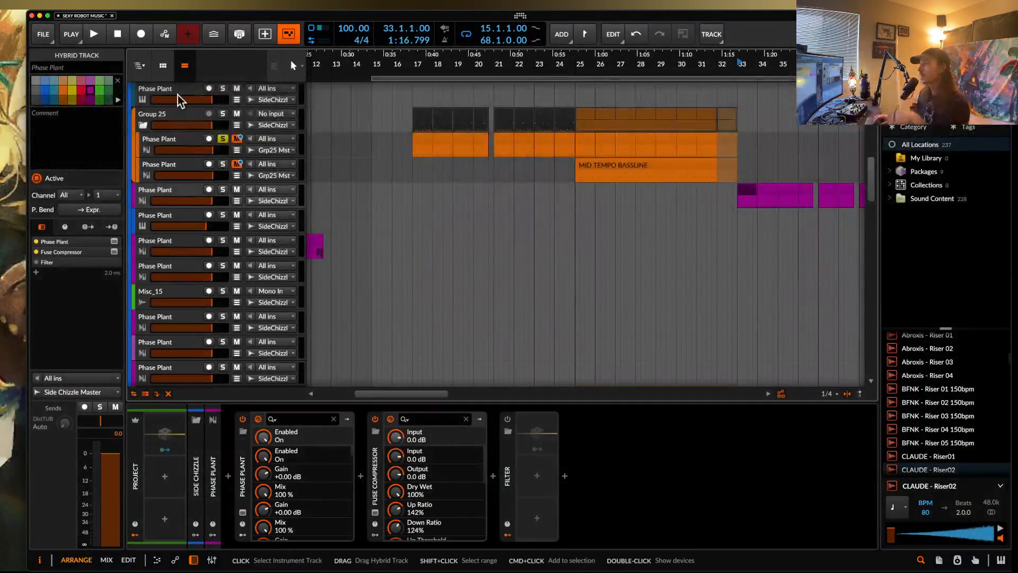
Solo only the purple Phase Plant track, play it and reopen its synth to examine the oscillator, filter and envelope
{"action": "left_click", "coordinate": [220, 190]}
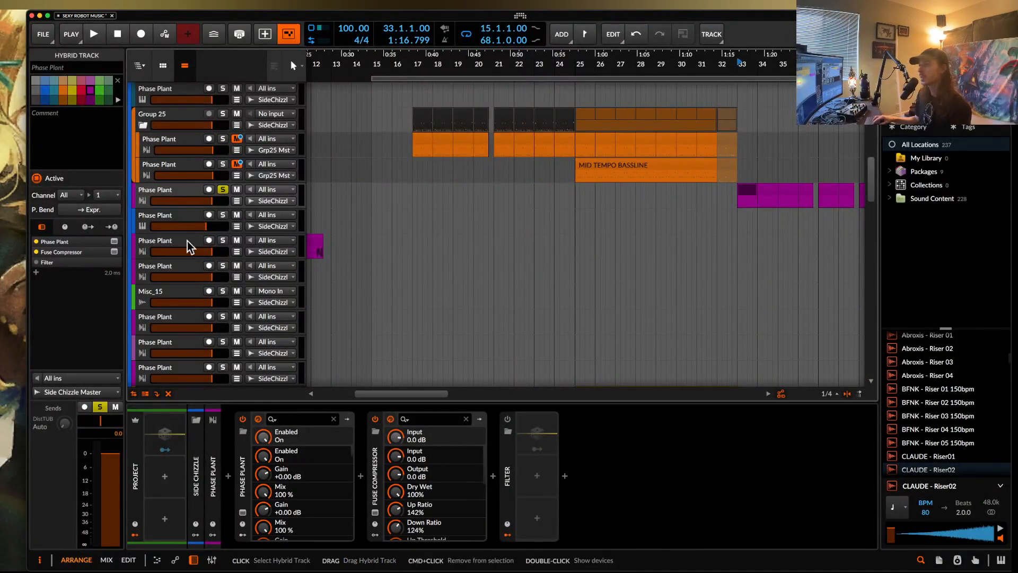
{"action": "left_click", "coordinate": [242, 512]}
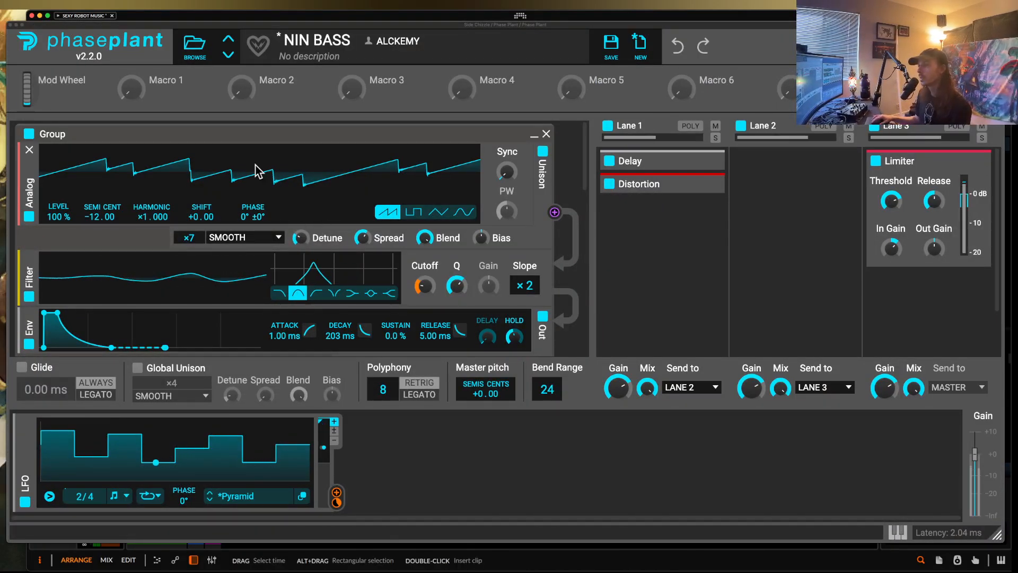
{"action": "scroll", "coordinate": [240, 151], "scroll_direction": "down", "scroll_amount": 2}
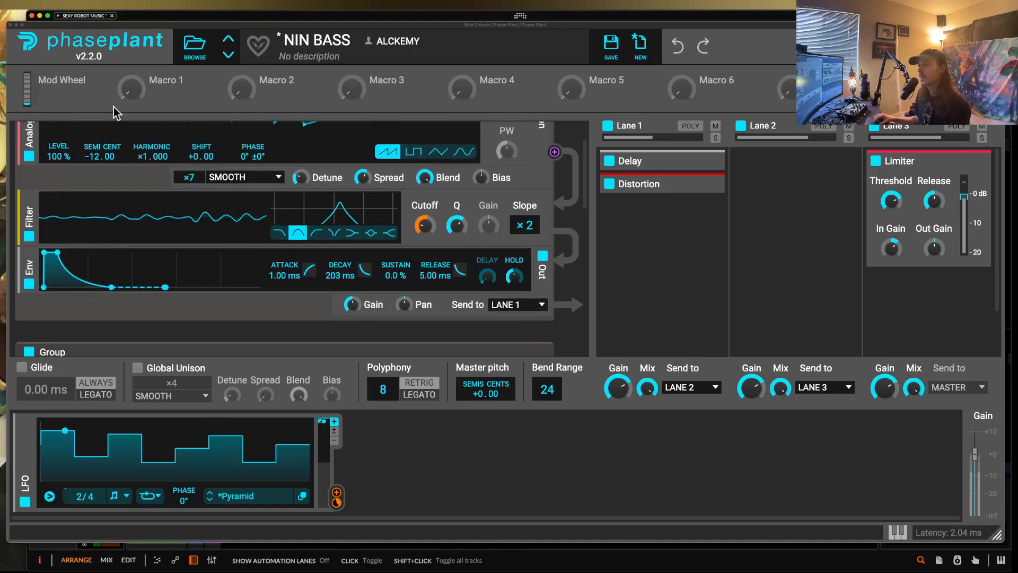
Stop playback, close the Phase Plant synth and select the bassline clip at bar 33 on the soloed purple track
{"action": "key", "text": "space"}
{"action": "left_click", "coordinate": [10, 25]}
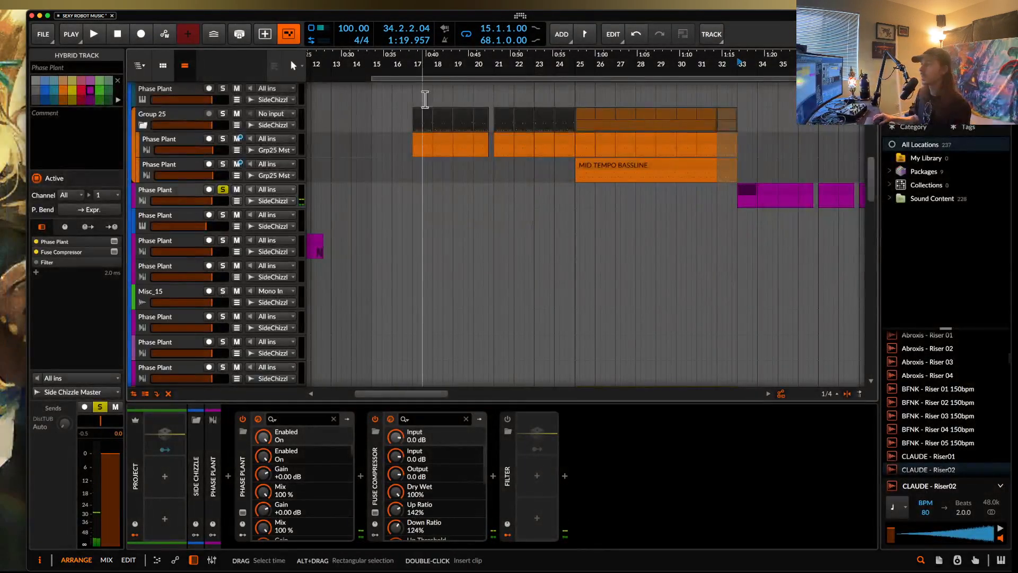
{"action": "left_click", "coordinate": [553, 102]}
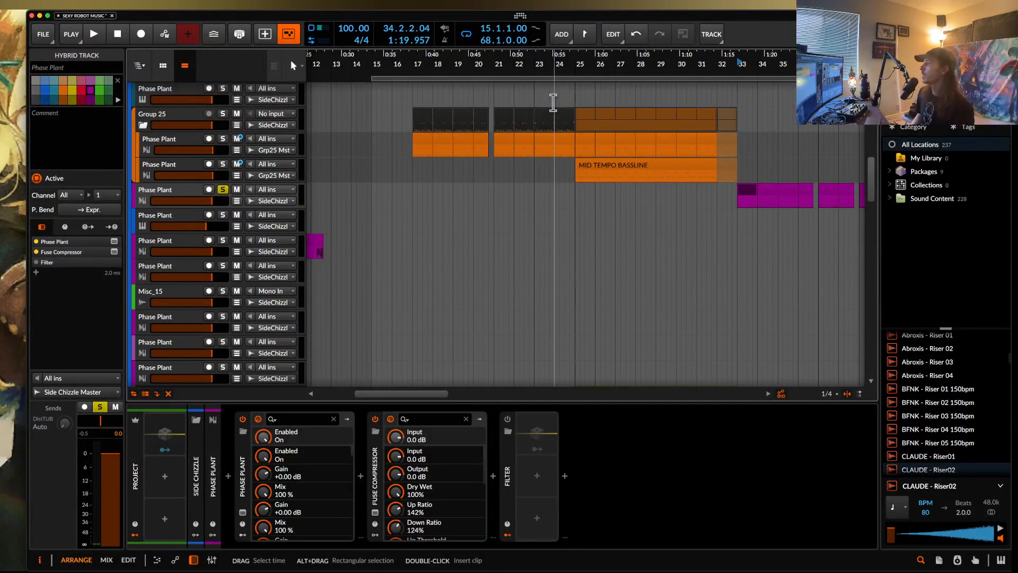
{"action": "scroll", "coordinate": [715, 270], "scroll_direction": "right", "scroll_amount": 2}
{"action": "scroll", "coordinate": [716, 271], "scroll_direction": "up", "scroll_amount": 3}
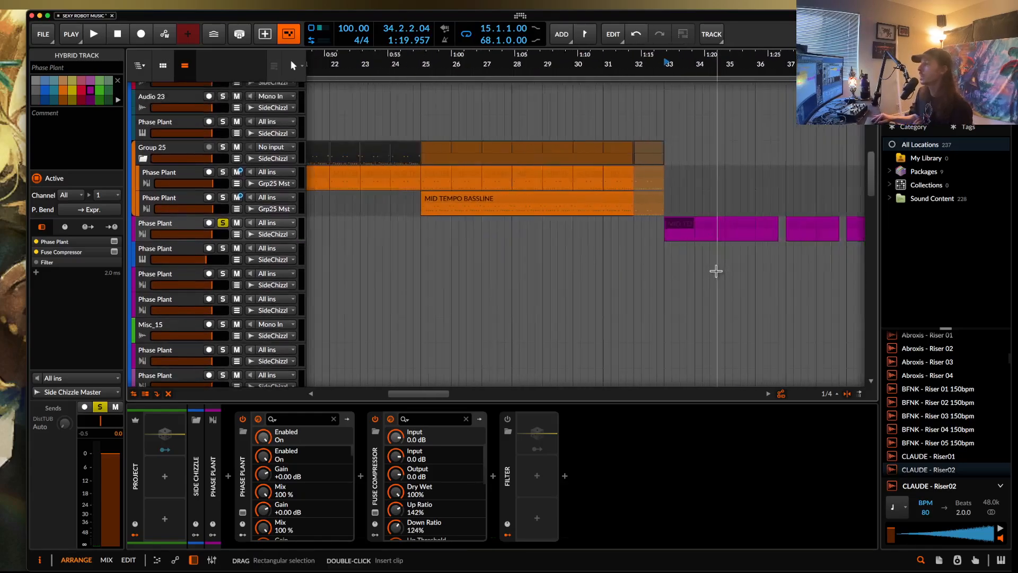
{"action": "left_click", "coordinate": [672, 230]}
{"action": "scroll", "coordinate": [671, 228], "scroll_direction": "down", "scroll_amount": 2}
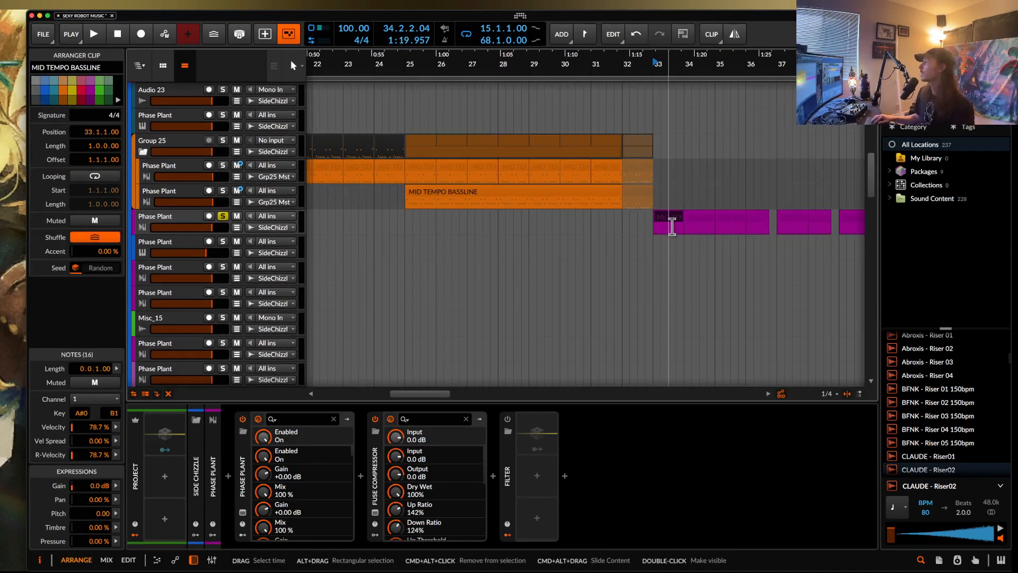
Mark the time range from bar 33 to bar 41 over the bassline clips on the purple Phase Plant track
{"action": "scroll", "coordinate": [670, 226], "scroll_direction": "right", "scroll_amount": 4}
{"action": "scroll", "coordinate": [670, 227], "scroll_direction": "down", "scroll_amount": 1}
{"action": "scroll", "coordinate": [670, 227], "scroll_direction": "down", "scroll_amount": 3}
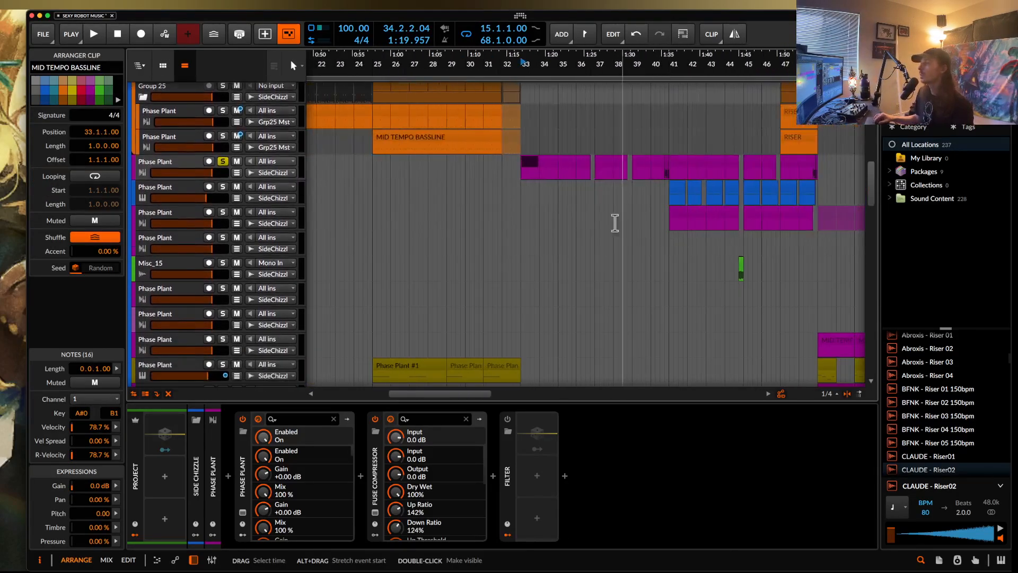
{"action": "left_click", "coordinate": [519, 177]}
{"action": "left_click_drag", "start_coordinate": [519, 177], "coordinate": [667, 179]}
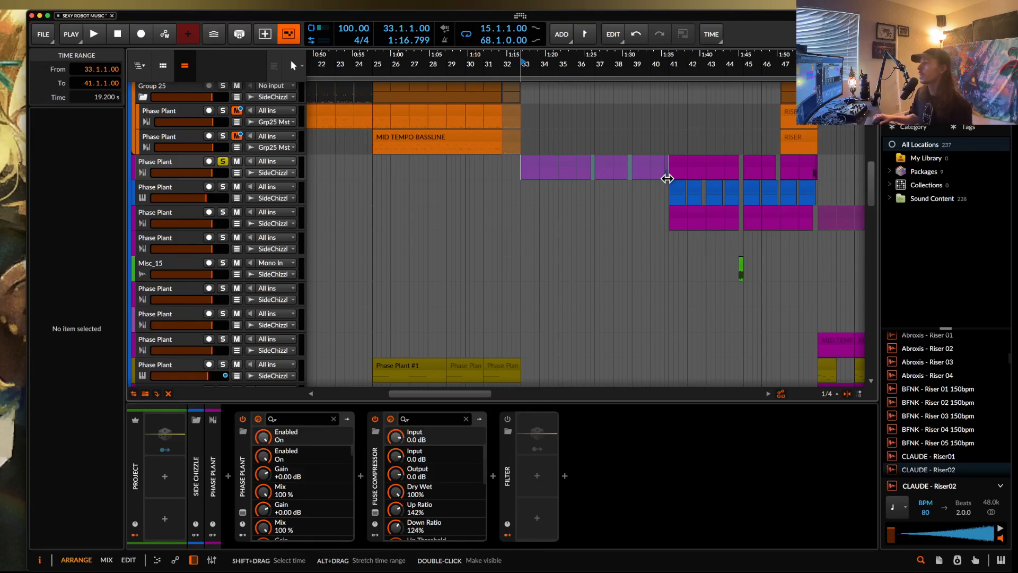
Inspect the Phase Plant patch on the red track in the Fundamentals drum group and close the synth
{"action": "scroll", "coordinate": [606, 193], "scroll_direction": "down", "scroll_amount": 10}
{"action": "scroll", "coordinate": [605, 193], "scroll_direction": "up", "scroll_amount": 5}
{"action": "scroll", "coordinate": [607, 201], "scroll_direction": "down", "scroll_amount": 1}
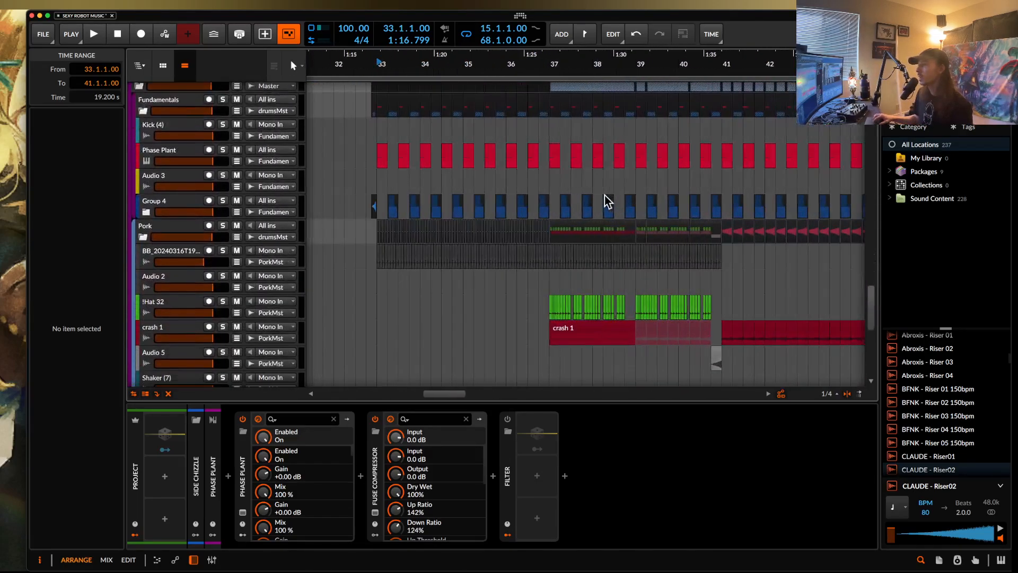
{"action": "left_click", "coordinate": [182, 154]}
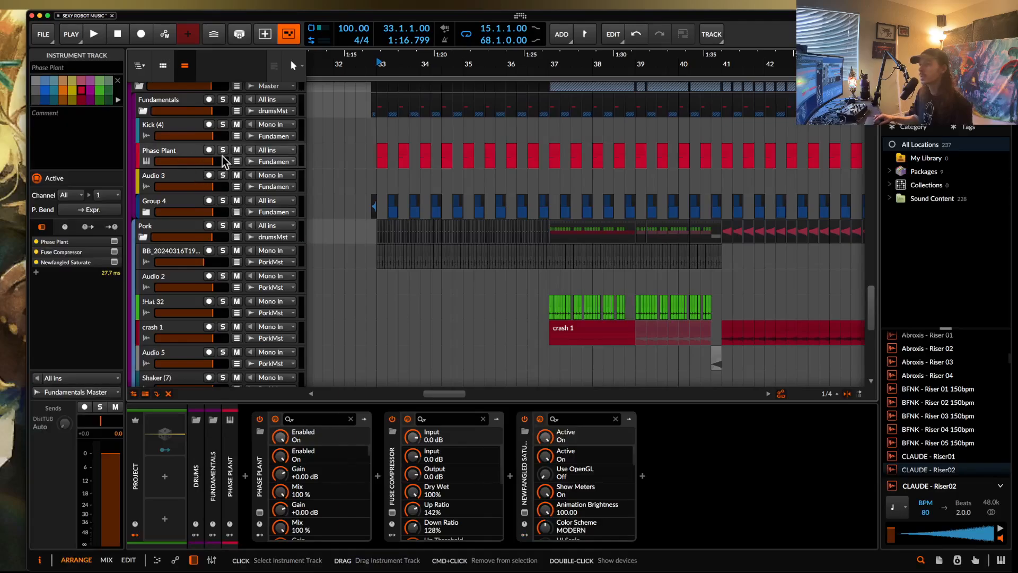
{"action": "left_click", "coordinate": [260, 512]}
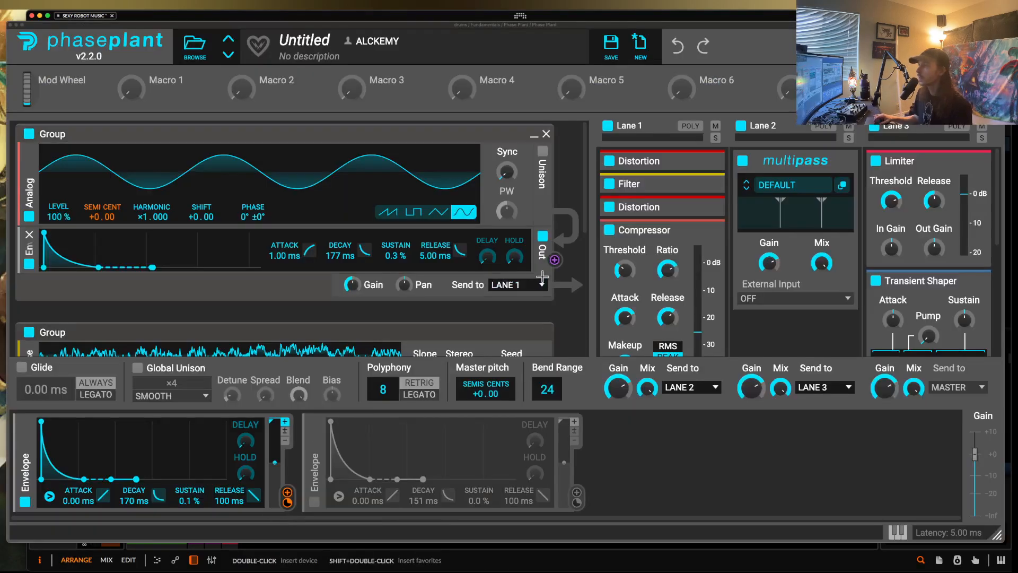
{"action": "left_click", "coordinate": [11, 24]}
Solo the red Phase Plant track and collapse its Fuse Compressor and Newfangled Saturate devices
{"action": "left_click", "coordinate": [222, 150]}
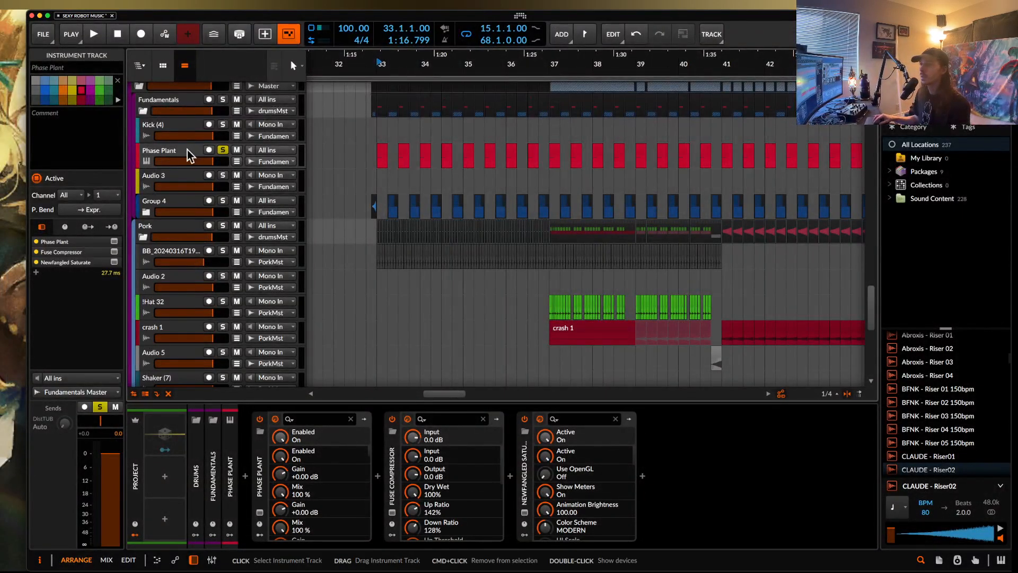
{"action": "double_click", "coordinate": [392, 475]}
{"action": "double_click", "coordinate": [420, 476]}
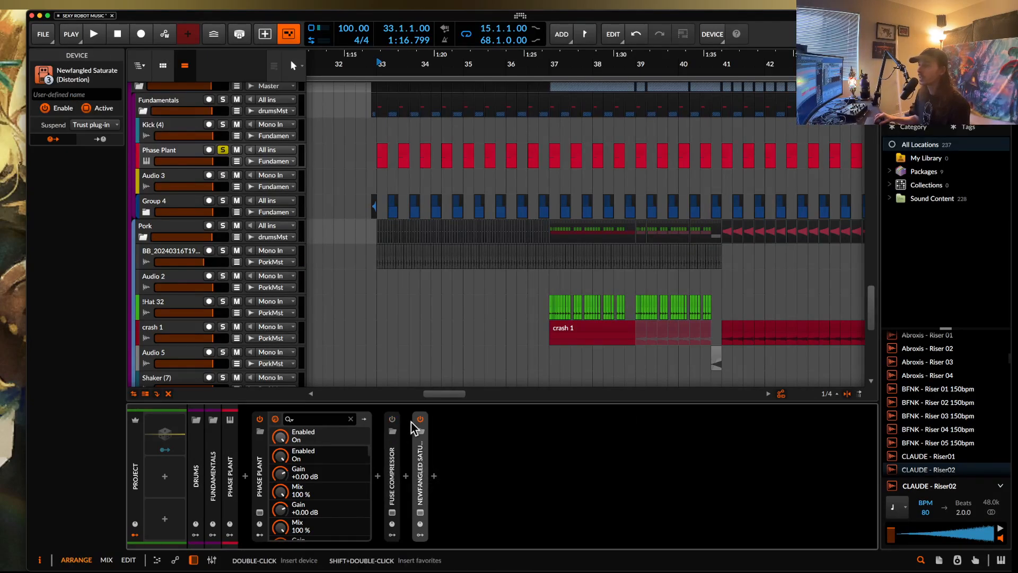
Play the soloed red Phase Plant track from its clip at bar 33, stop and unsolo it
{"action": "left_click", "coordinate": [386, 160]}
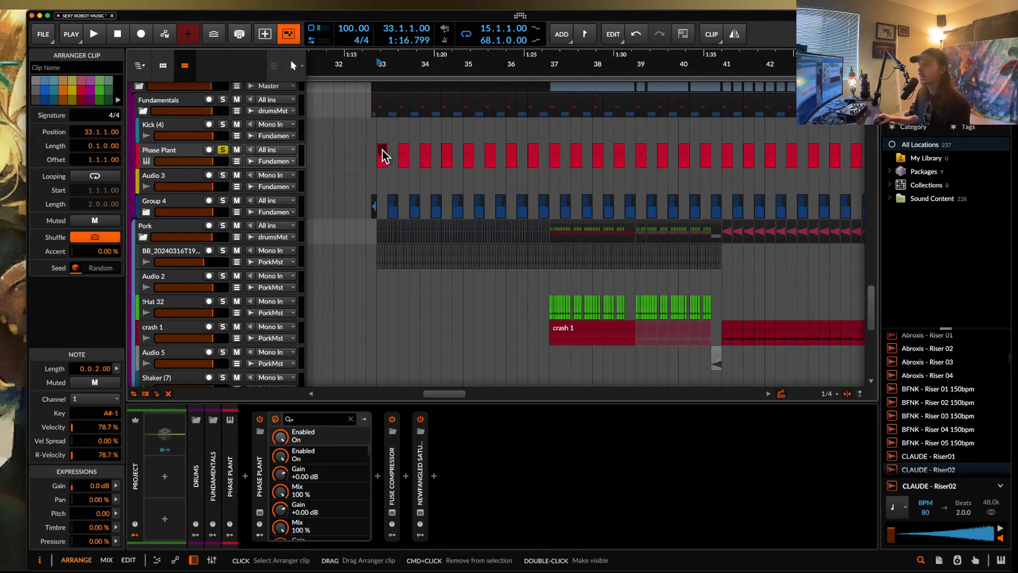
{"action": "key", "text": "space"}
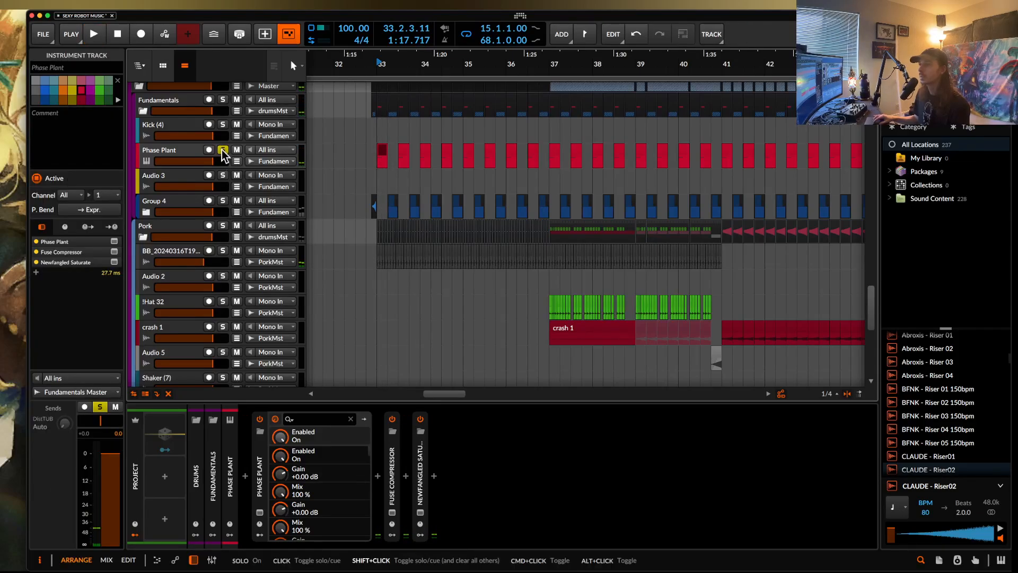
{"action": "key", "text": "space"}
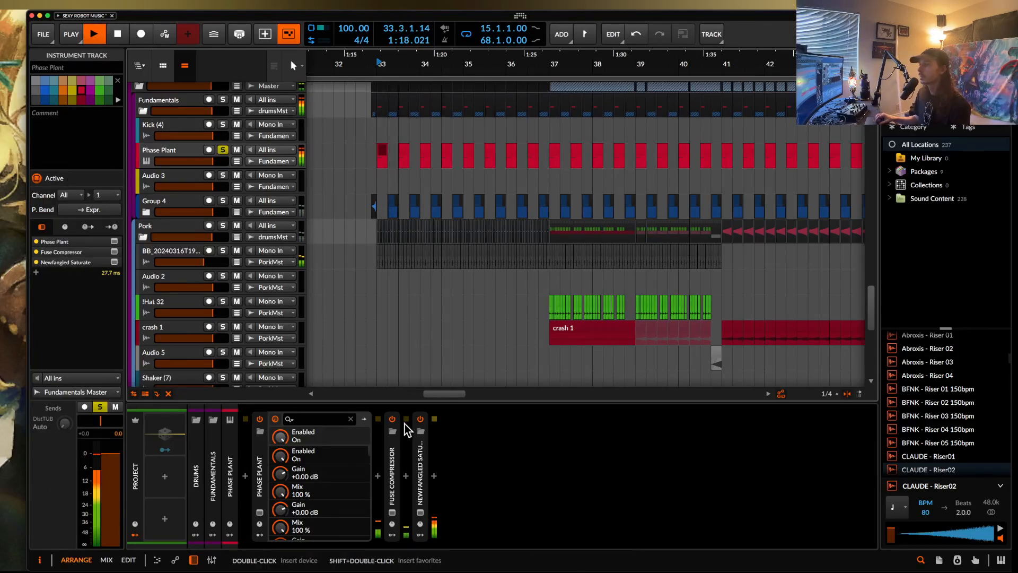
{"action": "key", "text": "space"}
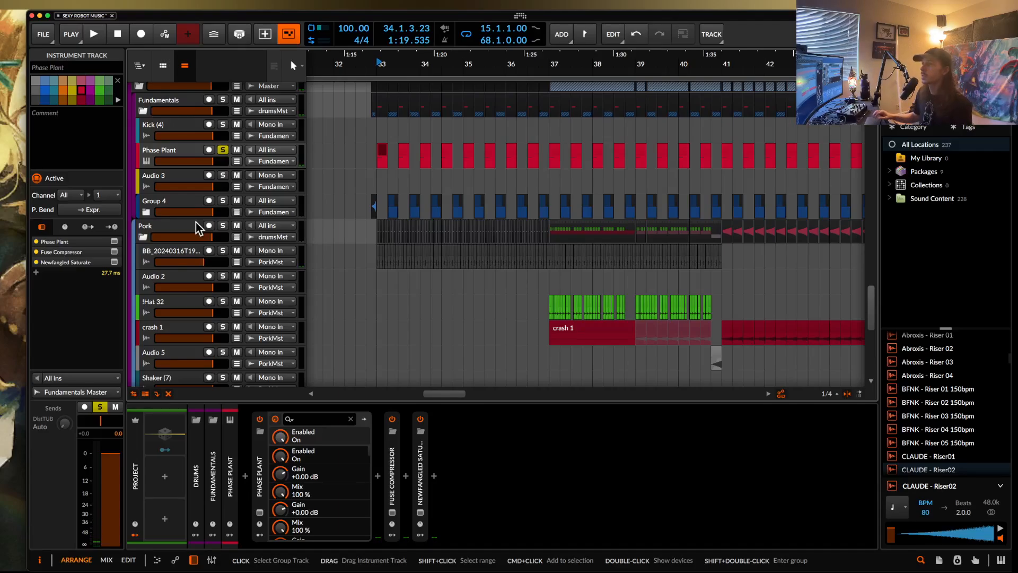
{"action": "left_click", "coordinate": [222, 150]}
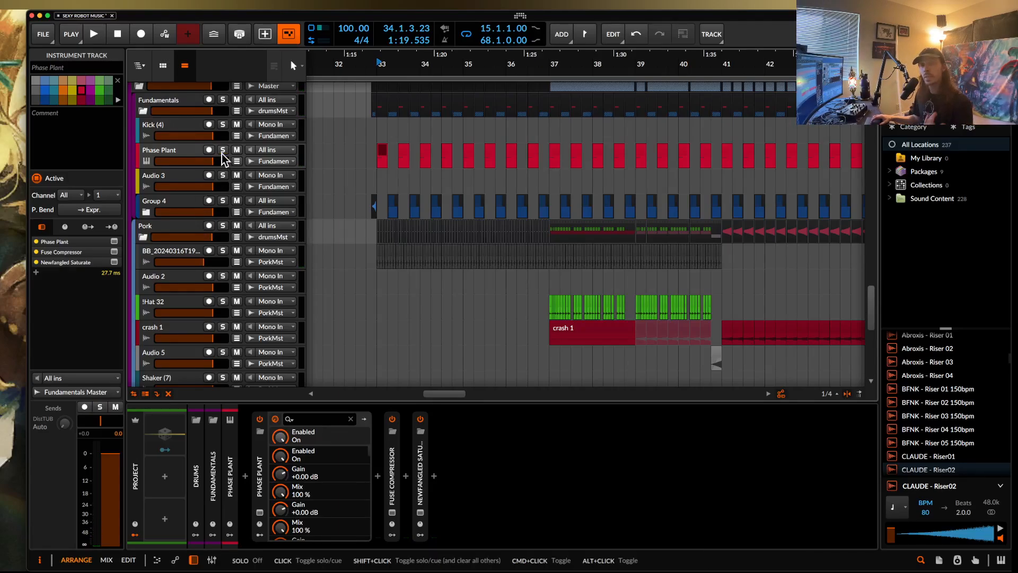
Select the Group 4 clips at 33.2, followed by the red Phase Plant clip at bar 33
{"action": "scroll", "coordinate": [368, 148], "scroll_direction": "up", "scroll_amount": 4}
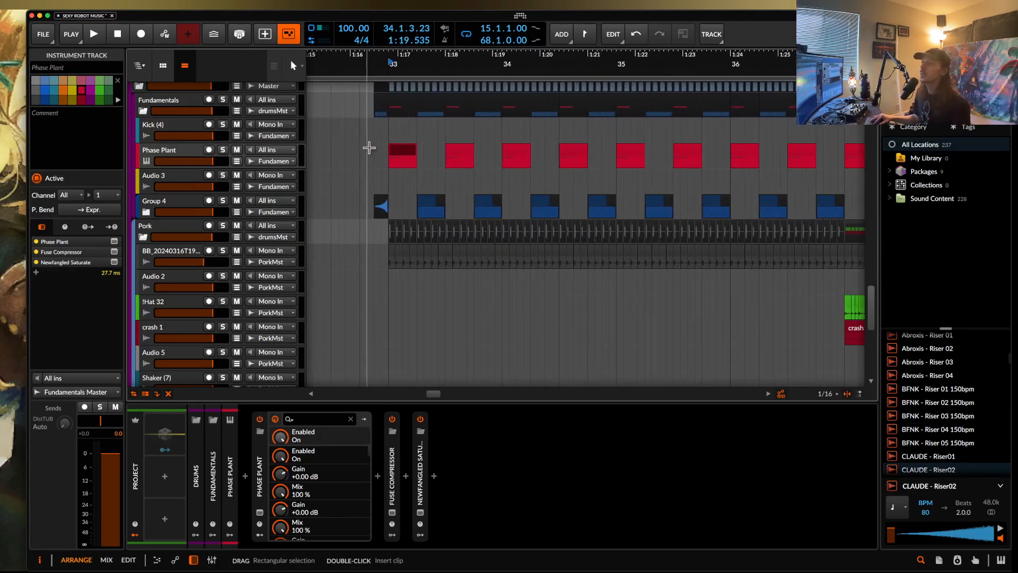
{"action": "left_click", "coordinate": [425, 203]}
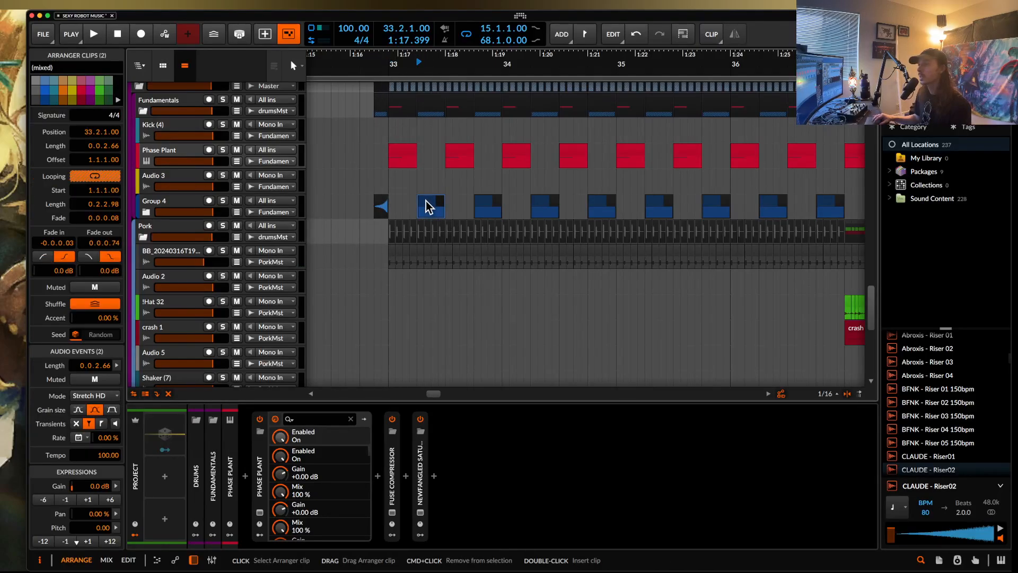
{"action": "scroll", "coordinate": [425, 203], "scroll_direction": "down", "scroll_amount": 1}
{"action": "left_click", "coordinate": [411, 152]}
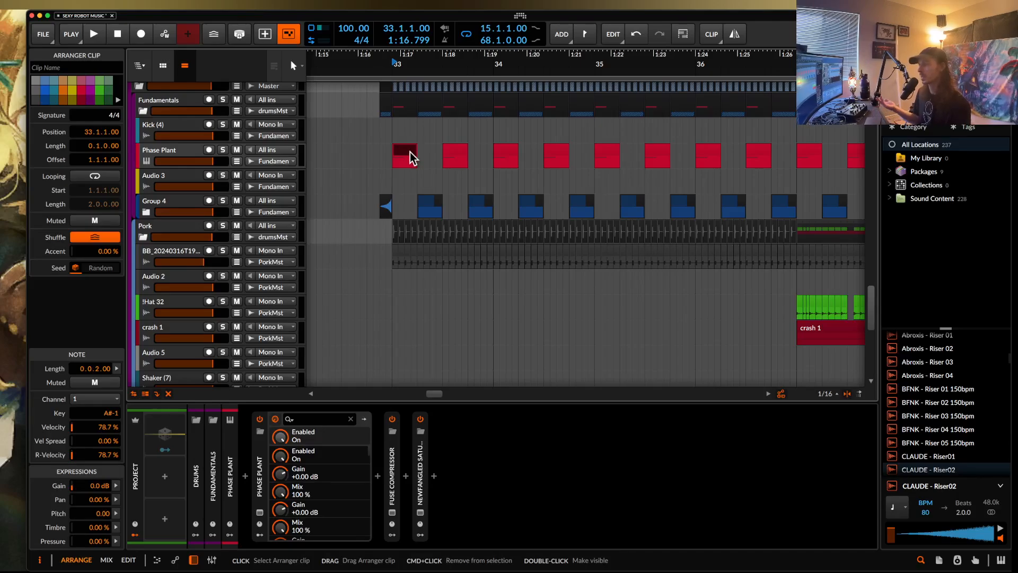
Unfold Group 4 and examine its layered Snare 5 and Alckemy Snare:clap8 clips at 33.2
{"action": "left_click", "coordinate": [146, 212]}
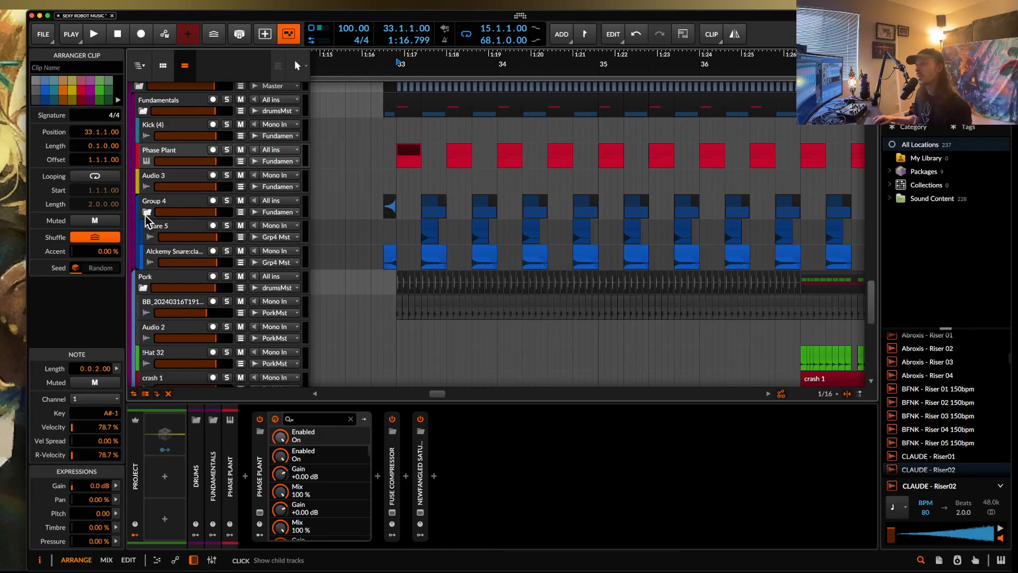
{"action": "scroll", "coordinate": [416, 233], "scroll_direction": "up", "scroll_amount": 3}
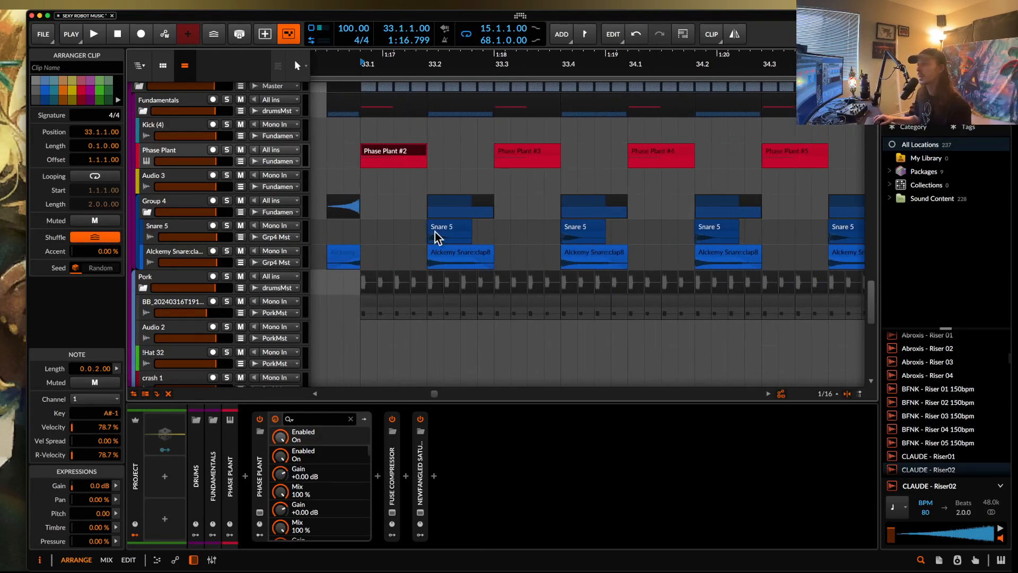
{"action": "left_click", "coordinate": [435, 232]}
{"action": "scroll", "coordinate": [434, 230], "scroll_direction": "up", "scroll_amount": 5}
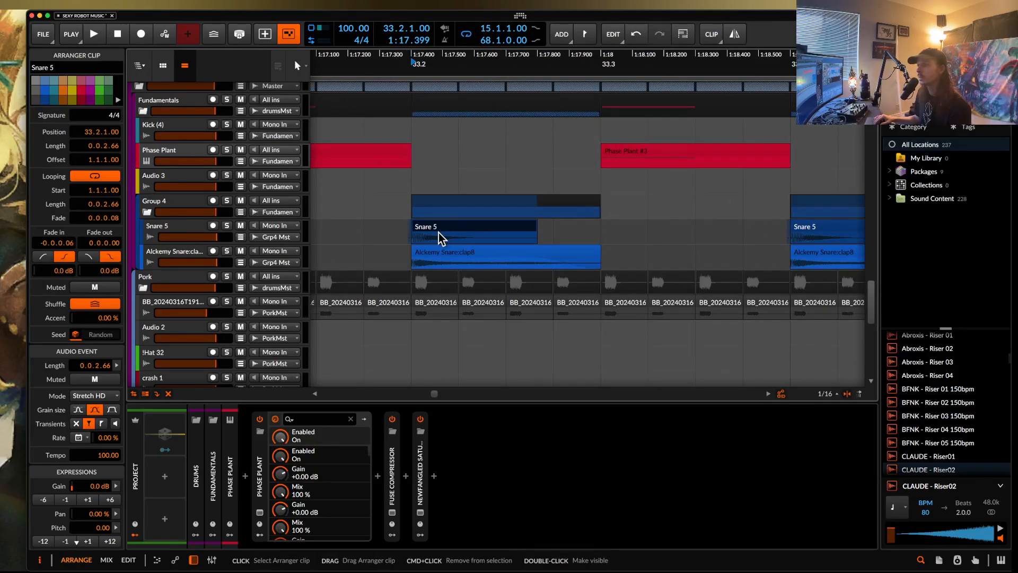
{"action": "left_click", "coordinate": [476, 255]}
{"action": "scroll", "coordinate": [476, 256], "scroll_direction": "up", "scroll_amount": 3}
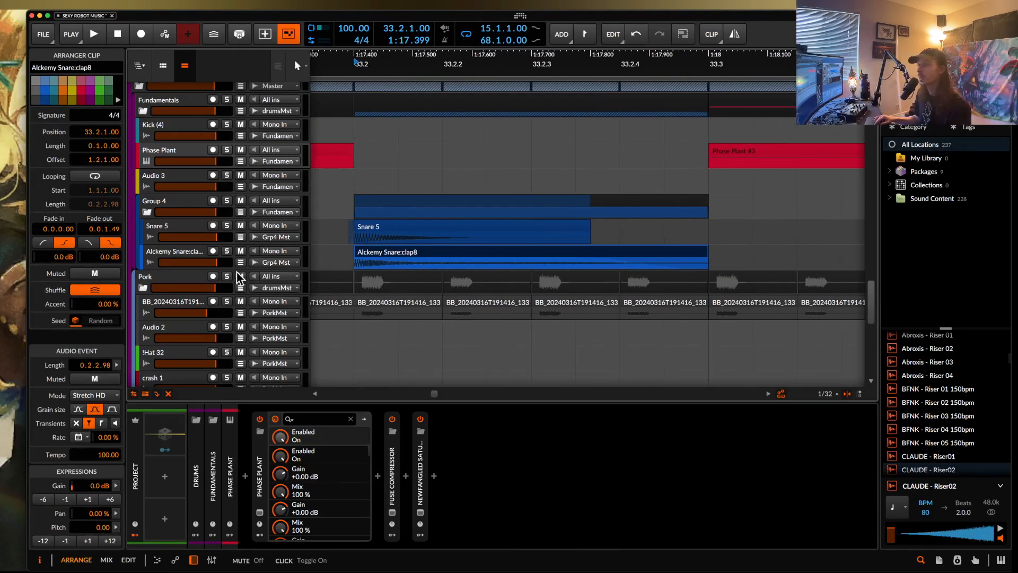
Play briefly from 33.2, stop, and select Group 4 to review its chain of effects devices
{"action": "key", "text": "space"}
{"action": "key", "text": "space"}
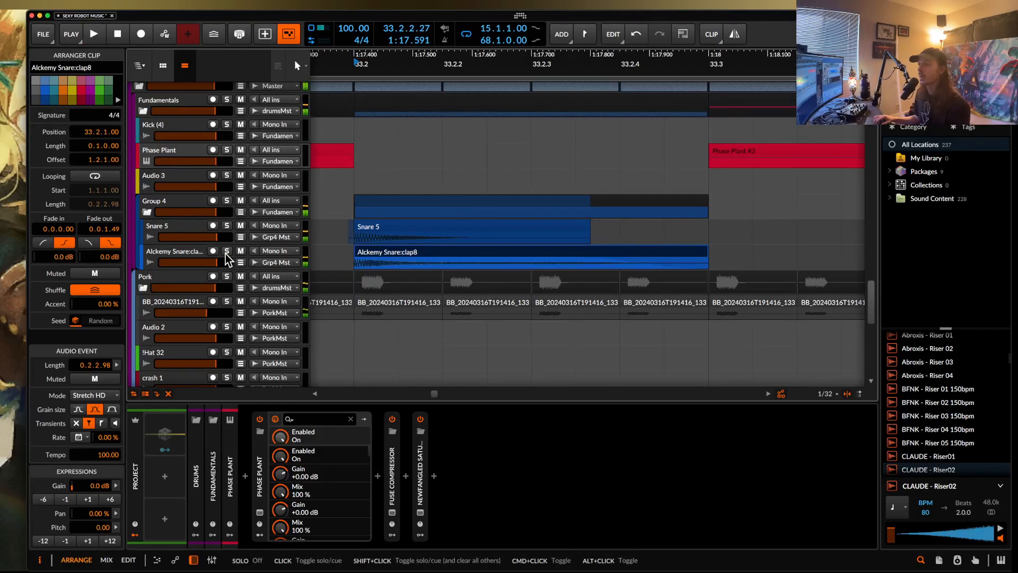
{"action": "scroll", "coordinate": [335, 211], "scroll_direction": "down", "scroll_amount": 5}
{"action": "left_click", "coordinate": [183, 206]}
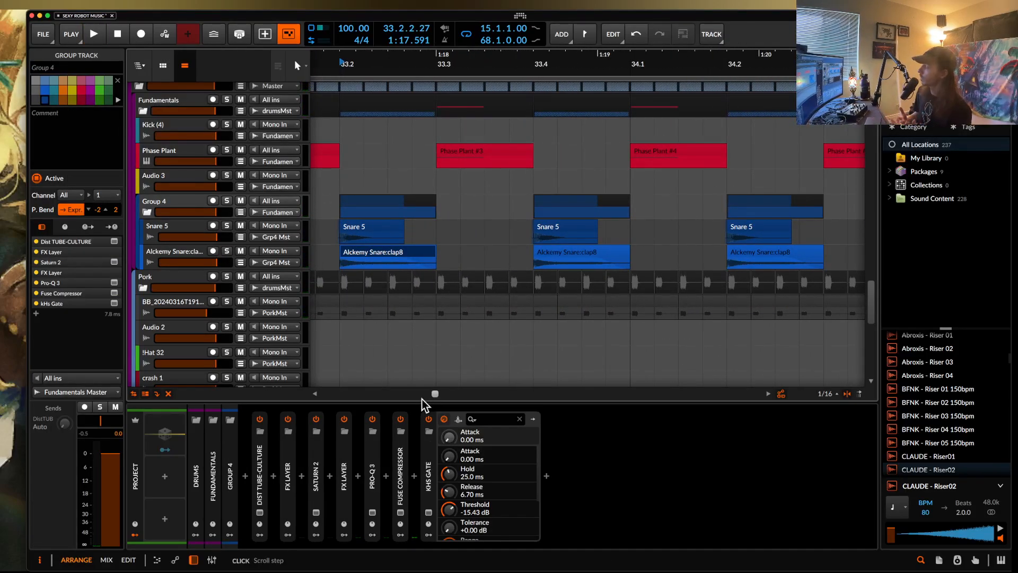
{"action": "scroll", "coordinate": [421, 399], "scroll_direction": "down", "scroll_amount": 3}
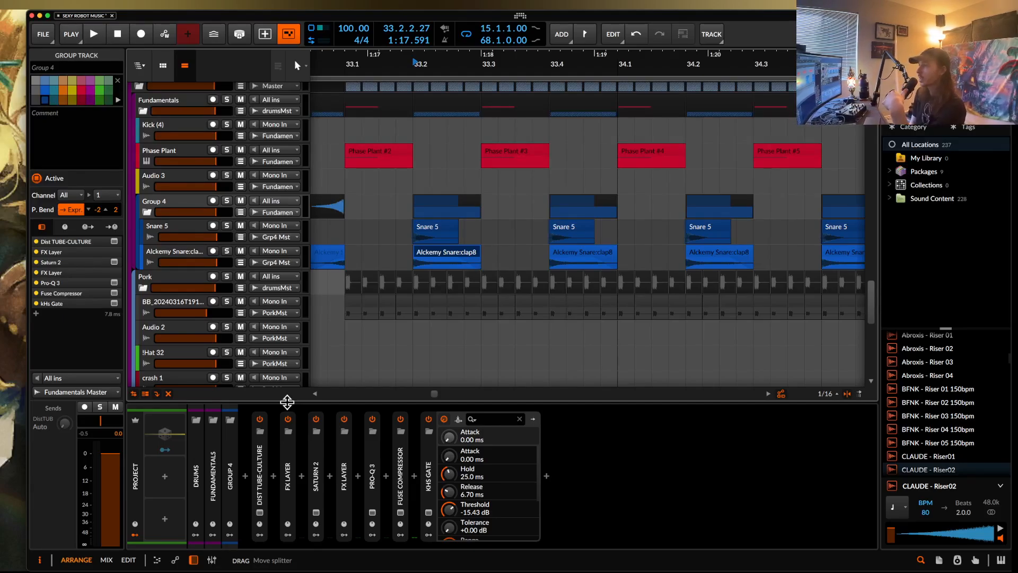
Play the drums with only the Fundamentals group soloed, stop playback and unsolo the group
{"action": "key", "text": "space"}
{"action": "left_click", "coordinate": [225, 151]}
{"action": "left_click", "coordinate": [227, 100]}
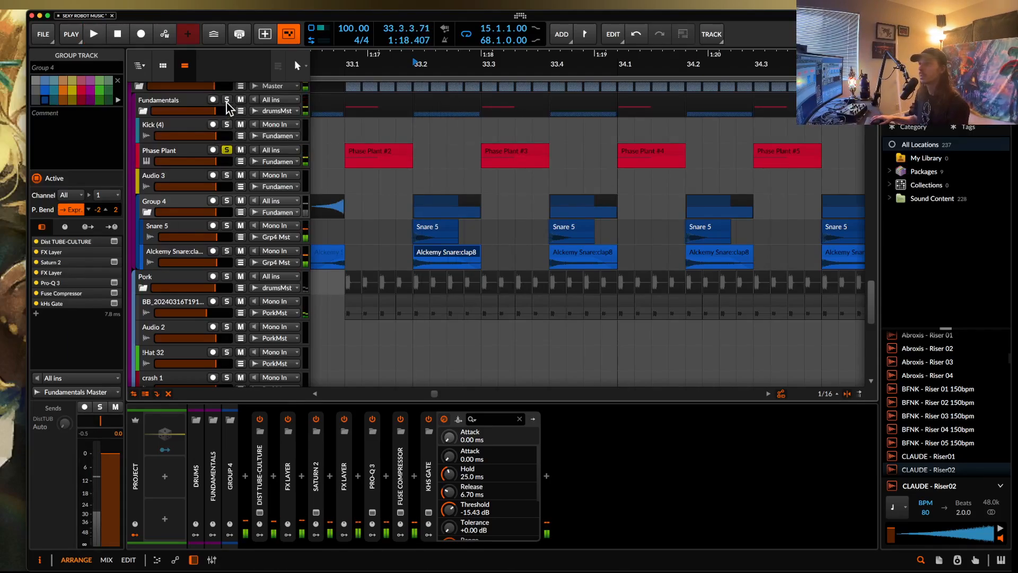
{"action": "left_click", "coordinate": [401, 164]}
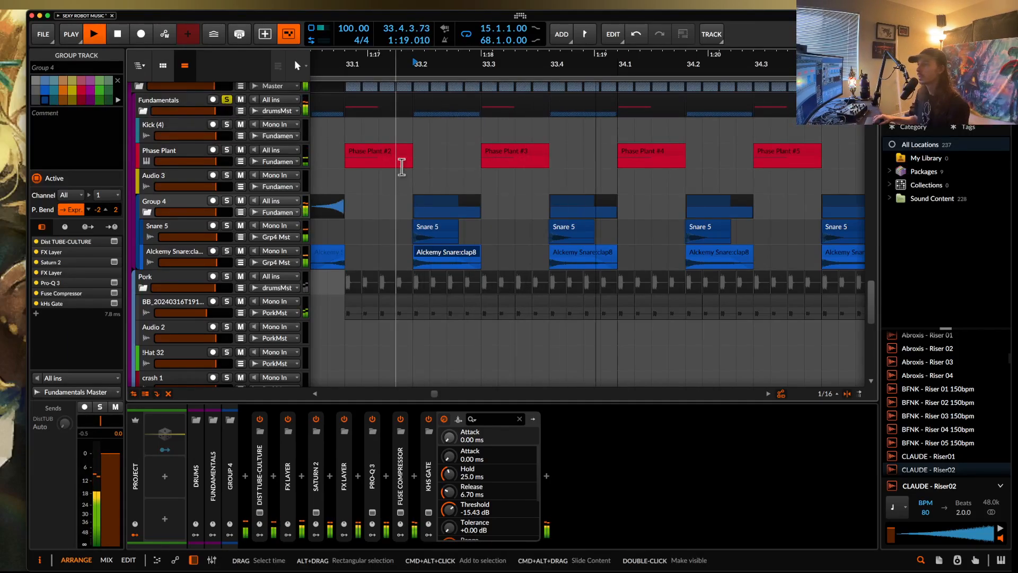
{"action": "key", "text": "space"}
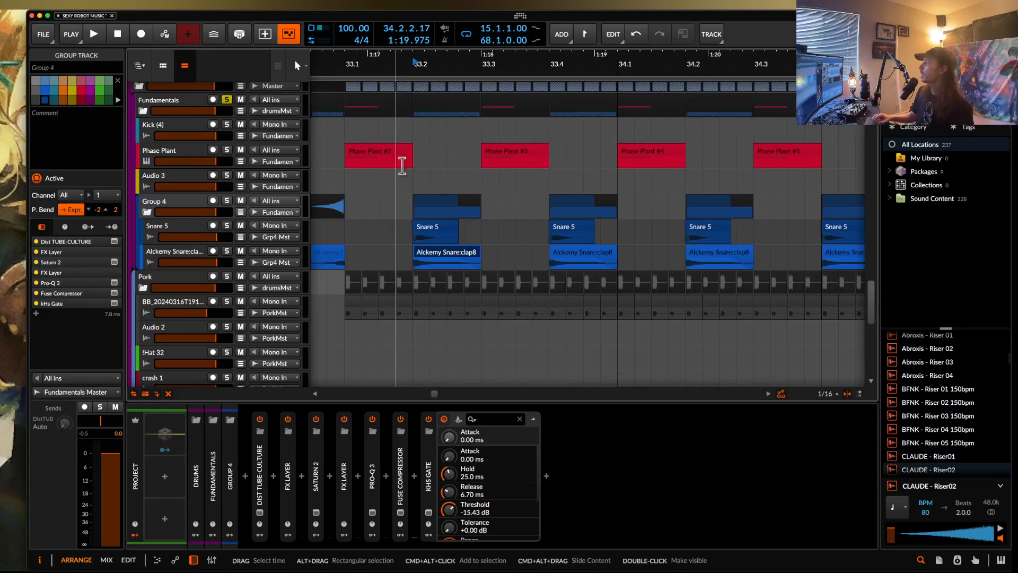
{"action": "scroll", "coordinate": [535, 190], "scroll_direction": "down", "scroll_amount": 3}
{"action": "scroll", "coordinate": [532, 190], "scroll_direction": "up", "scroll_amount": 5}
{"action": "scroll", "coordinate": [531, 189], "scroll_direction": "left", "scroll_amount": 2}
{"action": "scroll", "coordinate": [532, 190], "scroll_direction": "down", "scroll_amount": 3}
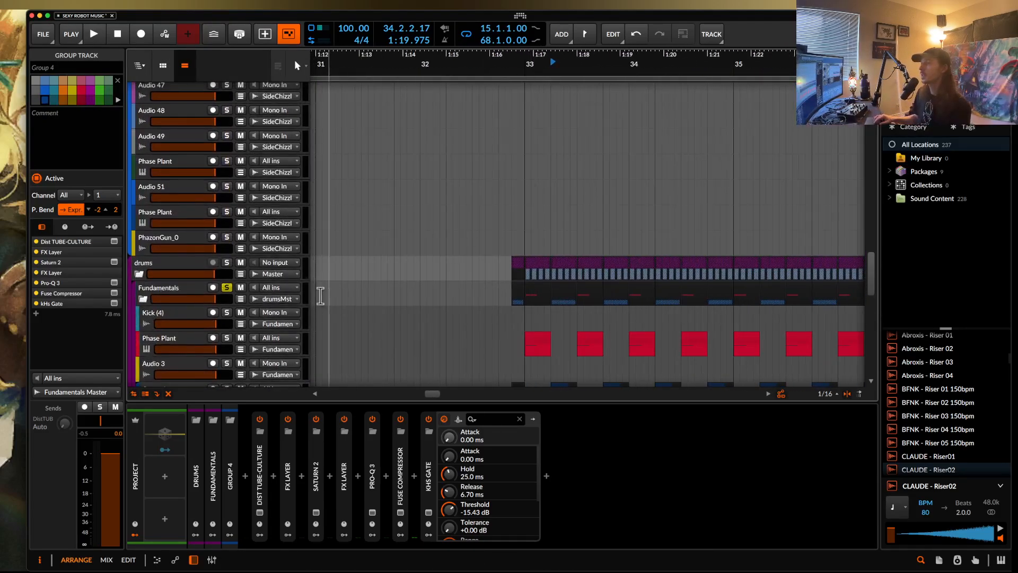
{"action": "left_click", "coordinate": [227, 288]}
Select the purple track's bassline clip at bar 33 and look over the tracks below it, returning to the drums group
{"action": "scroll", "coordinate": [504, 286], "scroll_direction": "up", "scroll_amount": 15}
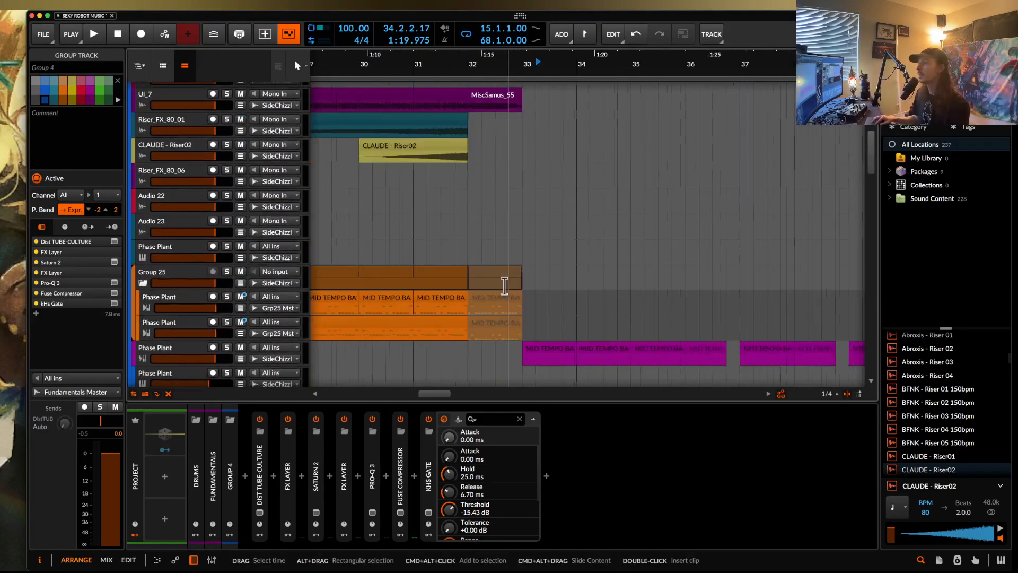
{"action": "scroll", "coordinate": [504, 286], "scroll_direction": "down", "scroll_amount": 3}
{"action": "scroll", "coordinate": [504, 286], "scroll_direction": "right", "scroll_amount": 2}
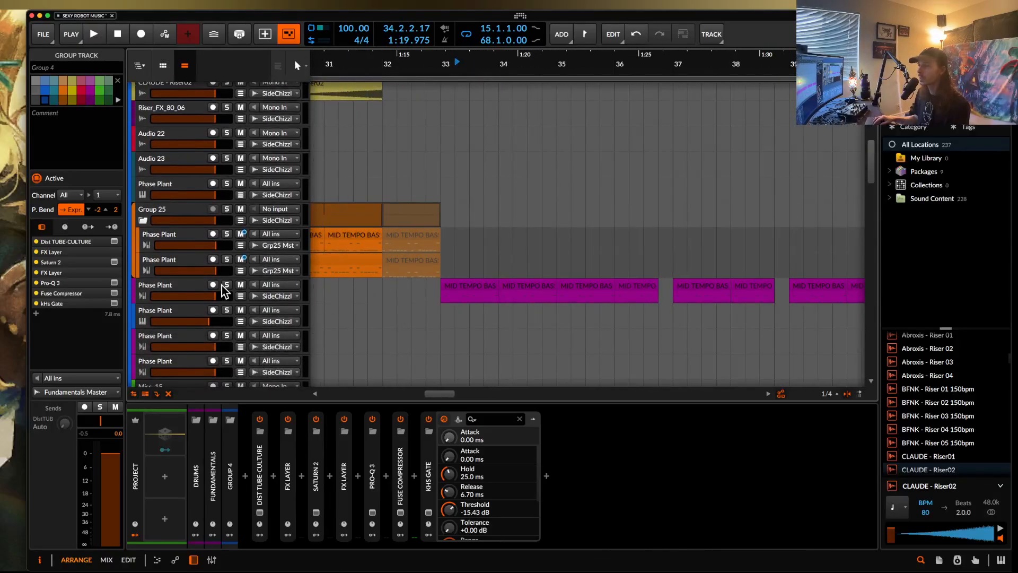
{"action": "left_click", "coordinate": [457, 283]}
{"action": "scroll", "coordinate": [458, 279], "scroll_direction": "down", "scroll_amount": 5}
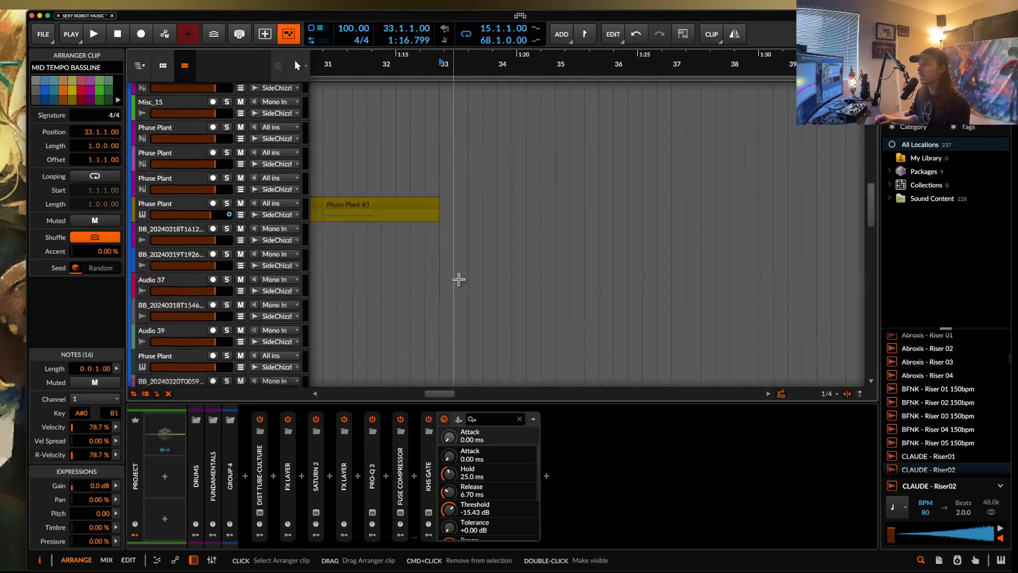
{"action": "scroll", "coordinate": [459, 279], "scroll_direction": "down", "scroll_amount": 10}
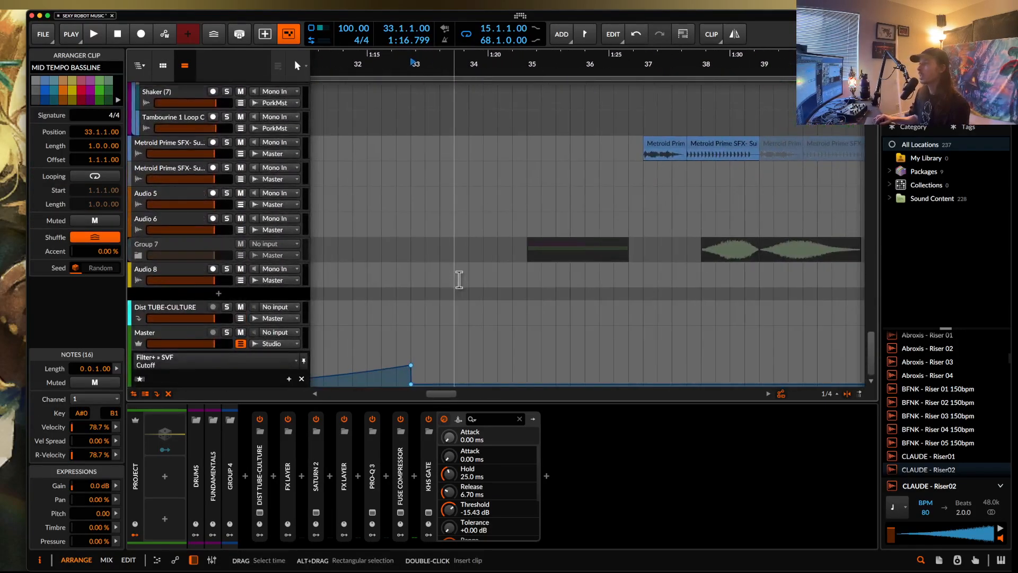
{"action": "scroll", "coordinate": [459, 280], "scroll_direction": "up", "scroll_amount": 10}
{"action": "scroll", "coordinate": [459, 279], "scroll_direction": "up", "scroll_amount": 2}
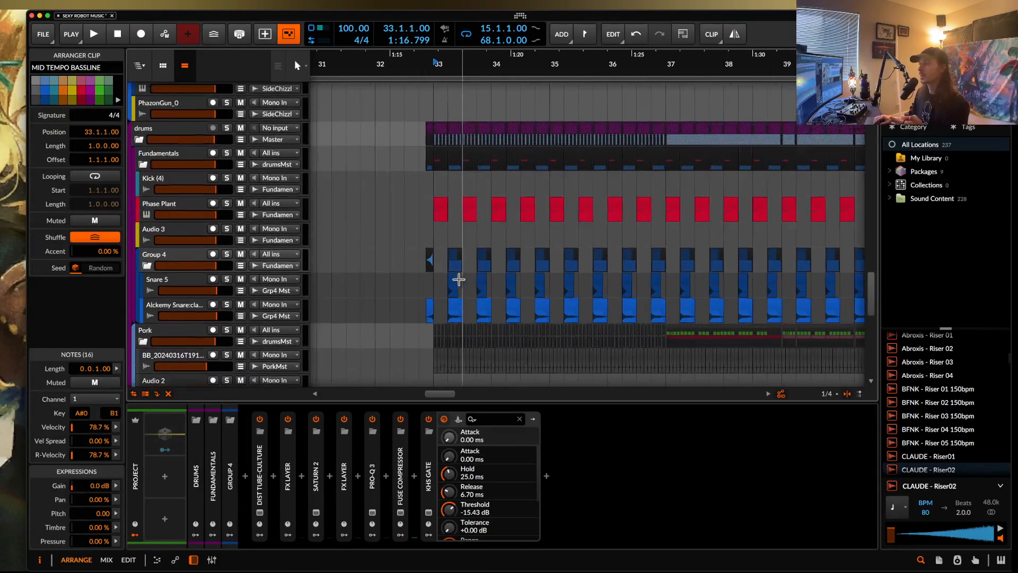
Mute the BB_20240316T191416 track in the Pork group and play from its first clip at bar 33
{"action": "scroll", "coordinate": [459, 281], "scroll_direction": "down", "scroll_amount": 3}
{"action": "scroll", "coordinate": [459, 281], "scroll_direction": "up", "scroll_amount": 5}
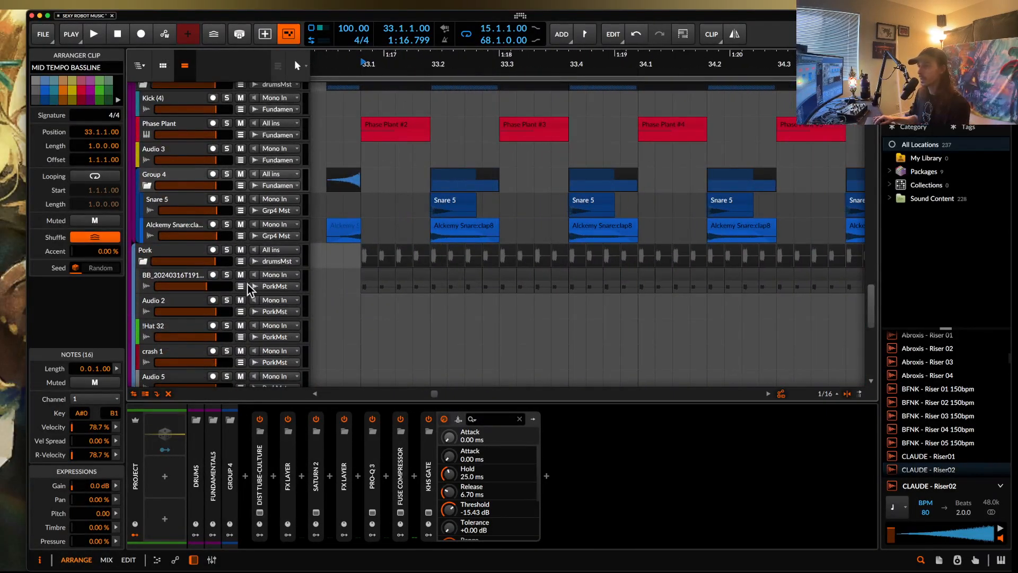
{"action": "left_click", "coordinate": [240, 275]}
{"action": "scroll", "coordinate": [344, 275], "scroll_direction": "up", "scroll_amount": 5}
{"action": "left_click", "coordinate": [440, 278]}
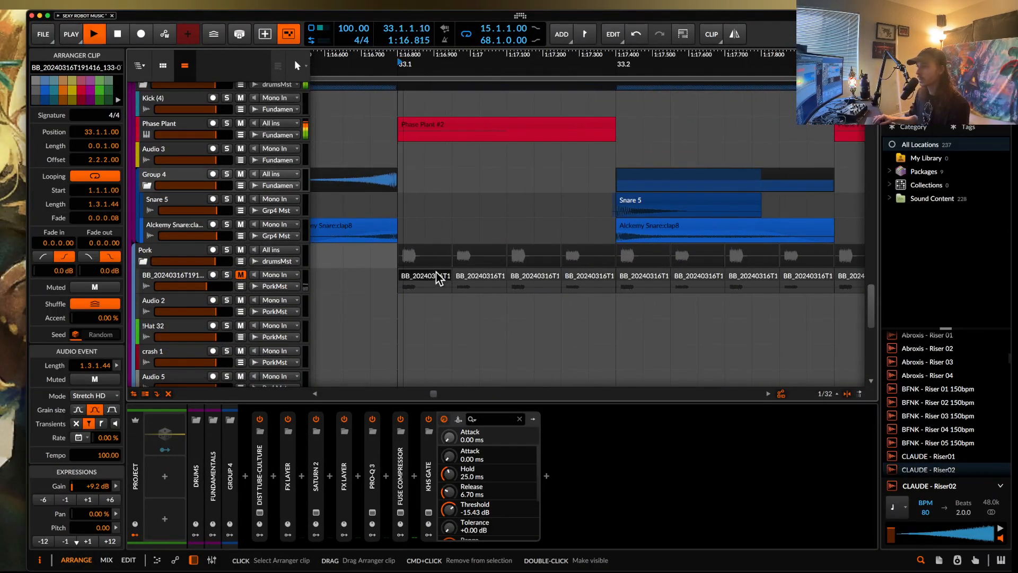
Unmute the BB_20240316T191416 track, play it soloed, stop playback and unsolo it
{"action": "left_click", "coordinate": [241, 277]}
{"action": "left_click", "coordinate": [222, 280]}
{"action": "left_click", "coordinate": [226, 278]}
{"action": "key", "text": "space"}
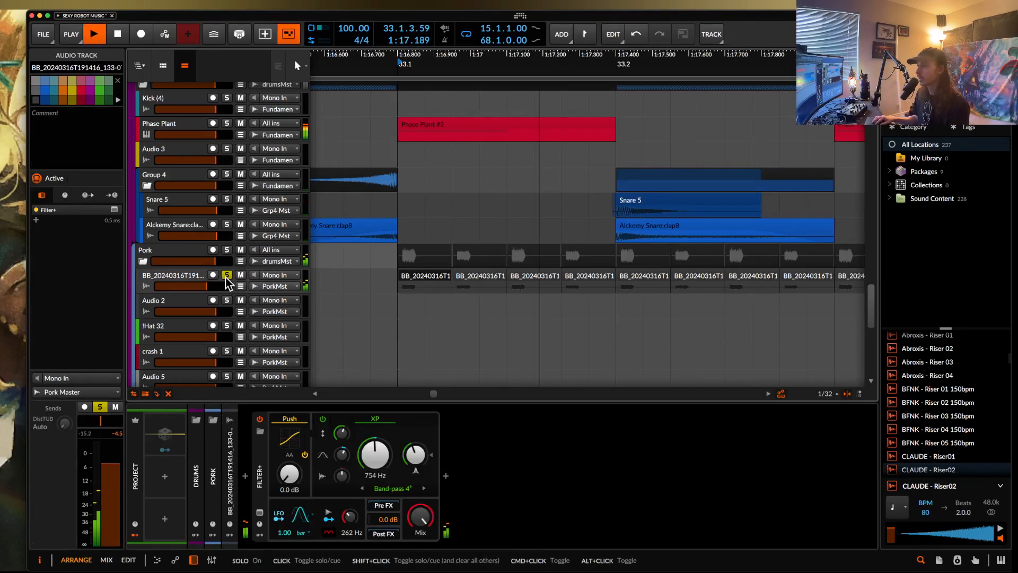
{"action": "key", "text": "space"}
{"action": "left_click", "coordinate": [225, 277]}
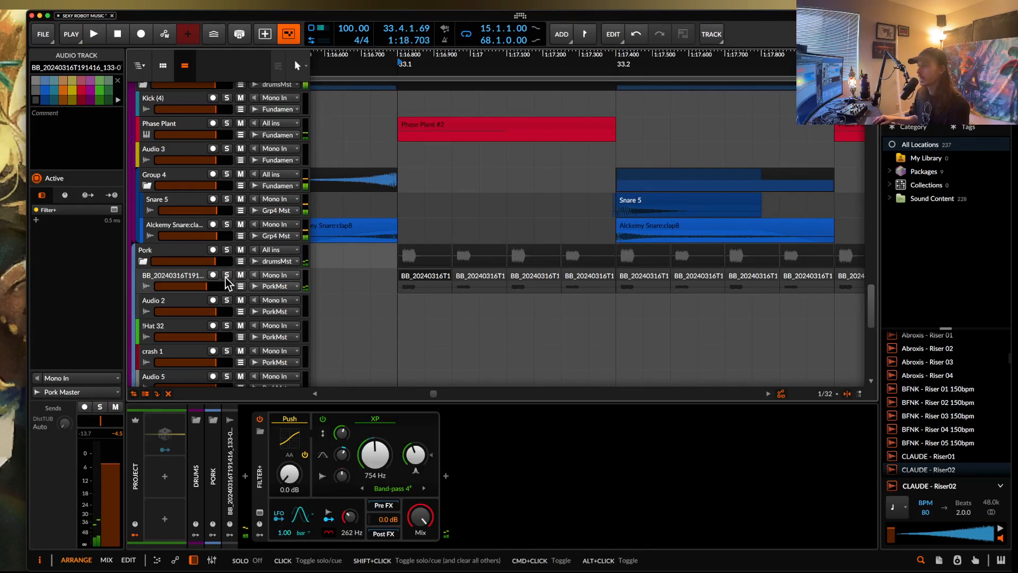
Play the arrangement from bar 33, muting the BB_20240316T191416 track during playback, and stop just after bar 37
{"action": "scroll", "coordinate": [384, 232], "scroll_direction": "down", "scroll_amount": 10}
{"action": "key", "text": "space"}
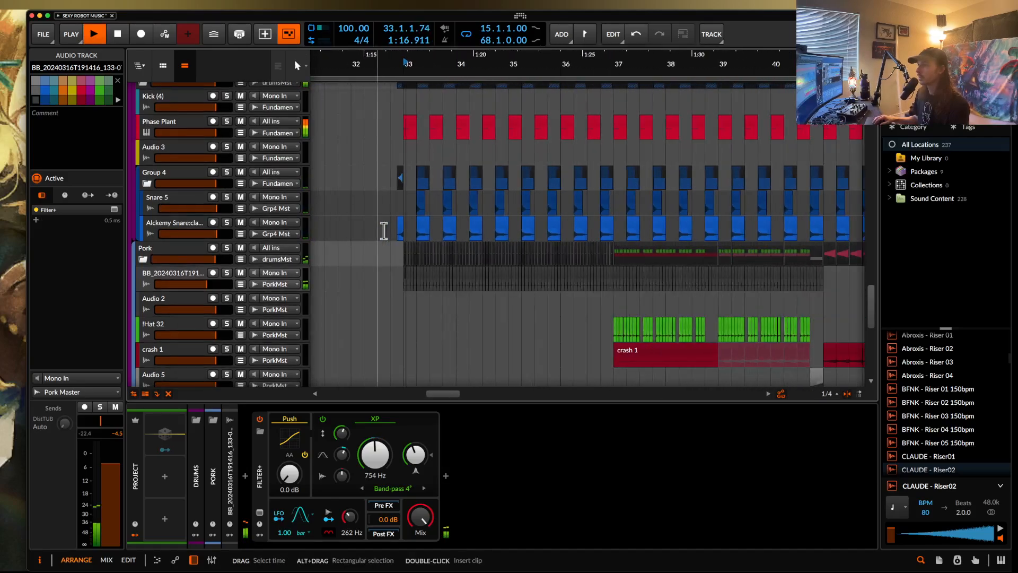
{"action": "scroll", "coordinate": [424, 222], "scroll_direction": "up", "scroll_amount": 5}
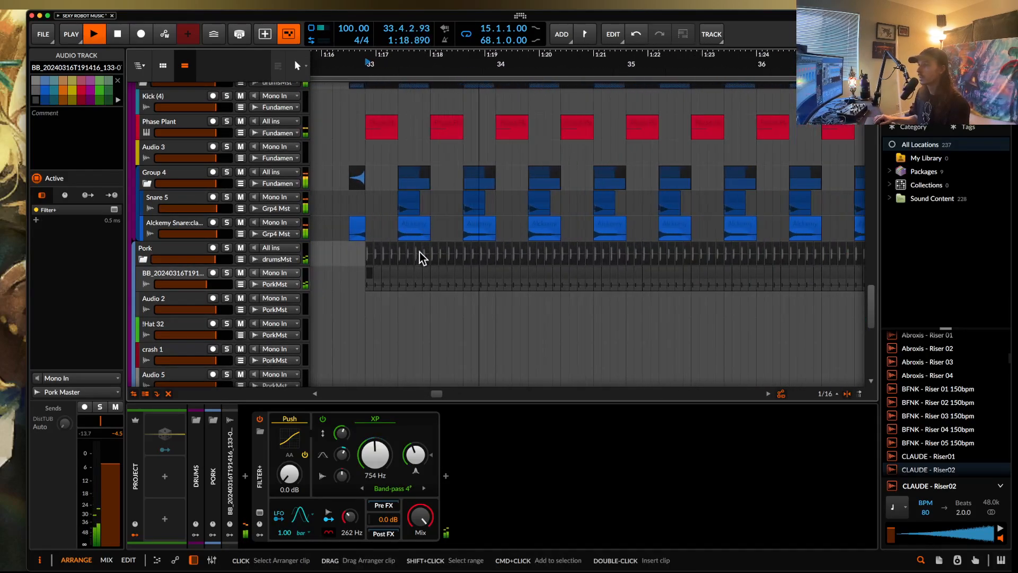
{"action": "scroll", "coordinate": [384, 274], "scroll_direction": "down", "scroll_amount": 4}
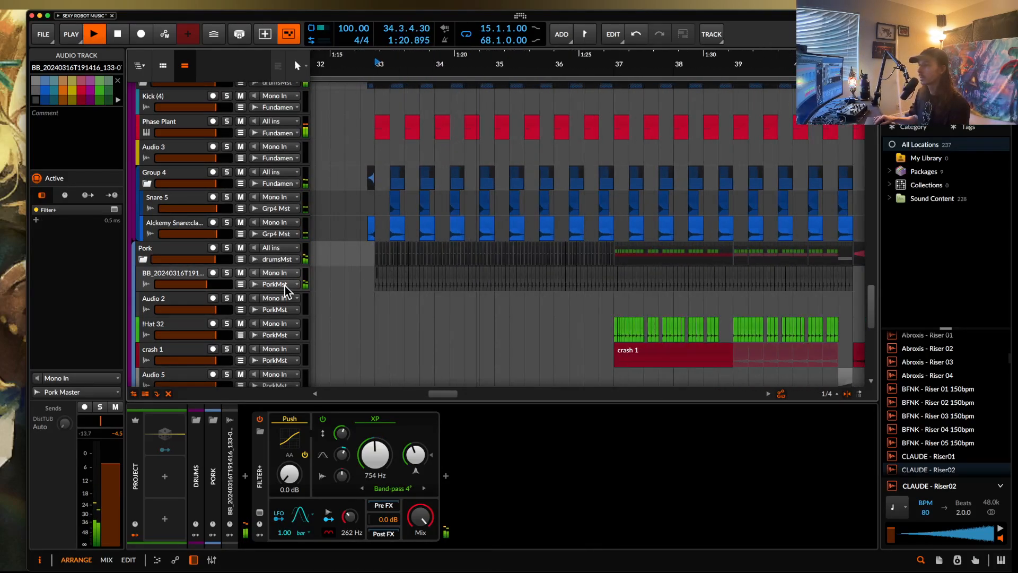
{"action": "left_click", "coordinate": [240, 274]}
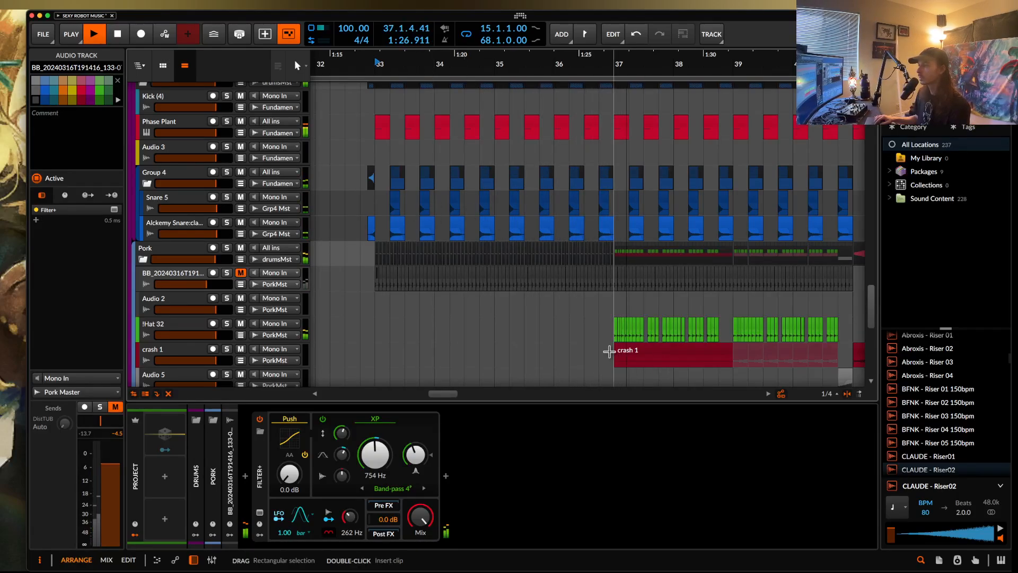
{"action": "scroll", "coordinate": [609, 351], "scroll_direction": "down", "scroll_amount": 4}
{"action": "key", "text": "space"}
Select the Metroid Prime SFX clip at bar 37 and look over the hat and crash clips above it
{"action": "scroll", "coordinate": [609, 350], "scroll_direction": "down", "scroll_amount": 8}
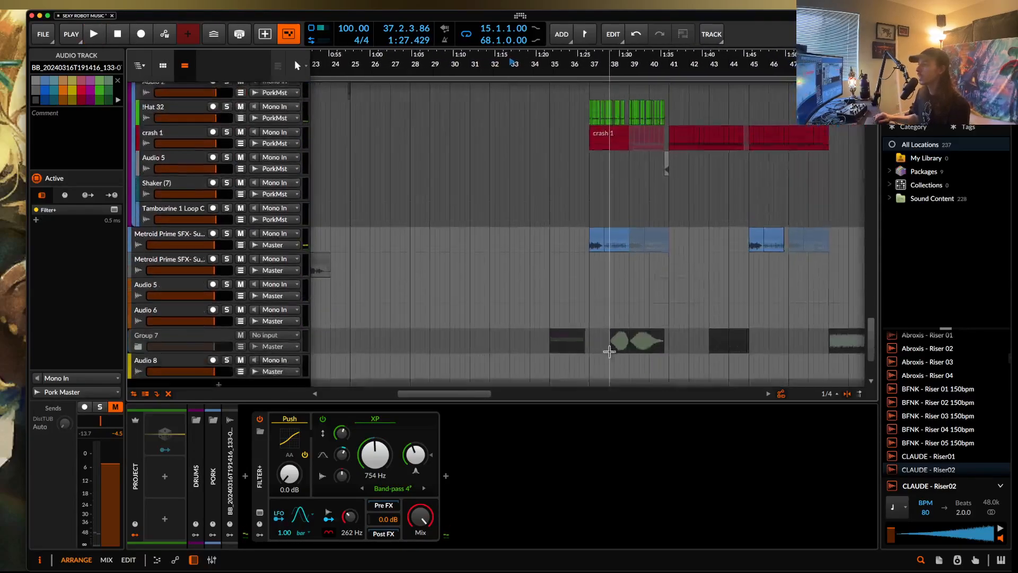
{"action": "left_click", "coordinate": [595, 220]}
{"action": "scroll", "coordinate": [594, 218], "scroll_direction": "up", "scroll_amount": 3}
{"action": "scroll", "coordinate": [598, 201], "scroll_direction": "up", "scroll_amount": 2}
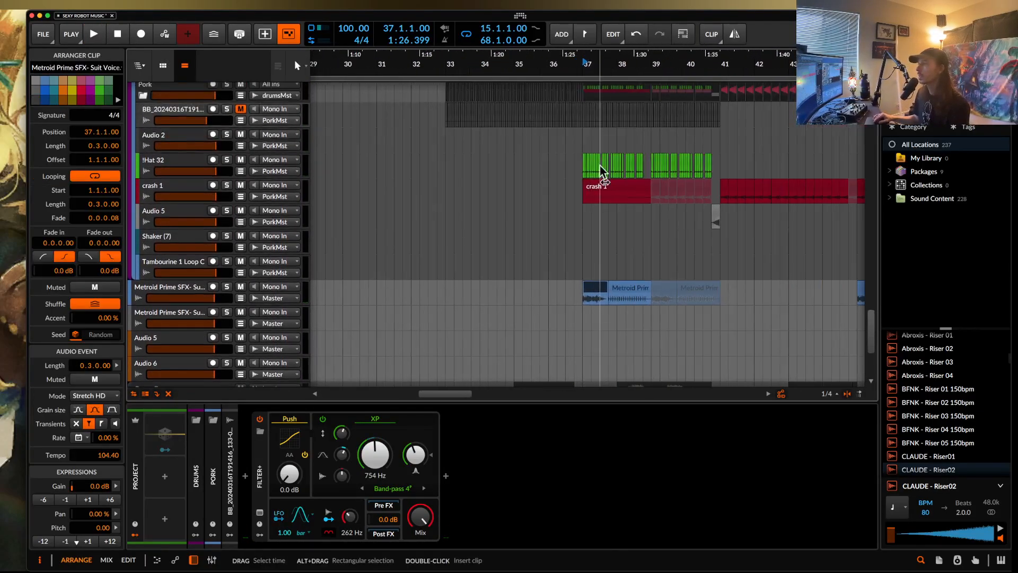
{"action": "scroll", "coordinate": [602, 175], "scroll_direction": "up", "scroll_amount": 10}
{"action": "scroll", "coordinate": [603, 163], "scroll_direction": "up", "scroll_amount": 4}
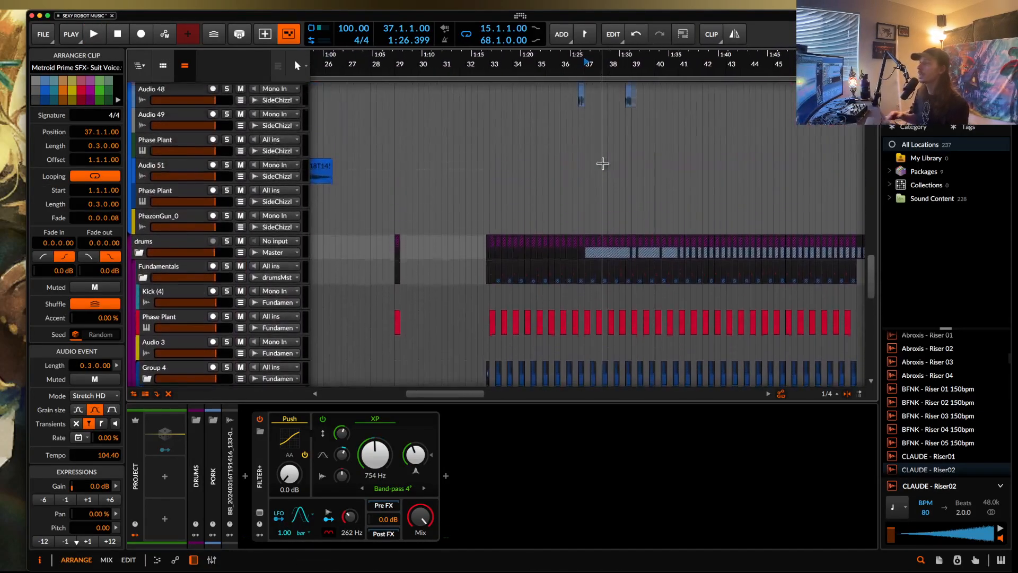
Return to the purple Phase Plant track and select its time range from bar 33 to bar 37
{"action": "scroll", "coordinate": [603, 163], "scroll_direction": "up", "scroll_amount": 15}
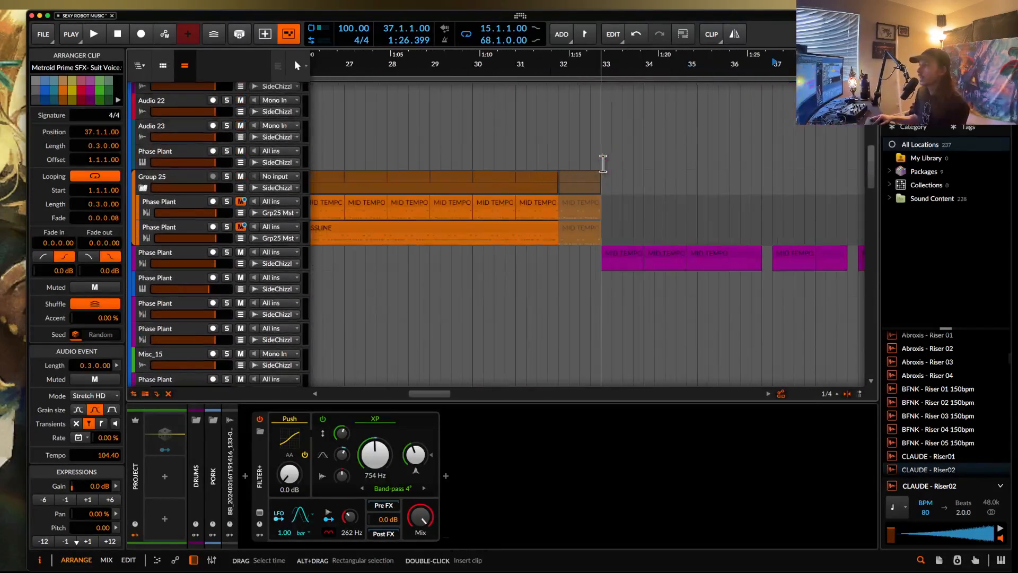
{"action": "left_click", "coordinate": [615, 254]}
{"action": "scroll", "coordinate": [637, 260], "scroll_direction": "up", "scroll_amount": 3}
{"action": "left_click_drag", "start_coordinate": [589, 265], "coordinate": [845, 267]}
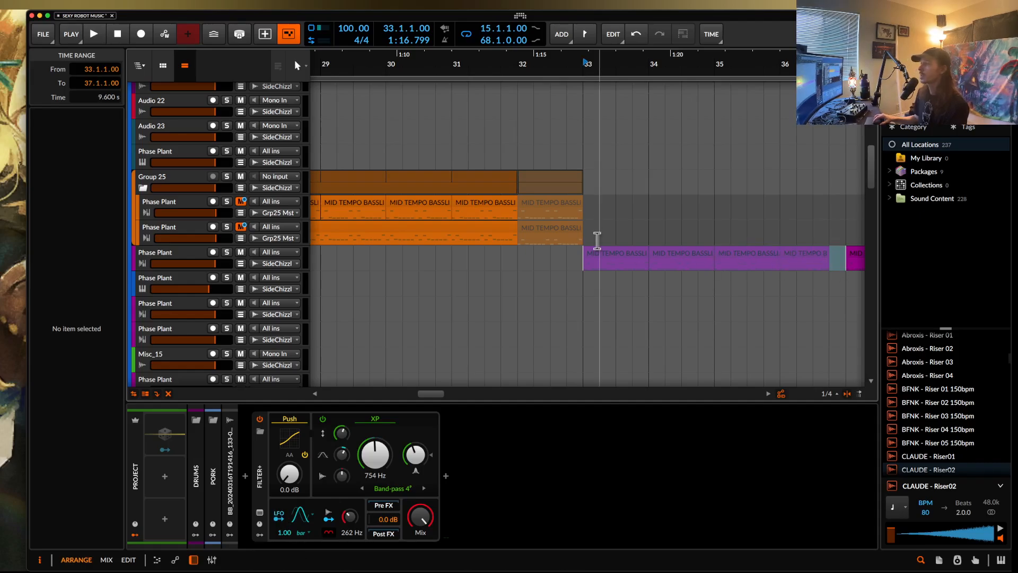
Open the purple bassline track's Phase Plant patch, close it, and select the track's clip at bar 33
{"action": "left_click", "coordinate": [182, 261]}
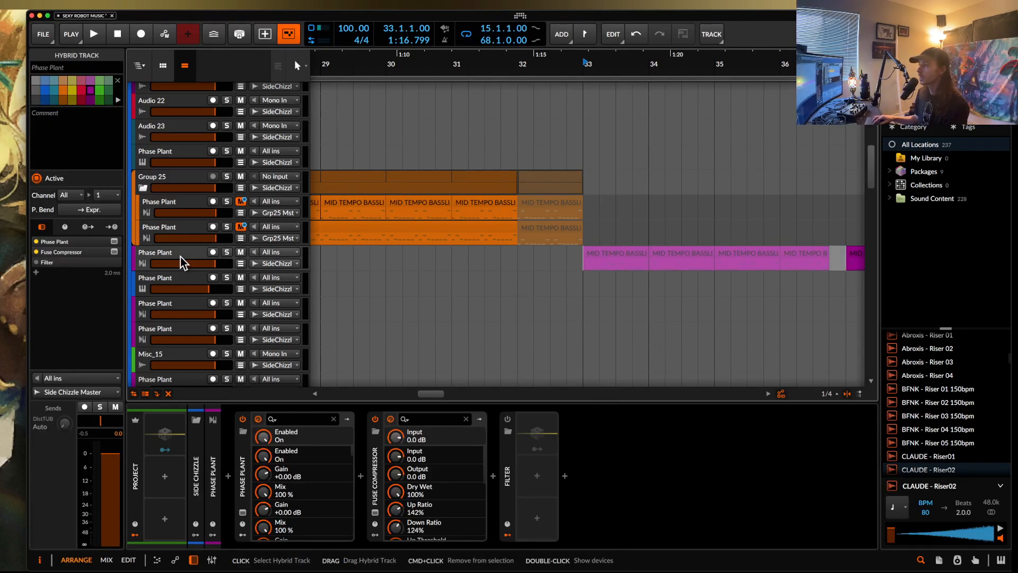
{"action": "left_click", "coordinate": [403, 280]}
{"action": "left_click", "coordinate": [609, 249]}
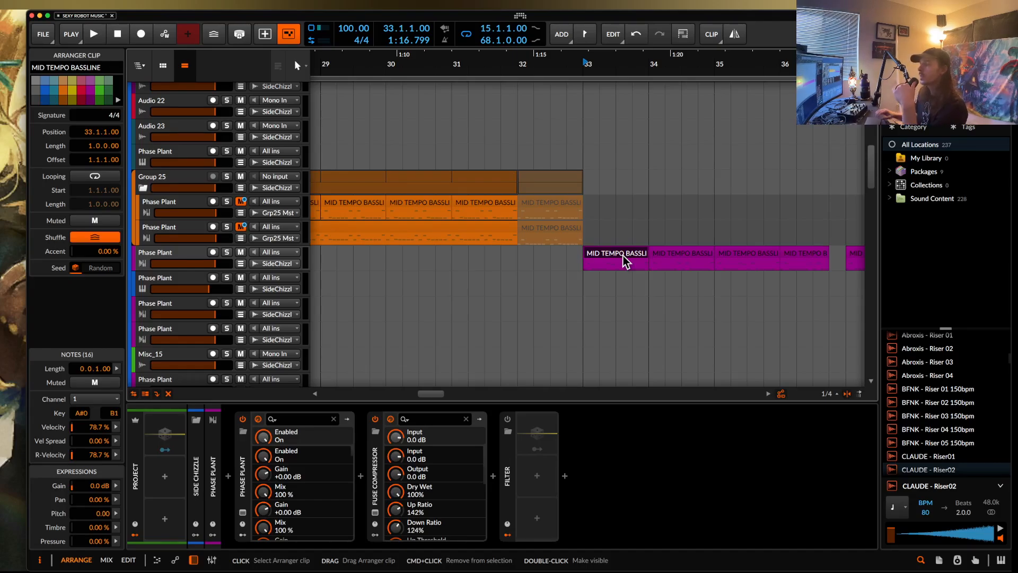
{"action": "left_click", "coordinate": [188, 262]}
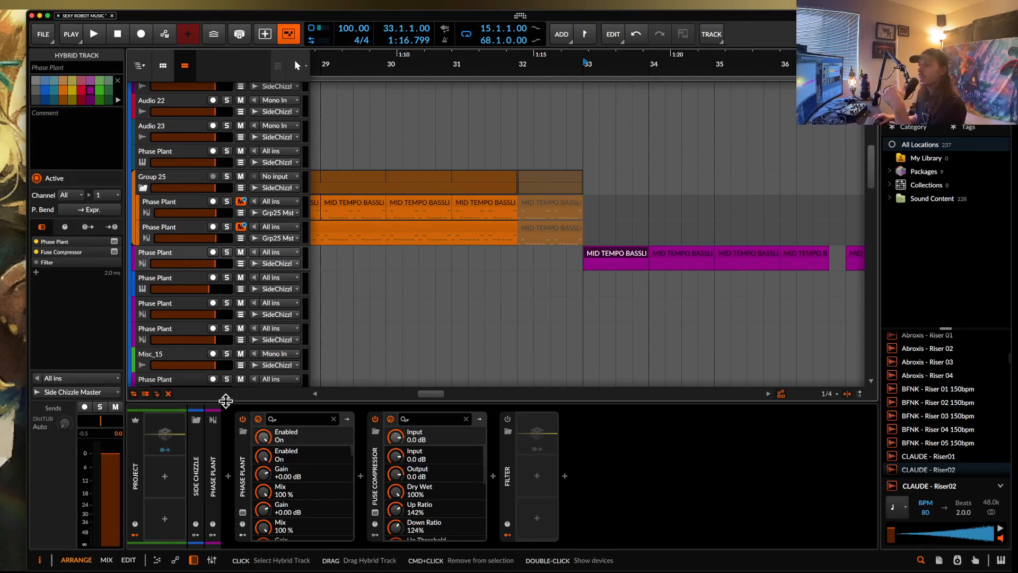
{"action": "left_click", "coordinate": [243, 512]}
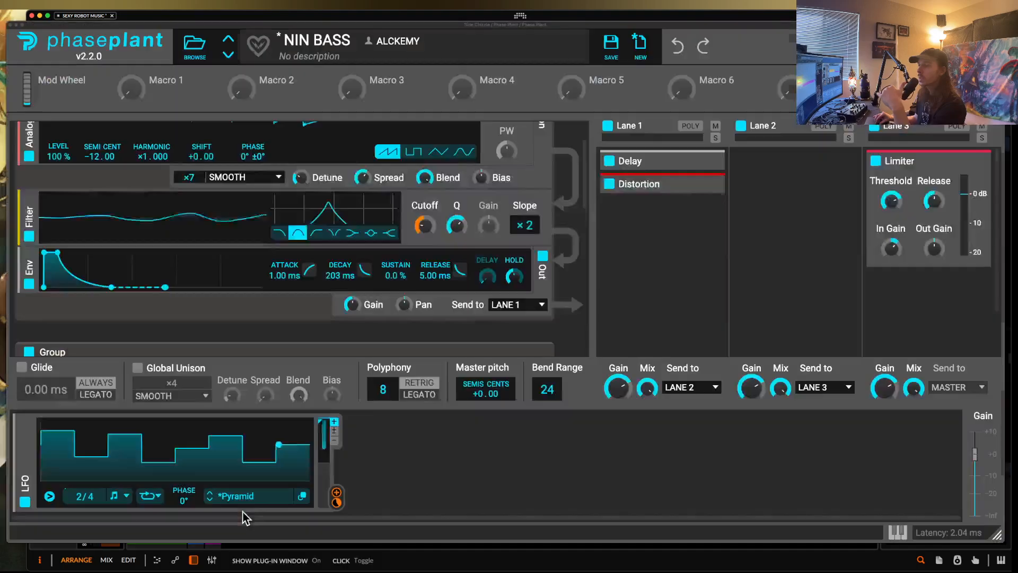
{"action": "left_click", "coordinate": [10, 25]}
{"action": "left_click", "coordinate": [626, 255]}
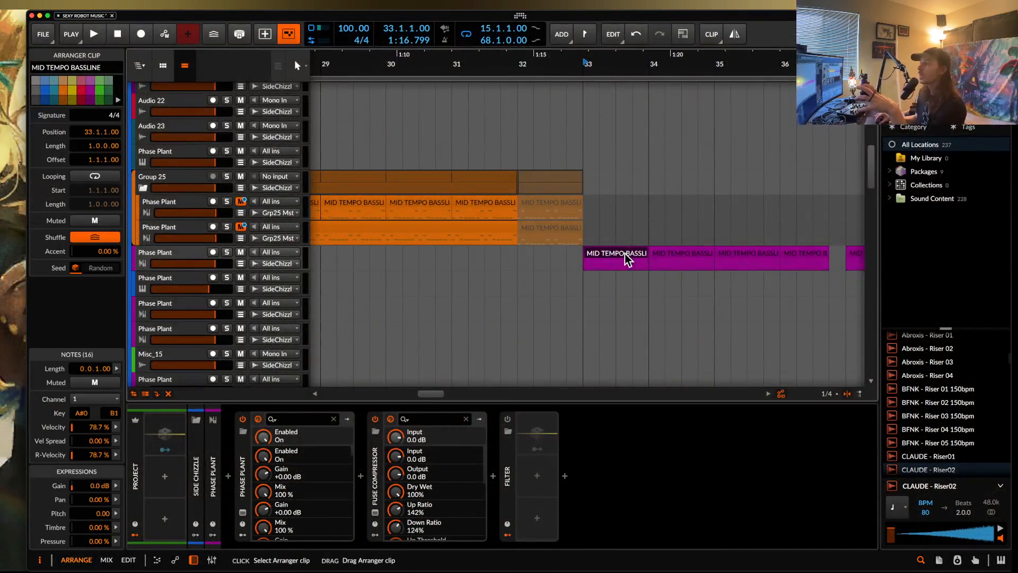
Set the loop region to the selected one-bar bassline clip at bar 33
{"action": "scroll", "coordinate": [599, 260], "scroll_direction": "right", "scroll_amount": 1}
{"action": "scroll", "coordinate": [600, 256], "scroll_direction": "right", "scroll_amount": 3}
{"action": "scroll", "coordinate": [600, 256], "scroll_direction": "left", "scroll_amount": 3}
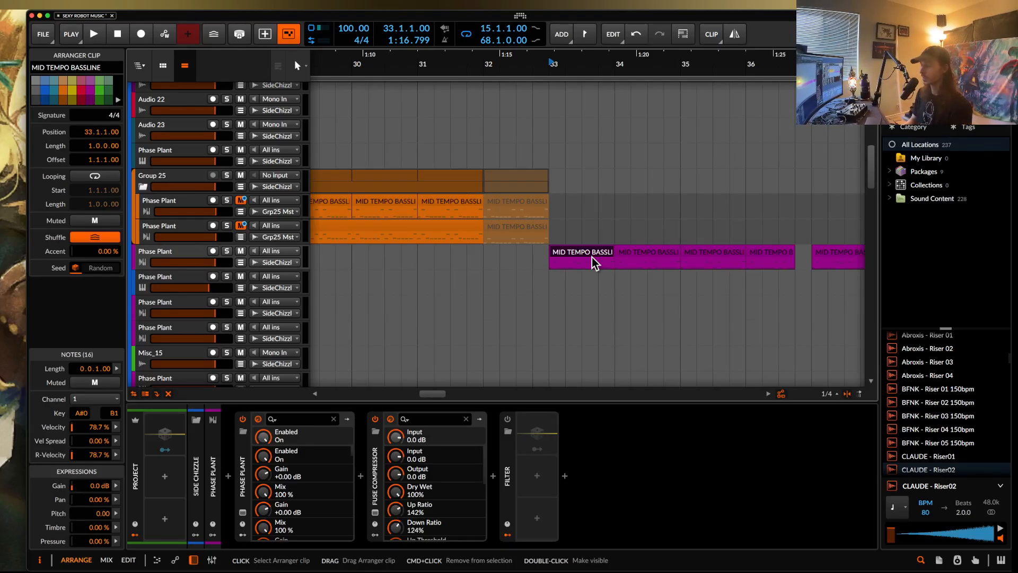
{"action": "key", "text": "super+l"}
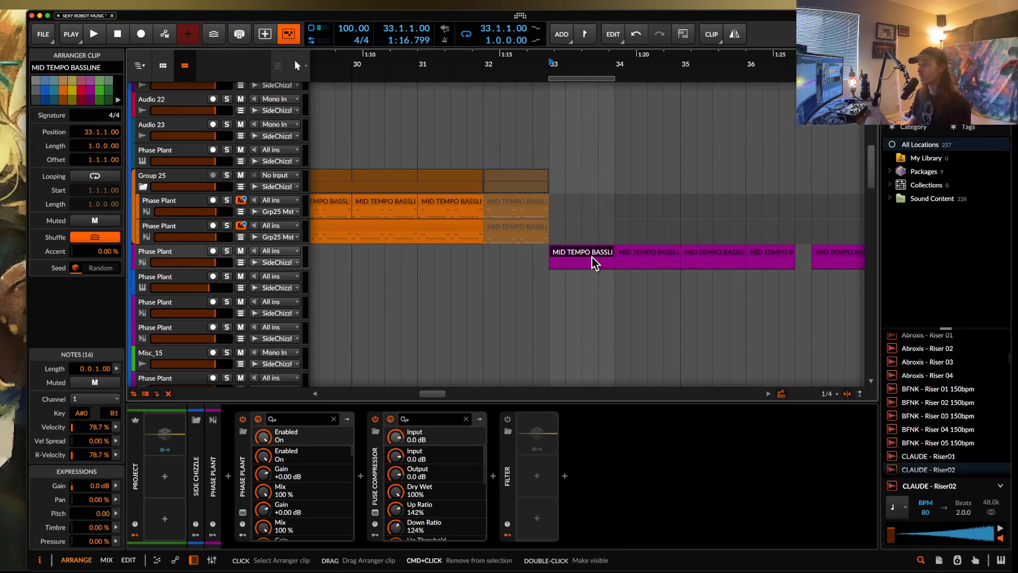
Examine the bassline clips from bar 33 to 37 against the drum tracks below, returning to the purple bassline track
{"action": "scroll", "coordinate": [591, 256], "scroll_direction": "down", "scroll_amount": 2}
{"action": "scroll", "coordinate": [591, 257], "scroll_direction": "right", "scroll_amount": 2}
{"action": "scroll", "coordinate": [591, 255], "scroll_direction": "down", "scroll_amount": 4}
{"action": "scroll", "coordinate": [591, 255], "scroll_direction": "right", "scroll_amount": 1}
{"action": "scroll", "coordinate": [586, 263], "scroll_direction": "up", "scroll_amount": 5}
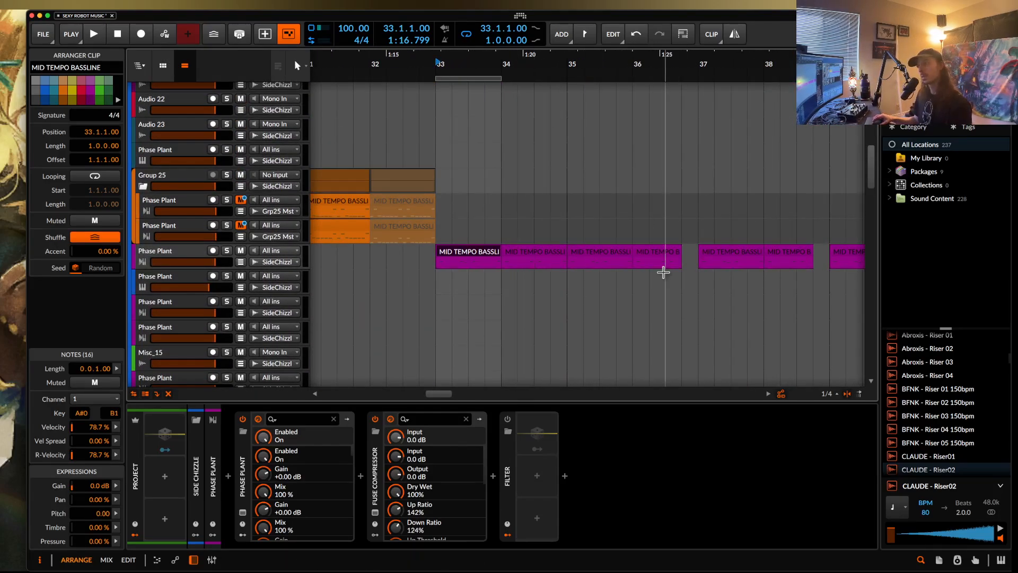
{"action": "scroll", "coordinate": [684, 260], "scroll_direction": "up", "scroll_amount": 4}
{"action": "scroll", "coordinate": [683, 259], "scroll_direction": "down", "scroll_amount": 5}
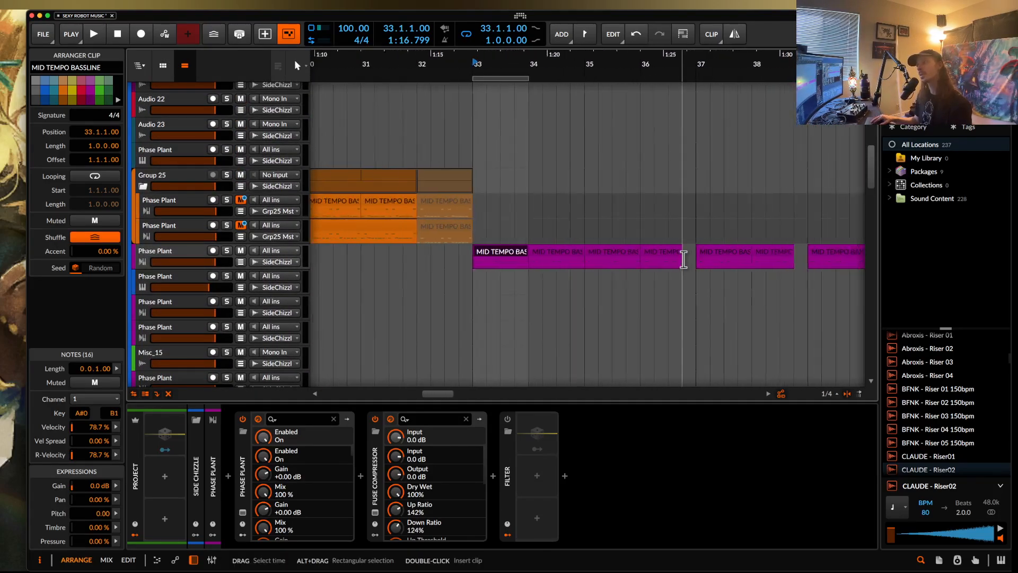
{"action": "scroll", "coordinate": [683, 260], "scroll_direction": "up", "scroll_amount": 3}
{"action": "scroll", "coordinate": [683, 259], "scroll_direction": "down", "scroll_amount": 5}
{"action": "scroll", "coordinate": [683, 260], "scroll_direction": "down", "scroll_amount": 10}
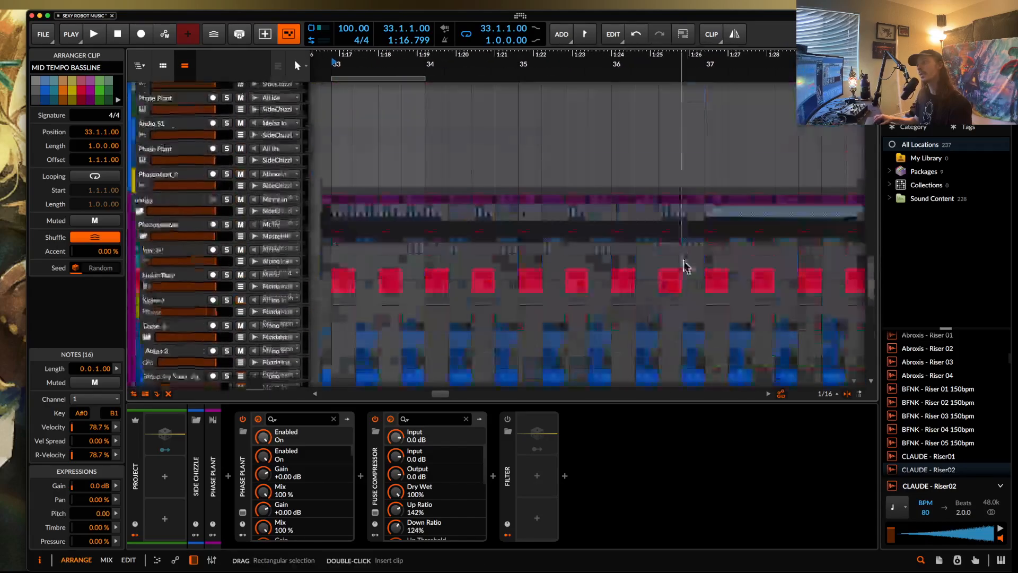
{"action": "scroll", "coordinate": [683, 260], "scroll_direction": "up", "scroll_amount": 12}
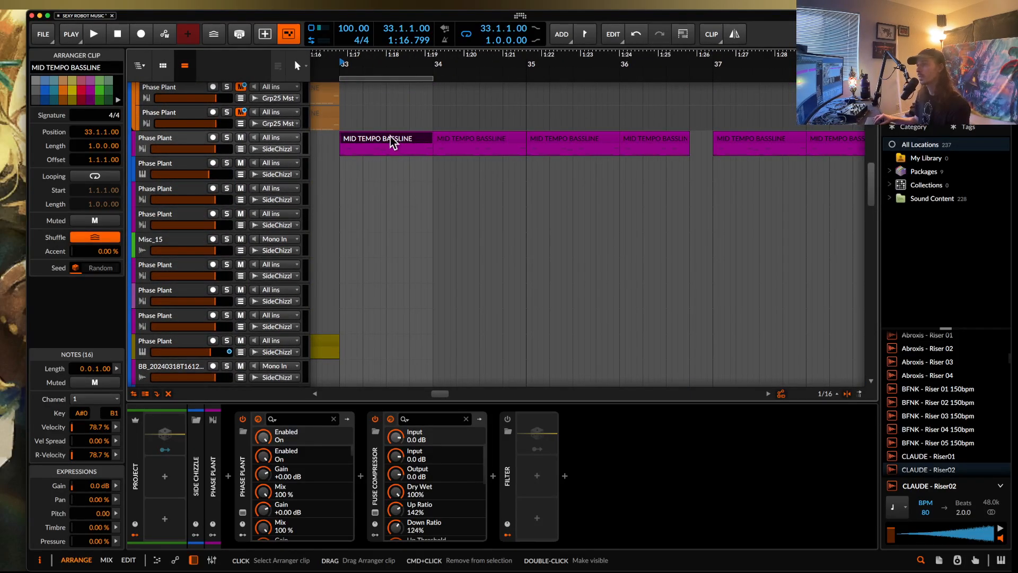
Play the one-bar loop at bar 33, stop playback, and select the bassline clip again
{"action": "scroll", "coordinate": [389, 135], "scroll_direction": "down", "scroll_amount": 3}
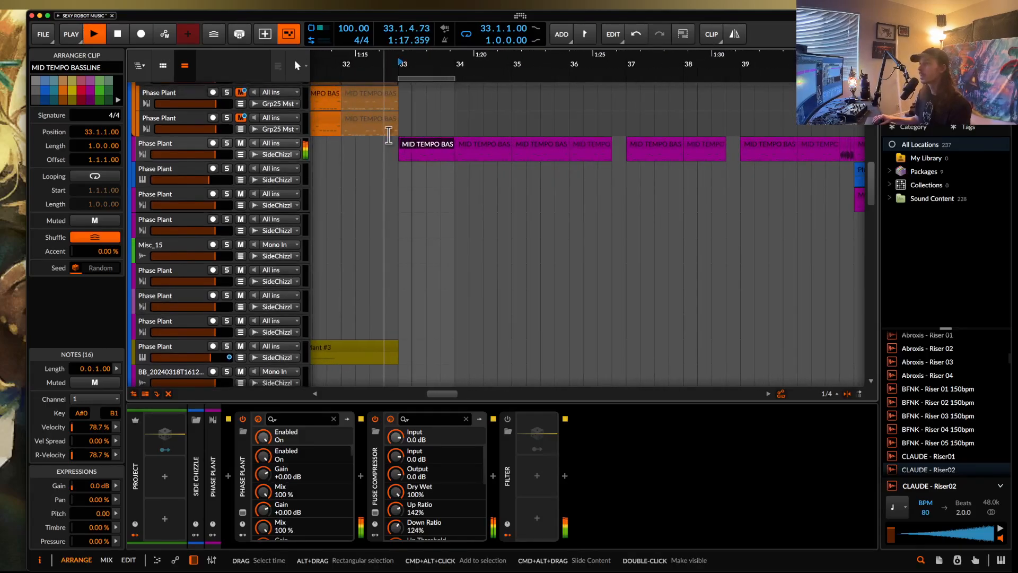
{"action": "scroll", "coordinate": [388, 136], "scroll_direction": "up", "scroll_amount": 2}
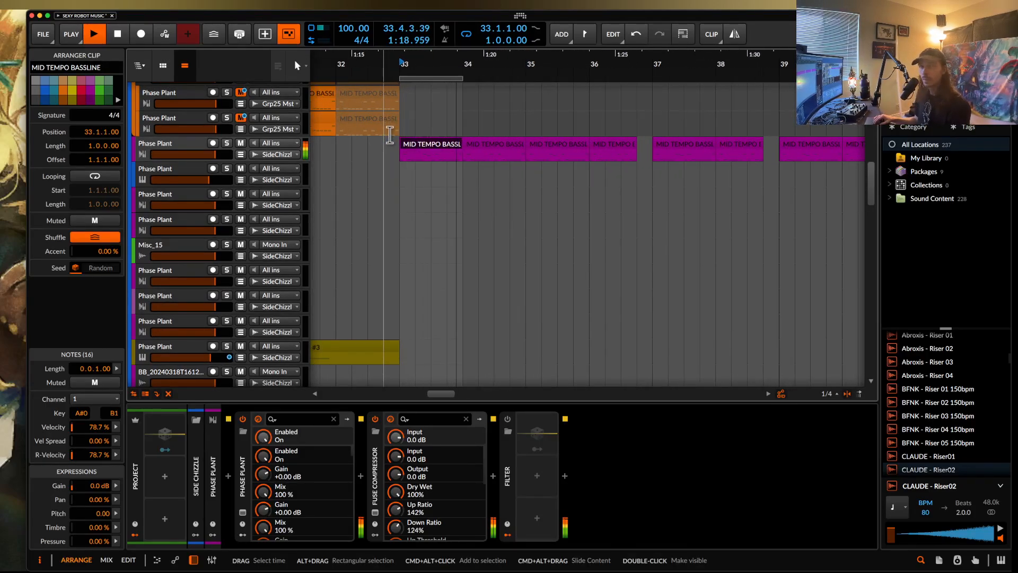
{"action": "key", "text": "space"}
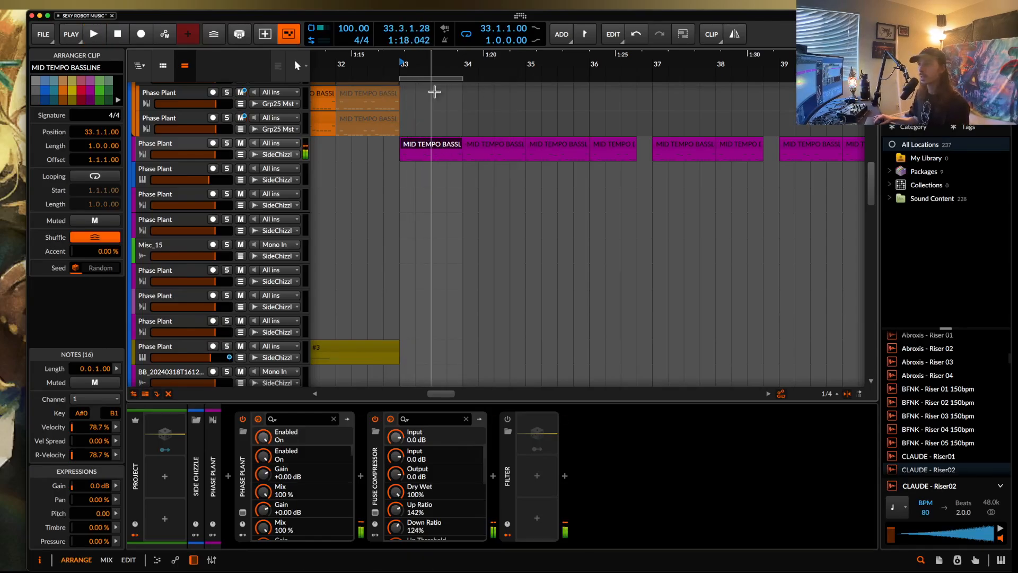
{"action": "left_click", "coordinate": [429, 146]}
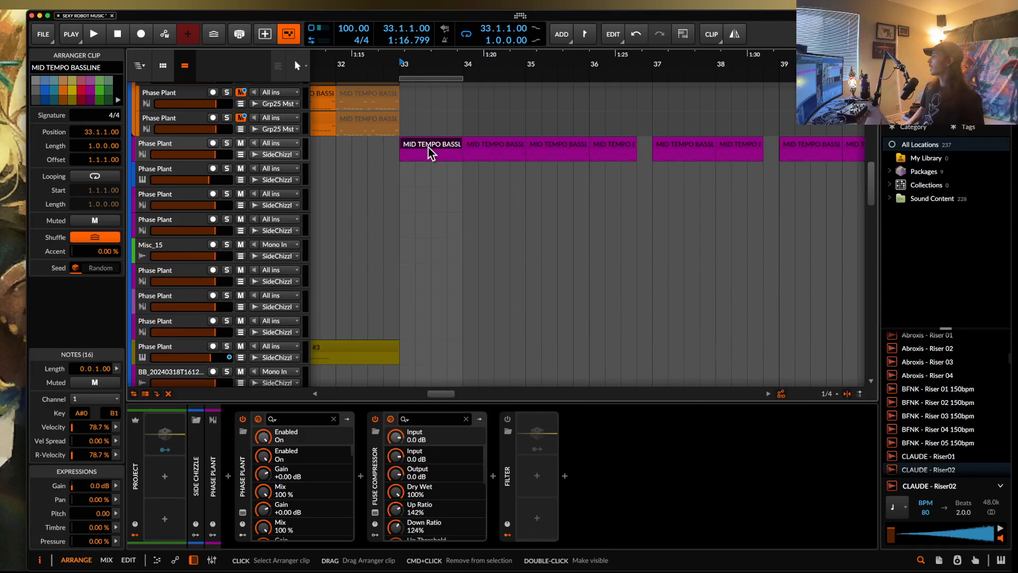
Look over the purple track's following clips and extend the loop region to four bars, from bar 33 to 37
{"action": "scroll", "coordinate": [428, 147], "scroll_direction": "right", "scroll_amount": 4}
{"action": "scroll", "coordinate": [428, 147], "scroll_direction": "down", "scroll_amount": 4}
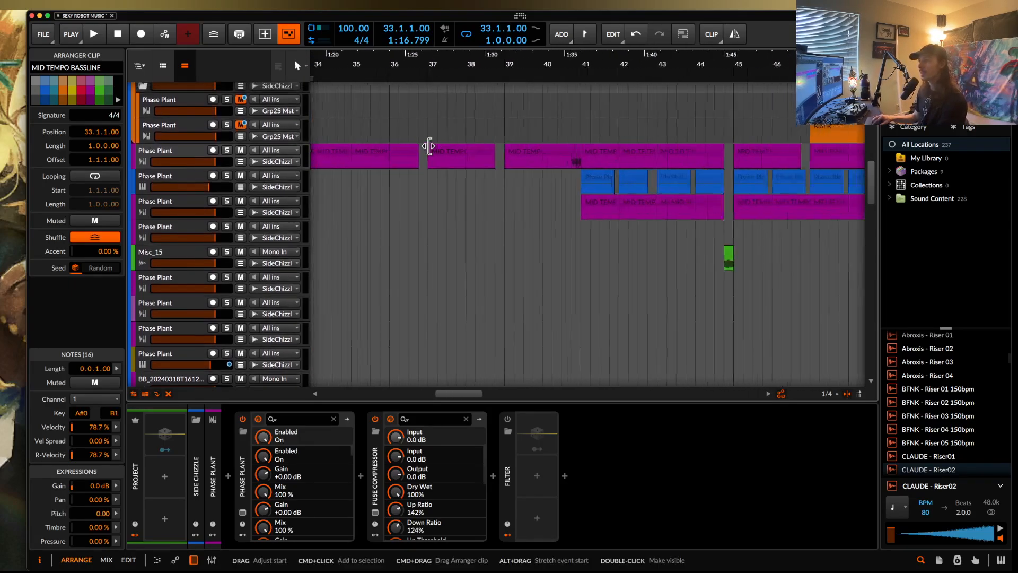
{"action": "scroll", "coordinate": [427, 147], "scroll_direction": "left", "scroll_amount": 4}
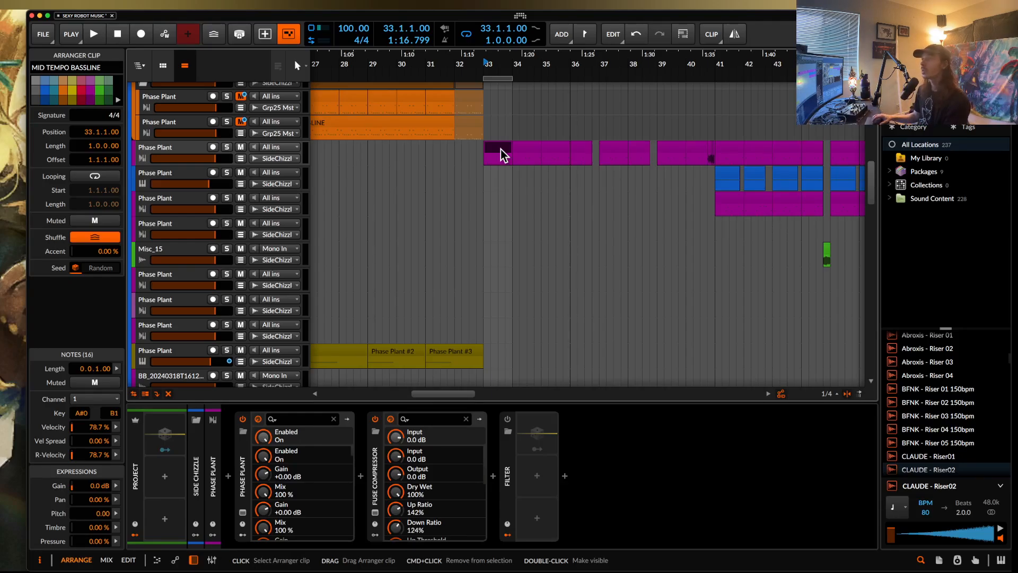
{"action": "left_click", "coordinate": [509, 78]}
{"action": "left_click_drag", "start_coordinate": [509, 78], "coordinate": [600, 79]}
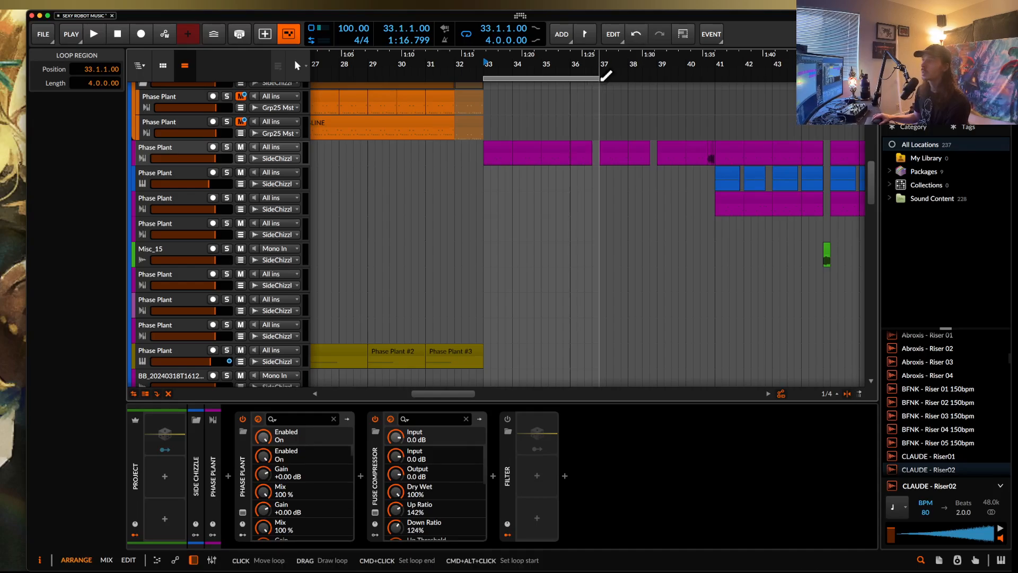
Locate and select the short Audio 48 clip at 36.4, just before the end of the loop
{"action": "scroll", "coordinate": [584, 94], "scroll_direction": "right", "scroll_amount": 1}
{"action": "scroll", "coordinate": [585, 94], "scroll_direction": "down", "scroll_amount": 1}
{"action": "scroll", "coordinate": [584, 94], "scroll_direction": "up", "scroll_amount": 5}
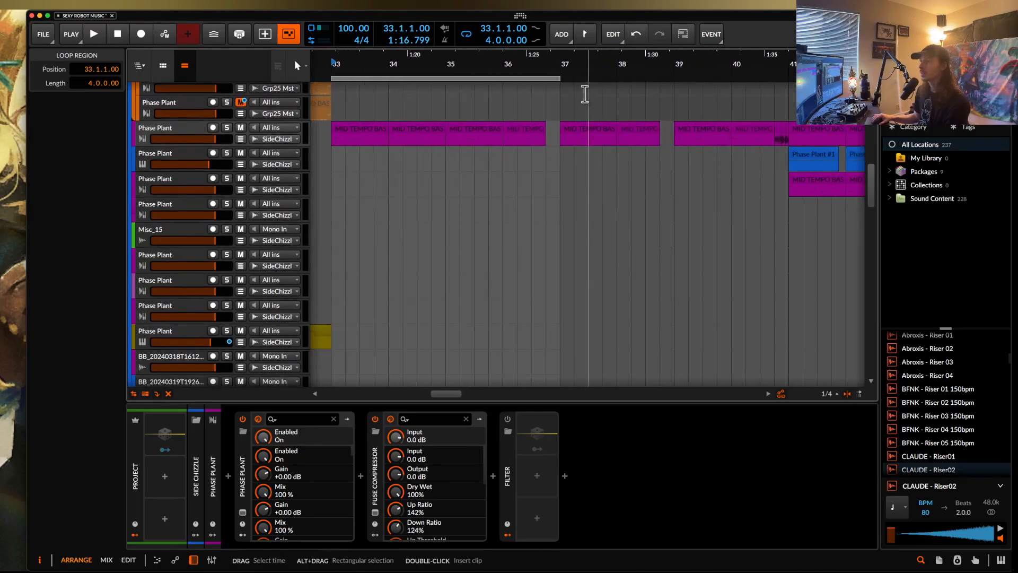
{"action": "scroll", "coordinate": [584, 94], "scroll_direction": "down", "scroll_amount": 12}
{"action": "scroll", "coordinate": [584, 93], "scroll_direction": "up", "scroll_amount": 5}
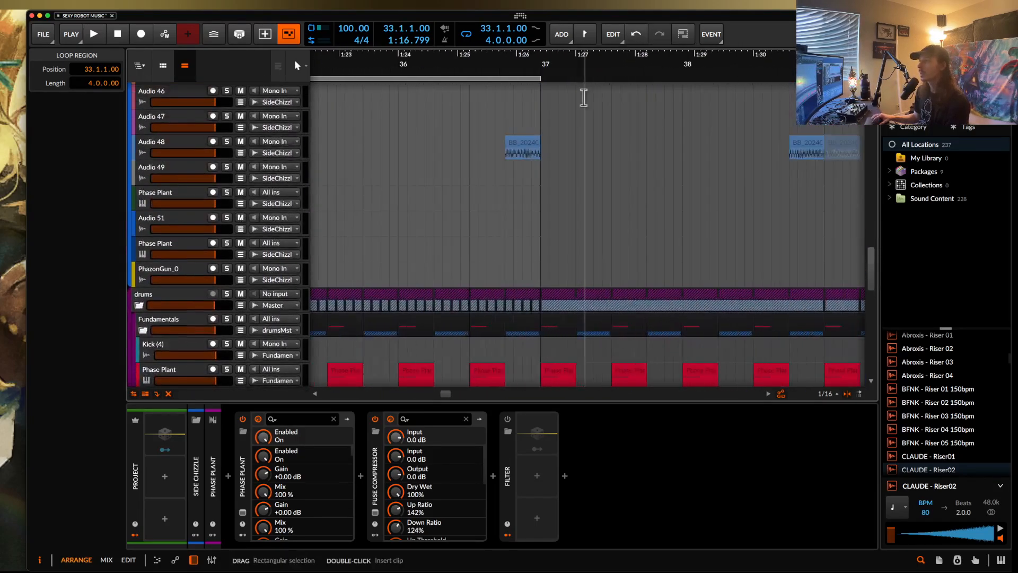
{"action": "left_click", "coordinate": [523, 143]}
Start playing the four-bar loop from bar 33 and return to the purple bassline track
{"action": "scroll", "coordinate": [523, 142], "scroll_direction": "up", "scroll_amount": 3}
{"action": "key", "text": "space"}
{"action": "scroll", "coordinate": [496, 159], "scroll_direction": "down", "scroll_amount": 5}
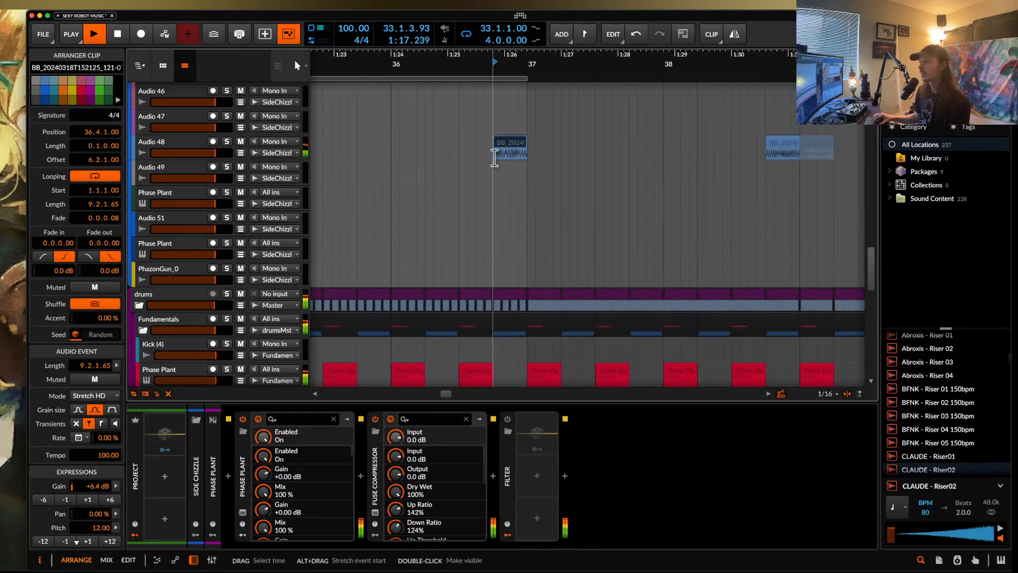
{"action": "scroll", "coordinate": [494, 157], "scroll_direction": "up", "scroll_amount": 5}
{"action": "scroll", "coordinate": [494, 158], "scroll_direction": "up", "scroll_amount": 15}
{"action": "scroll", "coordinate": [494, 158], "scroll_direction": "down", "scroll_amount": 5}
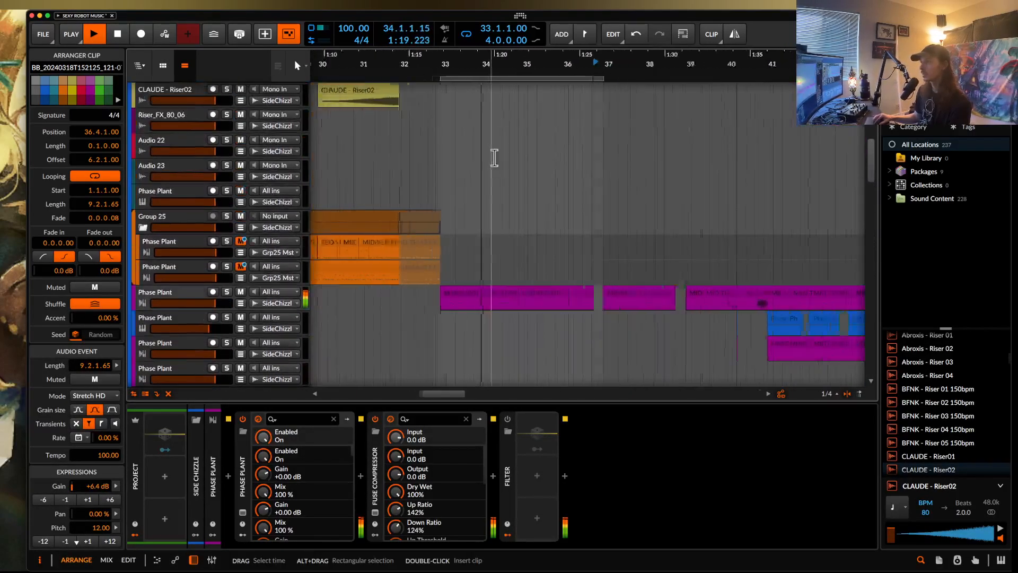
Follow the purple bassline track to the end of the four-bar loop at bar 37 and stop playback
{"action": "scroll", "coordinate": [494, 158], "scroll_direction": "down", "scroll_amount": 3}
{"action": "scroll", "coordinate": [494, 158], "scroll_direction": "up", "scroll_amount": 3}
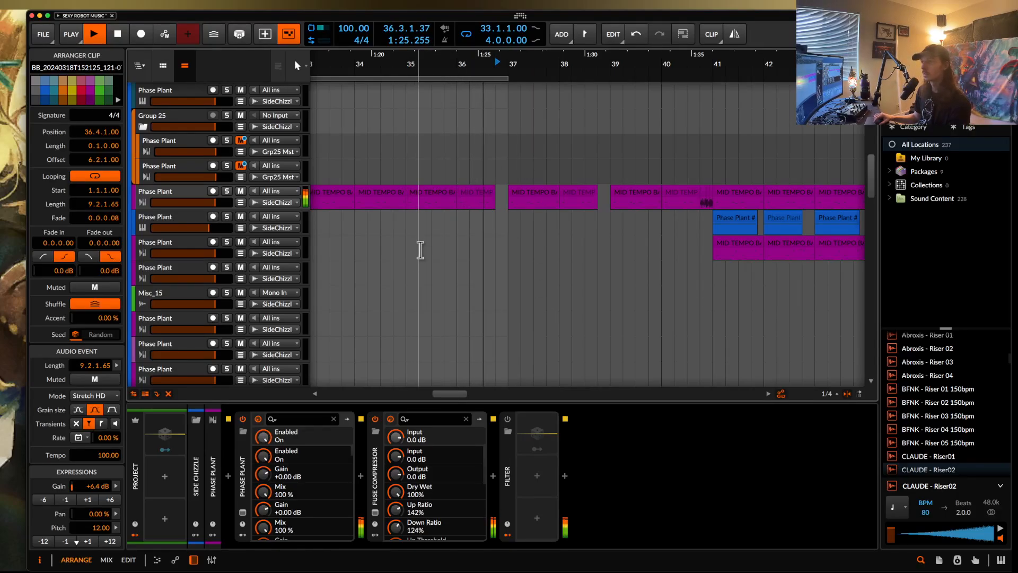
{"action": "key", "text": "space"}
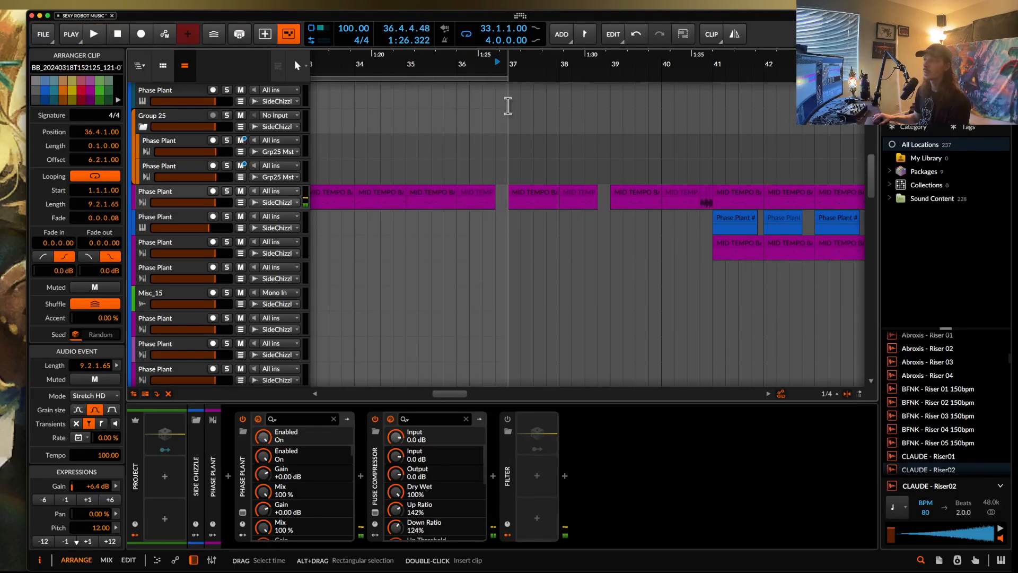
Look over the layers entering around bar 41 and move the four-bar loop region to start at bar 37
{"action": "scroll", "coordinate": [507, 105], "scroll_direction": "down", "scroll_amount": 6}
{"action": "scroll", "coordinate": [507, 105], "scroll_direction": "right", "scroll_amount": 2}
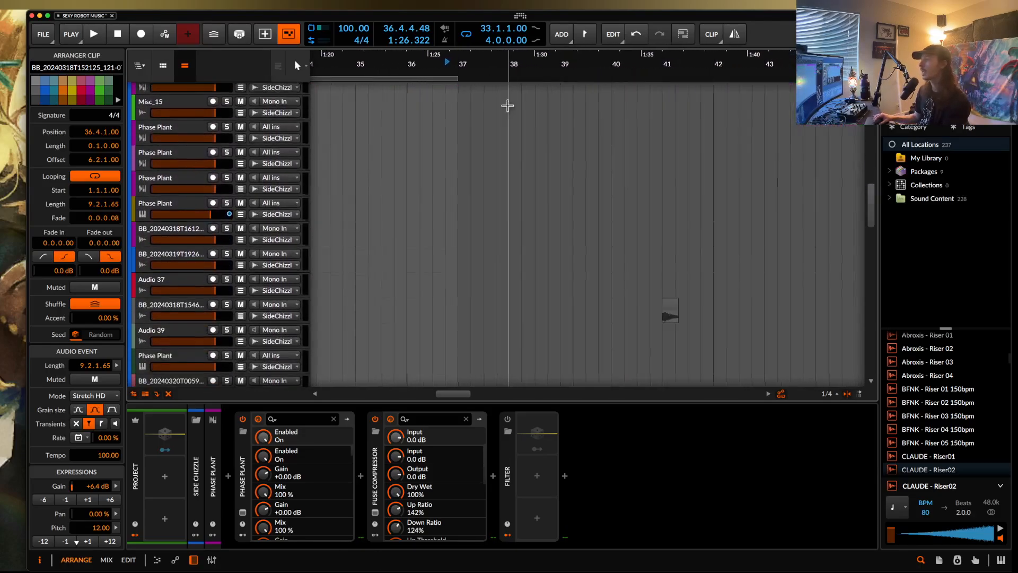
{"action": "scroll", "coordinate": [507, 105], "scroll_direction": "up", "scroll_amount": 6}
{"action": "scroll", "coordinate": [508, 106], "scroll_direction": "down", "scroll_amount": 2}
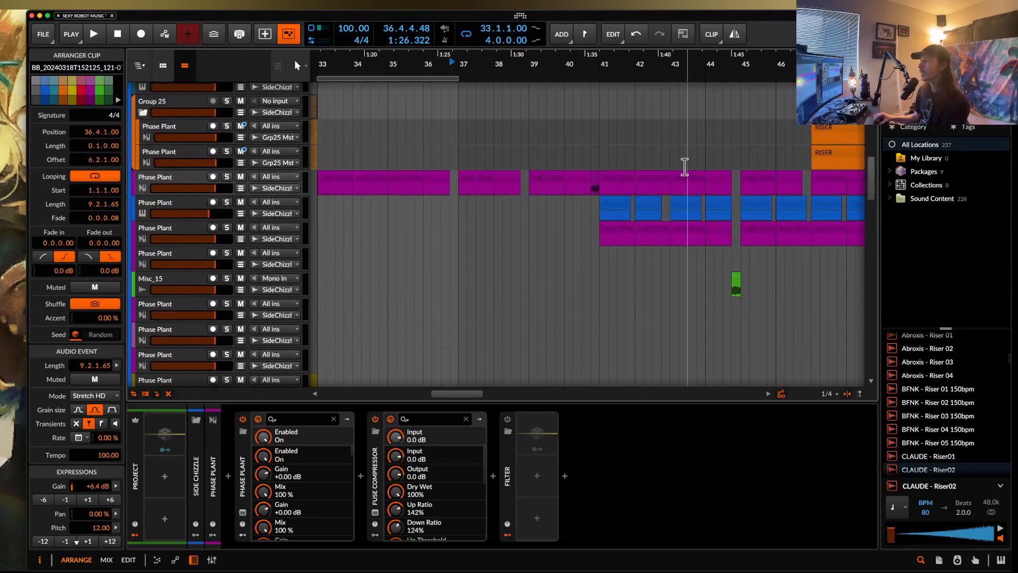
{"action": "scroll", "coordinate": [699, 178], "scroll_direction": "up", "scroll_amount": 3}
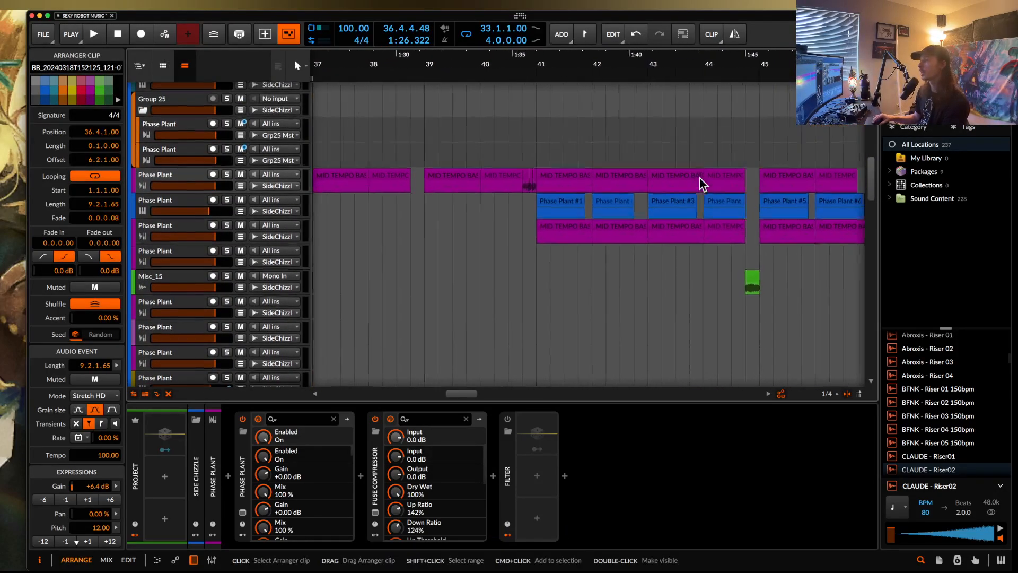
{"action": "scroll", "coordinate": [700, 178], "scroll_direction": "down", "scroll_amount": 1}
{"action": "scroll", "coordinate": [699, 178], "scroll_direction": "right", "scroll_amount": 2}
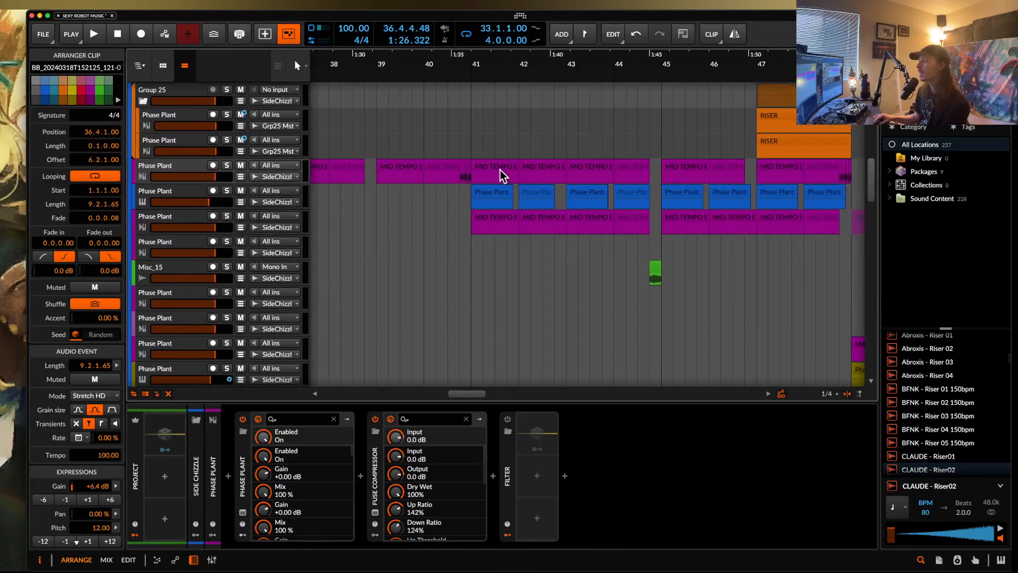
{"action": "scroll", "coordinate": [500, 168], "scroll_direction": "left", "scroll_amount": 2}
{"action": "scroll", "coordinate": [500, 168], "scroll_direction": "left", "scroll_amount": 1}
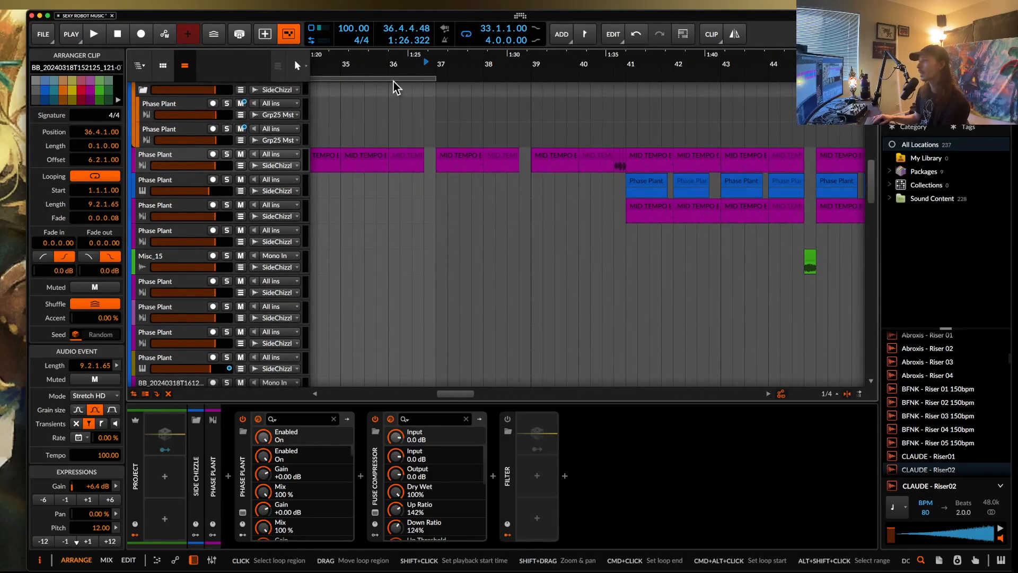
{"action": "left_click_drag", "start_coordinate": [393, 82], "coordinate": [580, 87]}
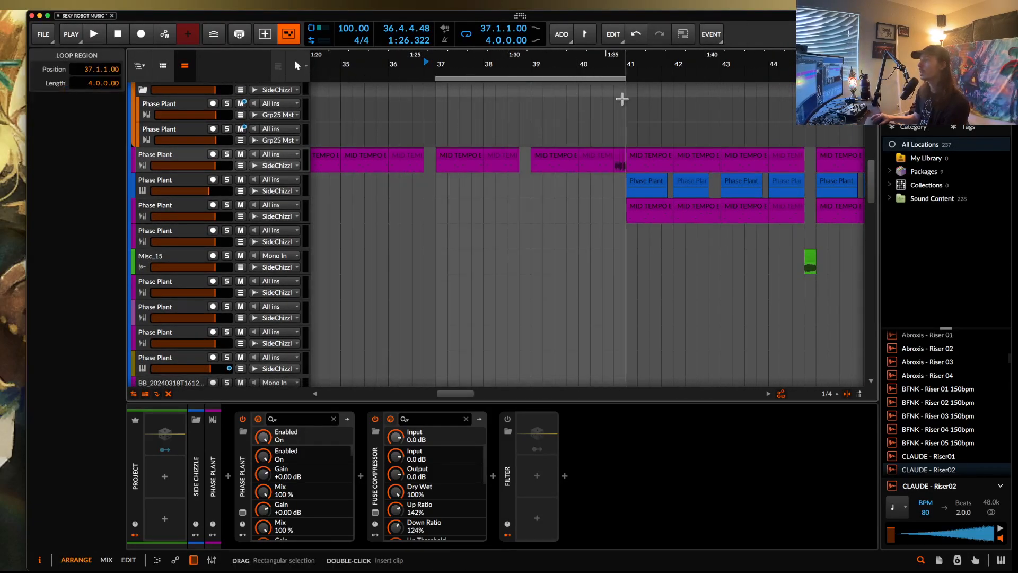
Select the short MID TEMPO BASSLINE bounce clip at 40.4, play the end of the loop, and stop playback
{"action": "scroll", "coordinate": [617, 103], "scroll_direction": "up", "scroll_amount": 5}
{"action": "left_click", "coordinate": [602, 155]}
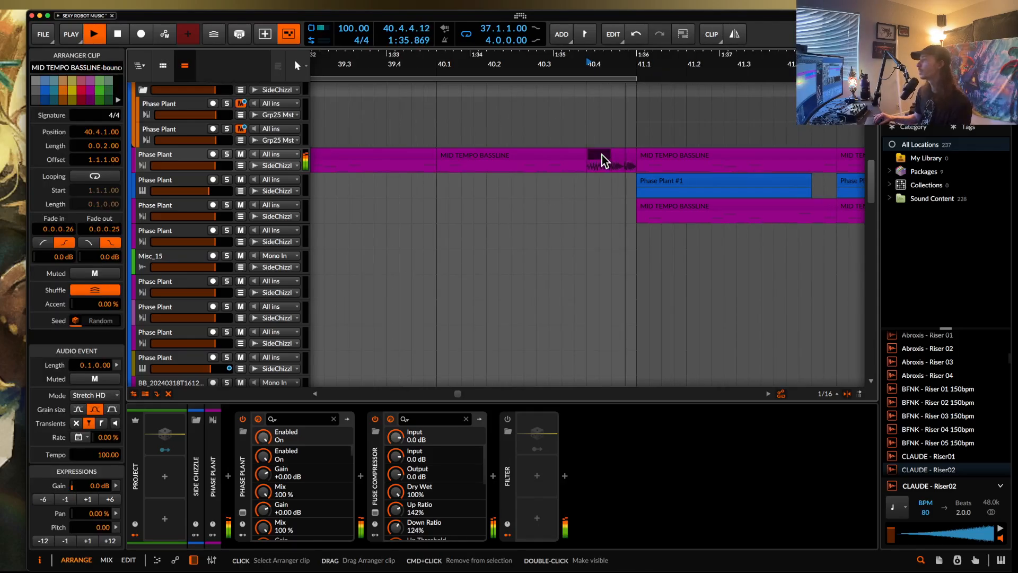
{"action": "key", "text": "space"}
{"action": "scroll", "coordinate": [466, 167], "scroll_direction": "down", "scroll_amount": 4}
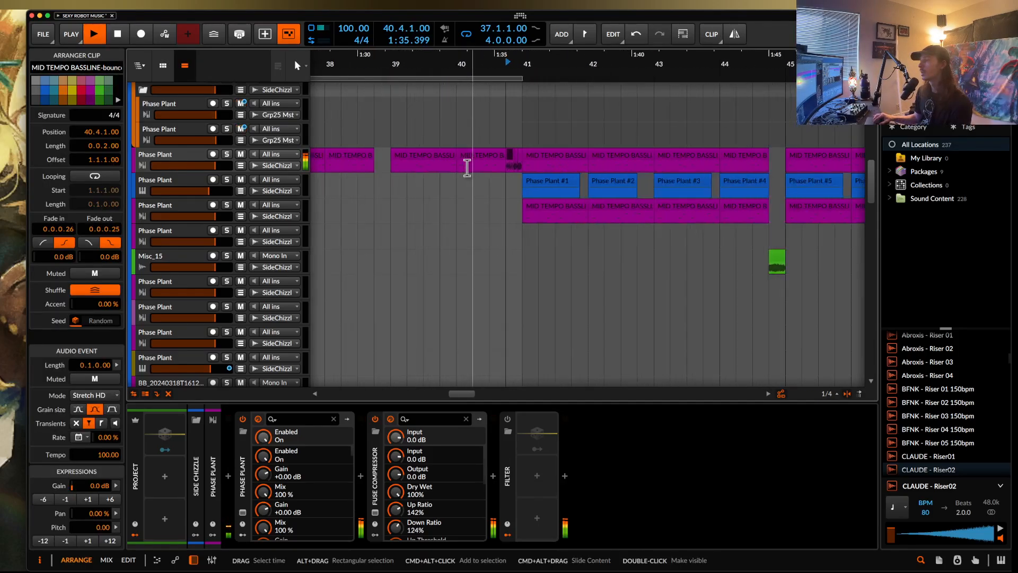
{"action": "key", "text": "space"}
Locate the teal audio clip at bar 40 and extend the loop region to seven bars, from bar 37 to 44
{"action": "scroll", "coordinate": [467, 168], "scroll_direction": "down", "scroll_amount": 10}
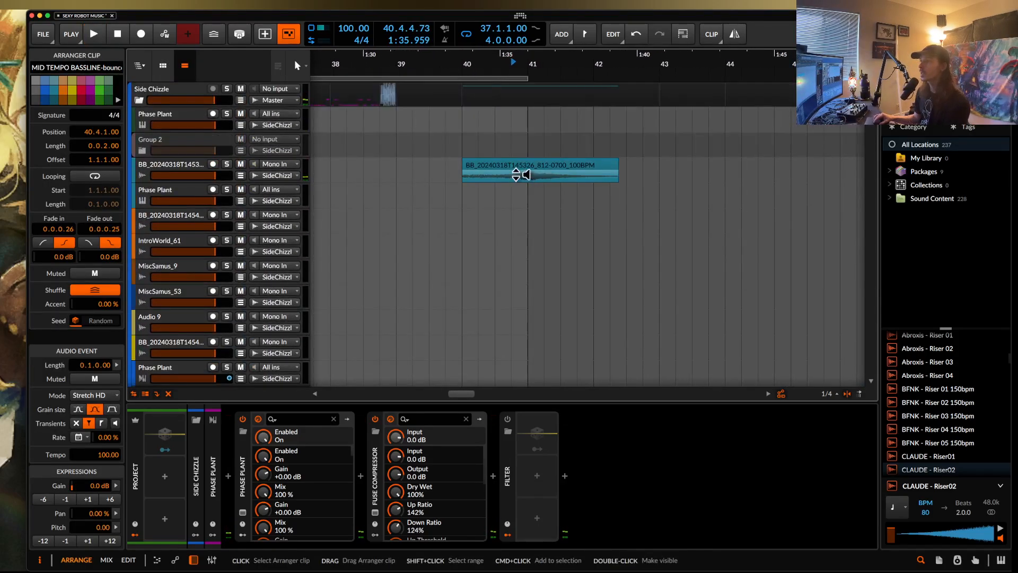
{"action": "left_click", "coordinate": [445, 178]}
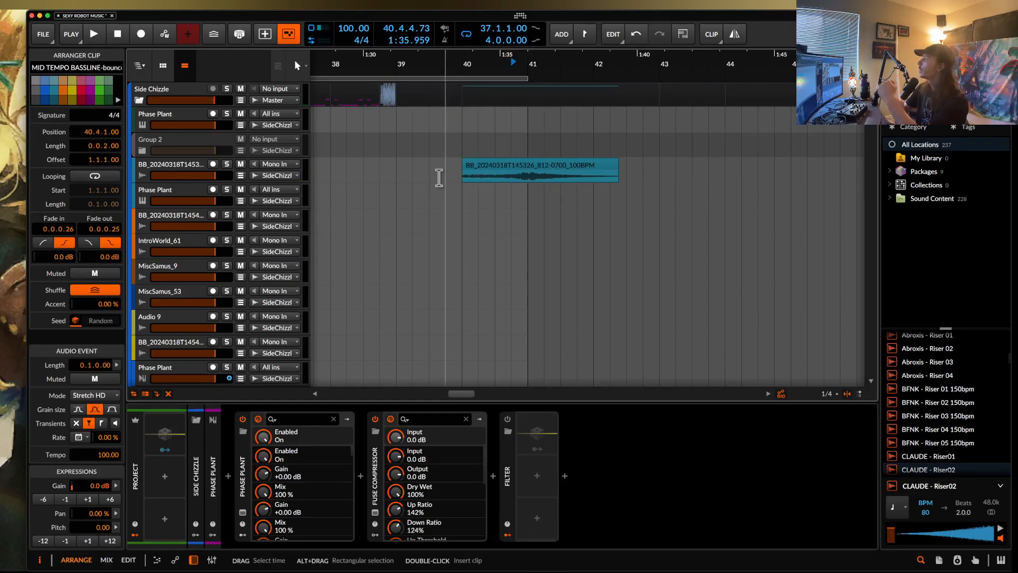
{"action": "left_click", "coordinate": [528, 116]}
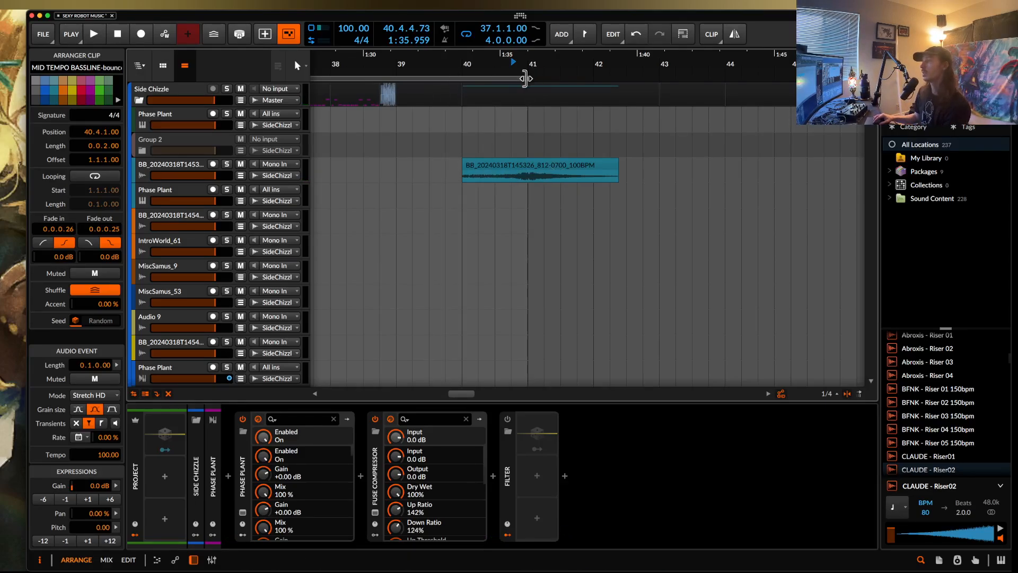
{"action": "left_click_drag", "start_coordinate": [525, 78], "coordinate": [716, 85]}
{"action": "scroll", "coordinate": [578, 166], "scroll_direction": "down", "scroll_amount": 1}
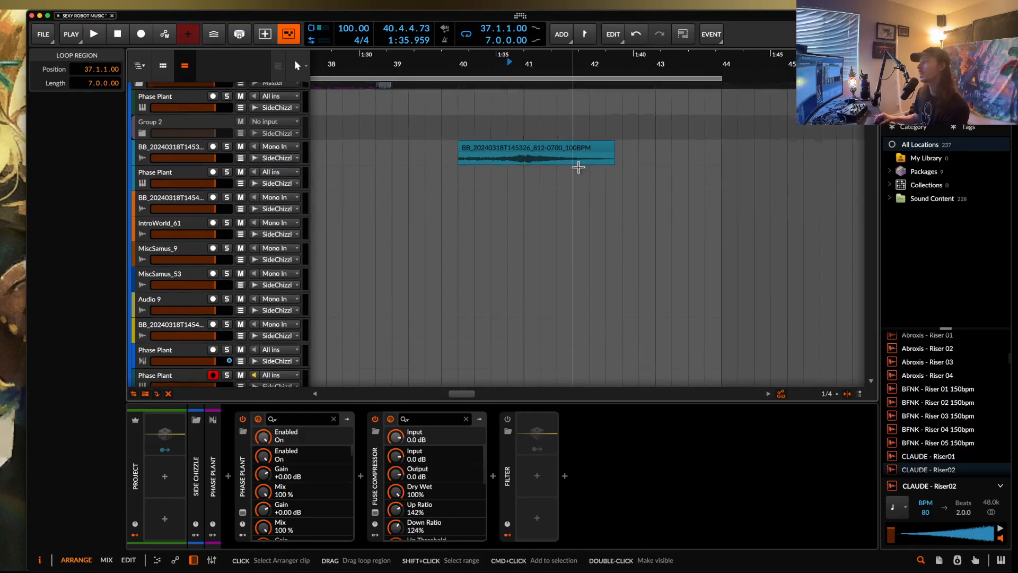
Select the teal clip at bar 40, audition its track in solo, then unsolo it and stop playback
{"action": "scroll", "coordinate": [580, 166], "scroll_direction": "up", "scroll_amount": 1}
{"action": "left_click", "coordinate": [576, 164]}
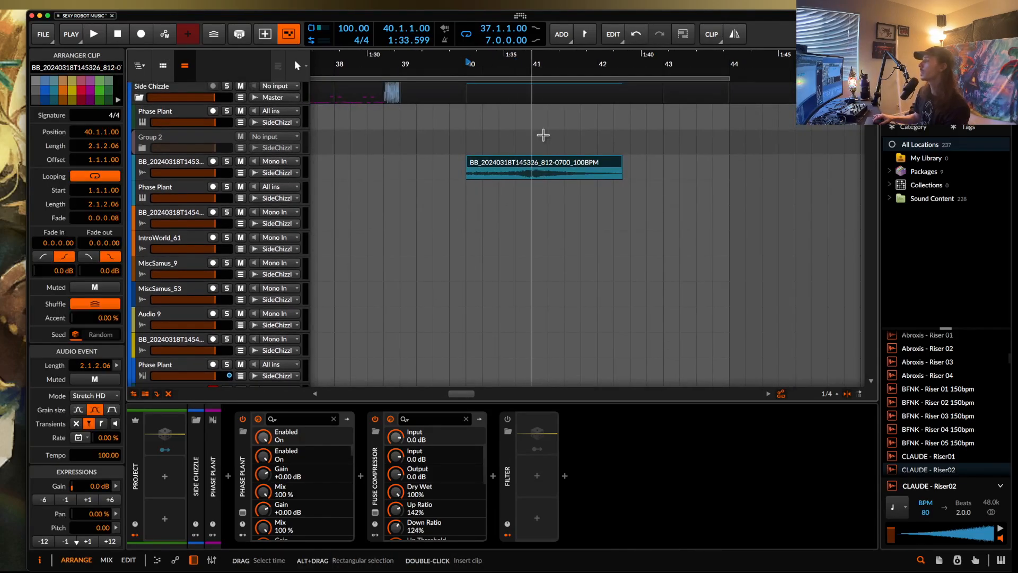
{"action": "left_click", "coordinate": [477, 173]}
{"action": "scroll", "coordinate": [475, 173], "scroll_direction": "down", "scroll_amount": 10}
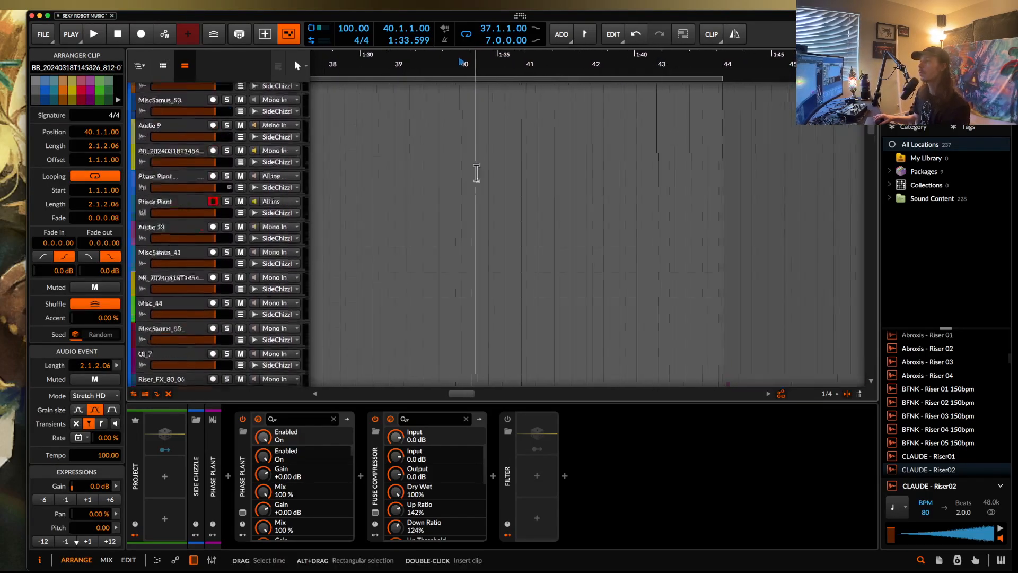
{"action": "scroll", "coordinate": [475, 173], "scroll_direction": "up", "scroll_amount": 10}
{"action": "left_click", "coordinate": [224, 165]}
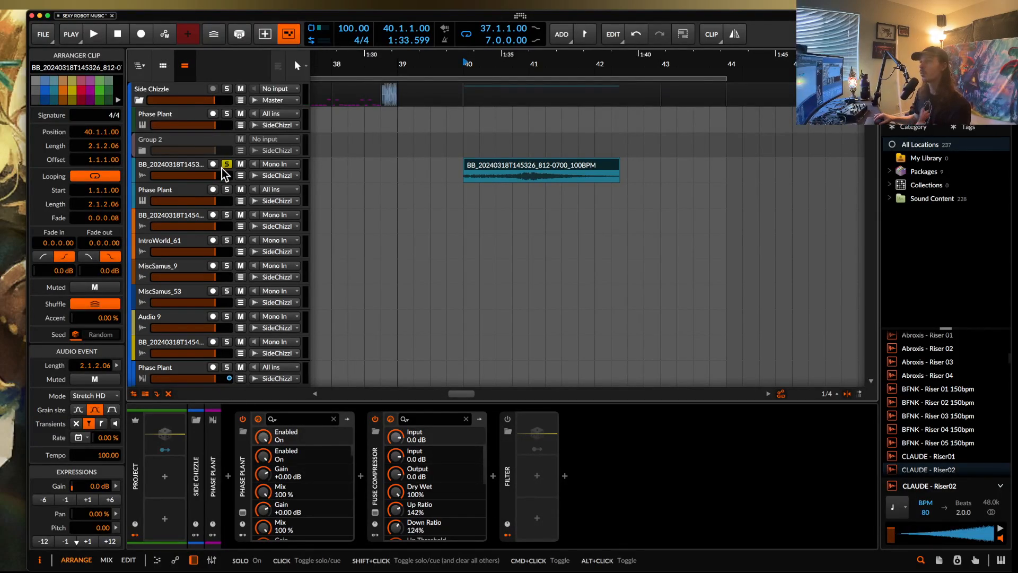
{"action": "key", "text": "space"}
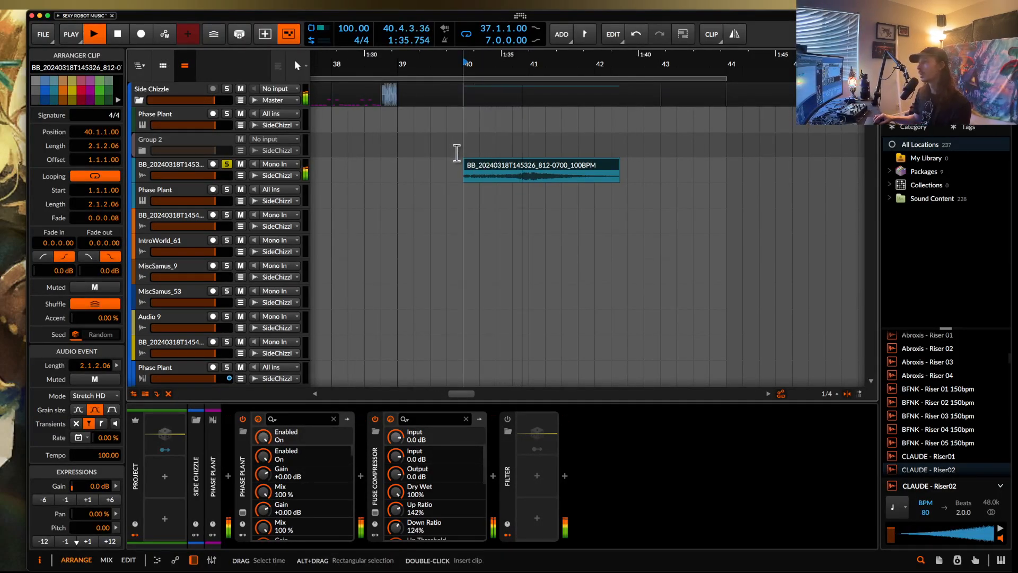
{"action": "left_click", "coordinate": [227, 164]}
{"action": "key", "text": "space"}
Mark the teal clip's range from bar 40 to 41, then place the playback position at 41.1.1.00
{"action": "left_click_drag", "start_coordinate": [464, 182], "coordinate": [526, 179]}
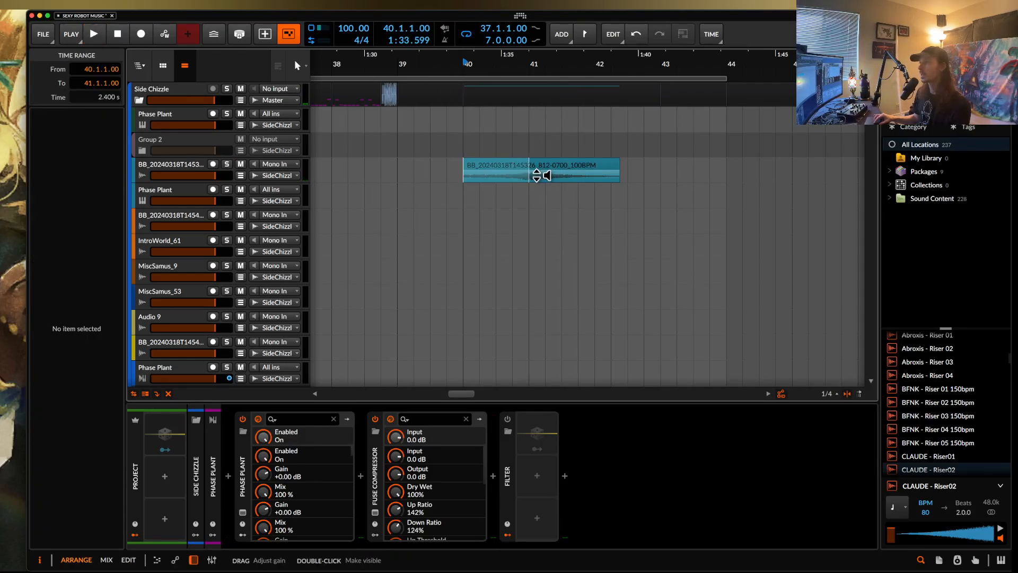
{"action": "left_click", "coordinate": [536, 175]}
{"action": "left_click", "coordinate": [533, 176]}
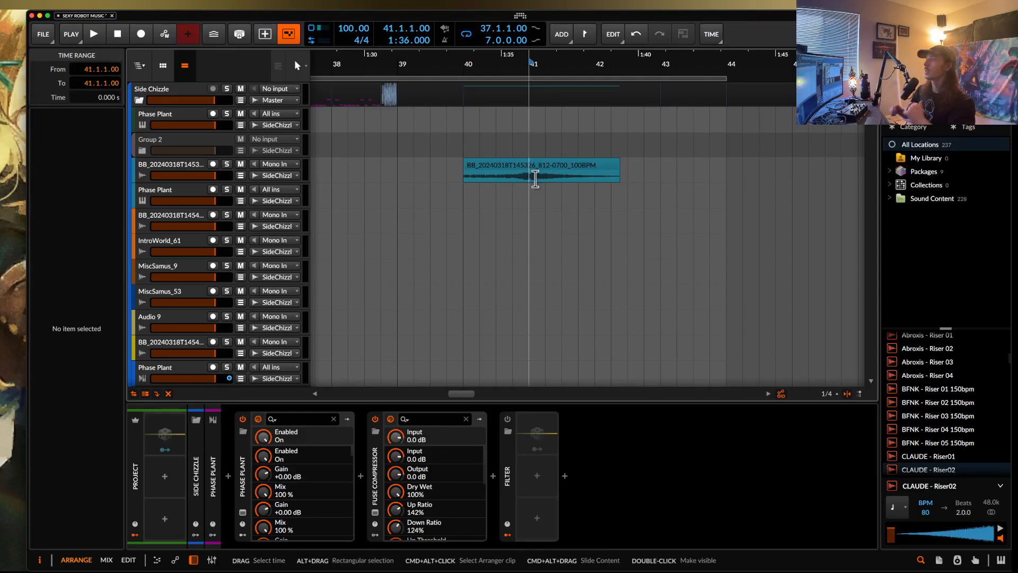
Move the loop region to bar 41, set its length to 7.3.0.00, and place the playback start at bar 41
{"action": "scroll", "coordinate": [535, 178], "scroll_direction": "down", "scroll_amount": 15}
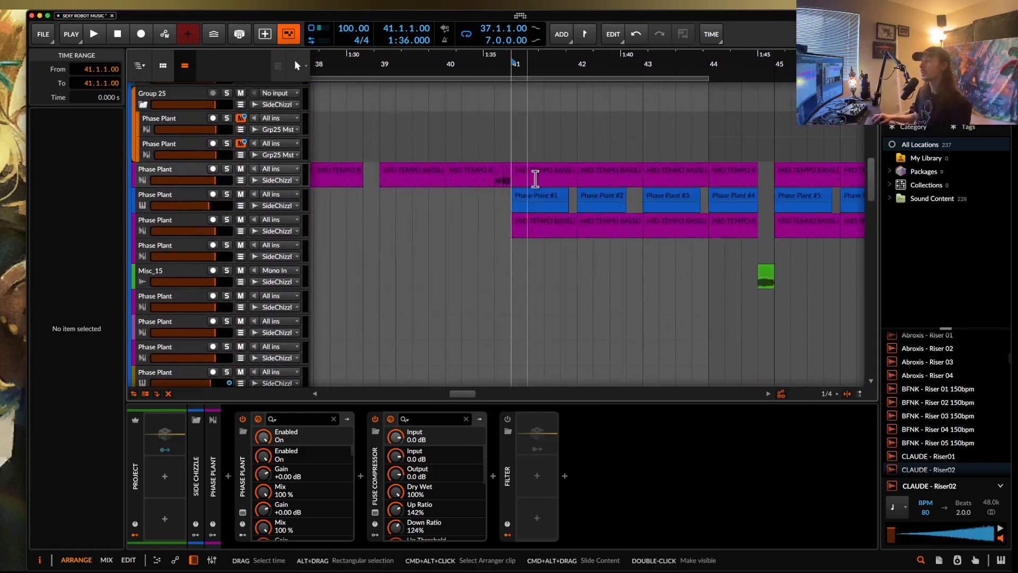
{"action": "scroll", "coordinate": [536, 178], "scroll_direction": "down", "scroll_amount": 3}
{"action": "scroll", "coordinate": [562, 154], "scroll_direction": "up", "scroll_amount": 1}
{"action": "left_click", "coordinate": [609, 78]}
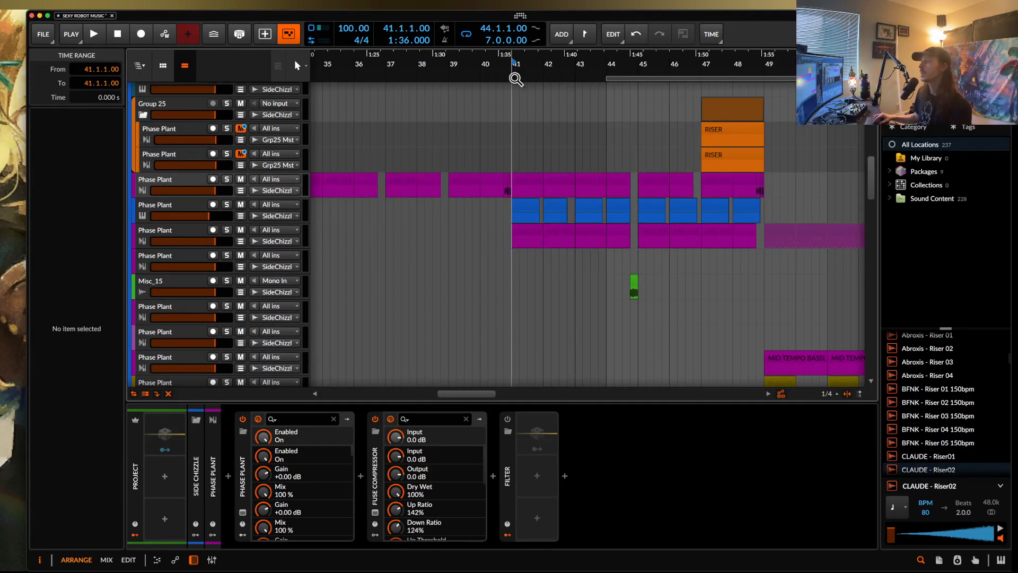
{"action": "left_click_drag", "start_coordinate": [515, 65], "coordinate": [436, 64]}
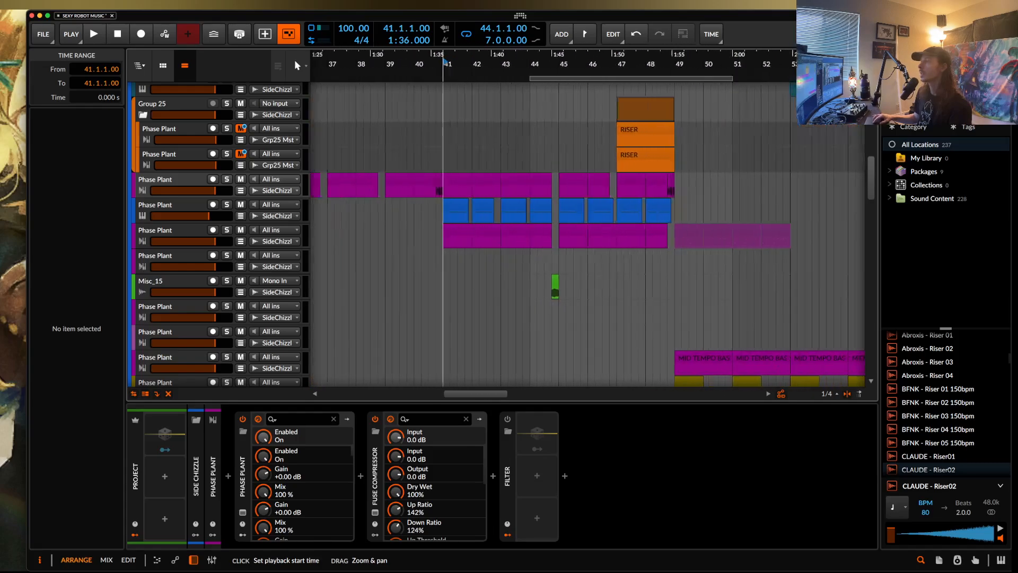
{"action": "left_click_drag", "start_coordinate": [565, 78], "coordinate": [473, 78]}
{"action": "left_click", "coordinate": [436, 171]}
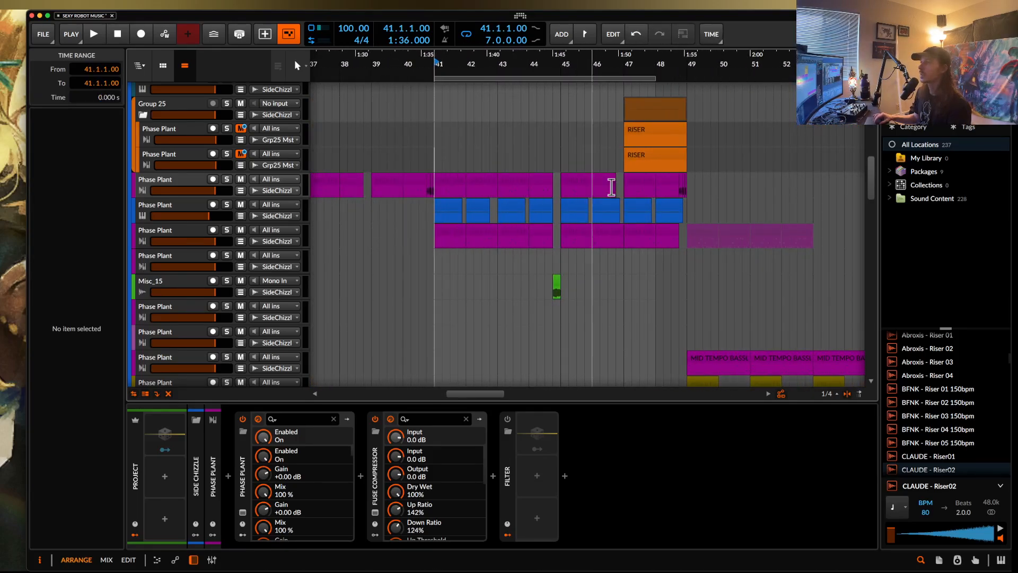
{"action": "mouse_move", "coordinate": [661, 78]}
{"action": "left_mouse_down"}
{"action": "mouse_move", "coordinate": [690, 79]}
{"action": "mouse_move", "coordinate": [681, 79]}
{"action": "left_mouse_up"}
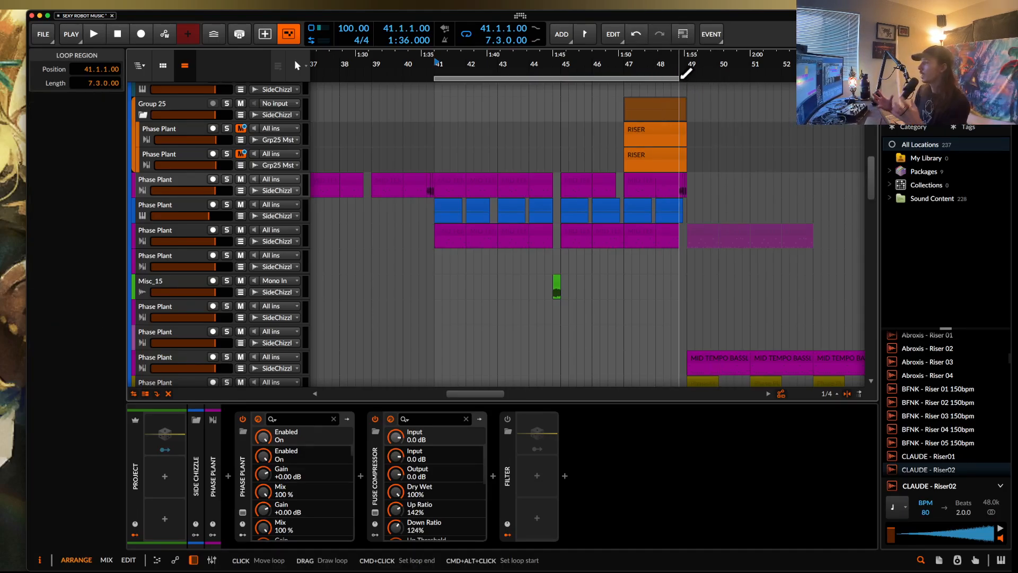
{"action": "left_click", "coordinate": [436, 163]}
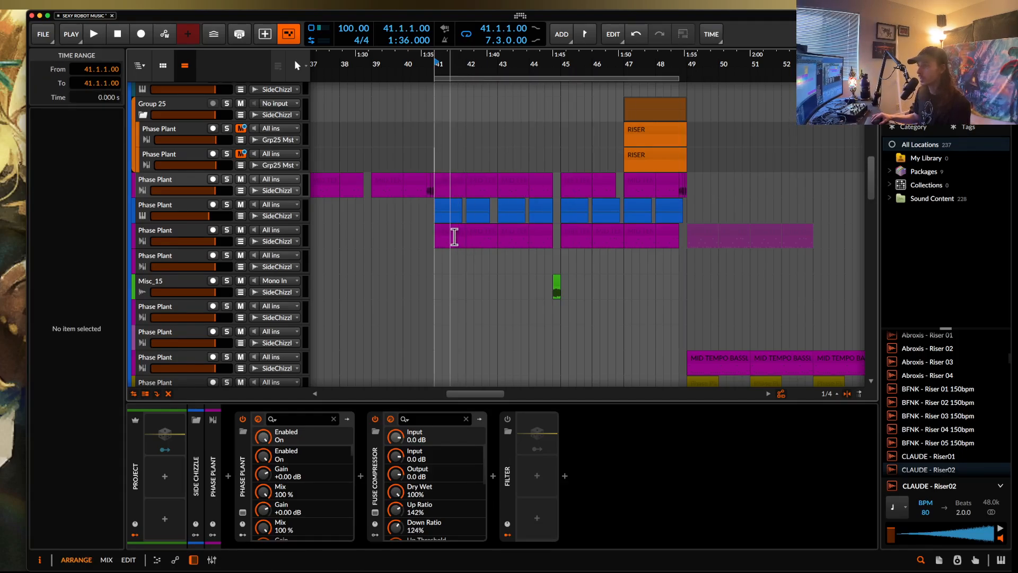
Select the blue Phase Plant #1 clip, audition its track in solo, unsolo it, and return the playback position to bar 41
{"action": "scroll", "coordinate": [454, 234], "scroll_direction": "up", "scroll_amount": 5}
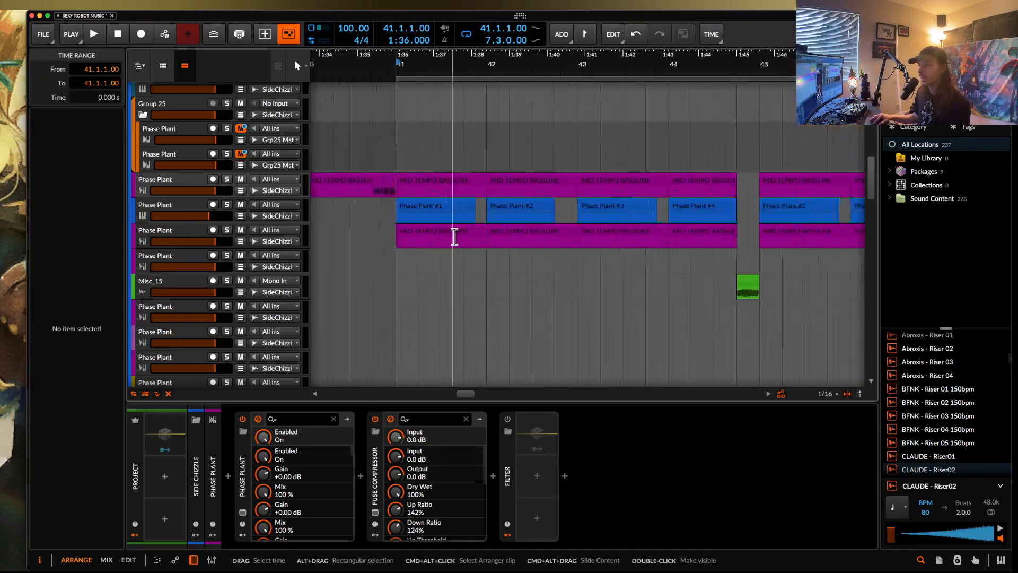
{"action": "left_click", "coordinate": [440, 208]}
{"action": "left_click", "coordinate": [226, 204]}
{"action": "key", "text": "space"}
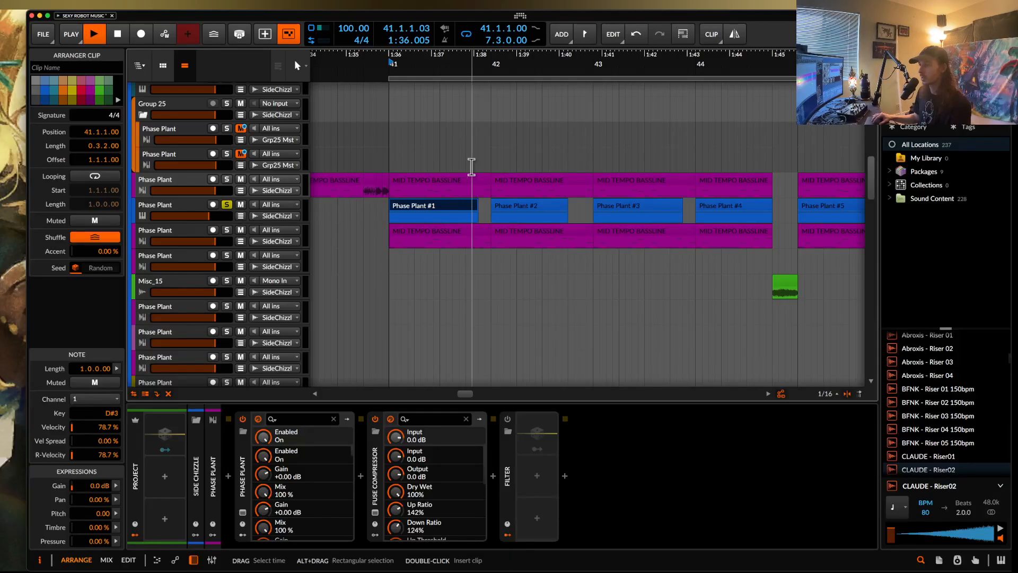
{"action": "left_click", "coordinate": [226, 204]}
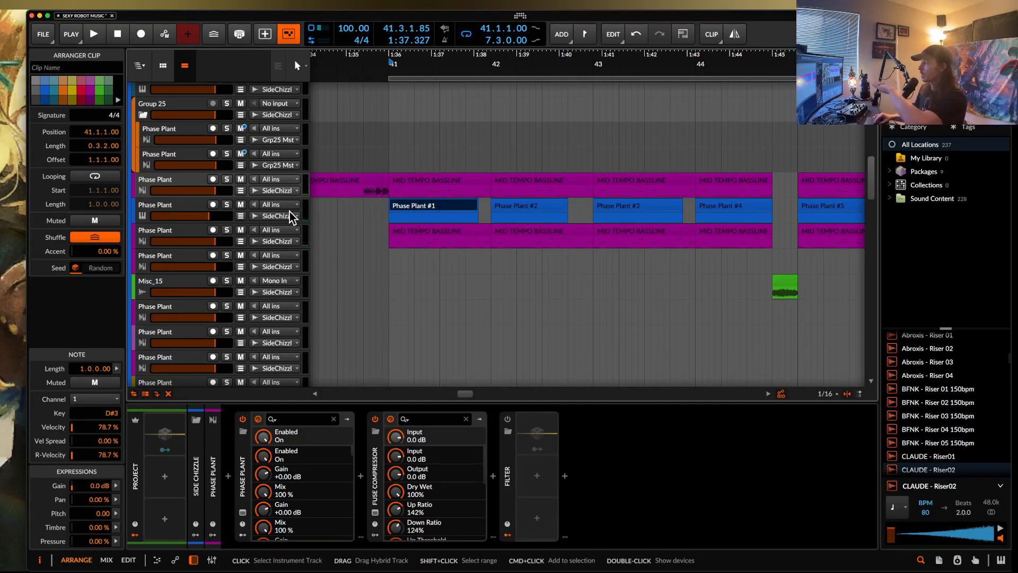
{"action": "left_click", "coordinate": [392, 218]}
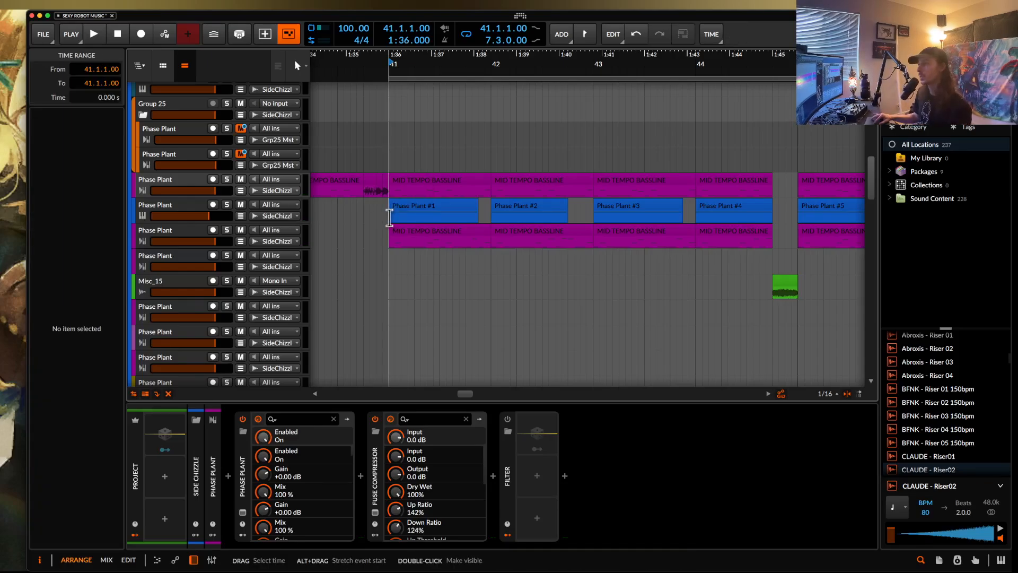
Look over the layered clips from bar 41 to the risers and extend the loop region to eight bars
{"action": "scroll", "coordinate": [391, 218], "scroll_direction": "down", "scroll_amount": 5}
{"action": "scroll", "coordinate": [390, 219], "scroll_direction": "right", "scroll_amount": 1}
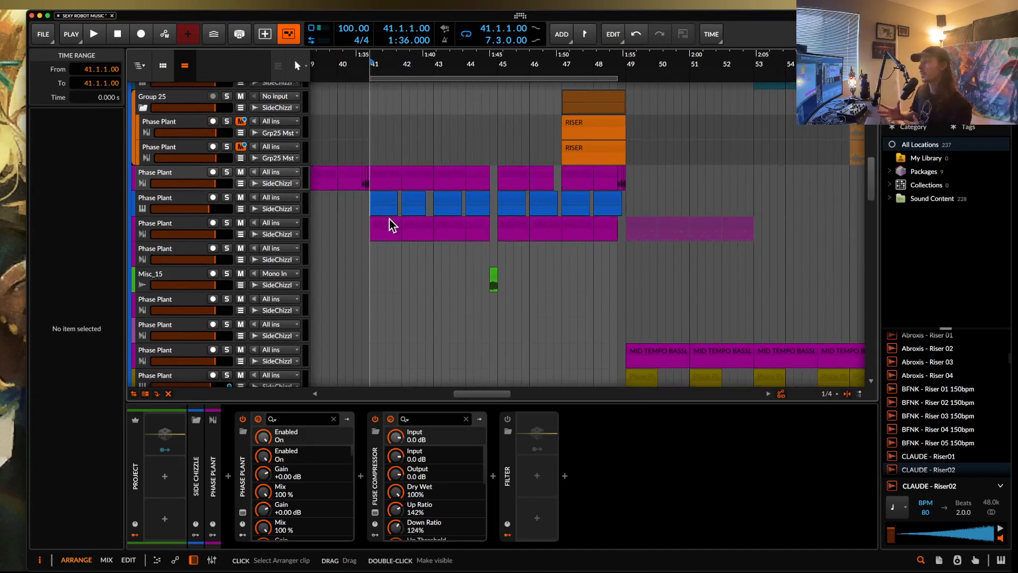
{"action": "scroll", "coordinate": [389, 219], "scroll_direction": "up", "scroll_amount": 5}
{"action": "scroll", "coordinate": [389, 218], "scroll_direction": "down", "scroll_amount": 1}
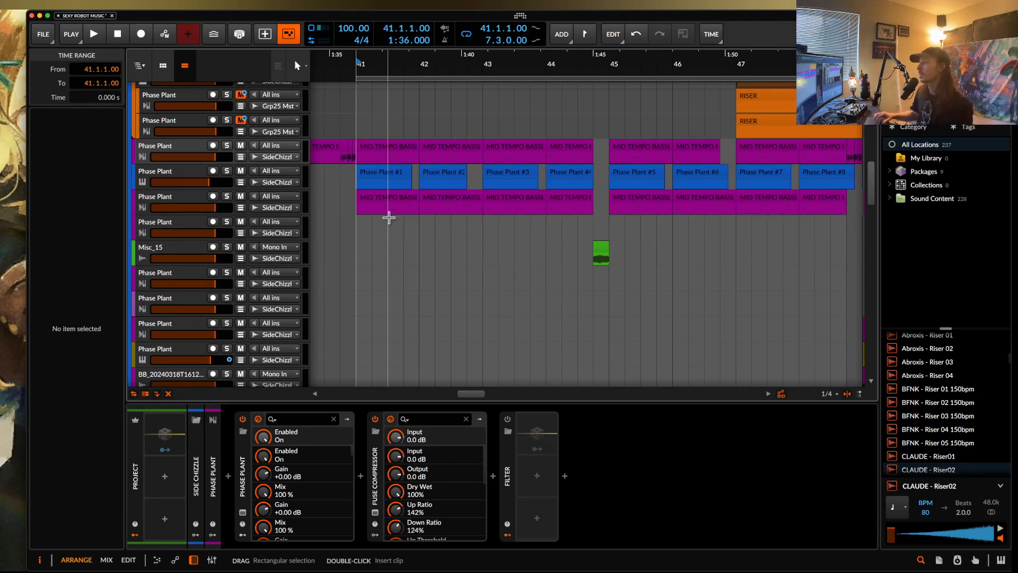
{"action": "scroll", "coordinate": [520, 205], "scroll_direction": "right", "scroll_amount": 3}
{"action": "scroll", "coordinate": [520, 205], "scroll_direction": "up", "scroll_amount": 1}
{"action": "scroll", "coordinate": [520, 205], "scroll_direction": "down", "scroll_amount": 3}
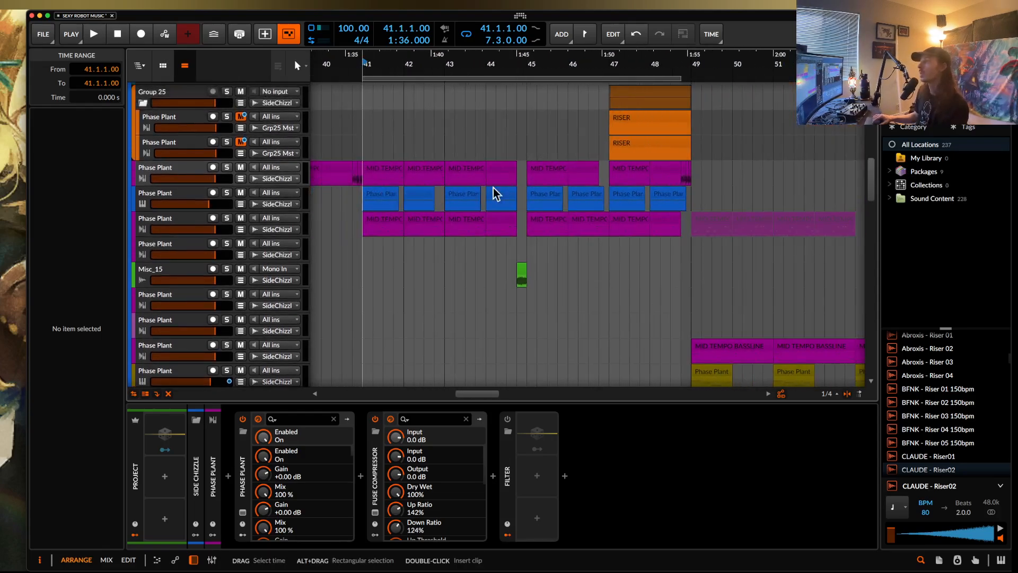
{"action": "left_click_drag", "start_coordinate": [680, 62], "coordinate": [692, 80]}
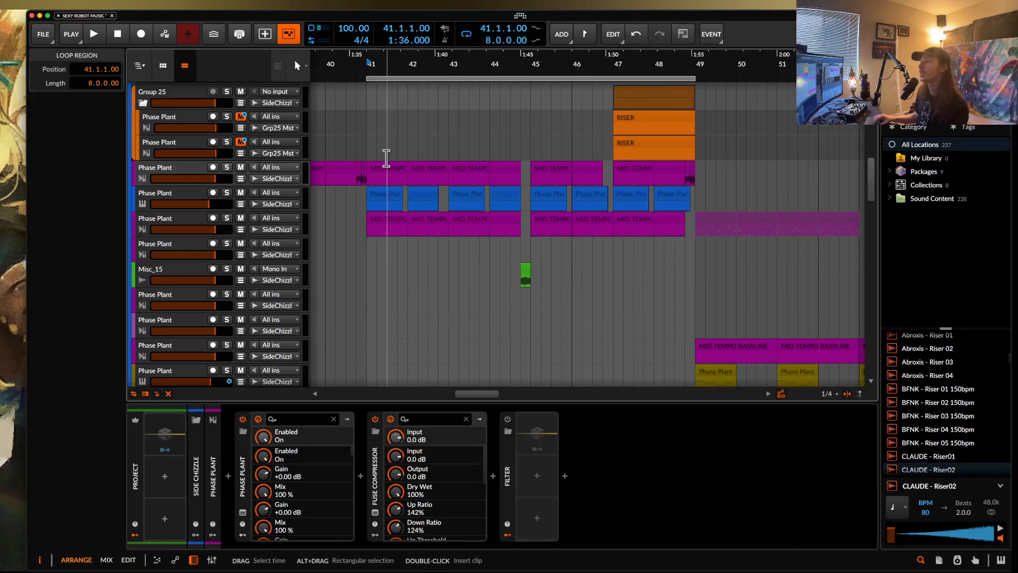
Look over the layered bassline and Phase Plant clips and place the playback position at bar 44
{"action": "scroll", "coordinate": [386, 158], "scroll_direction": "left", "scroll_amount": 2}
{"action": "scroll", "coordinate": [386, 158], "scroll_direction": "up", "scroll_amount": 3}
{"action": "scroll", "coordinate": [386, 158], "scroll_direction": "down", "scroll_amount": 5}
{"action": "scroll", "coordinate": [386, 158], "scroll_direction": "up", "scroll_amount": 3, "text": "ctrl"}
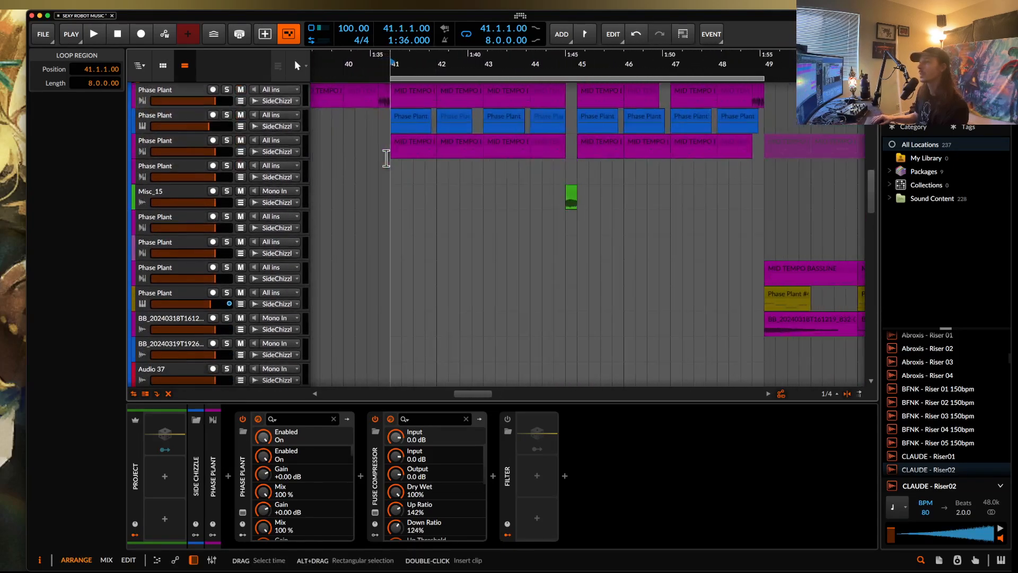
{"action": "scroll", "coordinate": [475, 167], "scroll_direction": "right", "scroll_amount": 3}
{"action": "left_click", "coordinate": [471, 173]}
{"action": "scroll", "coordinate": [471, 172], "scroll_direction": "down", "scroll_amount": 10}
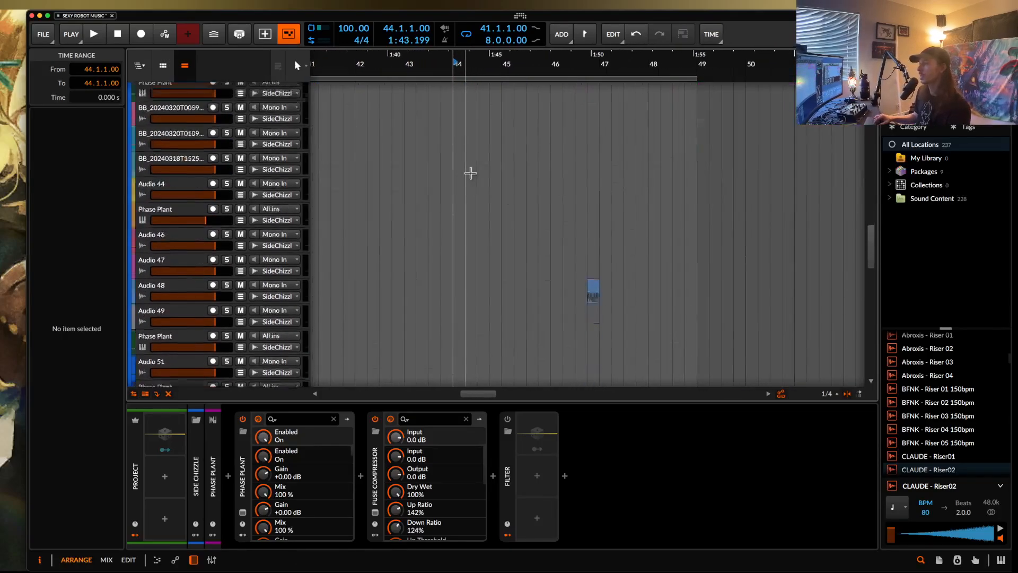
{"action": "scroll", "coordinate": [471, 173], "scroll_direction": "up", "scroll_amount": 15}
{"action": "scroll", "coordinate": [521, 302], "scroll_direction": "up", "scroll_amount": 1}
{"action": "scroll", "coordinate": [525, 307], "scroll_direction": "up", "scroll_amount": 3, "text": "ctrl"}
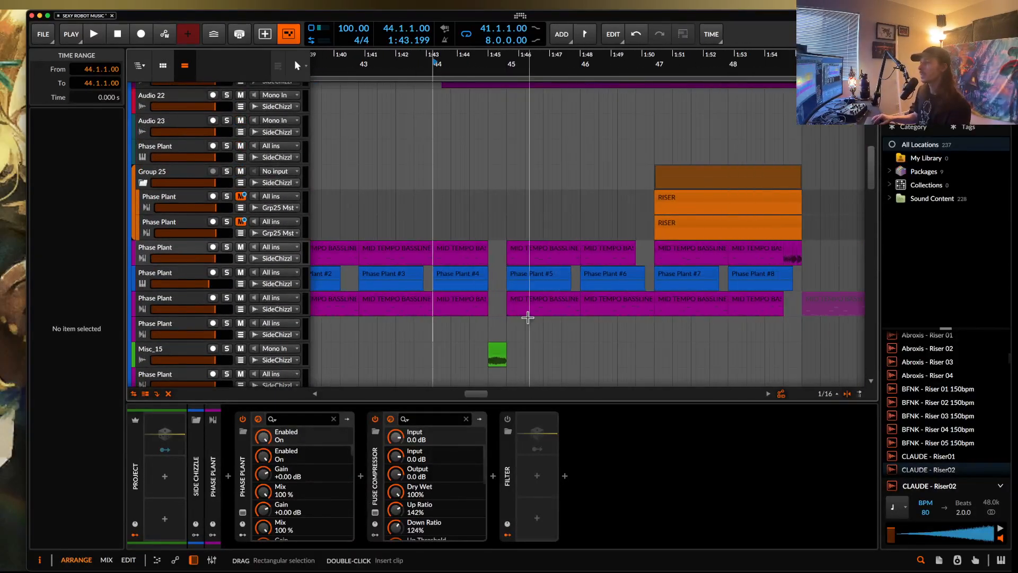
Play the arrangement from bar 44, looking over the layers down to the drum tracks, and stop playback
{"action": "key", "text": "space"}
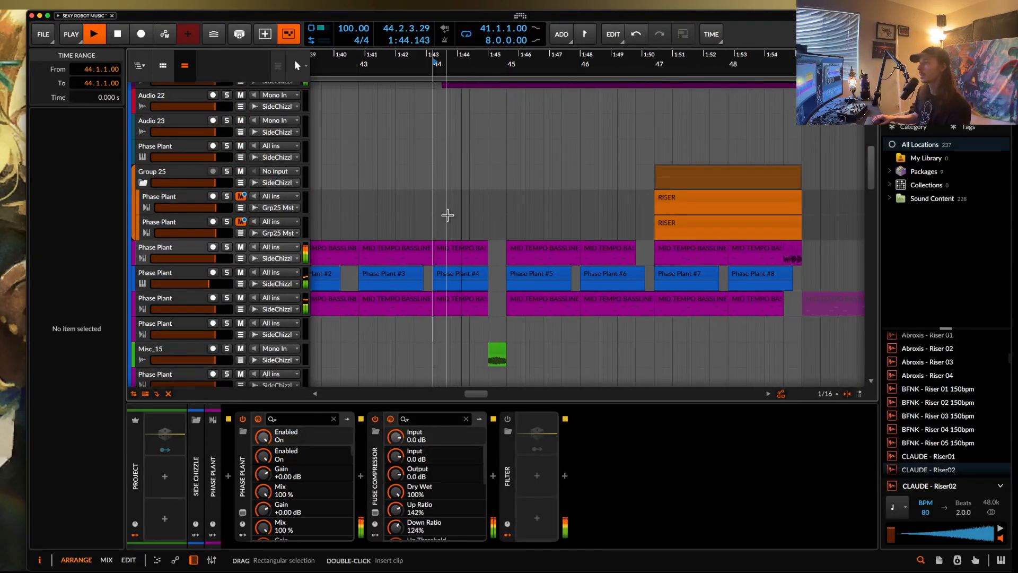
{"action": "scroll", "coordinate": [502, 238], "scroll_direction": "down", "scroll_amount": 15}
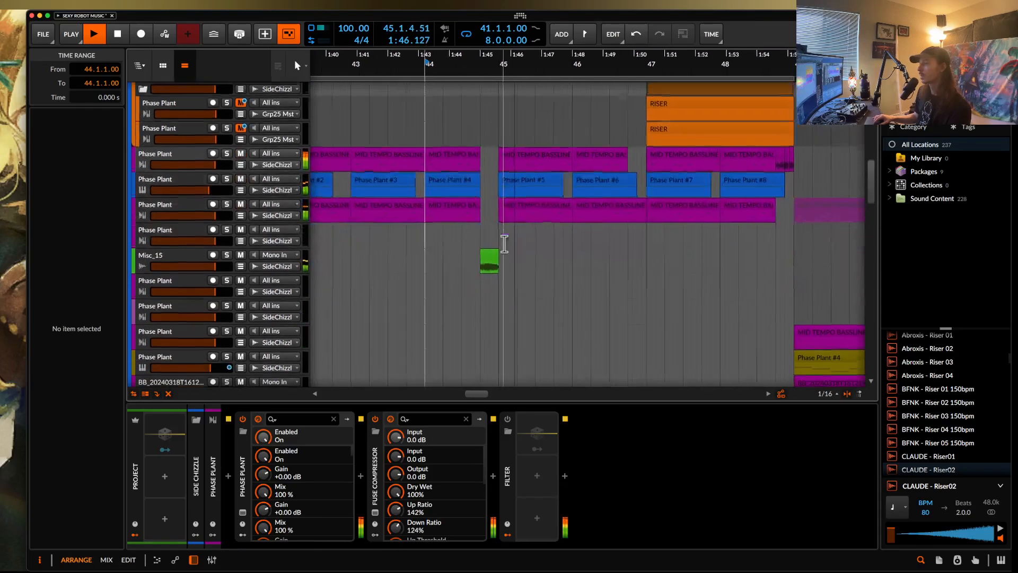
{"action": "scroll", "coordinate": [504, 244], "scroll_direction": "down", "scroll_amount": 10}
{"action": "scroll", "coordinate": [503, 244], "scroll_direction": "down", "scroll_amount": 5, "text": "ctrl"}
{"action": "scroll", "coordinate": [504, 243], "scroll_direction": "up", "scroll_amount": 15}
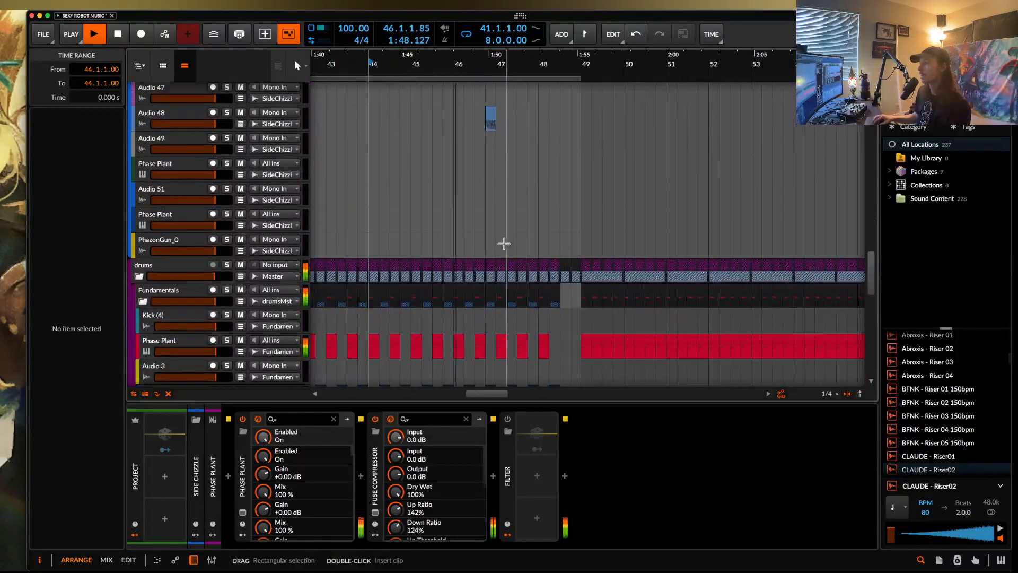
{"action": "scroll", "coordinate": [493, 191], "scroll_direction": "up", "scroll_amount": 3}
{"action": "scroll", "coordinate": [493, 191], "scroll_direction": "down", "scroll_amount": 3, "text": "ctrl"}
{"action": "key", "text": "space"}
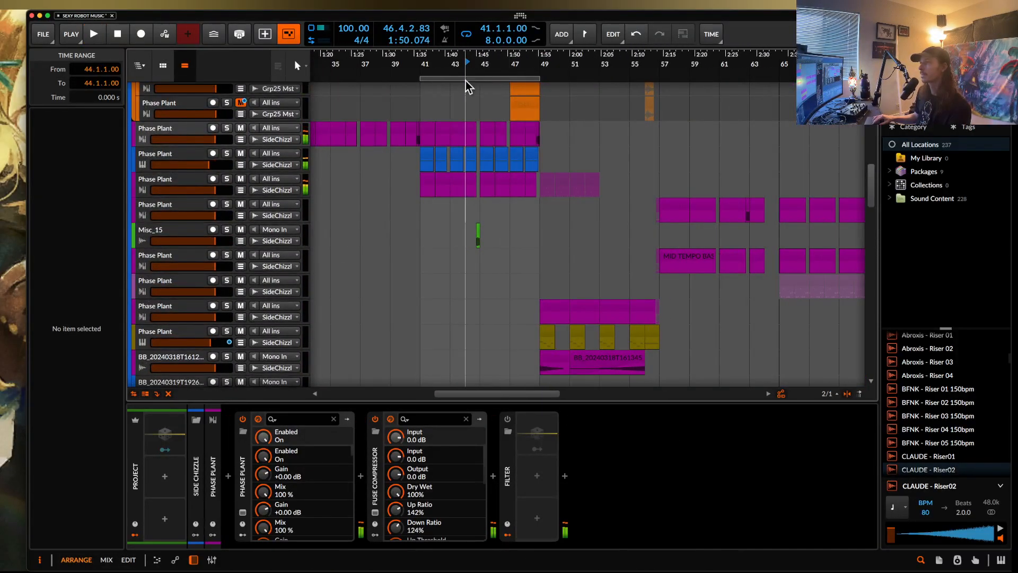
Move the eight-bar loop region to bar 49 and look over the clips around that transition
{"action": "left_click_drag", "start_coordinate": [460, 82], "coordinate": [573, 80]}
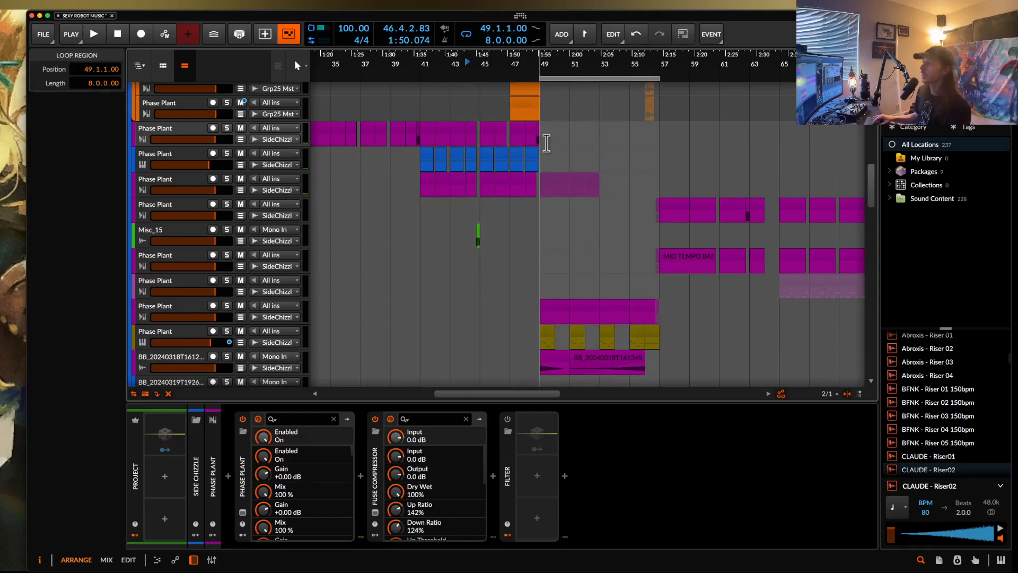
{"action": "scroll", "coordinate": [545, 139], "scroll_direction": "up", "scroll_amount": 5, "text": "ctrl"}
{"action": "scroll", "coordinate": [543, 133], "scroll_direction": "down", "scroll_amount": 10}
{"action": "scroll", "coordinate": [543, 132], "scroll_direction": "up", "scroll_amount": 10}
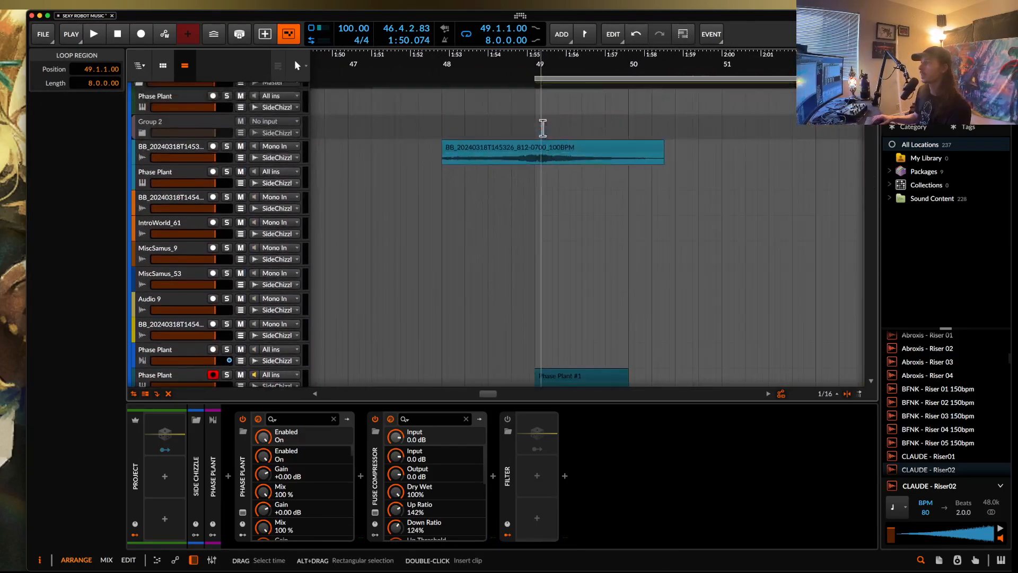
{"action": "scroll", "coordinate": [515, 159], "scroll_direction": "down", "scroll_amount": 10}
{"action": "scroll", "coordinate": [516, 159], "scroll_direction": "right", "scroll_amount": 1}
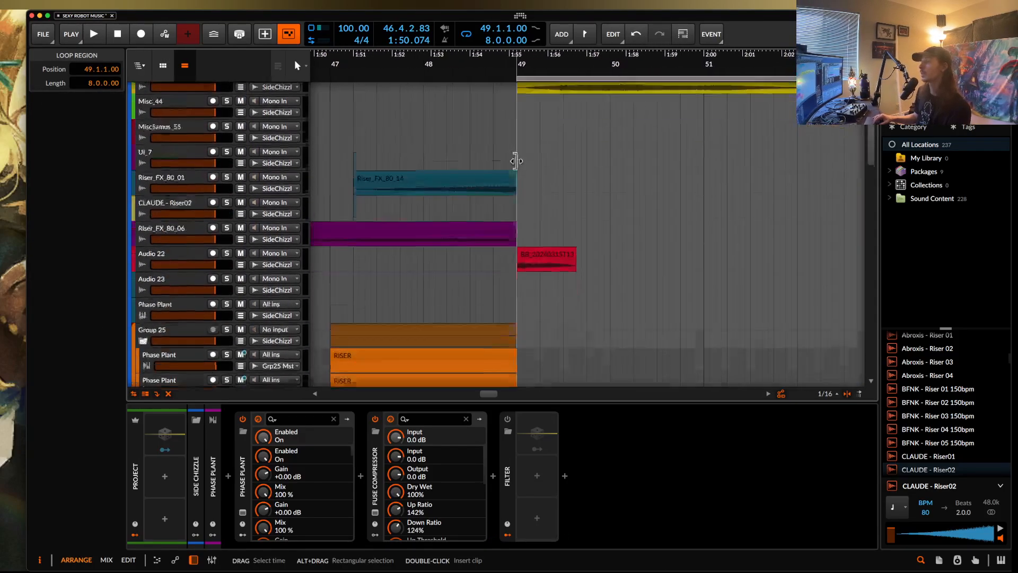
{"action": "scroll", "coordinate": [516, 159], "scroll_direction": "down", "scroll_amount": 3}
{"action": "scroll", "coordinate": [516, 162], "scroll_direction": "down", "scroll_amount": 5, "text": "ctrl"}
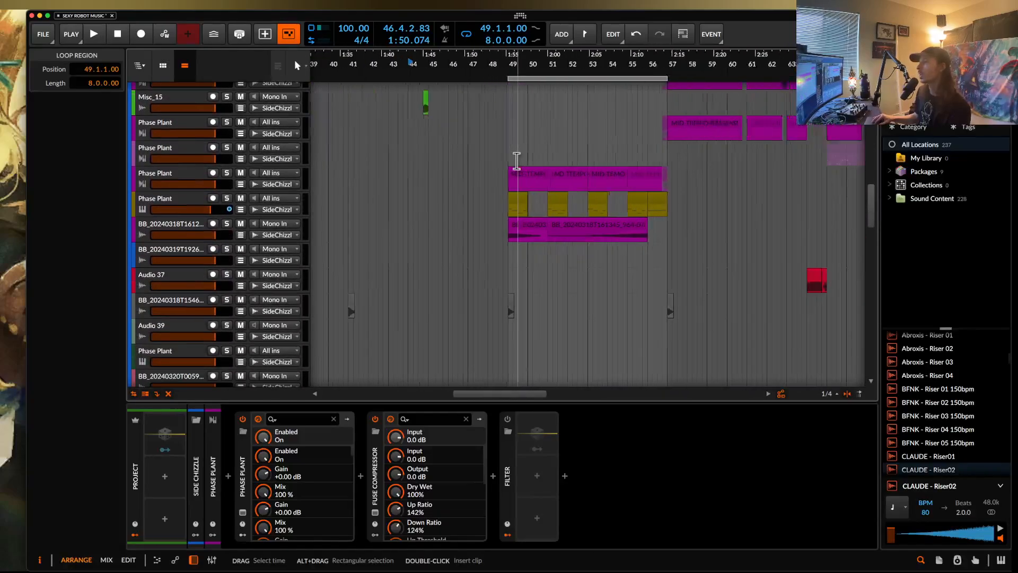
Examine how the layered bassline and Phase Plant clips from bar 41 lead into the section at bar 49
{"action": "left_click_drag", "start_coordinate": [413, 174], "coordinate": [425, 174]}
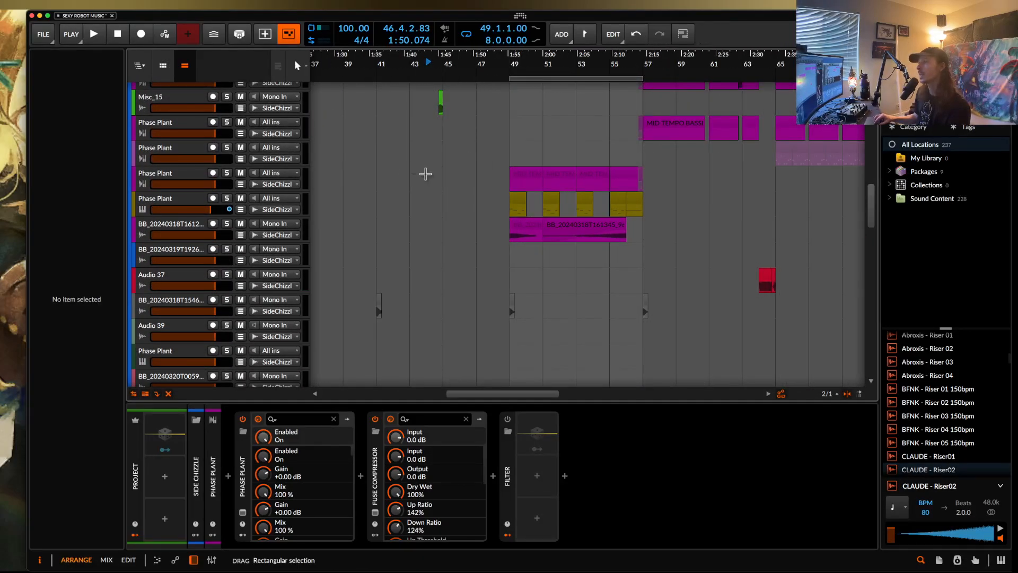
{"action": "left_click_drag", "start_coordinate": [504, 164], "coordinate": [500, 166]}
{"action": "left_click", "coordinate": [406, 156]}
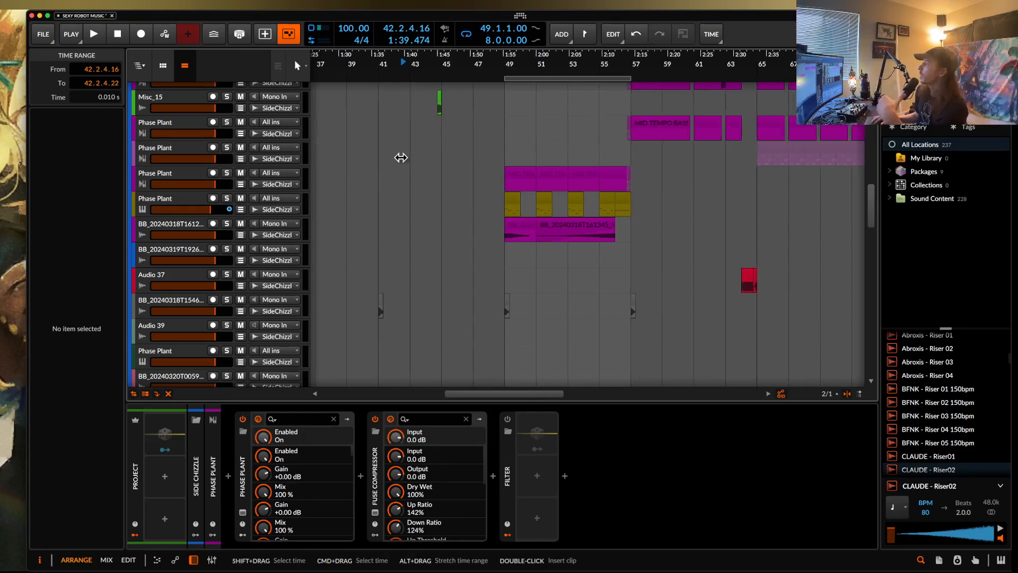
{"action": "scroll", "coordinate": [401, 158], "scroll_direction": "up", "scroll_amount": 5}
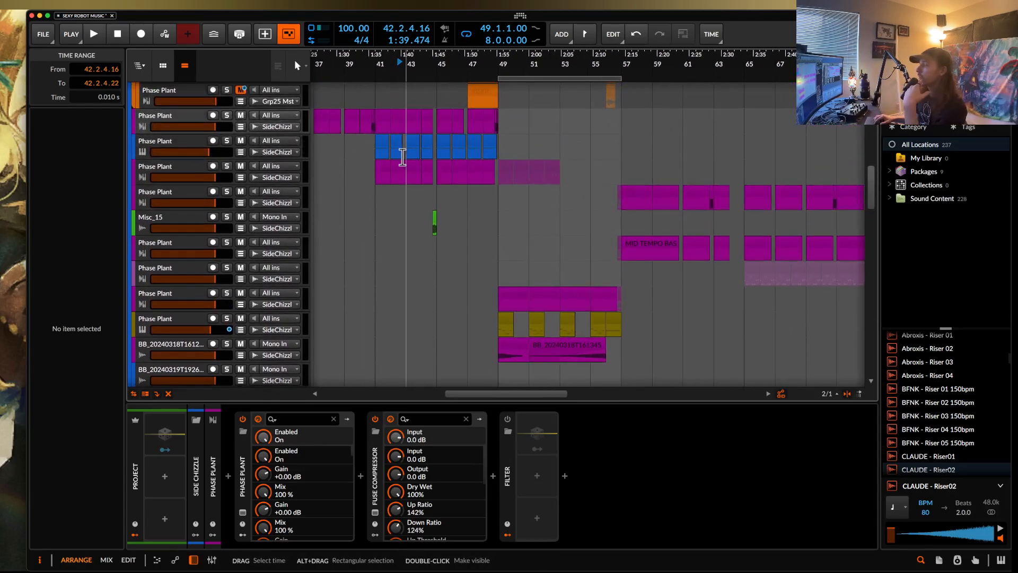
{"action": "scroll", "coordinate": [486, 200], "scroll_direction": "up", "scroll_amount": 10}
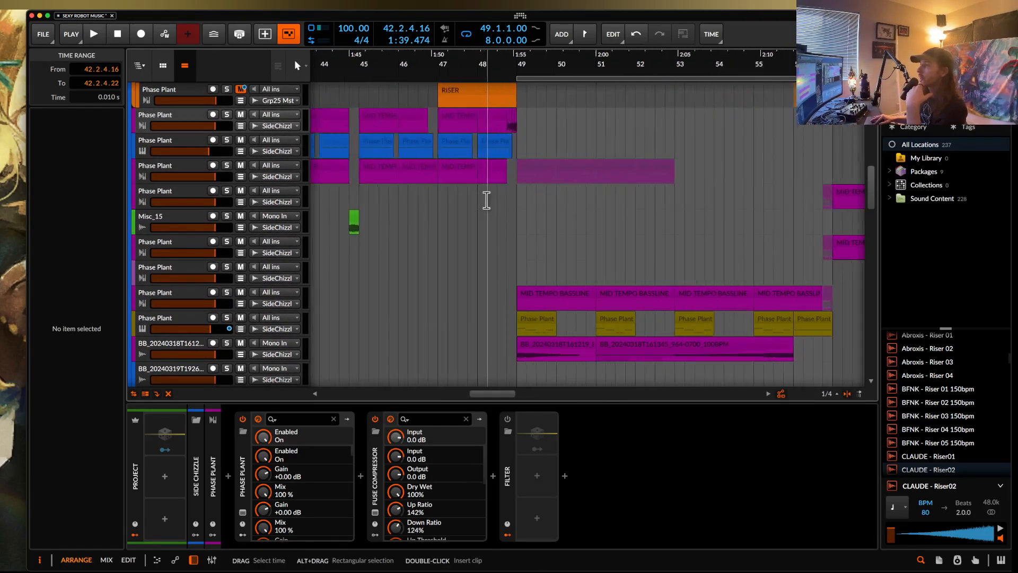
{"action": "scroll", "coordinate": [486, 200], "scroll_direction": "down", "scroll_amount": 2}
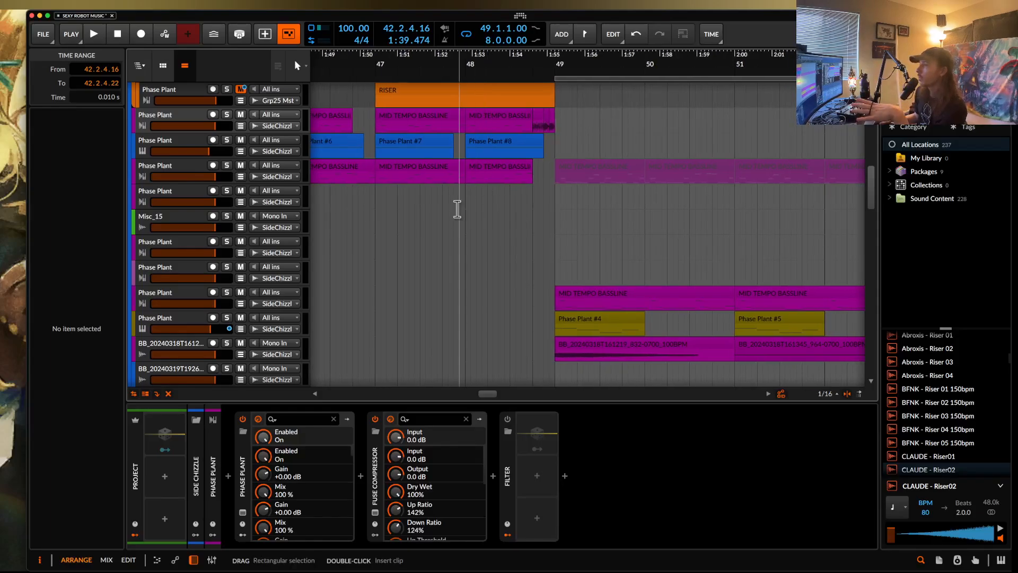
{"action": "scroll", "coordinate": [455, 208], "scroll_direction": "down", "scroll_amount": 5}
{"action": "scroll", "coordinate": [457, 209], "scroll_direction": "left", "scroll_amount": 4}
{"action": "scroll", "coordinate": [457, 209], "scroll_direction": "down", "scroll_amount": 1}
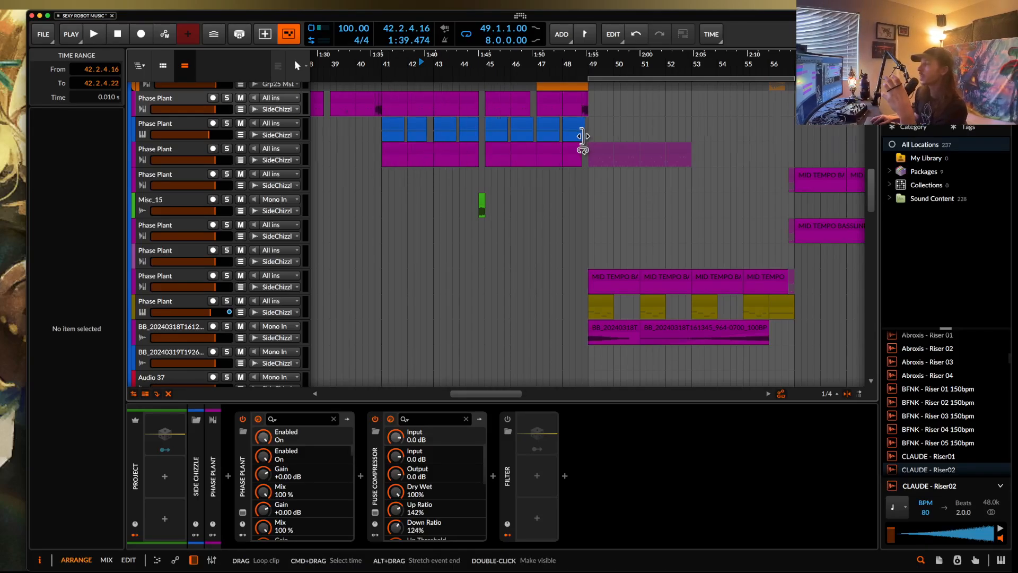
{"action": "scroll", "coordinate": [583, 137], "scroll_direction": "up", "scroll_amount": 3}
{"action": "scroll", "coordinate": [584, 135], "scroll_direction": "down", "scroll_amount": 1}
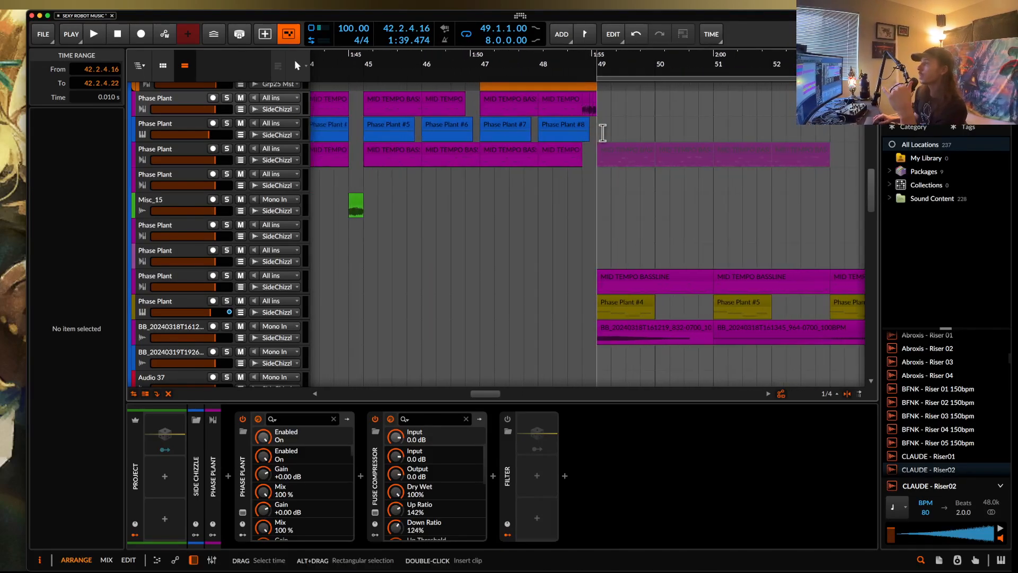
Place the playback position just before the bar 49 section, at 48.4.3.00
{"action": "left_click", "coordinate": [602, 132]}
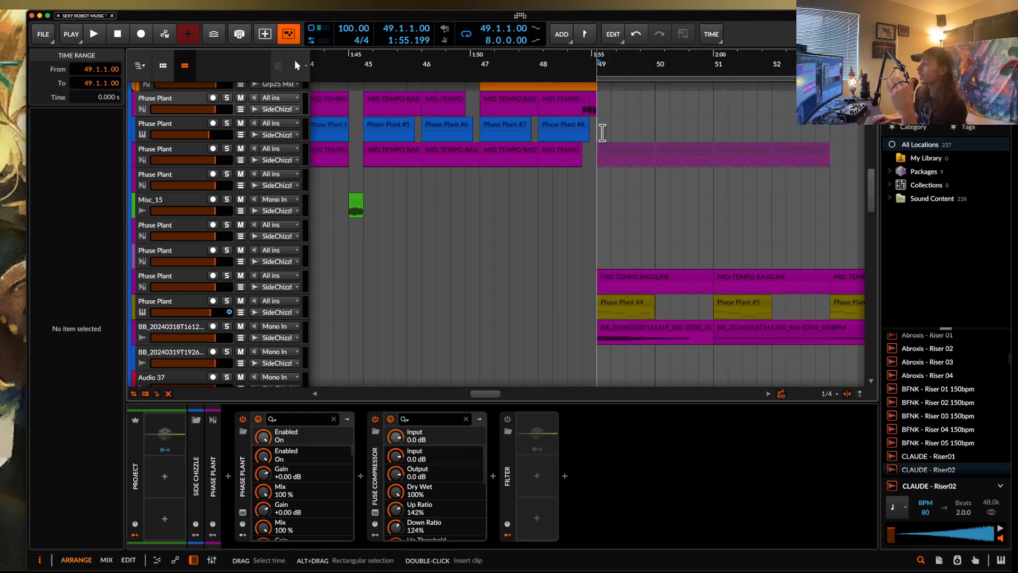
{"action": "scroll", "coordinate": [590, 160], "scroll_direction": "up", "scroll_amount": 2}
{"action": "left_click", "coordinate": [590, 165]}
{"action": "scroll", "coordinate": [589, 164], "scroll_direction": "down", "scroll_amount": 2}
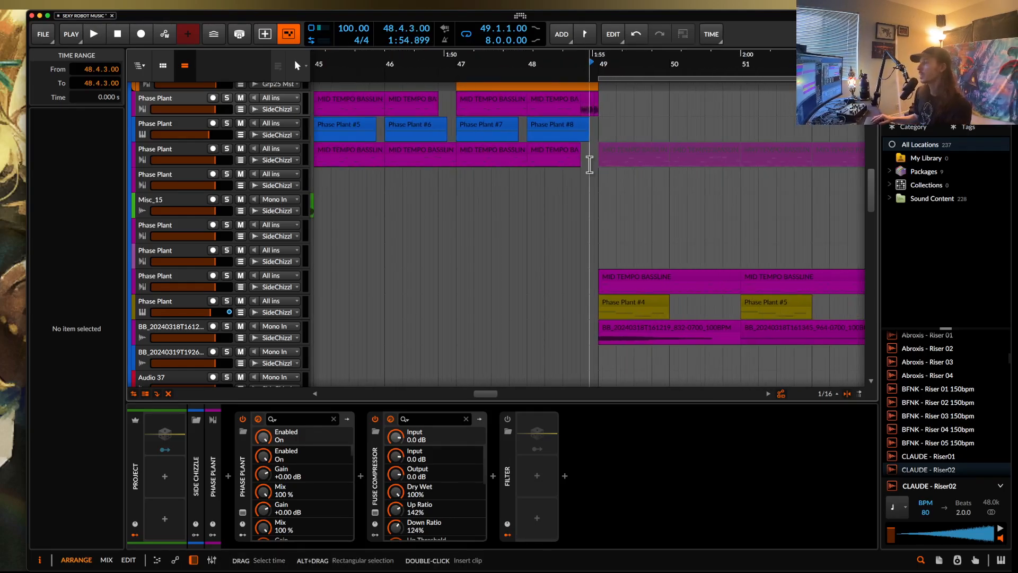
Play the transition into the bar 49 section, following its bassline and olive Phase Plant clips, and stop around bar 53
{"action": "key", "text": "space"}
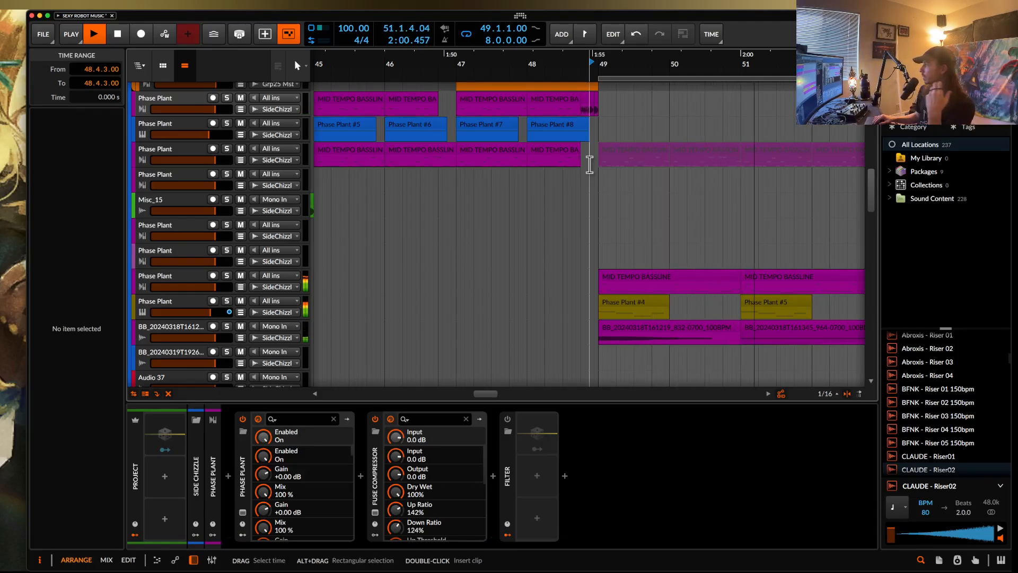
{"action": "scroll", "coordinate": [589, 165], "scroll_direction": "right", "scroll_amount": 5}
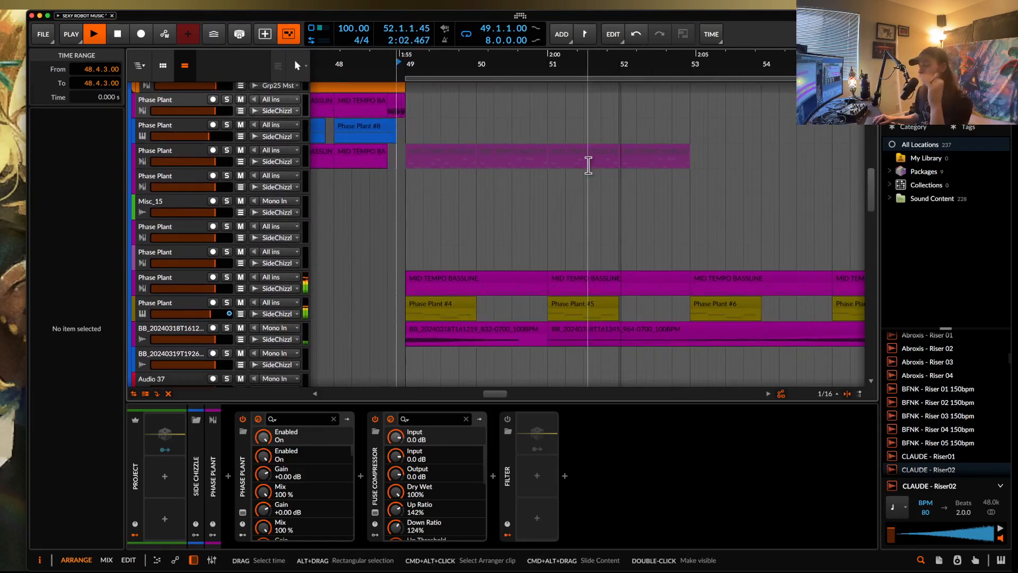
{"action": "scroll", "coordinate": [588, 166], "scroll_direction": "down", "scroll_amount": 3}
{"action": "scroll", "coordinate": [588, 167], "scroll_direction": "up", "scroll_amount": 1}
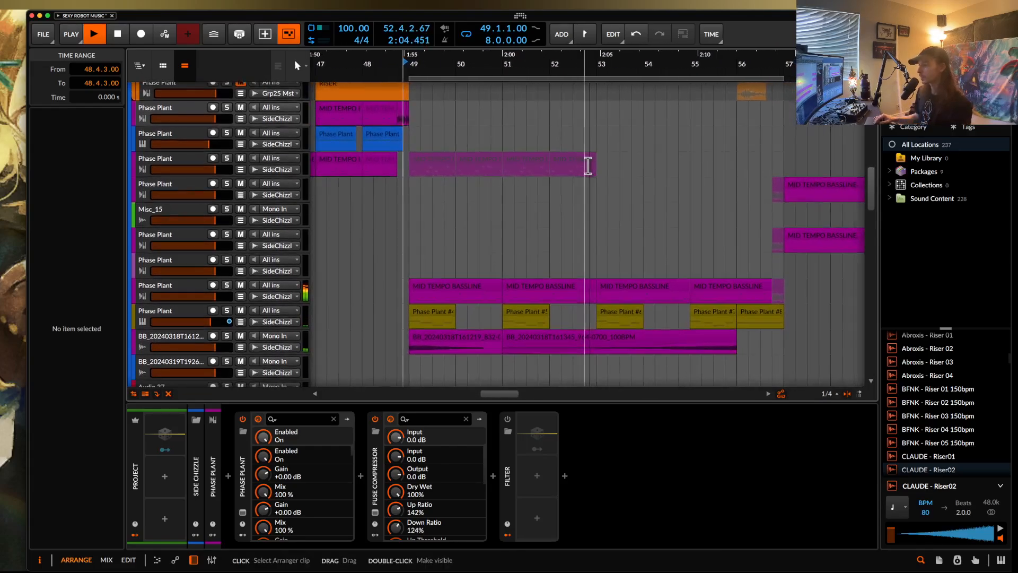
{"action": "scroll", "coordinate": [587, 165], "scroll_direction": "down", "scroll_amount": 1}
{"action": "key", "text": "space"}
Select the four teal Phase Plant clips starting at bar 53 and look over the layers beneath them
{"action": "scroll", "coordinate": [597, 252], "scroll_direction": "up", "scroll_amount": 5}
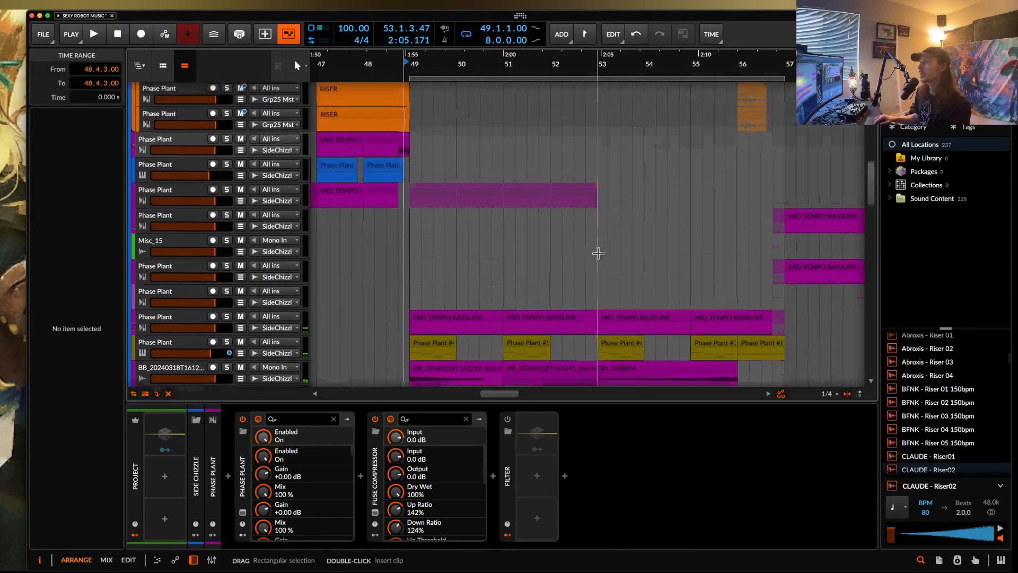
{"action": "left_click", "coordinate": [624, 129]}
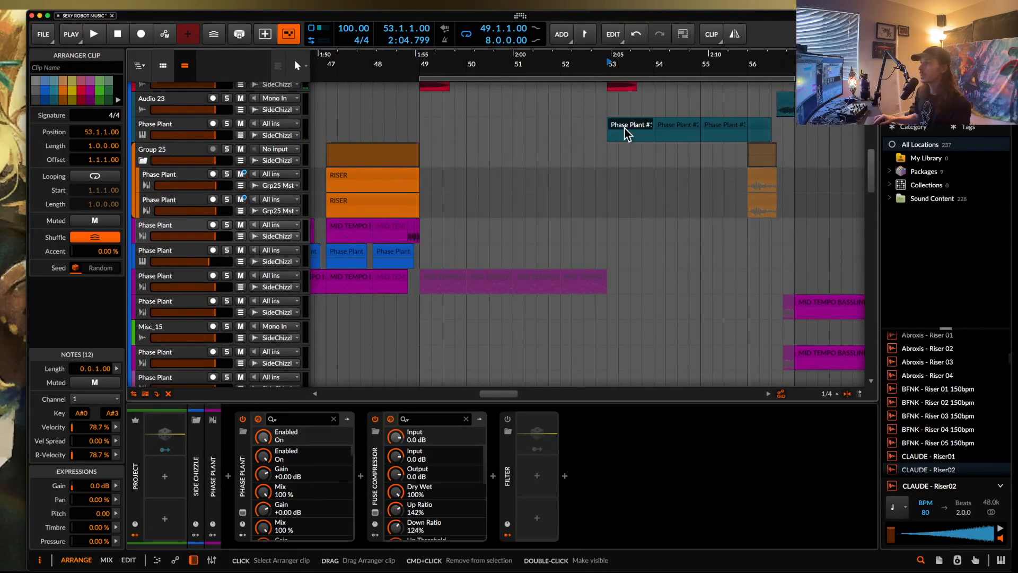
{"action": "left_click", "coordinate": [755, 126], "text": "shift"}
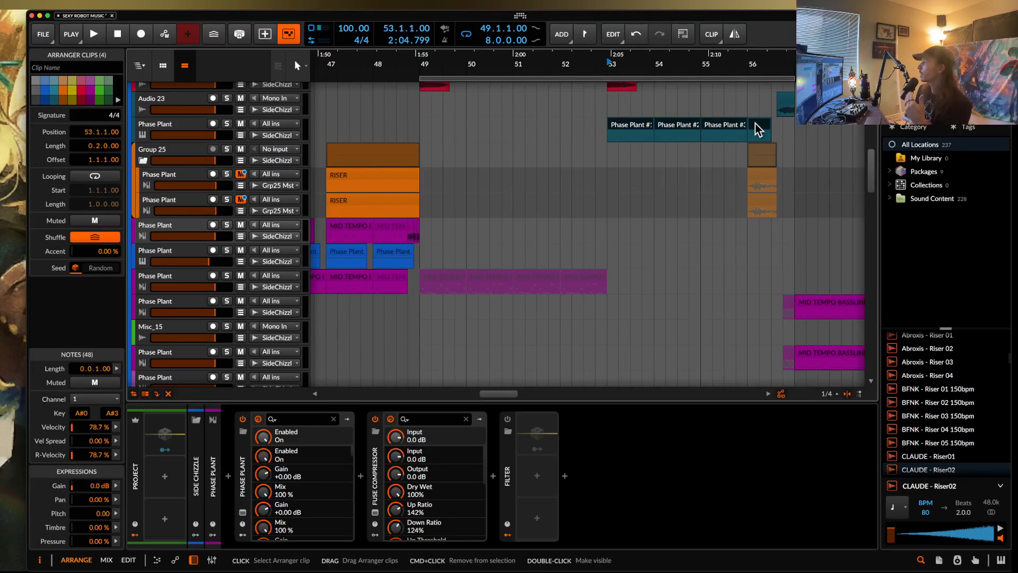
{"action": "scroll", "coordinate": [755, 121], "scroll_direction": "down", "scroll_amount": 5}
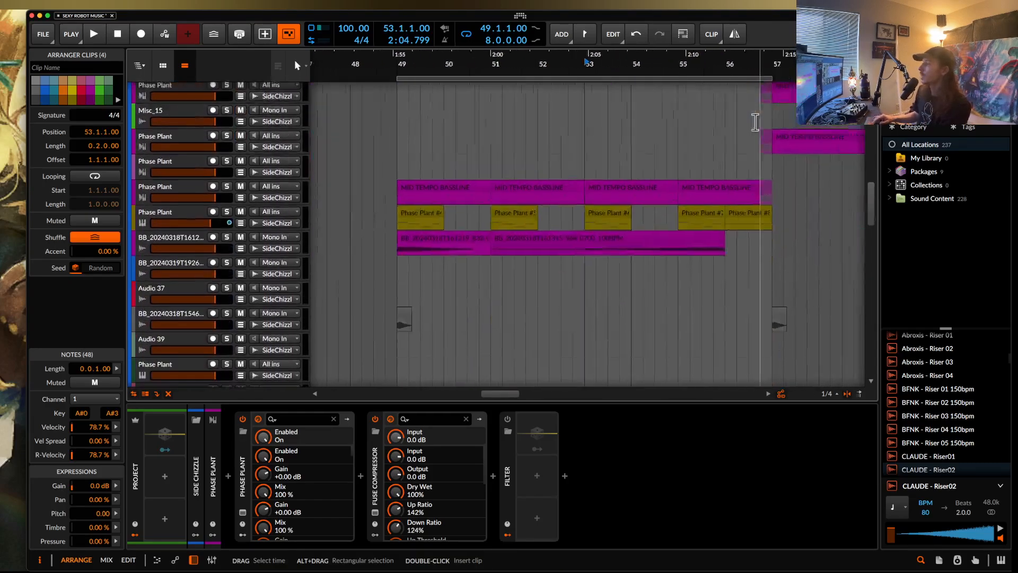
{"action": "scroll", "coordinate": [755, 119], "scroll_direction": "up", "scroll_amount": 3}
{"action": "scroll", "coordinate": [508, 207], "scroll_direction": "up", "scroll_amount": 3}
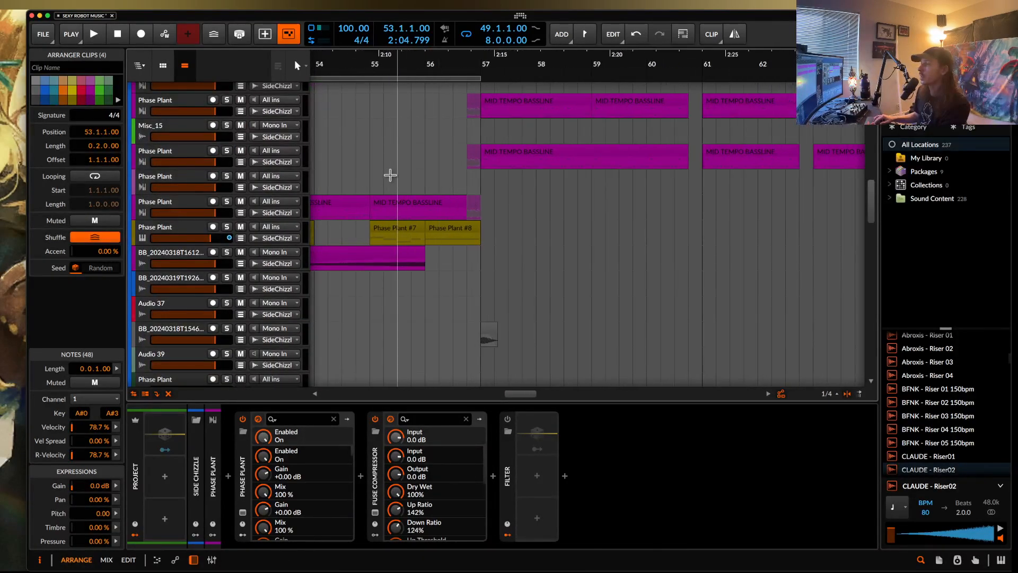
Select the olive Phase Plant #7 clip at bar 55 and compare it with the teal clips above
{"action": "left_click", "coordinate": [394, 227]}
{"action": "scroll", "coordinate": [393, 228], "scroll_direction": "up", "scroll_amount": 4}
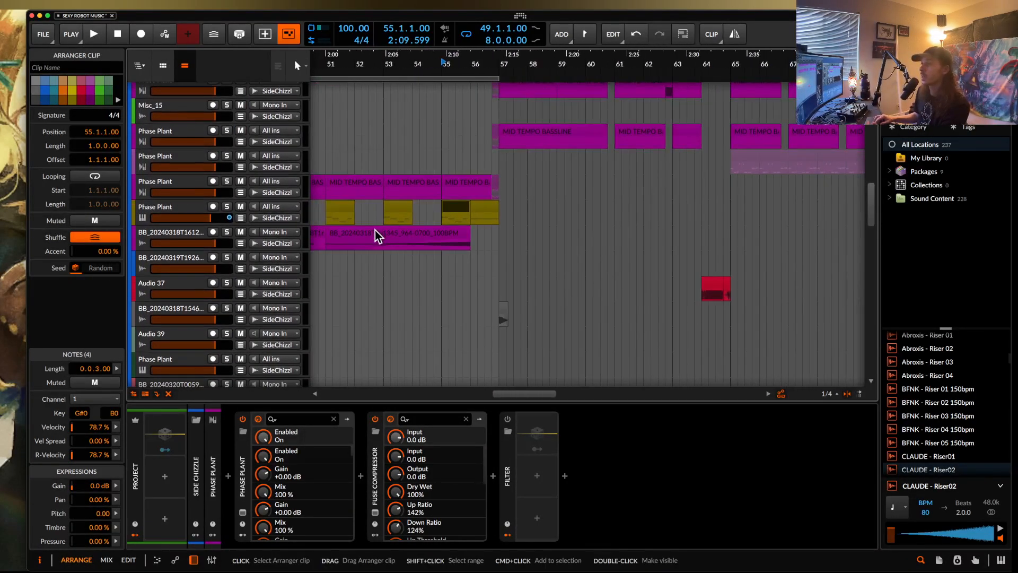
{"action": "scroll", "coordinate": [476, 152], "scroll_direction": "up", "scroll_amount": 10}
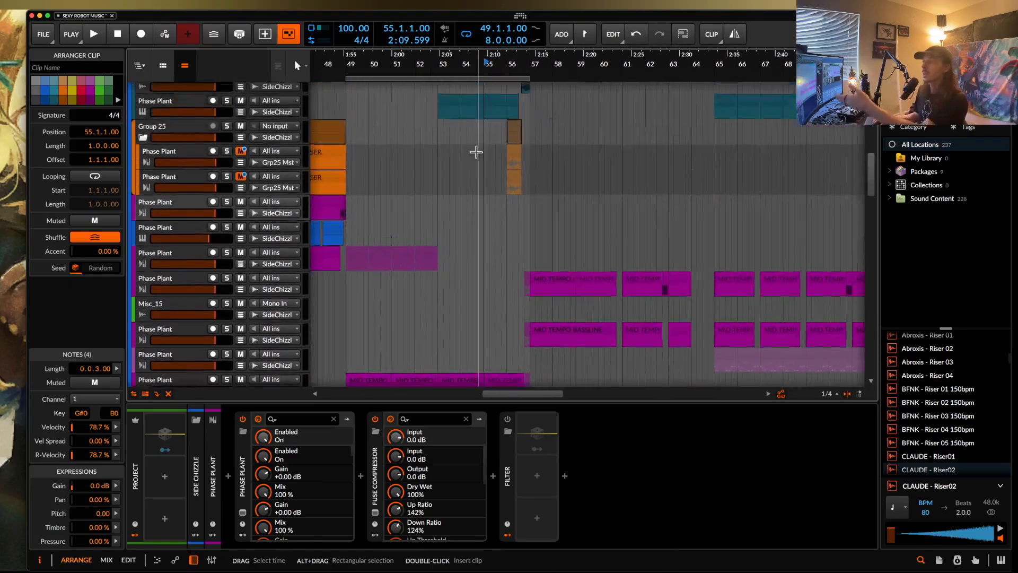
Move the eight-bar loop region to bar 57 and start playback from that bar
{"action": "left_click_drag", "start_coordinate": [490, 78], "coordinate": [615, 78]}
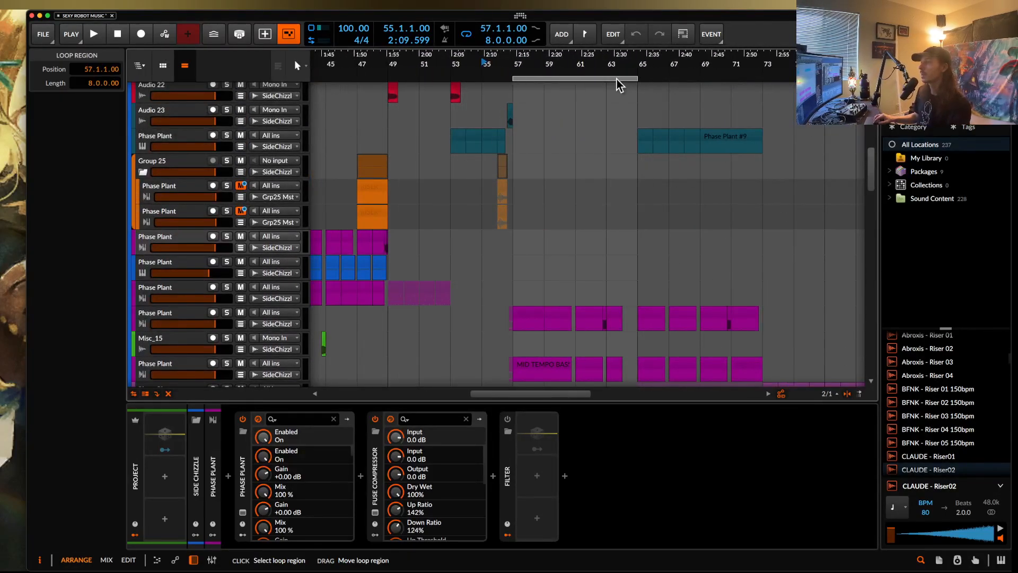
{"action": "left_click", "coordinate": [515, 170]}
{"action": "key", "text": "space"}
Play the bar 57 section, following its two MID TEMPO BASSLINE layers, and stop around bar 61
{"action": "scroll", "coordinate": [564, 159], "scroll_direction": "down", "scroll_amount": 2}
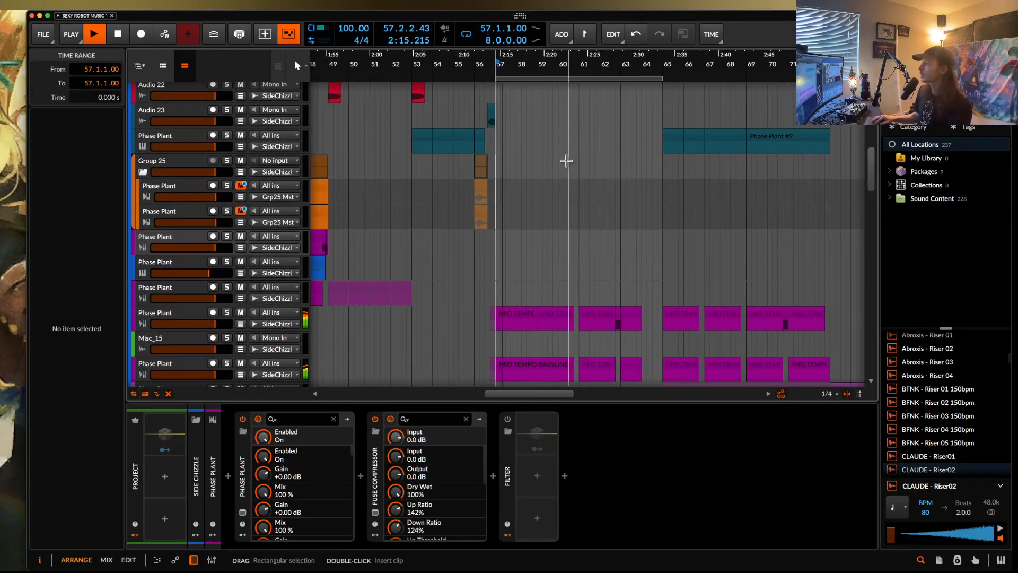
{"action": "scroll", "coordinate": [565, 161], "scroll_direction": "up", "scroll_amount": 4}
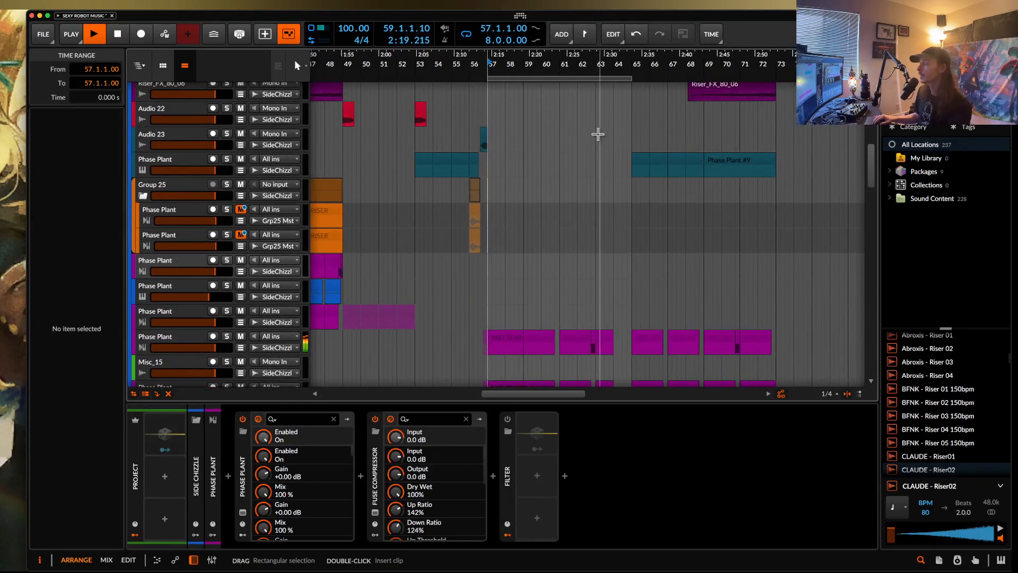
{"action": "scroll", "coordinate": [599, 134], "scroll_direction": "down", "scroll_amount": 5}
{"action": "scroll", "coordinate": [599, 134], "scroll_direction": "up", "scroll_amount": 5}
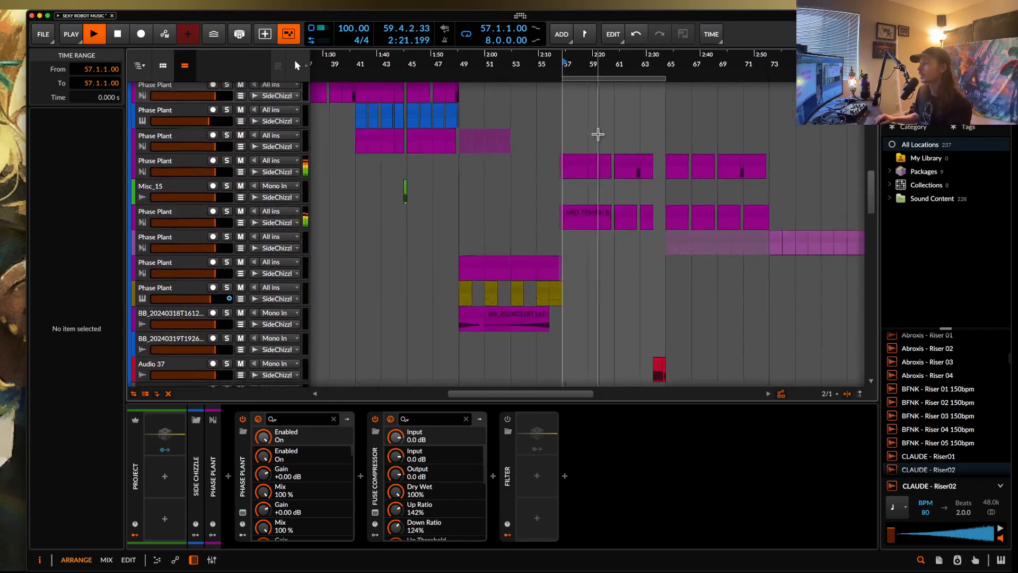
{"action": "scroll", "coordinate": [616, 151], "scroll_direction": "down", "scroll_amount": 5}
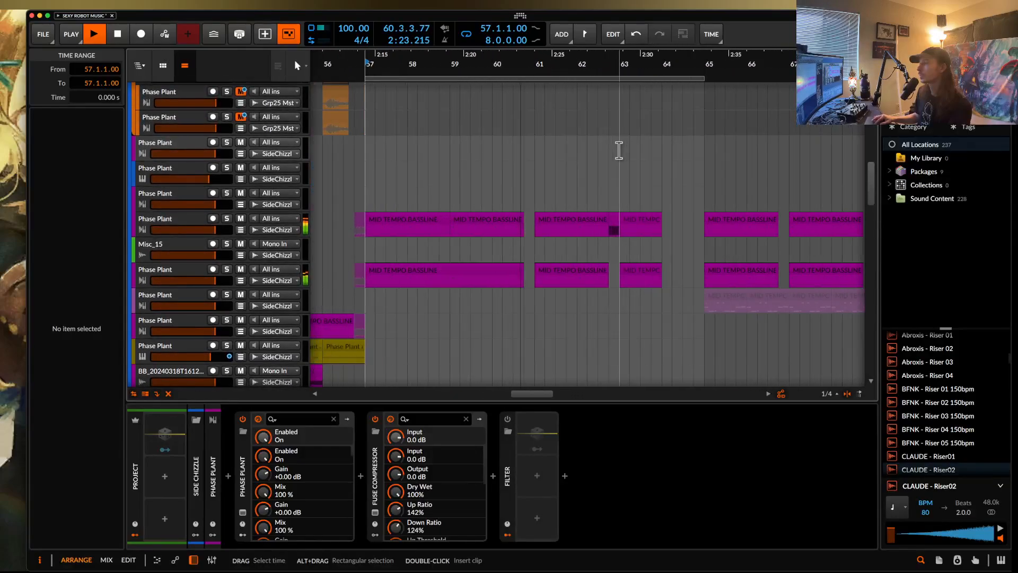
{"action": "scroll", "coordinate": [619, 159], "scroll_direction": "up", "scroll_amount": 6}
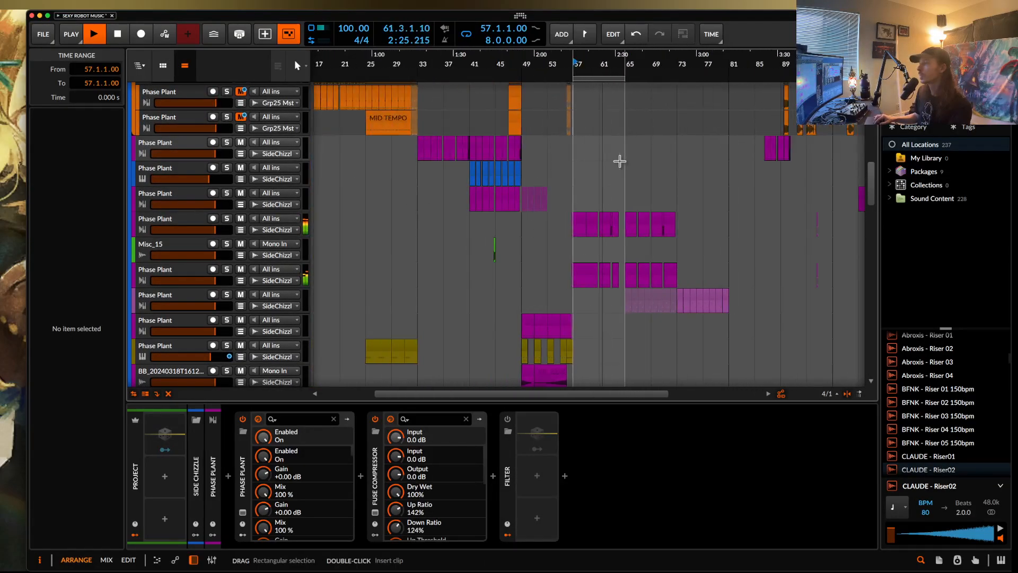
{"action": "key", "text": "space"}
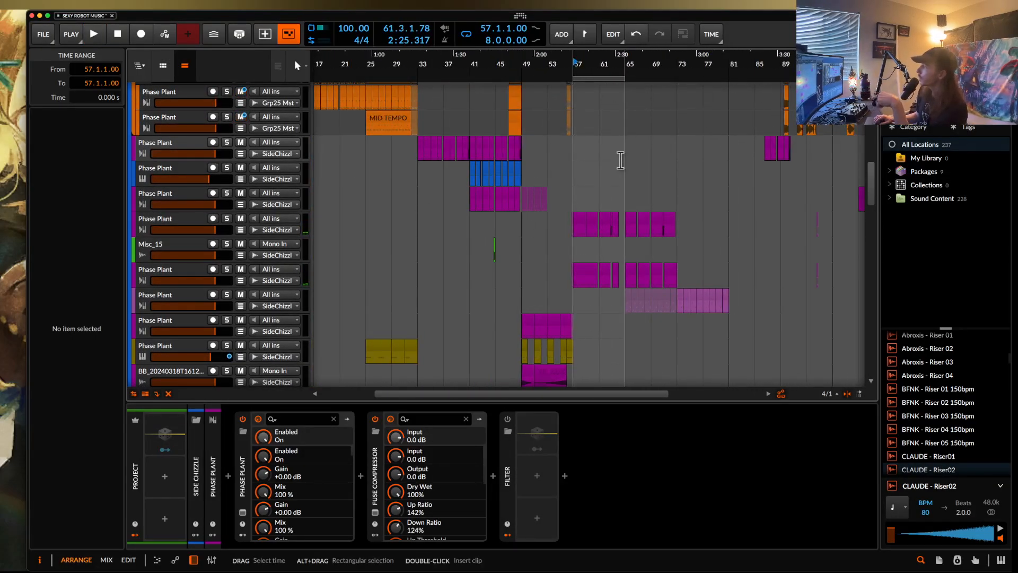
Examine how the Phase Plant layers from bars 41 to 56 hand over to the bassline section at bar 57
{"action": "scroll", "coordinate": [492, 221], "scroll_direction": "down", "scroll_amount": 5}
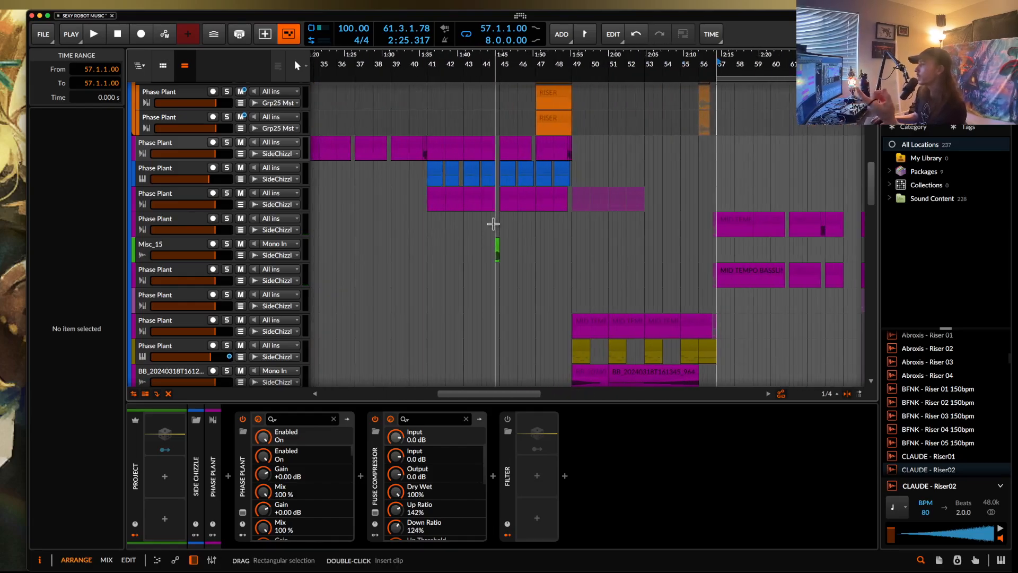
{"action": "scroll", "coordinate": [493, 224], "scroll_direction": "up", "scroll_amount": 3}
{"action": "scroll", "coordinate": [493, 223], "scroll_direction": "right", "scroll_amount": 2}
{"action": "scroll", "coordinate": [493, 224], "scroll_direction": "left", "scroll_amount": 1}
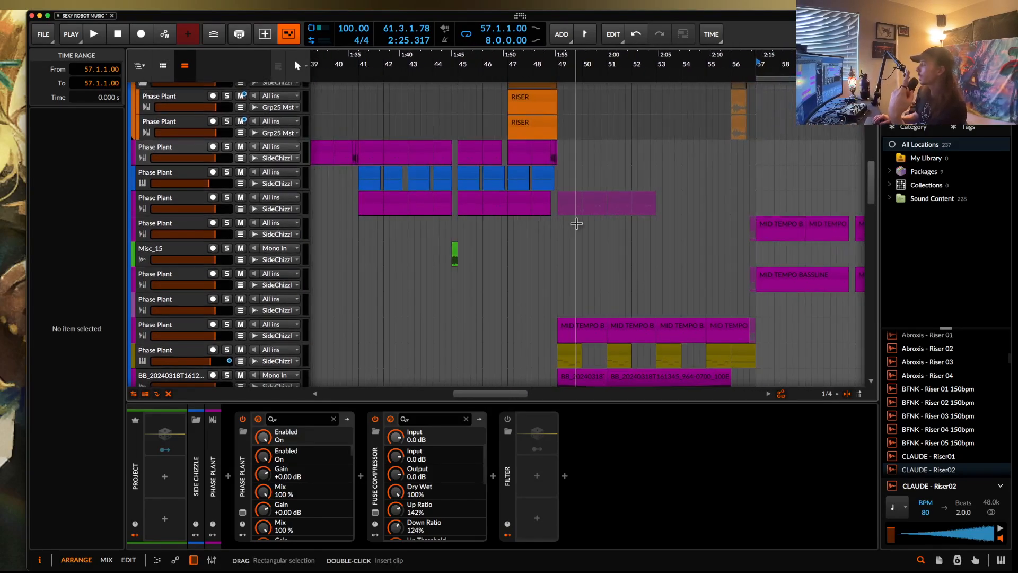
{"action": "scroll", "coordinate": [576, 223], "scroll_direction": "down", "scroll_amount": 2}
{"action": "scroll", "coordinate": [577, 223], "scroll_direction": "right", "scroll_amount": 3}
{"action": "scroll", "coordinate": [575, 223], "scroll_direction": "down", "scroll_amount": 3}
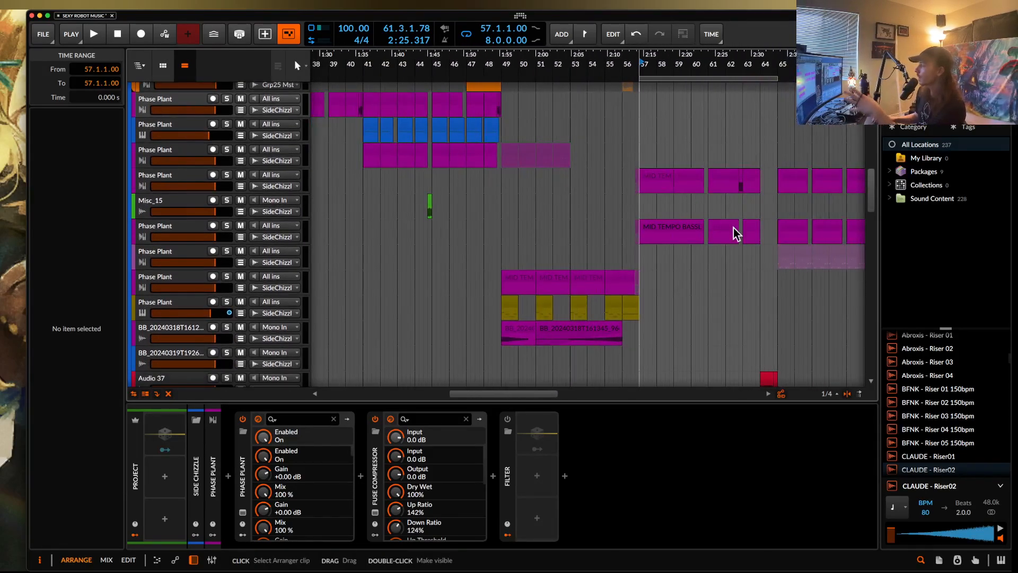
{"action": "scroll", "coordinate": [735, 234], "scroll_direction": "down", "scroll_amount": 2}
{"action": "scroll", "coordinate": [736, 234], "scroll_direction": "right", "scroll_amount": 1}
{"action": "scroll", "coordinate": [733, 226], "scroll_direction": "down", "scroll_amount": 5}
{"action": "scroll", "coordinate": [733, 227], "scroll_direction": "right", "scroll_amount": 2}
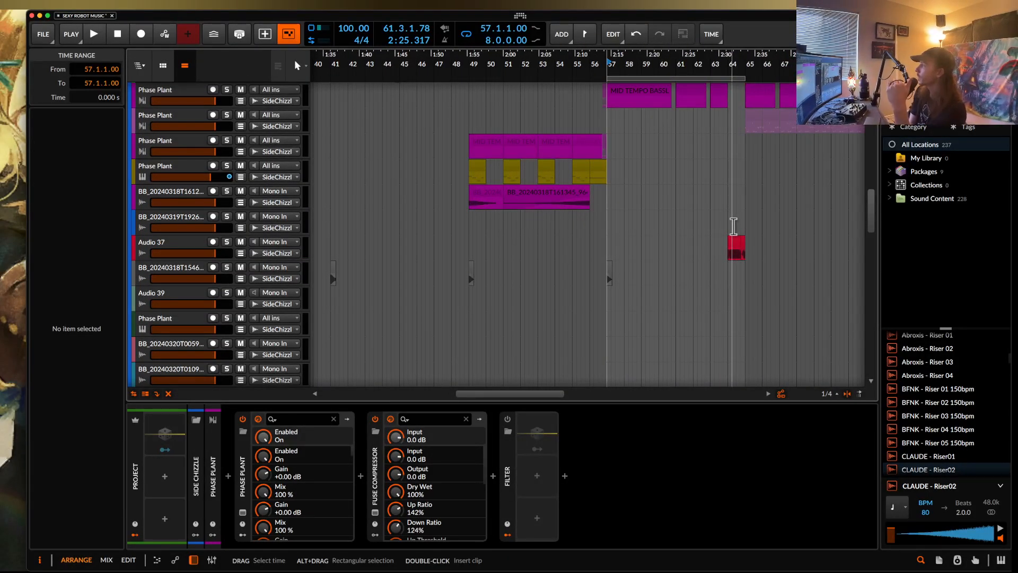
Select the upper MID TEMPO BASSLINE clip at bar 57 and compare its section with the preceding ones
{"action": "scroll", "coordinate": [683, 197], "scroll_direction": "up", "scroll_amount": 5}
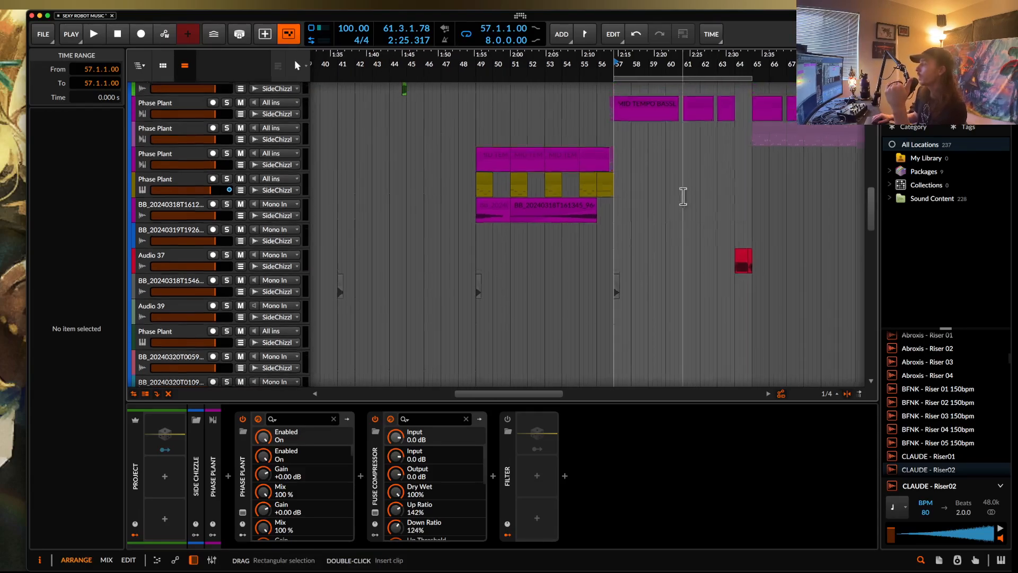
{"action": "scroll", "coordinate": [683, 196], "scroll_direction": "right", "scroll_amount": 1}
{"action": "scroll", "coordinate": [683, 196], "scroll_direction": "up", "scroll_amount": 5}
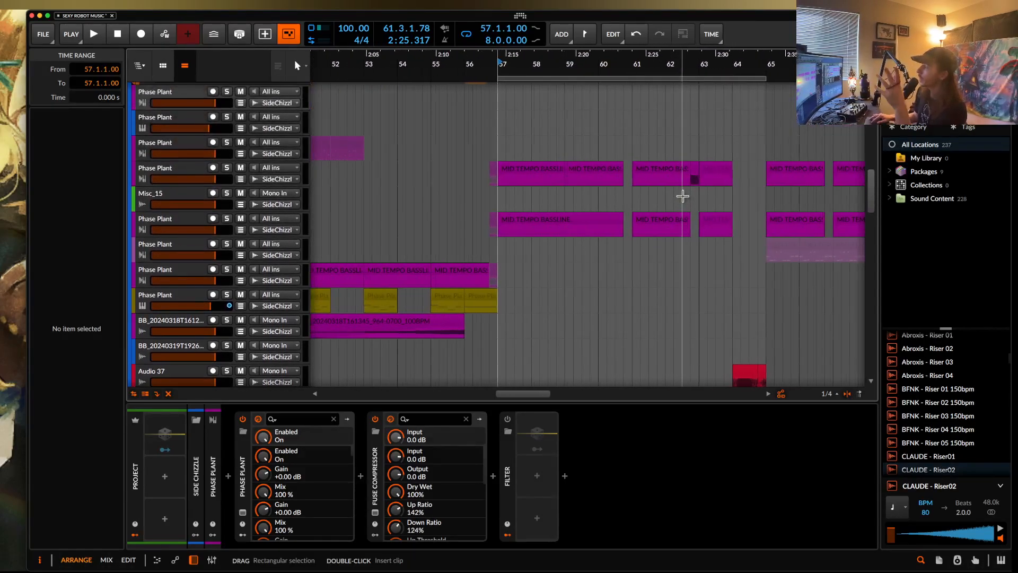
{"action": "scroll", "coordinate": [682, 196], "scroll_direction": "down", "scroll_amount": 5}
{"action": "left_click", "coordinate": [604, 175]}
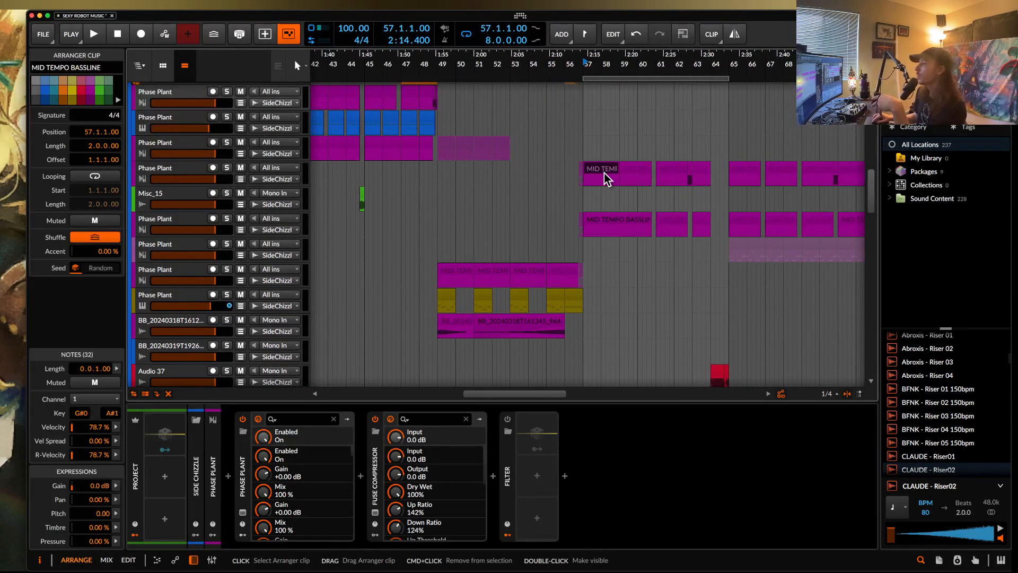
{"action": "scroll", "coordinate": [603, 172], "scroll_direction": "down", "scroll_amount": 3}
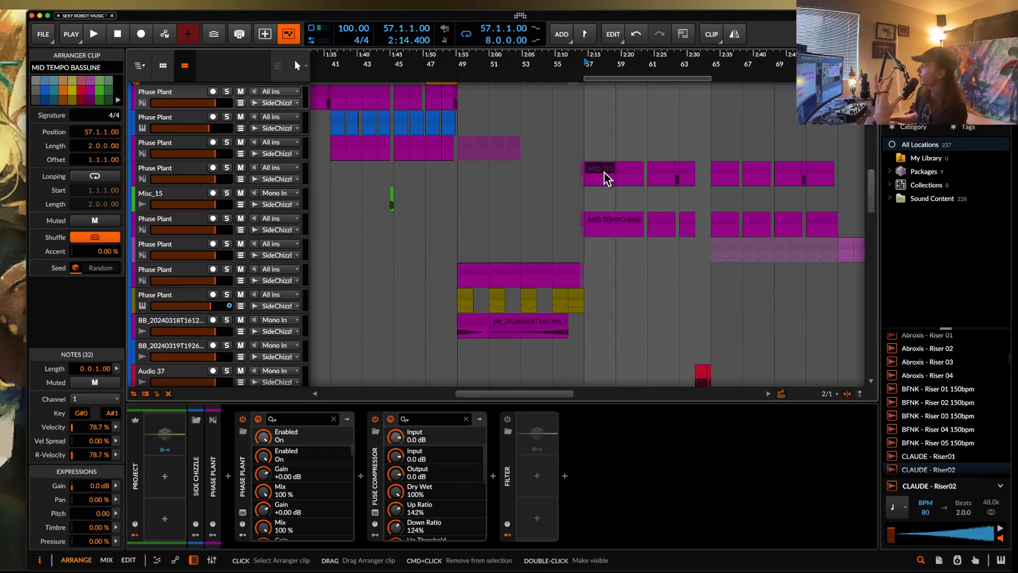
{"action": "scroll", "coordinate": [432, 159], "scroll_direction": "up", "scroll_amount": 1}
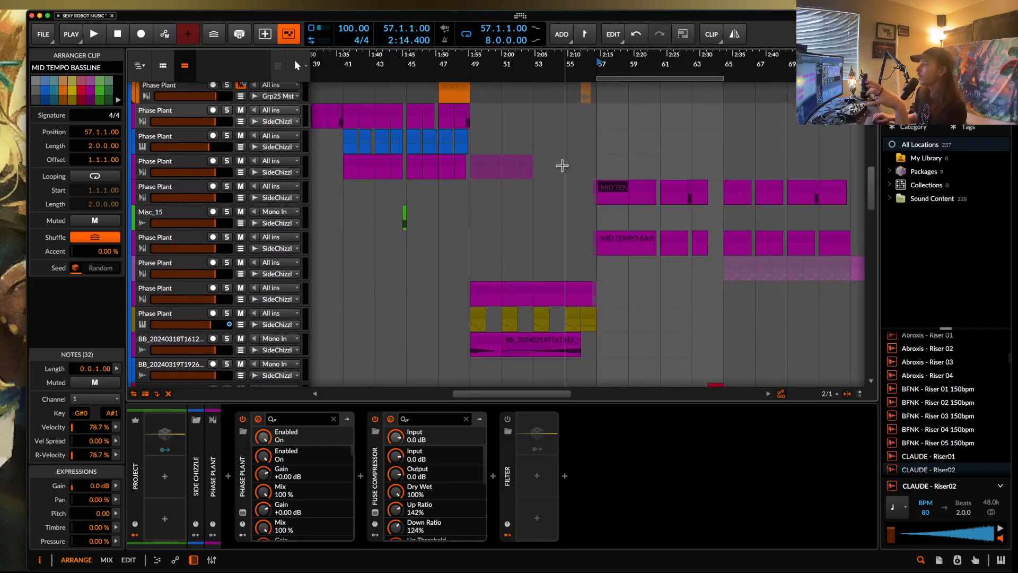
{"action": "scroll", "coordinate": [576, 166], "scroll_direction": "down", "scroll_amount": 2}
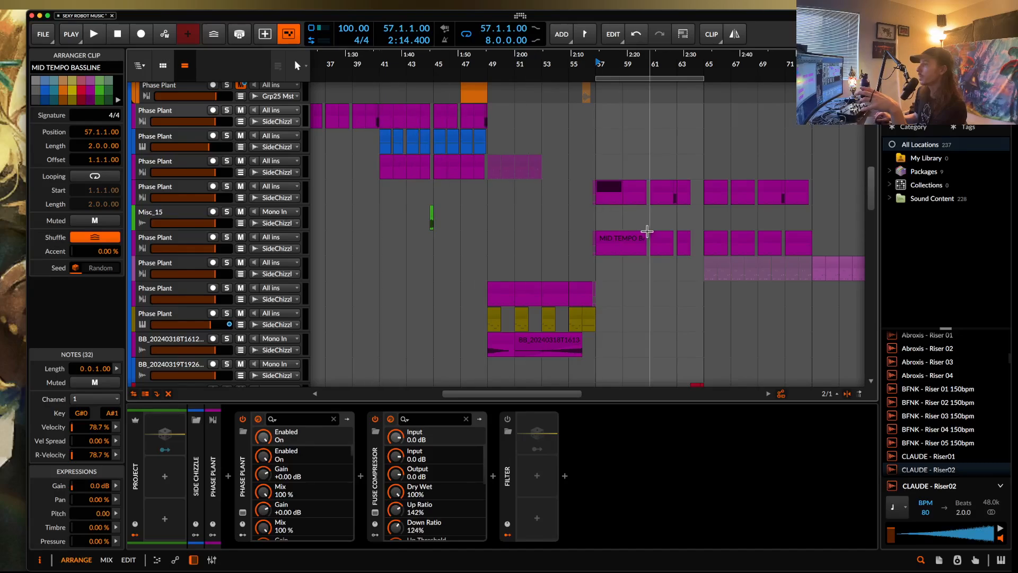
Select the orange MID TEMPO BASSLINE clip at bar 25 in Group 25 and compare it with the sections that follow
{"action": "scroll", "coordinate": [631, 228], "scroll_direction": "left", "scroll_amount": 5}
{"action": "scroll", "coordinate": [631, 228], "scroll_direction": "up", "scroll_amount": 1}
{"action": "scroll", "coordinate": [624, 221], "scroll_direction": "left", "scroll_amount": 4}
{"action": "scroll", "coordinate": [625, 222], "scroll_direction": "up", "scroll_amount": 3}
{"action": "left_click", "coordinate": [515, 179]}
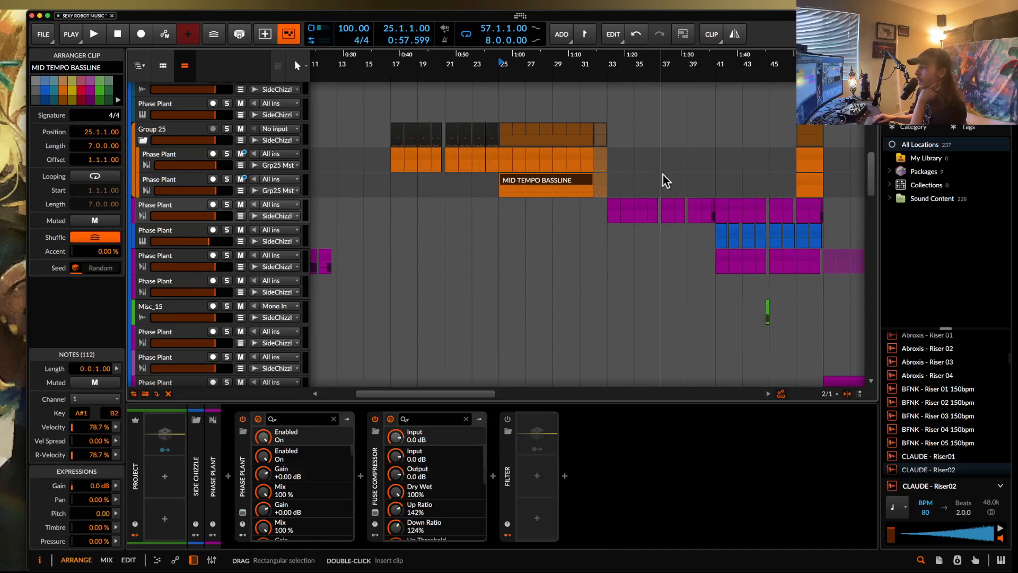
{"action": "scroll", "coordinate": [663, 174], "scroll_direction": "right", "scroll_amount": 2}
{"action": "scroll", "coordinate": [662, 175], "scroll_direction": "up", "scroll_amount": 5}
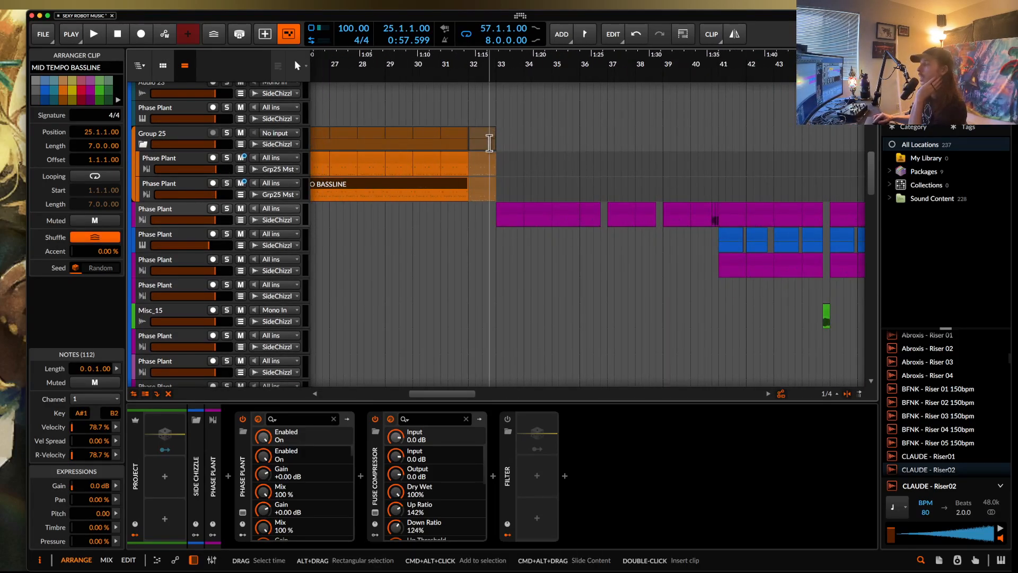
{"action": "scroll", "coordinate": [489, 143], "scroll_direction": "down", "scroll_amount": 5}
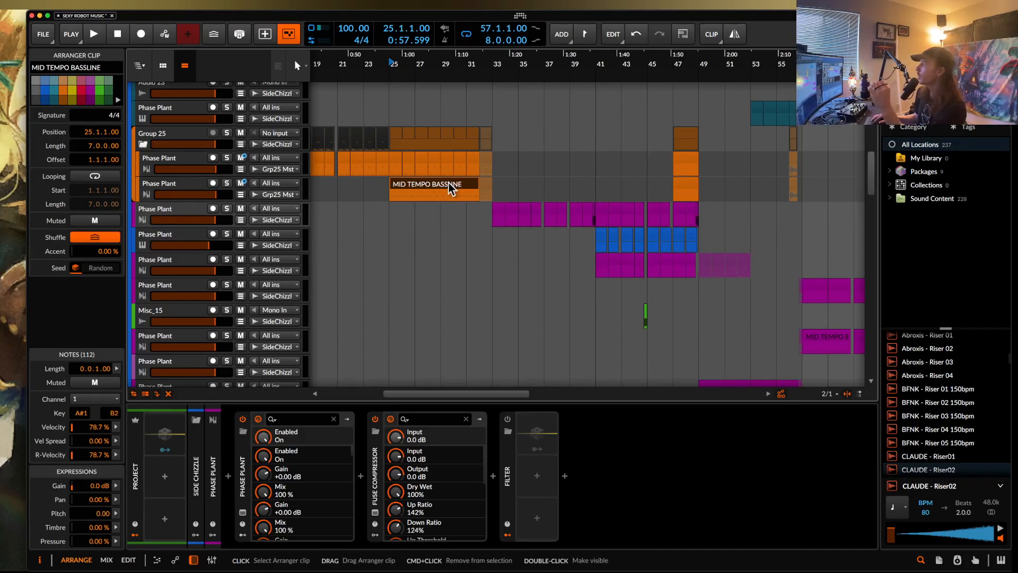
{"action": "scroll", "coordinate": [449, 182], "scroll_direction": "down", "scroll_amount": 2}
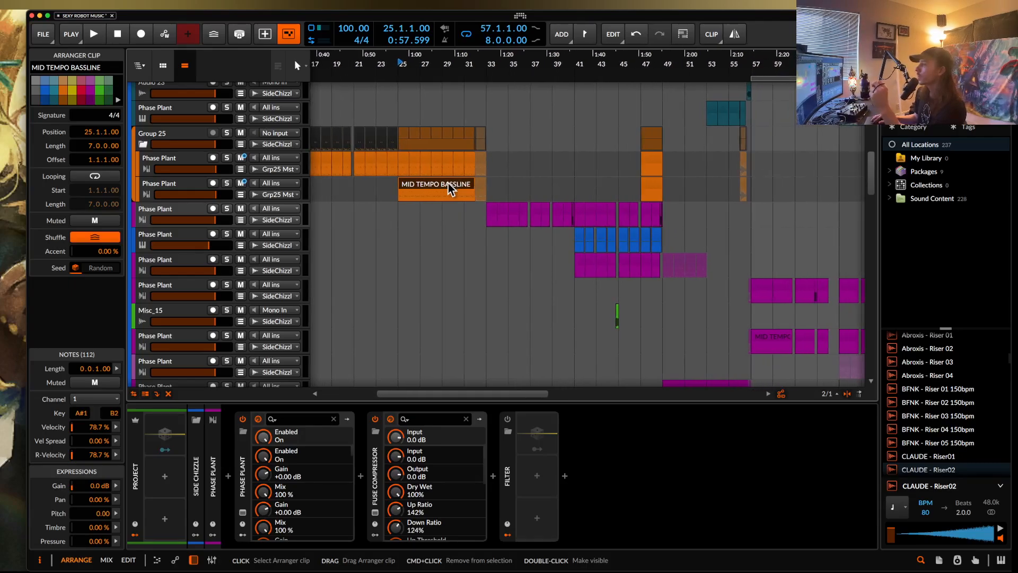
{"action": "scroll", "coordinate": [448, 183], "scroll_direction": "up", "scroll_amount": 2}
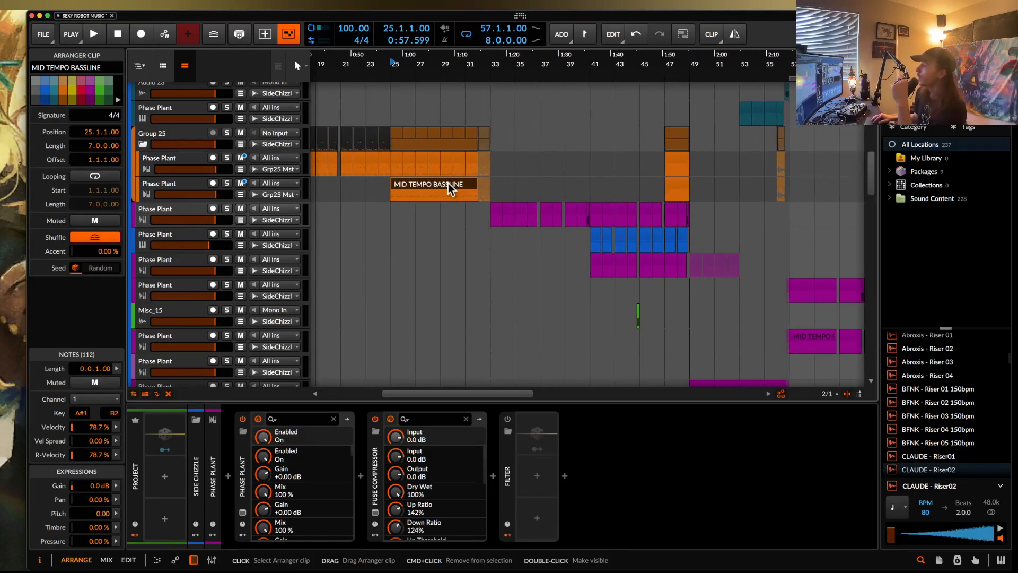
Place the play position at bar 33, where the magenta Phase Plant bassline starts after the Group 25 clips
{"action": "scroll", "coordinate": [447, 183], "scroll_direction": "up", "scroll_amount": 10}
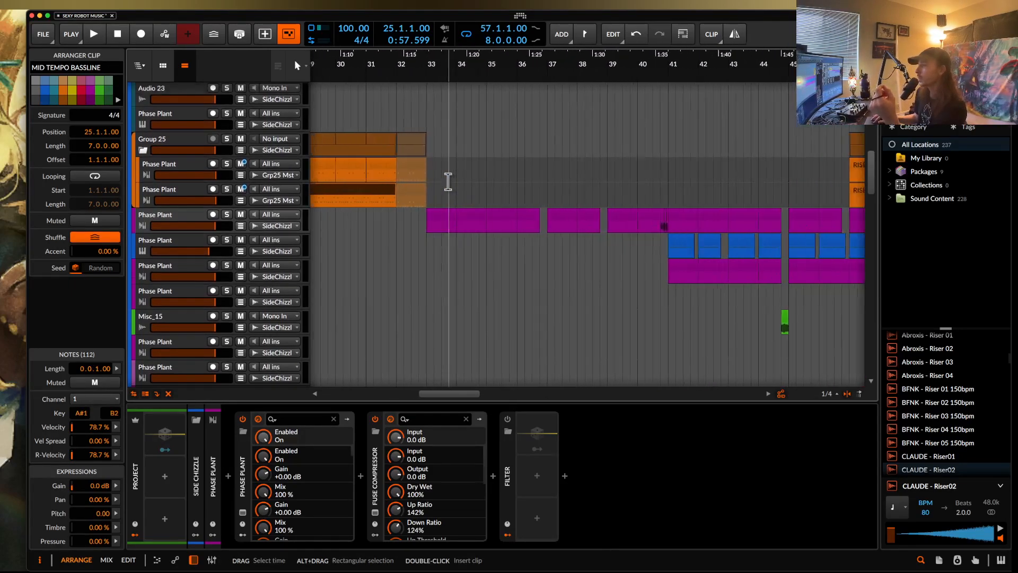
{"action": "scroll", "coordinate": [448, 182], "scroll_direction": "up", "scroll_amount": 1}
{"action": "left_click", "coordinate": [421, 229]}
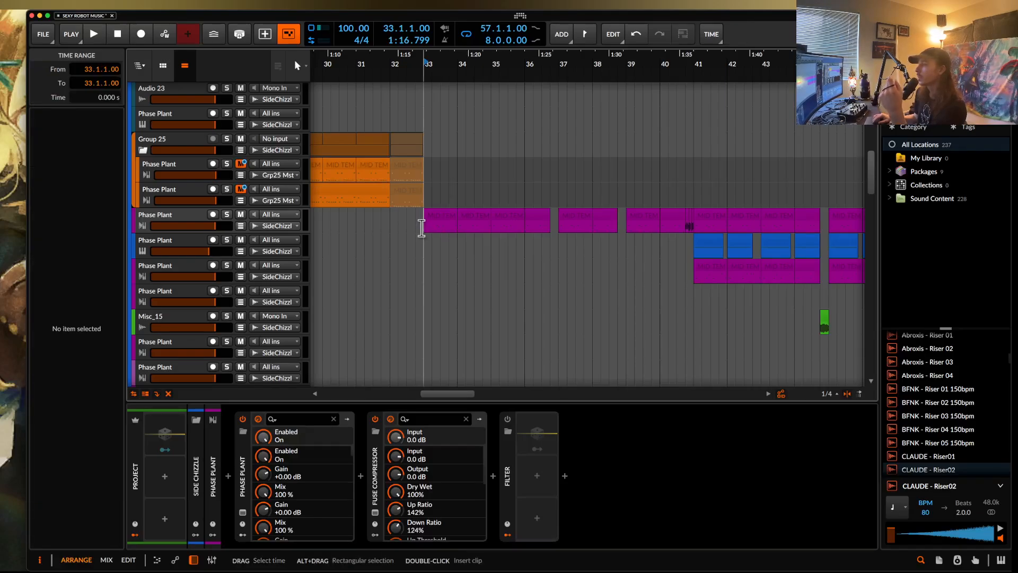
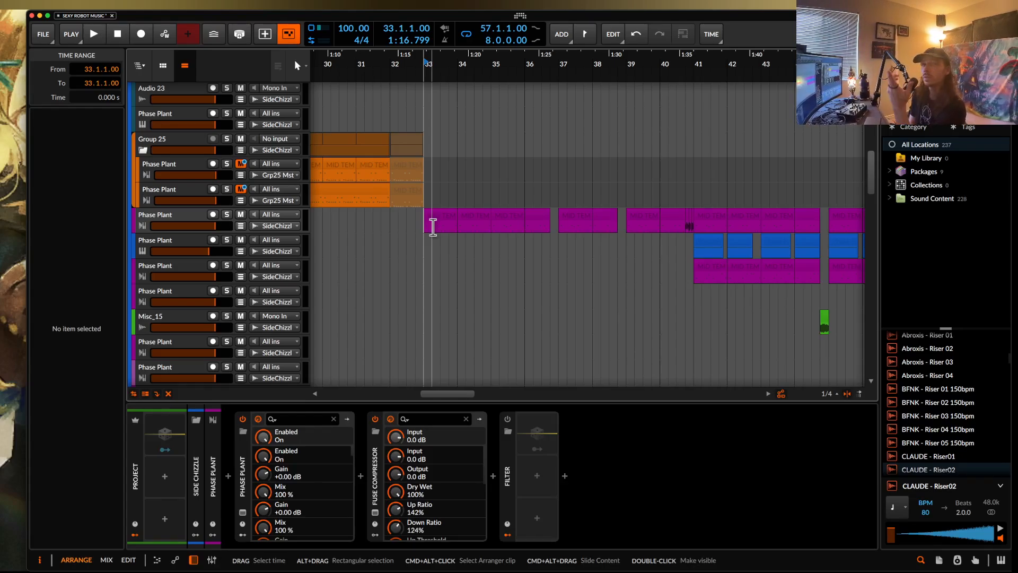
Extend the loop region starting at bar 57 to a length of 24 bars
{"action": "scroll", "coordinate": [433, 227], "scroll_direction": "right", "scroll_amount": 9}
{"action": "scroll", "coordinate": [433, 228], "scroll_direction": "down", "scroll_amount": 5}
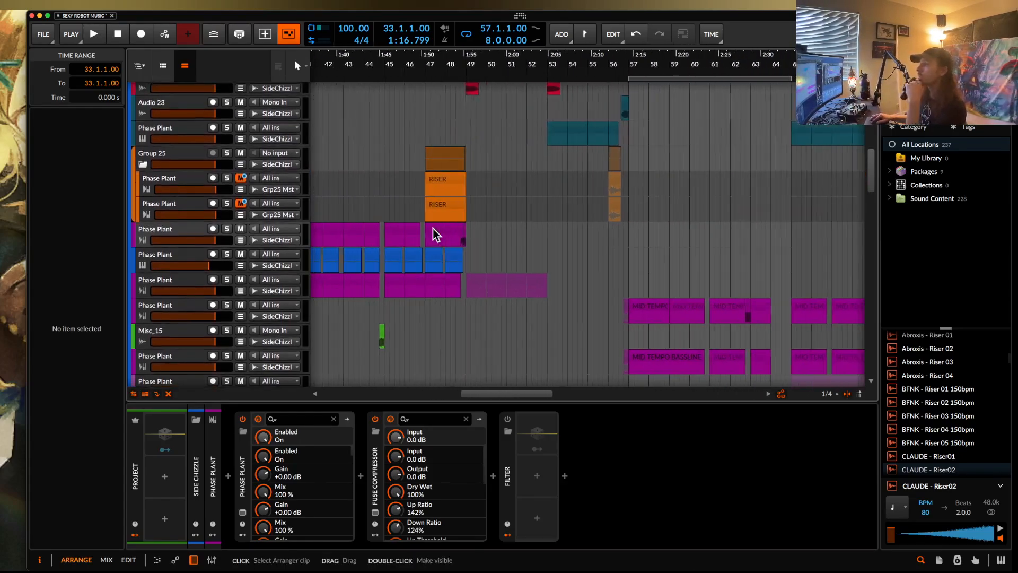
{"action": "scroll", "coordinate": [432, 228], "scroll_direction": "right", "scroll_amount": 5}
{"action": "scroll", "coordinate": [433, 228], "scroll_direction": "up", "scroll_amount": 5}
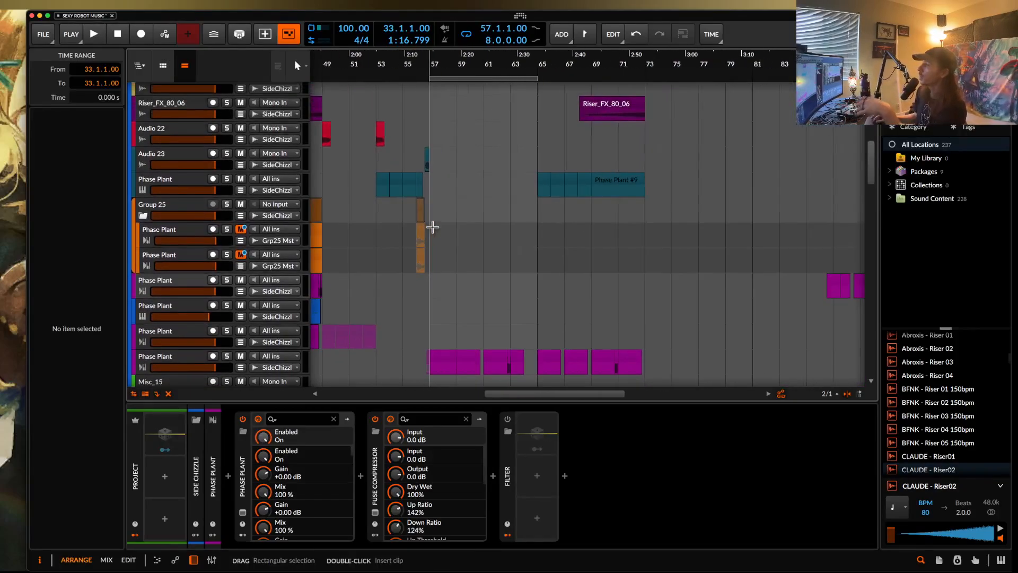
{"action": "scroll", "coordinate": [433, 228], "scroll_direction": "up", "scroll_amount": 10}
{"action": "scroll", "coordinate": [432, 227], "scroll_direction": "right", "scroll_amount": 2}
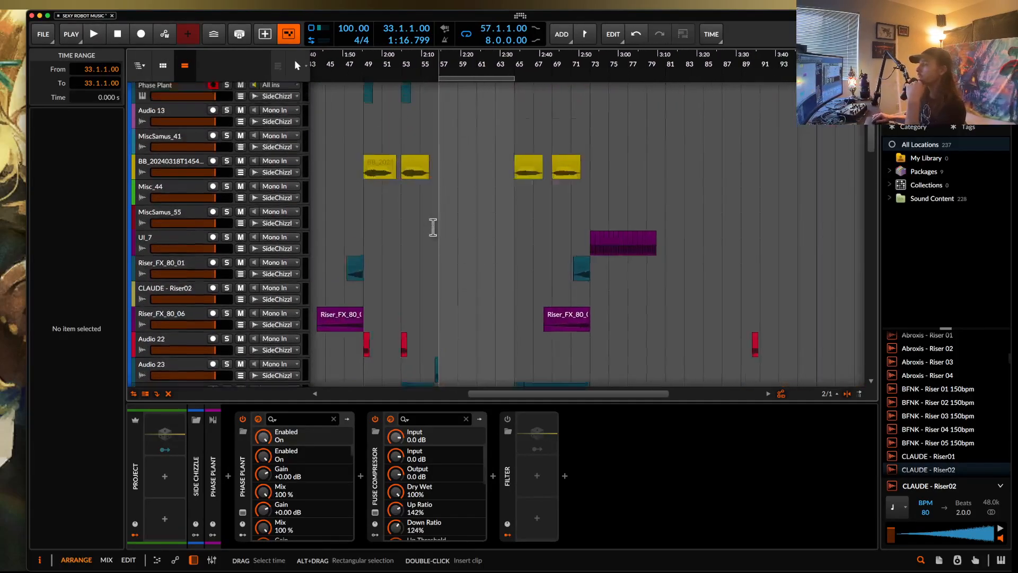
{"action": "left_click_drag", "start_coordinate": [512, 78], "coordinate": [655, 105]}
Place the play position at 71.2.1, at the start of the Riser_FX_80_01 clip
{"action": "scroll", "coordinate": [618, 143], "scroll_direction": "up", "scroll_amount": 5}
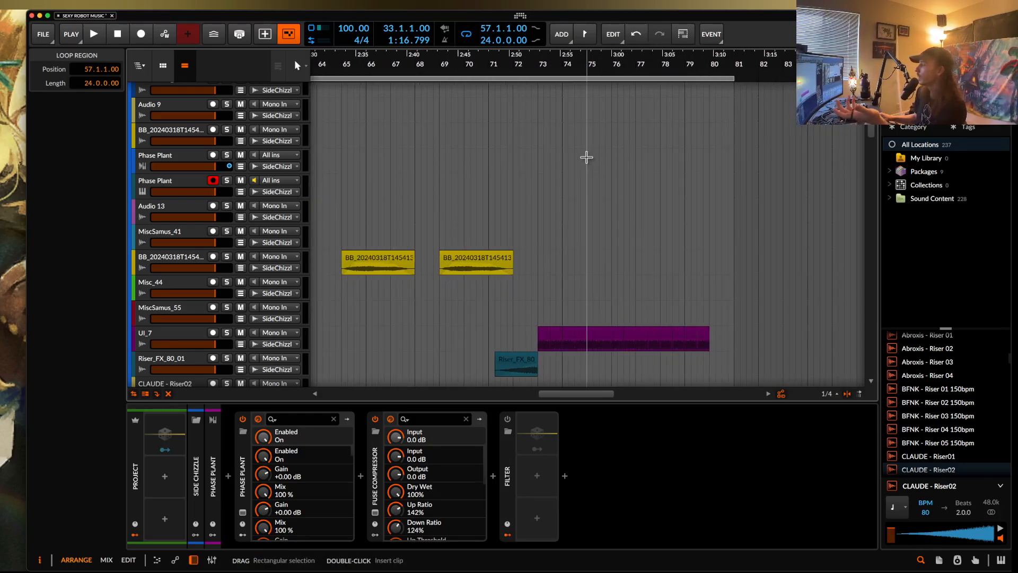
{"action": "scroll", "coordinate": [585, 157], "scroll_direction": "up", "scroll_amount": 3}
{"action": "scroll", "coordinate": [584, 158], "scroll_direction": "down", "scroll_amount": 4}
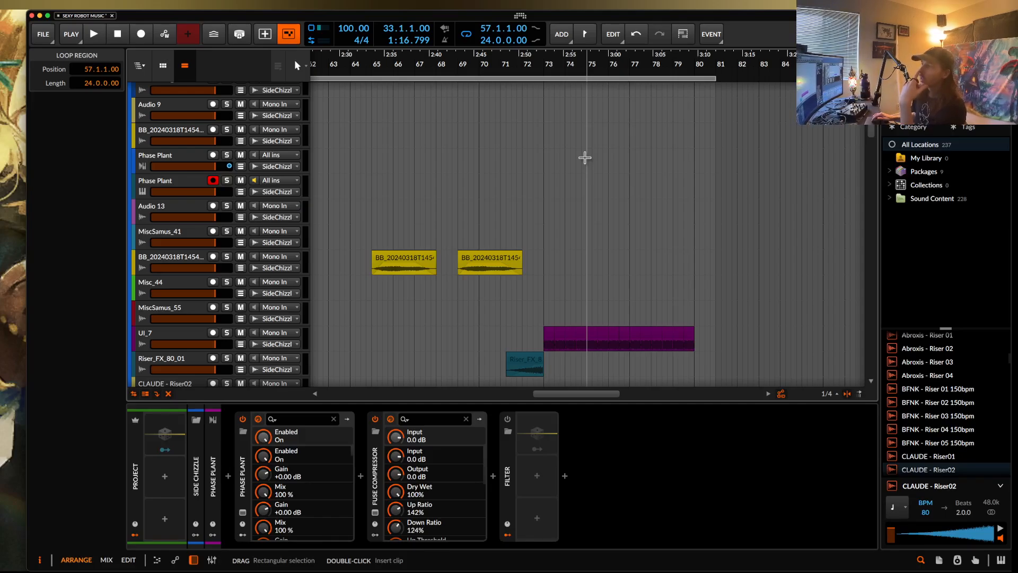
{"action": "scroll", "coordinate": [504, 196], "scroll_direction": "up", "scroll_amount": 4}
{"action": "left_click", "coordinate": [509, 196]}
{"action": "scroll", "coordinate": [511, 196], "scroll_direction": "down", "scroll_amount": 3}
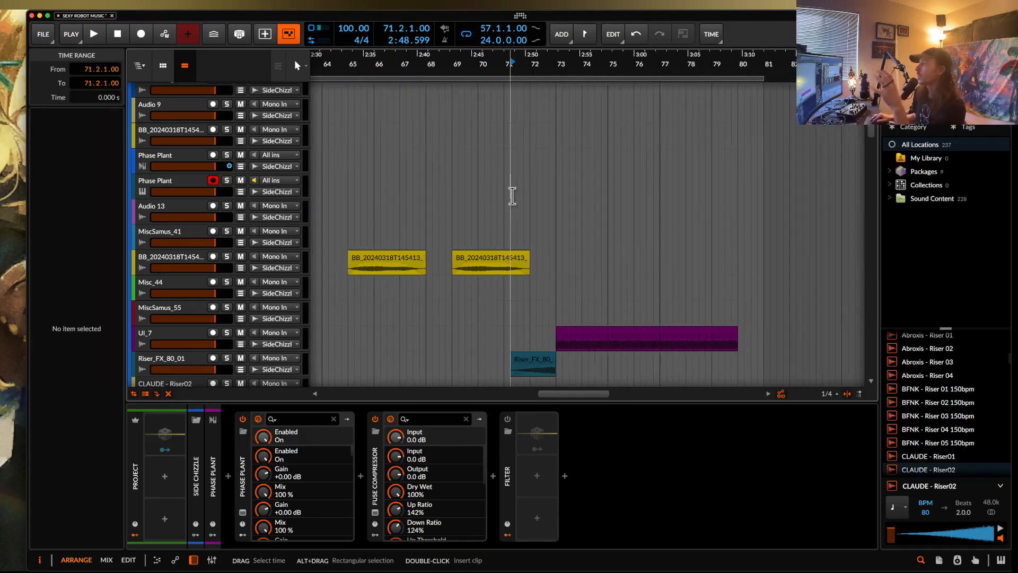
{"action": "scroll", "coordinate": [512, 196], "scroll_direction": "down", "scroll_amount": 1}
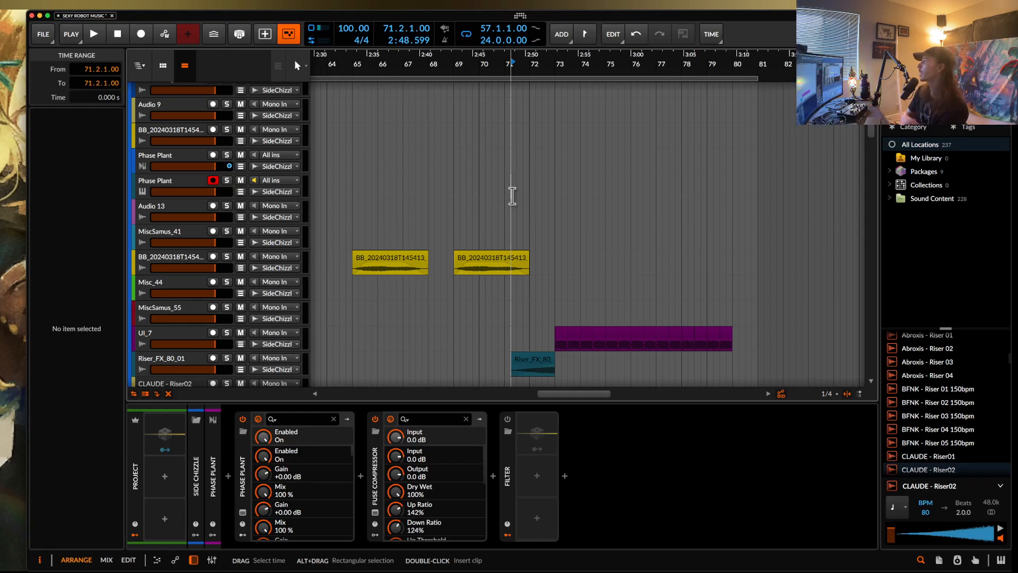
Examine the riser, Phase Plant #9 and bassline layers across the looped section from bar 57 to bar 81
{"action": "scroll", "coordinate": [512, 196], "scroll_direction": "down", "scroll_amount": 4}
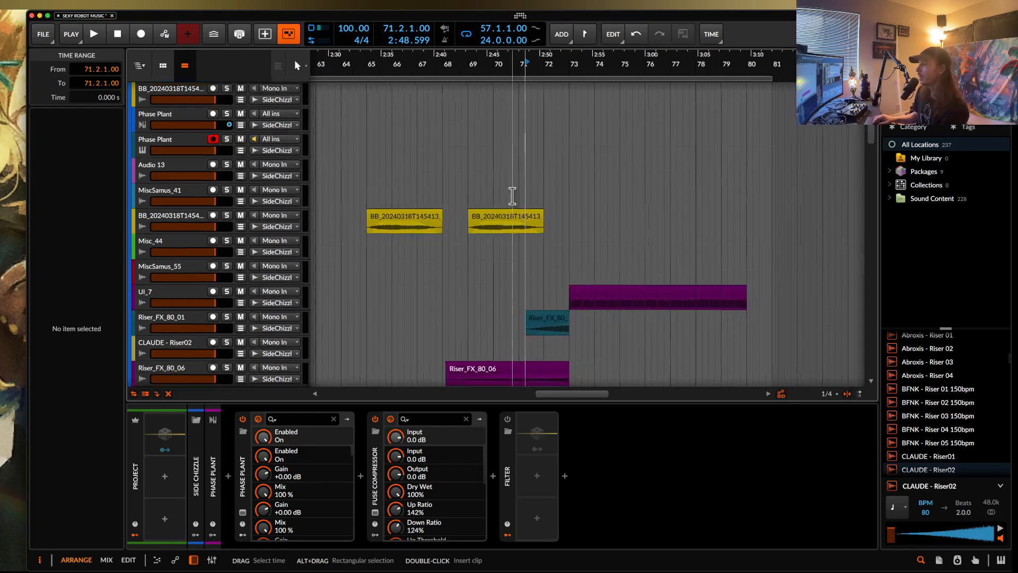
{"action": "scroll", "coordinate": [512, 196], "scroll_direction": "down", "scroll_amount": 3}
{"action": "scroll", "coordinate": [586, 141], "scroll_direction": "up", "scroll_amount": 7}
{"action": "scroll", "coordinate": [586, 141], "scroll_direction": "left", "scroll_amount": 5}
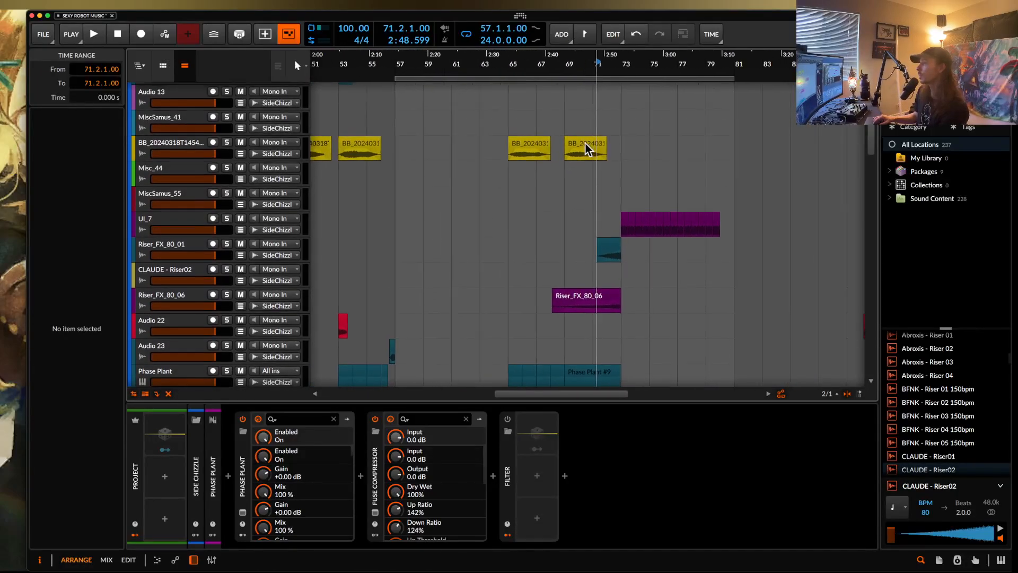
{"action": "scroll", "coordinate": [594, 131], "scroll_direction": "down", "scroll_amount": 15}
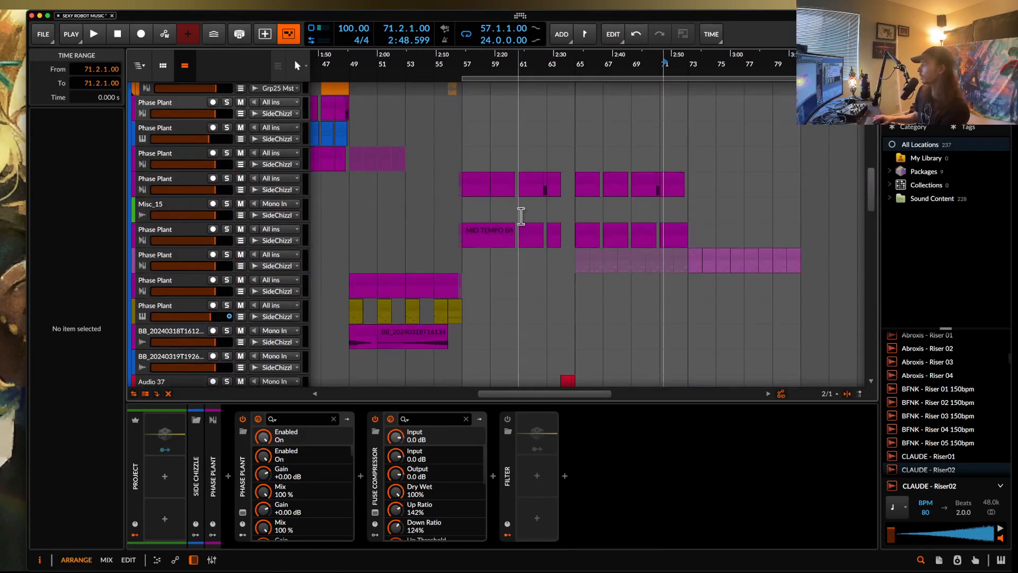
{"action": "scroll", "coordinate": [518, 217], "scroll_direction": "right", "scroll_amount": 11}
{"action": "scroll", "coordinate": [517, 217], "scroll_direction": "up", "scroll_amount": 5}
{"action": "scroll", "coordinate": [518, 215], "scroll_direction": "left", "scroll_amount": 6}
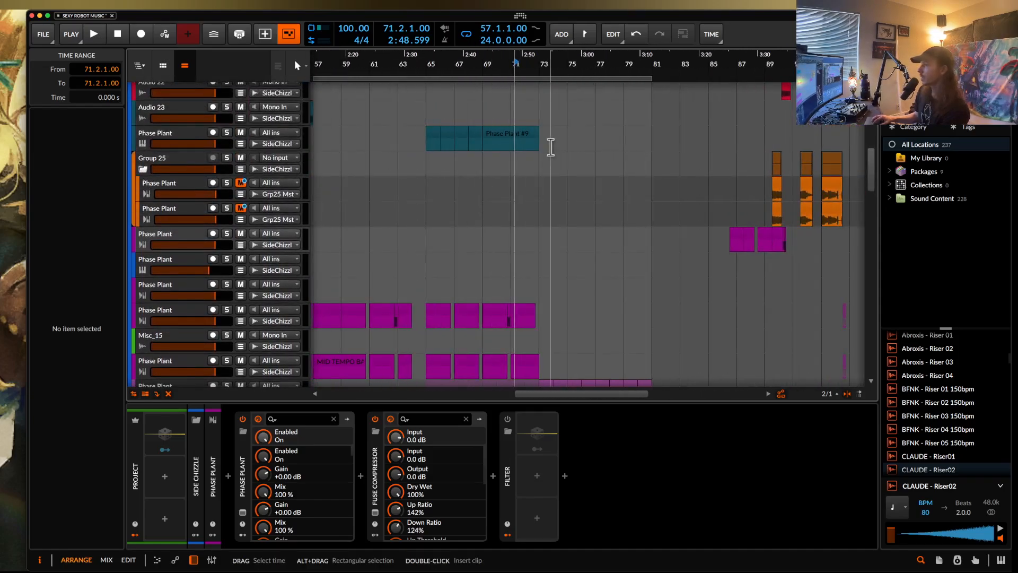
Examine the UI_7, riser and BB_20240318 sample tracks above the bassline layers around bars 57 to 81
{"action": "scroll", "coordinate": [550, 145], "scroll_direction": "up", "scroll_amount": 4}
{"action": "scroll", "coordinate": [549, 146], "scroll_direction": "down", "scroll_amount": 7}
{"action": "scroll", "coordinate": [550, 145], "scroll_direction": "left", "scroll_amount": 3}
{"action": "scroll", "coordinate": [592, 158], "scroll_direction": "up", "scroll_amount": 10}
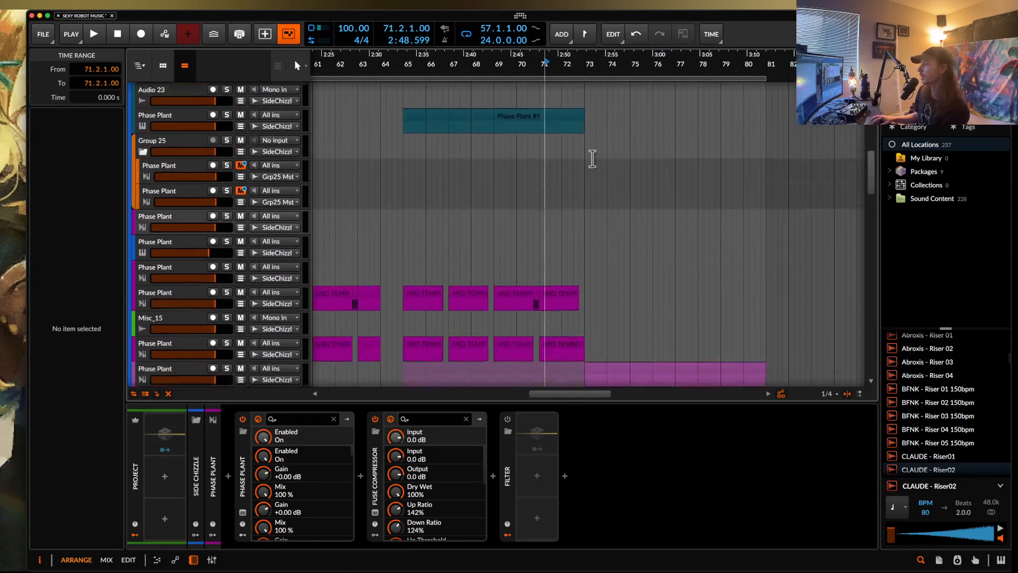
{"action": "scroll", "coordinate": [581, 138], "scroll_direction": "down", "scroll_amount": 2}
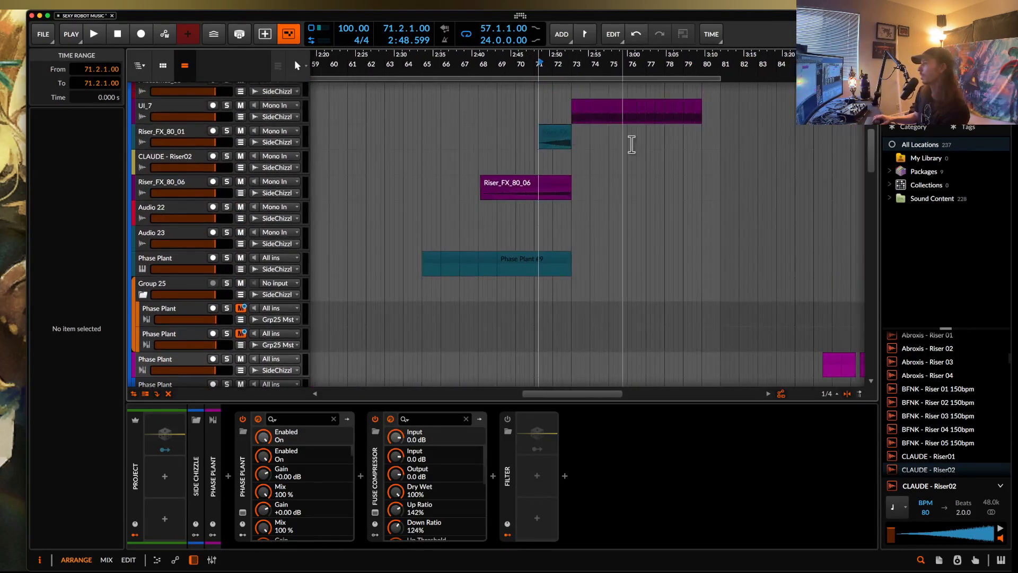
{"action": "scroll", "coordinate": [584, 108], "scroll_direction": "up", "scroll_amount": 2}
{"action": "scroll", "coordinate": [583, 107], "scroll_direction": "down", "scroll_amount": 4}
{"action": "scroll", "coordinate": [581, 103], "scroll_direction": "up", "scroll_amount": 6}
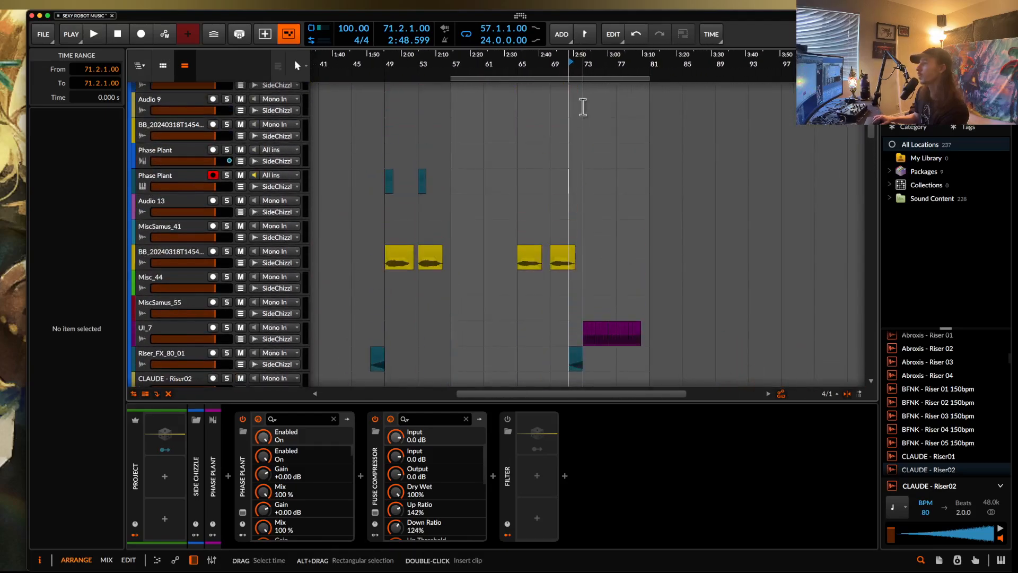
{"action": "scroll", "coordinate": [495, 196], "scroll_direction": "up", "scroll_amount": 10}
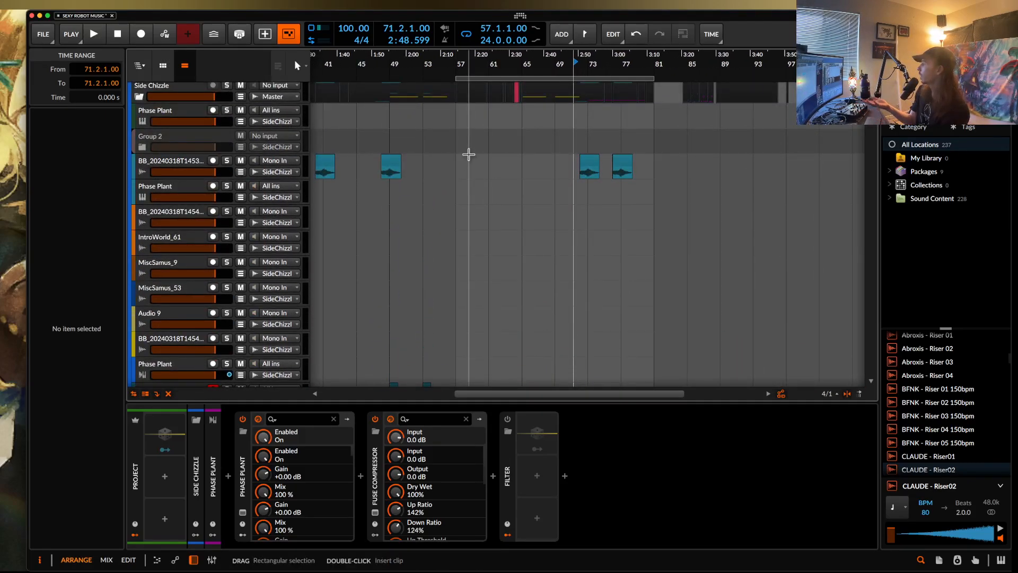
Place the play position at 69.1.1, at the start of the yellow BB_20240318 clip following the one at bar 65
{"action": "scroll", "coordinate": [468, 154], "scroll_direction": "down", "scroll_amount": 10}
{"action": "scroll", "coordinate": [469, 154], "scroll_direction": "right", "scroll_amount": 2}
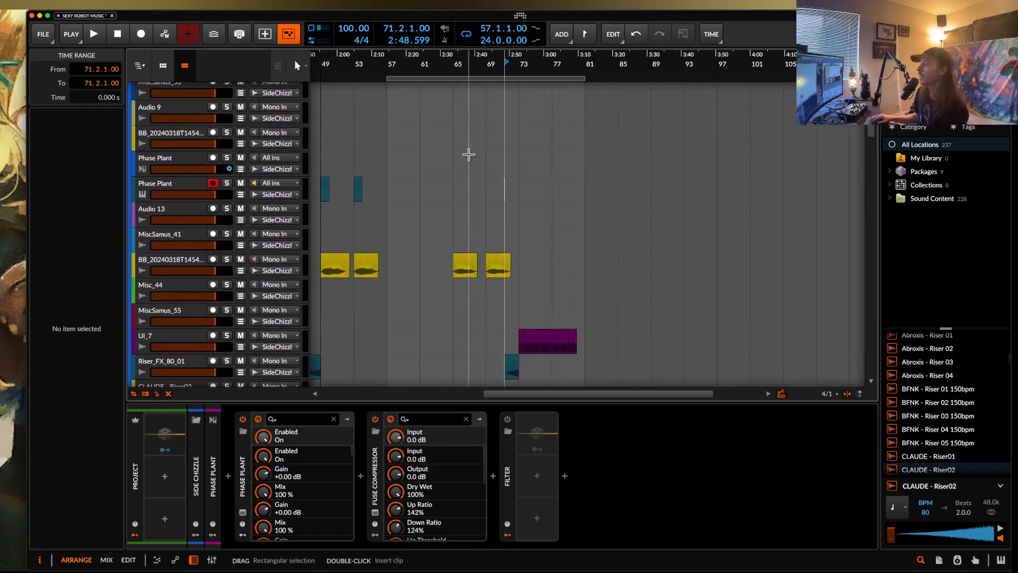
{"action": "scroll", "coordinate": [484, 307], "scroll_direction": "up", "scroll_amount": 3}
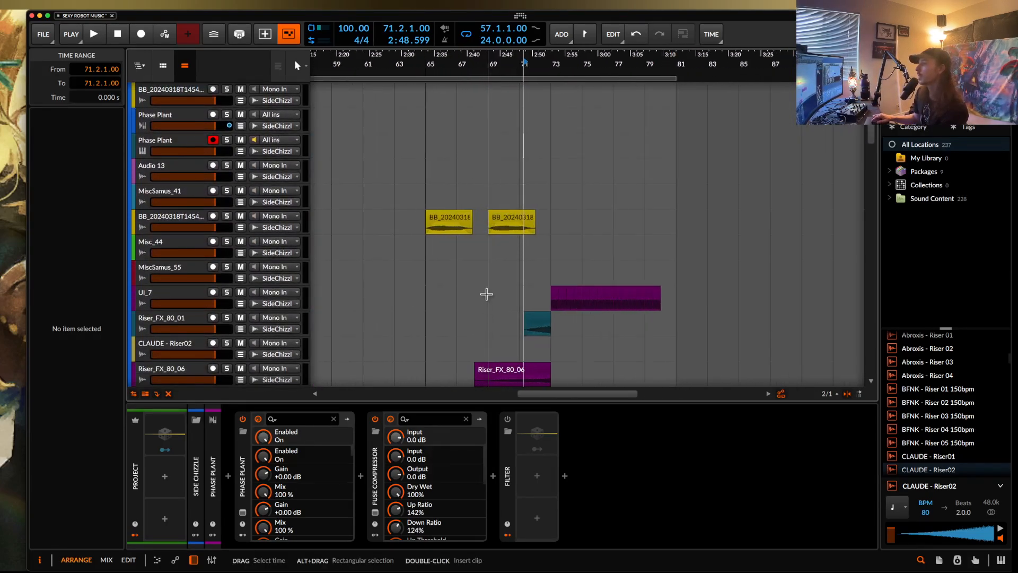
{"action": "left_click", "coordinate": [486, 283]}
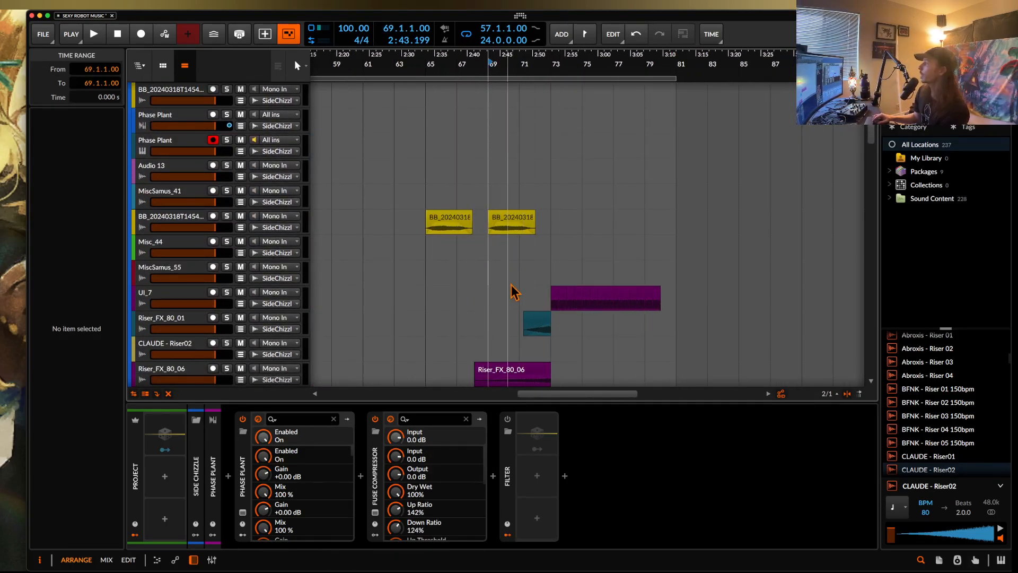
Compare the UI_7 and riser clips around bar 73 with the MID TEMPO BASSLINE and Audio 37 layers from bar 57
{"action": "scroll", "coordinate": [565, 270], "scroll_direction": "up", "scroll_amount": 3}
{"action": "scroll", "coordinate": [566, 268], "scroll_direction": "up", "scroll_amount": 3}
{"action": "scroll", "coordinate": [548, 283], "scroll_direction": "down", "scroll_amount": 3}
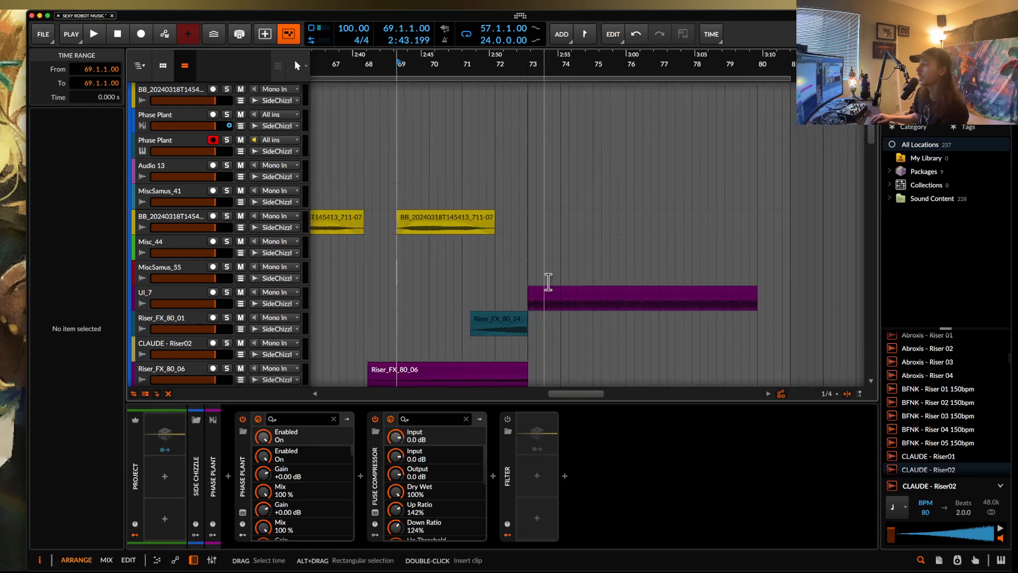
{"action": "scroll", "coordinate": [548, 283], "scroll_direction": "down", "scroll_amount": 1}
{"action": "scroll", "coordinate": [549, 283], "scroll_direction": "up", "scroll_amount": 1}
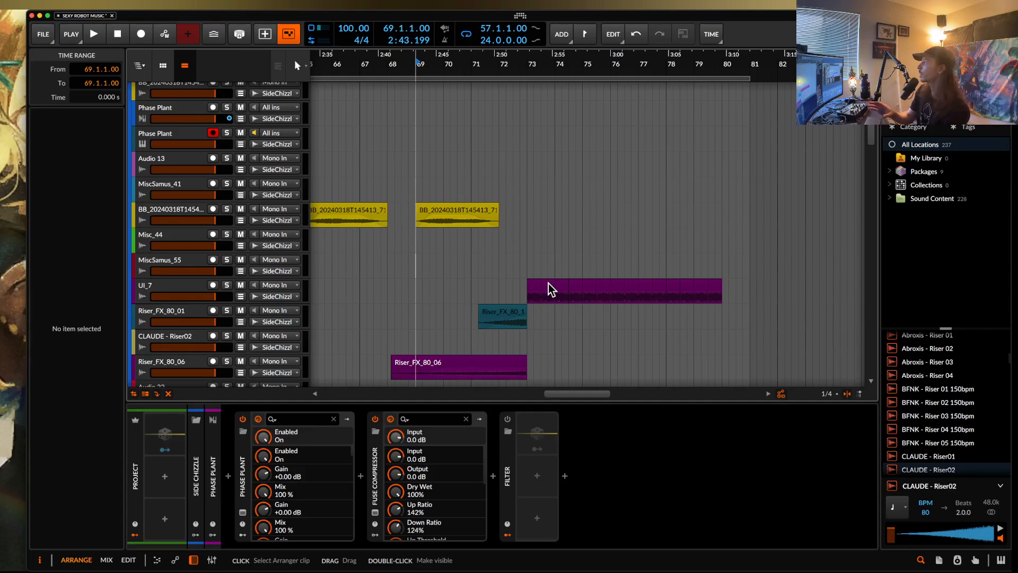
{"action": "scroll", "coordinate": [548, 283], "scroll_direction": "down", "scroll_amount": 10}
{"action": "scroll", "coordinate": [548, 283], "scroll_direction": "left", "scroll_amount": 6}
{"action": "scroll", "coordinate": [548, 282], "scroll_direction": "down", "scroll_amount": 4}
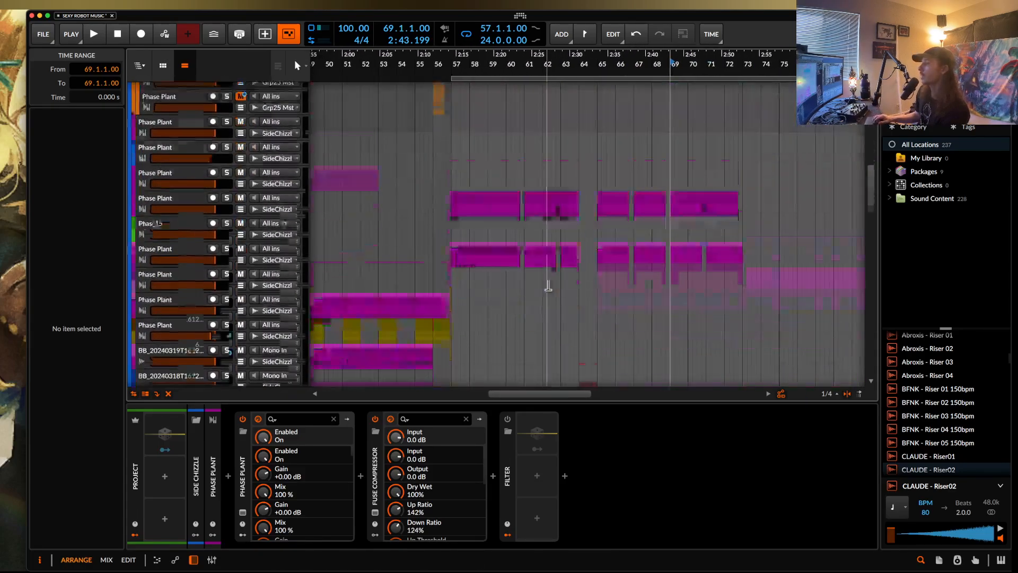
{"action": "scroll", "coordinate": [580, 291], "scroll_direction": "up", "scroll_amount": 4}
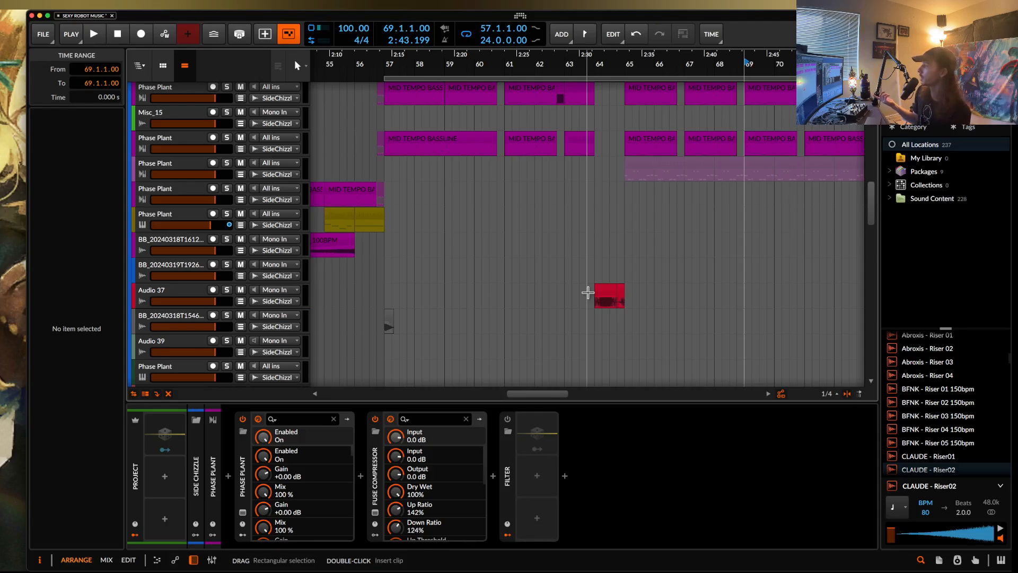
{"action": "scroll", "coordinate": [588, 291], "scroll_direction": "down", "scroll_amount": 3}
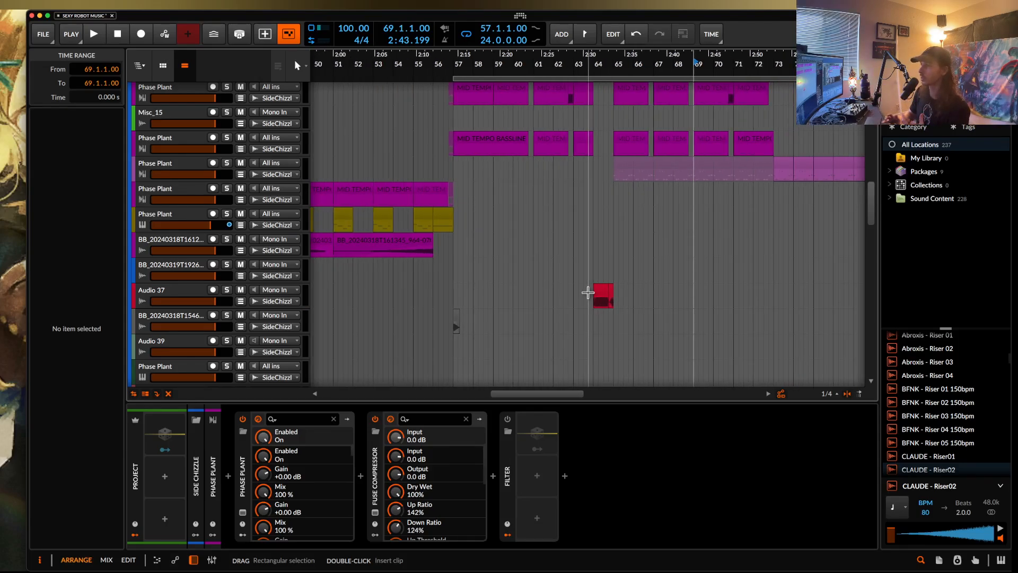
{"action": "scroll", "coordinate": [587, 292], "scroll_direction": "up", "scroll_amount": 3}
{"action": "scroll", "coordinate": [587, 291], "scroll_direction": "down", "scroll_amount": 2}
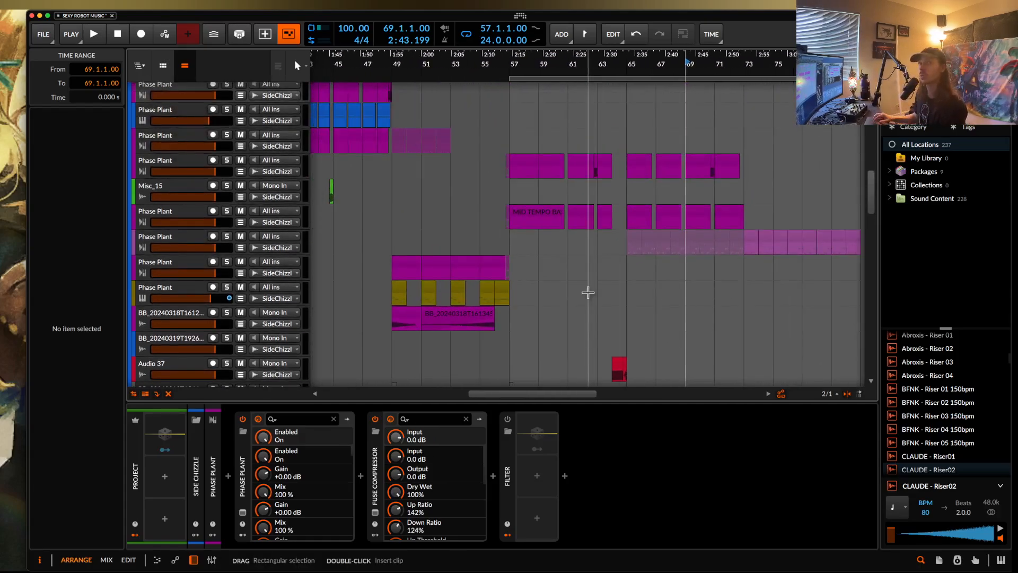
{"action": "scroll", "coordinate": [588, 292], "scroll_direction": "up", "scroll_amount": 5}
{"action": "scroll", "coordinate": [587, 292], "scroll_direction": "right", "scroll_amount": 3}
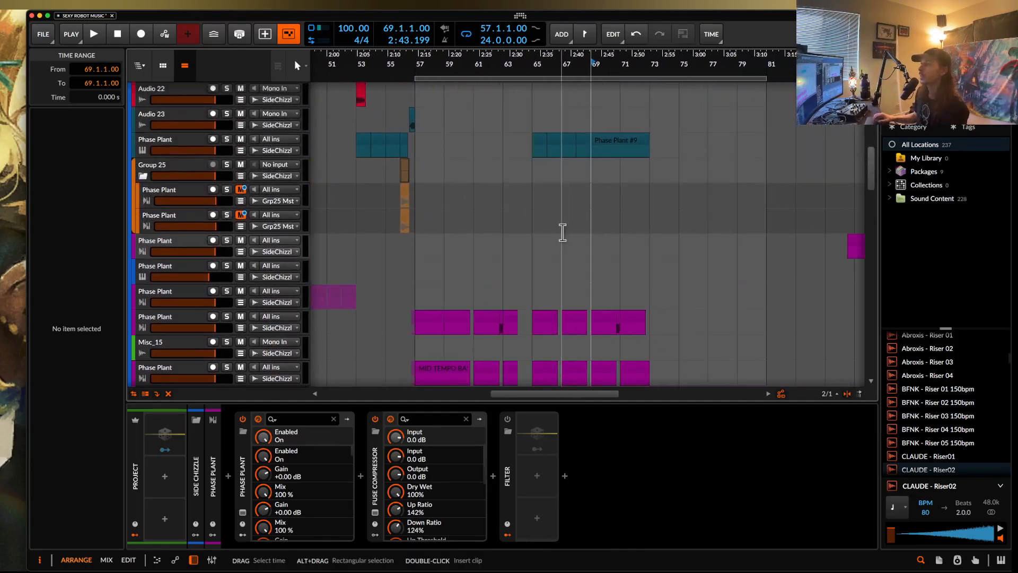
{"action": "scroll", "coordinate": [634, 233], "scroll_direction": "down", "scroll_amount": 5}
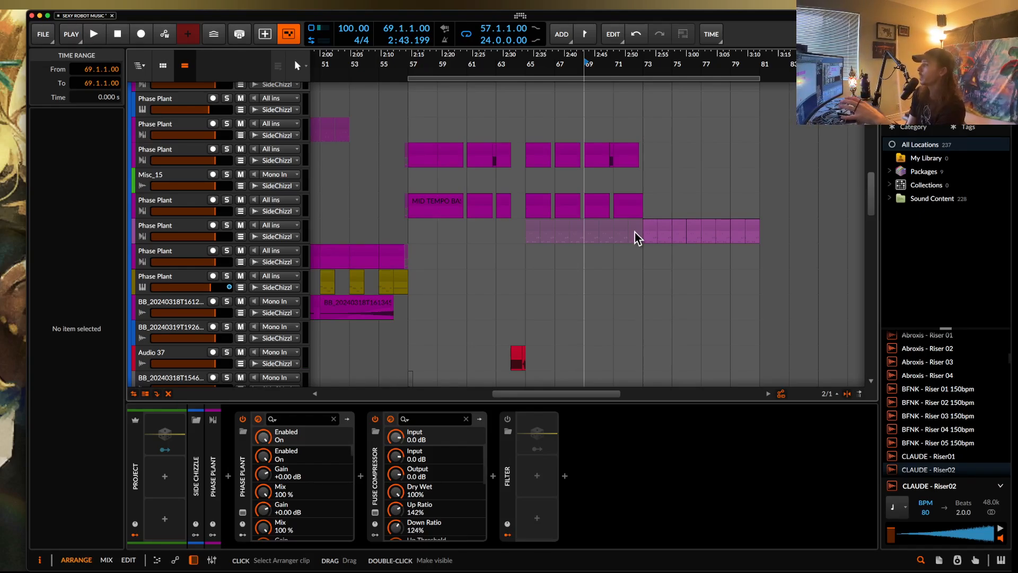
Examine the earlier bassline sections from bar 25 onward and the drums group underneath them
{"action": "scroll", "coordinate": [635, 232], "scroll_direction": "left", "scroll_amount": 5}
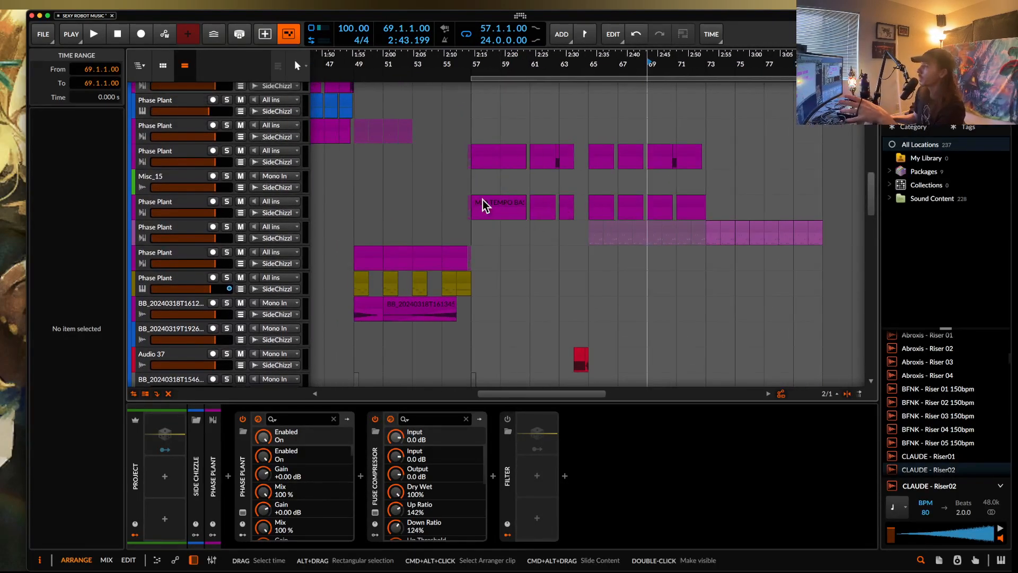
{"action": "scroll", "coordinate": [364, 164], "scroll_direction": "left", "scroll_amount": 10}
{"action": "scroll", "coordinate": [364, 165], "scroll_direction": "down", "scroll_amount": 3}
{"action": "scroll", "coordinate": [364, 165], "scroll_direction": "up", "scroll_amount": 3}
{"action": "scroll", "coordinate": [364, 165], "scroll_direction": "left", "scroll_amount": 3}
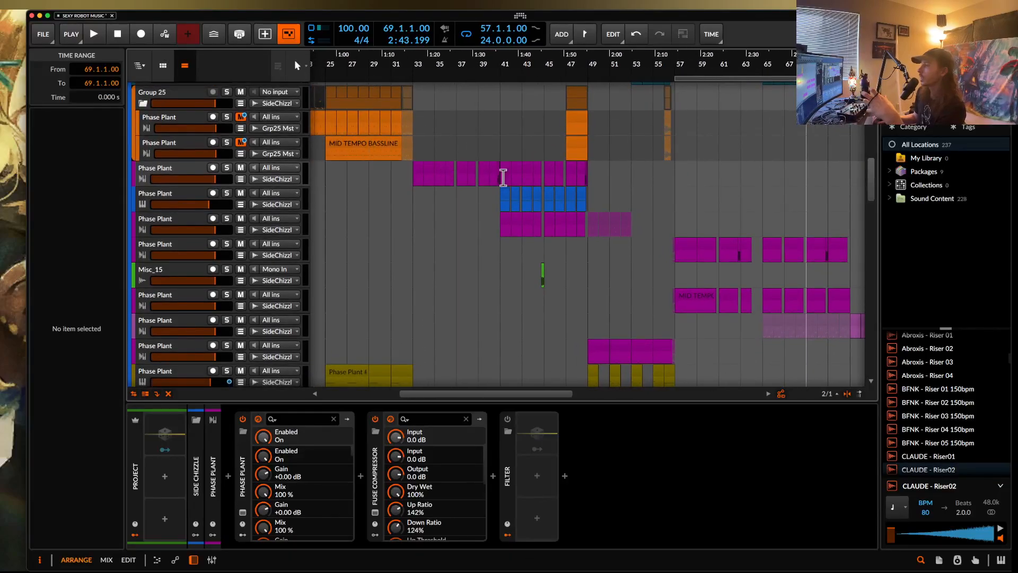
{"action": "scroll", "coordinate": [592, 231], "scroll_direction": "down", "scroll_amount": 15}
{"action": "scroll", "coordinate": [592, 231], "scroll_direction": "right", "scroll_amount": 8}
{"action": "scroll", "coordinate": [592, 231], "scroll_direction": "down", "scroll_amount": 10}
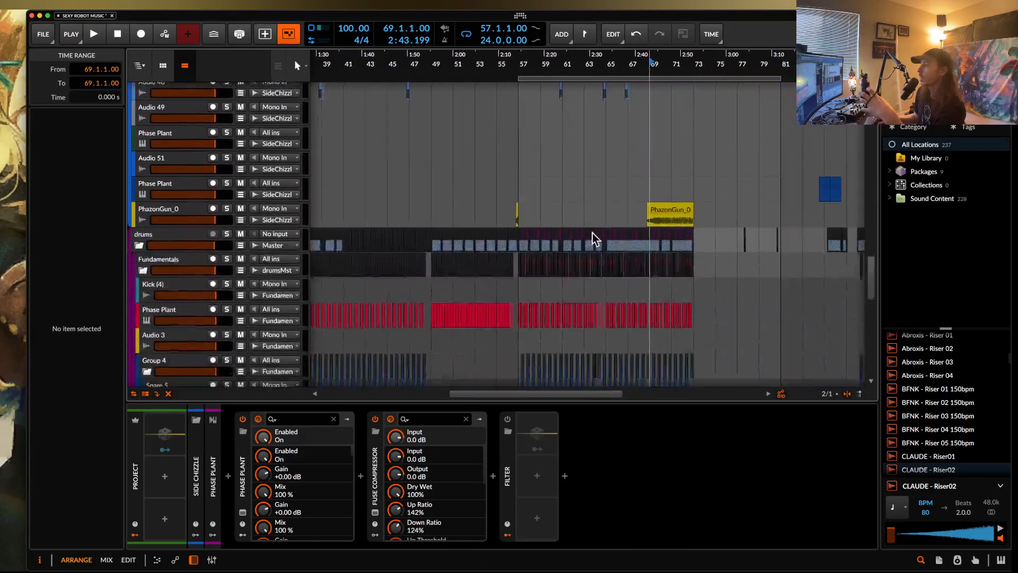
{"action": "scroll", "coordinate": [593, 234], "scroll_direction": "up", "scroll_amount": 20}
{"action": "scroll", "coordinate": [593, 290], "scroll_direction": "left", "scroll_amount": 1}
{"action": "scroll", "coordinate": [594, 291], "scroll_direction": "down", "scroll_amount": 2}
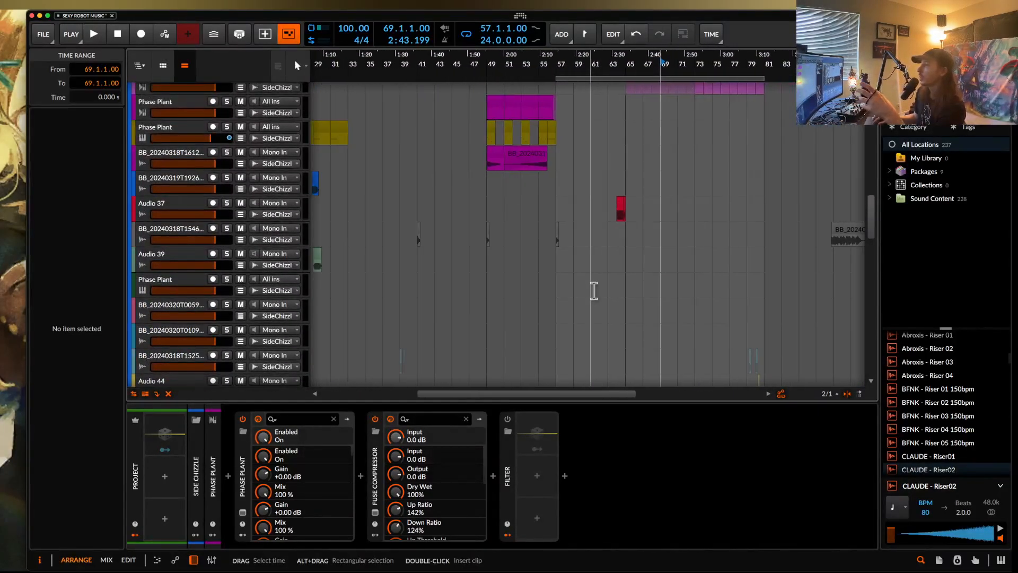
Place the play position at 65.1.1, where the bassline resumes after the gap in the looped section
{"action": "scroll", "coordinate": [590, 288], "scroll_direction": "up", "scroll_amount": 7}
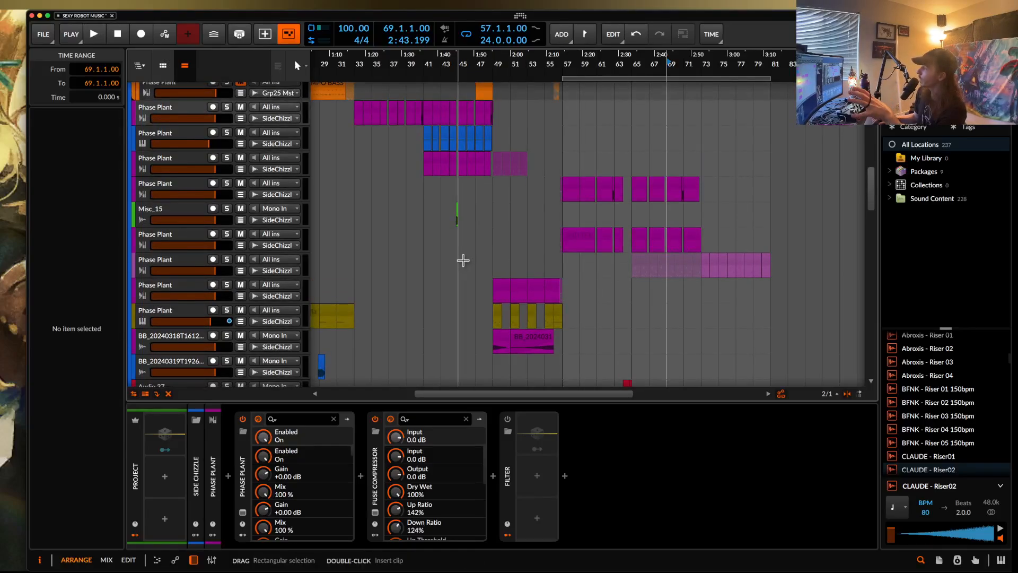
{"action": "scroll", "coordinate": [462, 259], "scroll_direction": "up", "scroll_amount": 2}
{"action": "scroll", "coordinate": [462, 259], "scroll_direction": "right", "scroll_amount": 2}
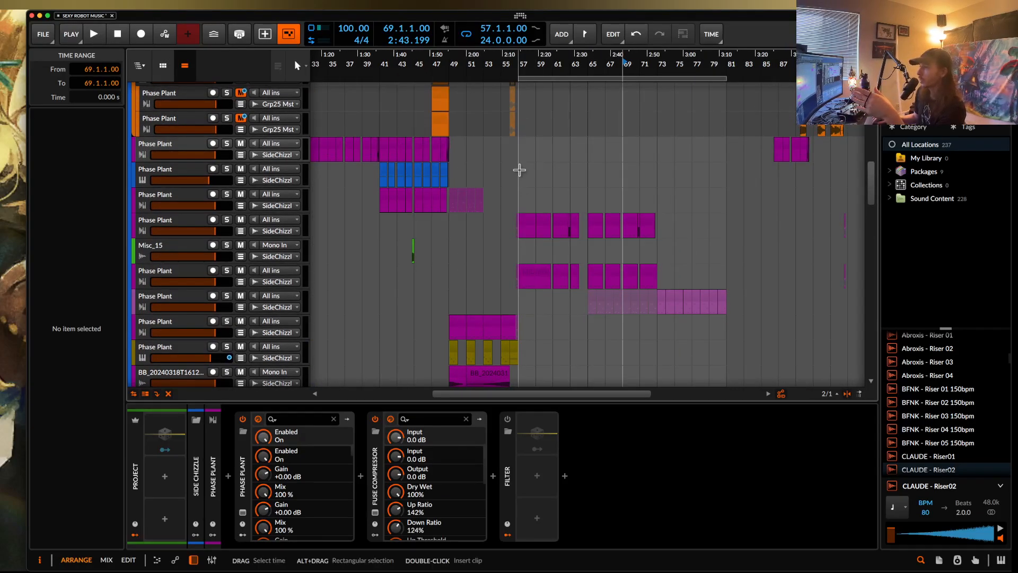
{"action": "left_click", "coordinate": [585, 179]}
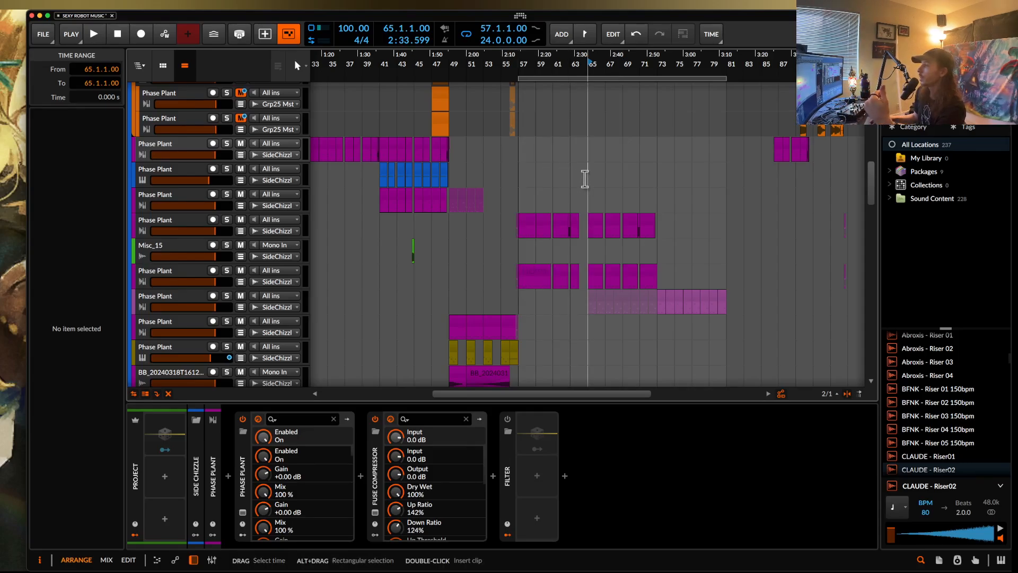
Examine the two MID TEMPO BASSLINE layers between bars 57 and 73 and the lighter Phase Plant layer starting at bar 65
{"action": "scroll", "coordinate": [585, 178], "scroll_direction": "up", "scroll_amount": 5}
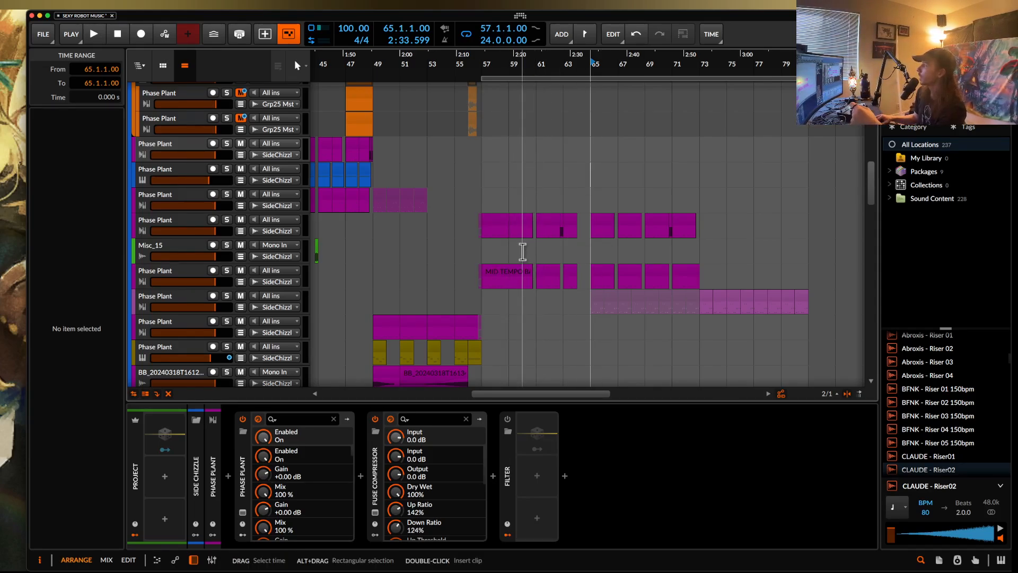
{"action": "scroll", "coordinate": [522, 253], "scroll_direction": "up", "scroll_amount": 3}
{"action": "scroll", "coordinate": [522, 253], "scroll_direction": "down", "scroll_amount": 1}
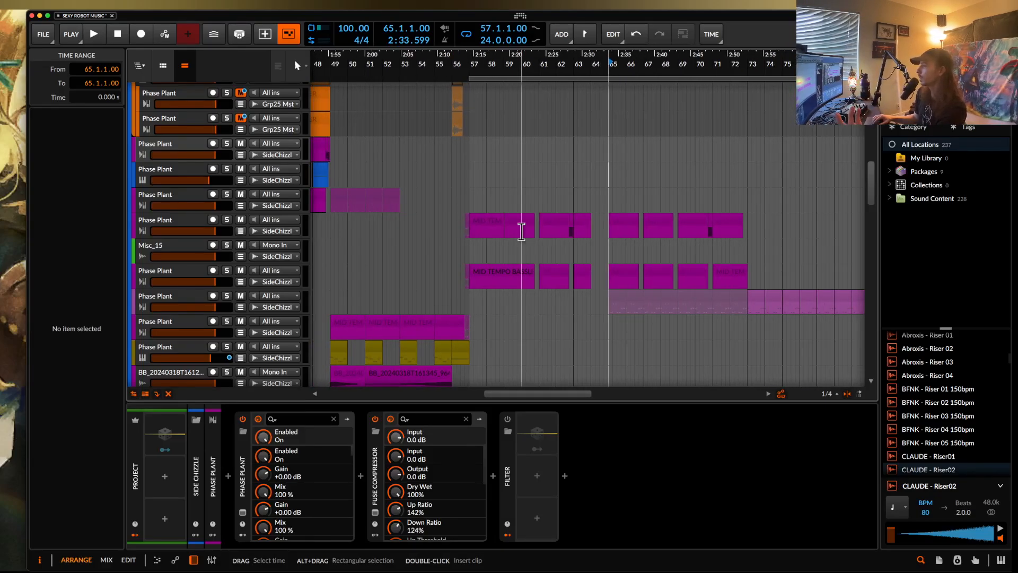
{"action": "scroll", "coordinate": [655, 164], "scroll_direction": "right", "scroll_amount": 2}
{"action": "scroll", "coordinate": [655, 164], "scroll_direction": "up", "scroll_amount": 1}
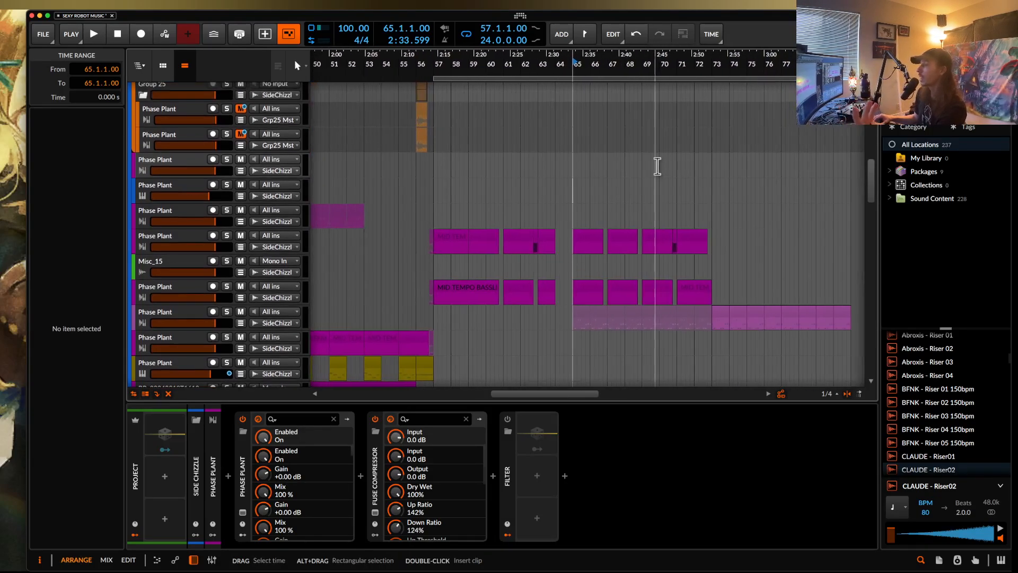
{"action": "scroll", "coordinate": [657, 165], "scroll_direction": "left", "scroll_amount": 1}
{"action": "scroll", "coordinate": [657, 166], "scroll_direction": "down", "scroll_amount": 1}
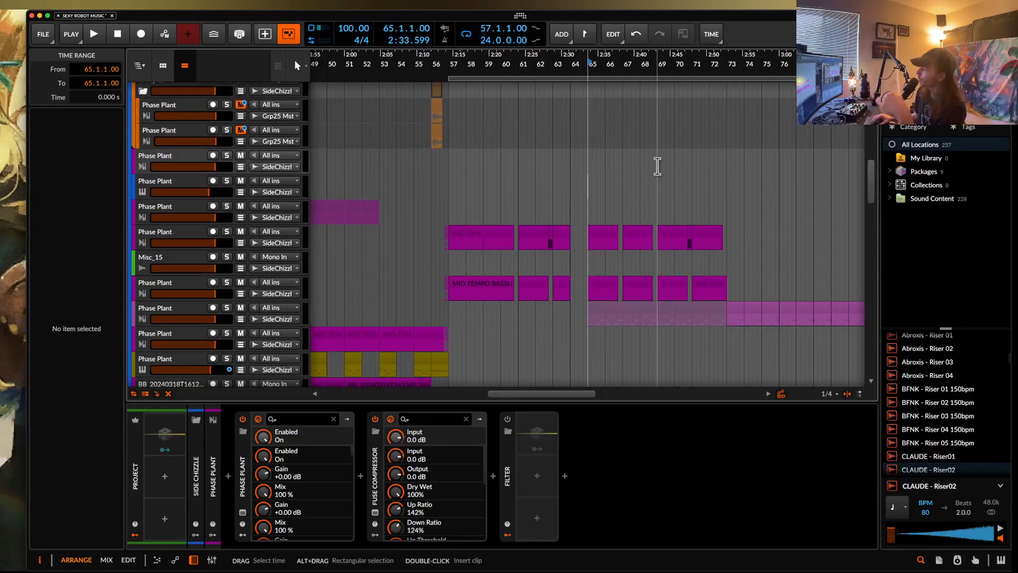
{"action": "scroll", "coordinate": [658, 166], "scroll_direction": "up", "scroll_amount": 1}
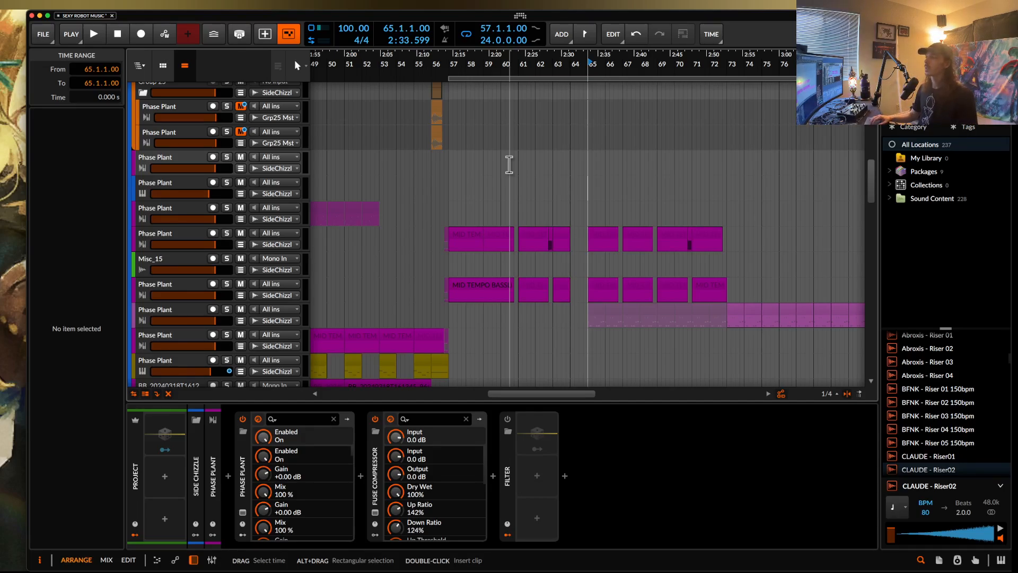
Select the first UI_8 clip at bar 73 on the UI_7 track, and move the play position to 72.2.1
{"action": "scroll", "coordinate": [509, 165], "scroll_direction": "right", "scroll_amount": 5}
{"action": "scroll", "coordinate": [507, 163], "scroll_direction": "up", "scroll_amount": 5}
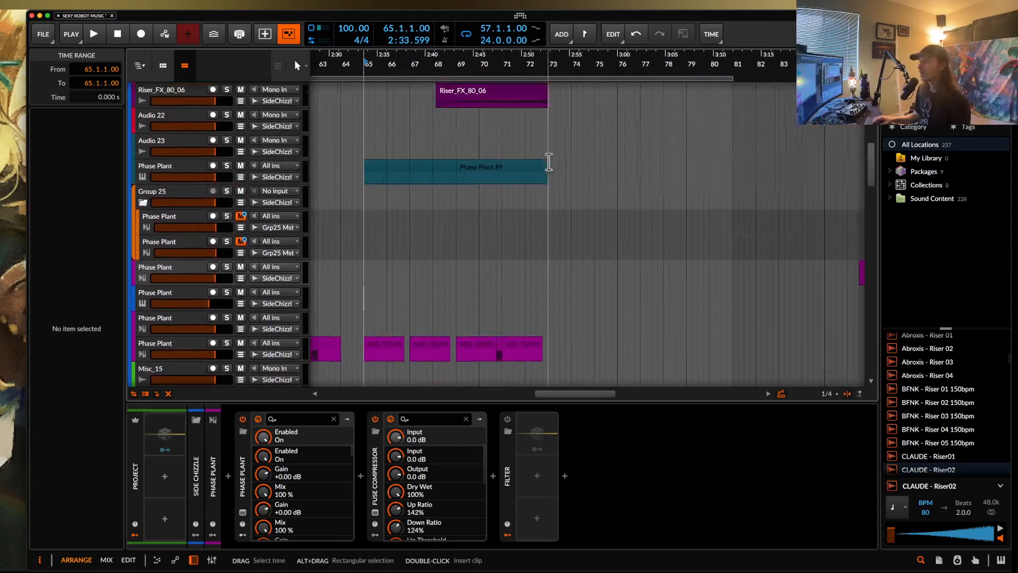
{"action": "scroll", "coordinate": [549, 162], "scroll_direction": "up", "scroll_amount": 7}
{"action": "left_click", "coordinate": [555, 189]}
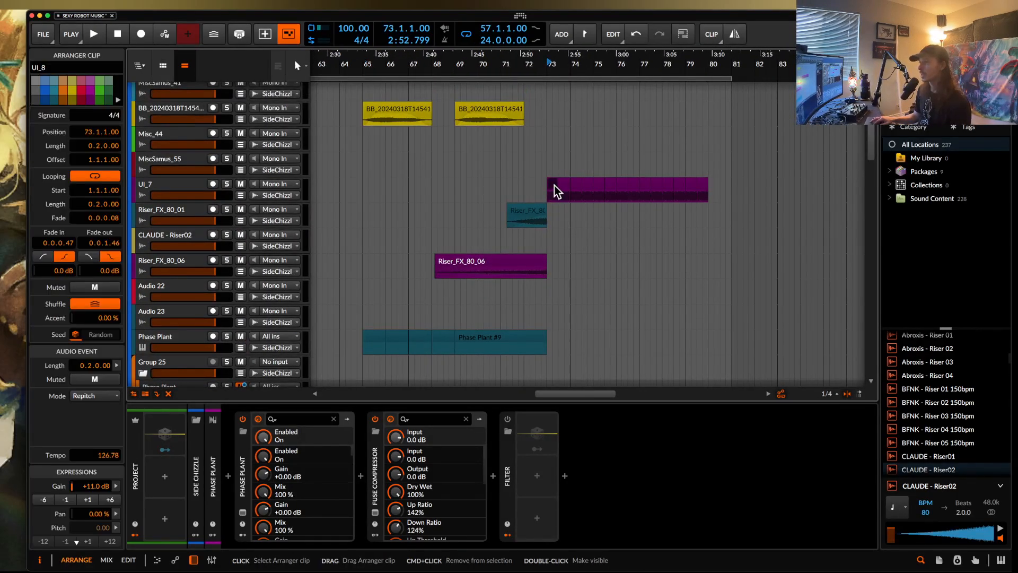
{"action": "scroll", "coordinate": [551, 188], "scroll_direction": "up", "scroll_amount": 5}
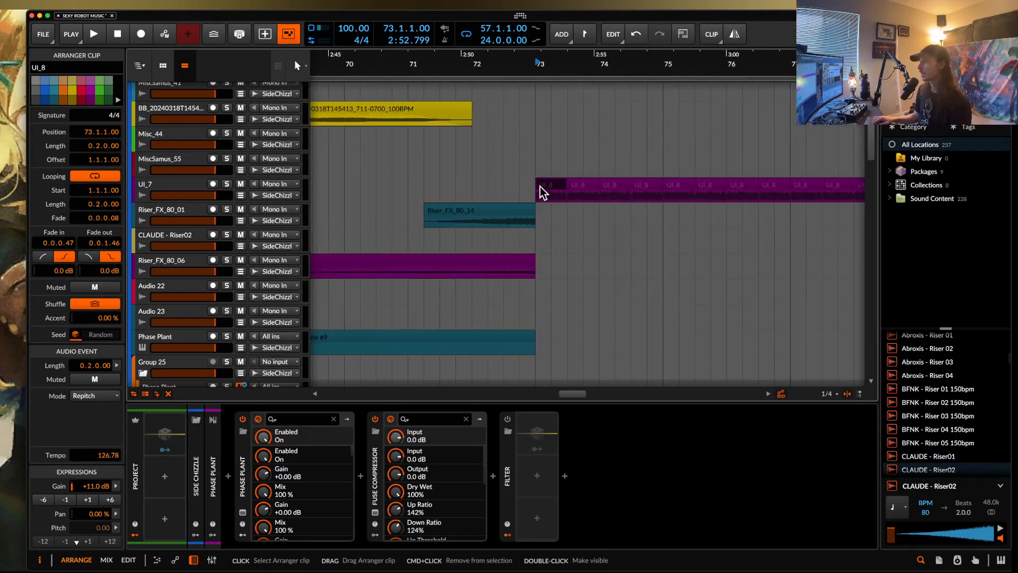
{"action": "left_click", "coordinate": [497, 196]}
Select the eight one-bar MID TEMPO BASSLINE clips from bar 73 to bar 81 on the lighter Phase Plant track
{"action": "scroll", "coordinate": [497, 195], "scroll_direction": "down", "scroll_amount": 10}
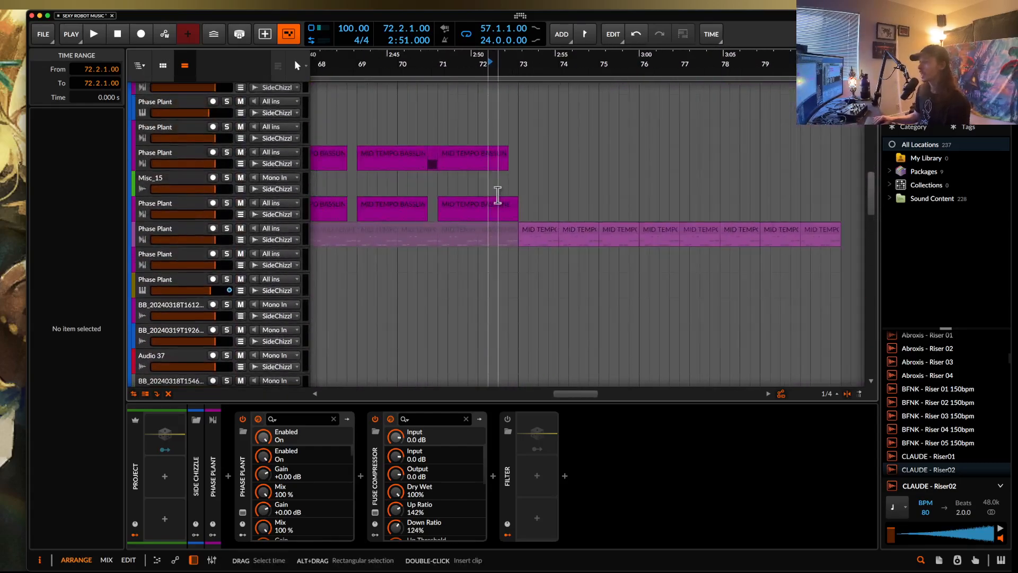
{"action": "left_click", "coordinate": [539, 227]}
{"action": "left_click", "coordinate": [819, 231], "text": "shift"}
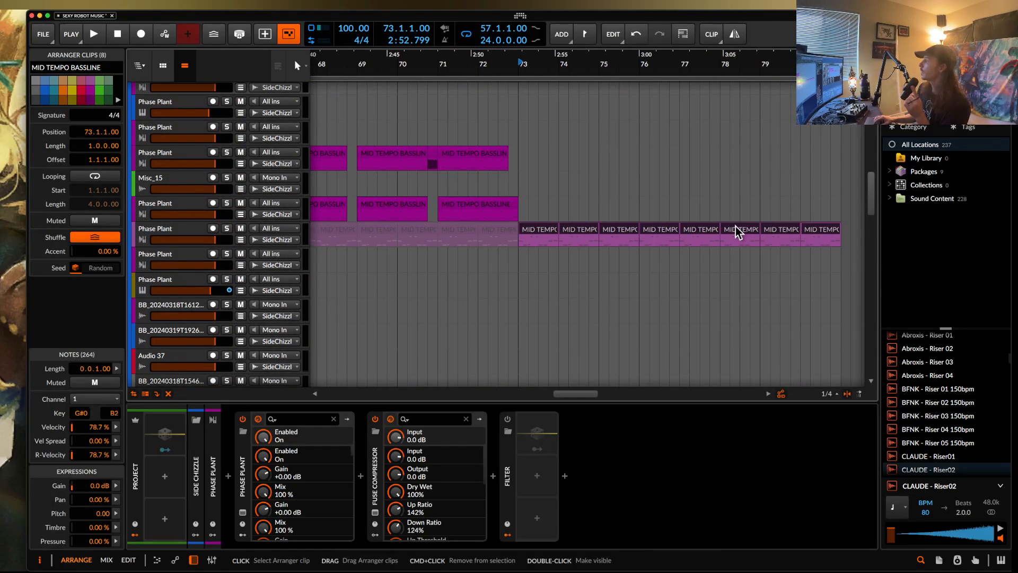
{"action": "scroll", "coordinate": [631, 224], "scroll_direction": "down", "scroll_amount": 3}
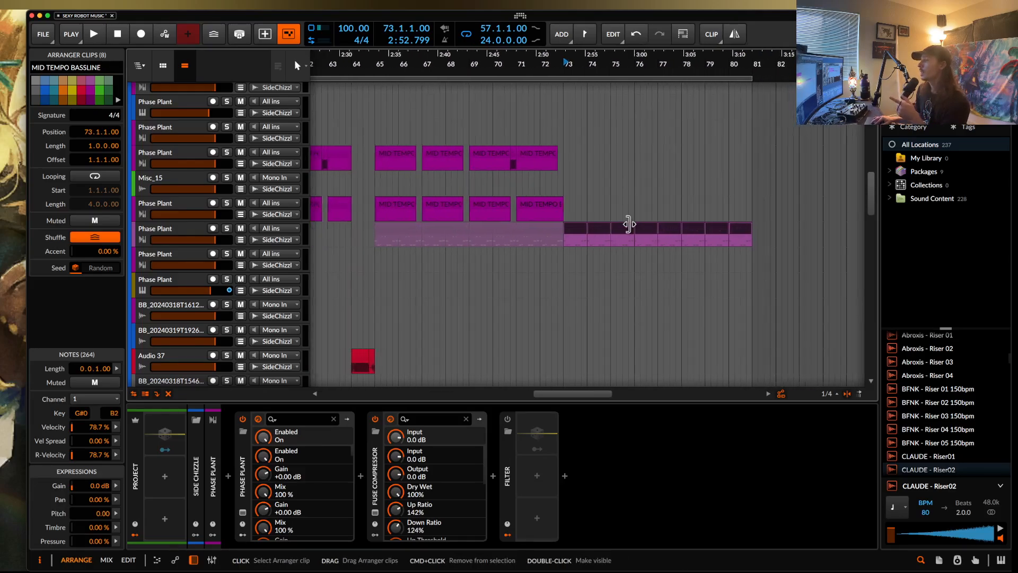
Solo the lighter Phase Plant track with the one-bar bassline clips and play it from bar 73
{"action": "left_click", "coordinate": [227, 233]}
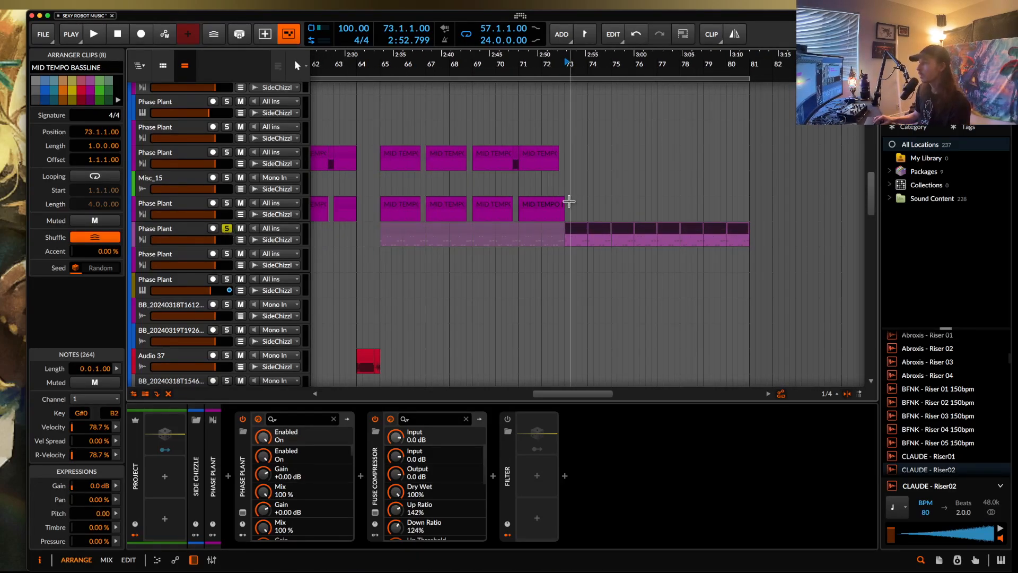
{"action": "left_click", "coordinate": [565, 189]}
{"action": "key", "text": "space"}
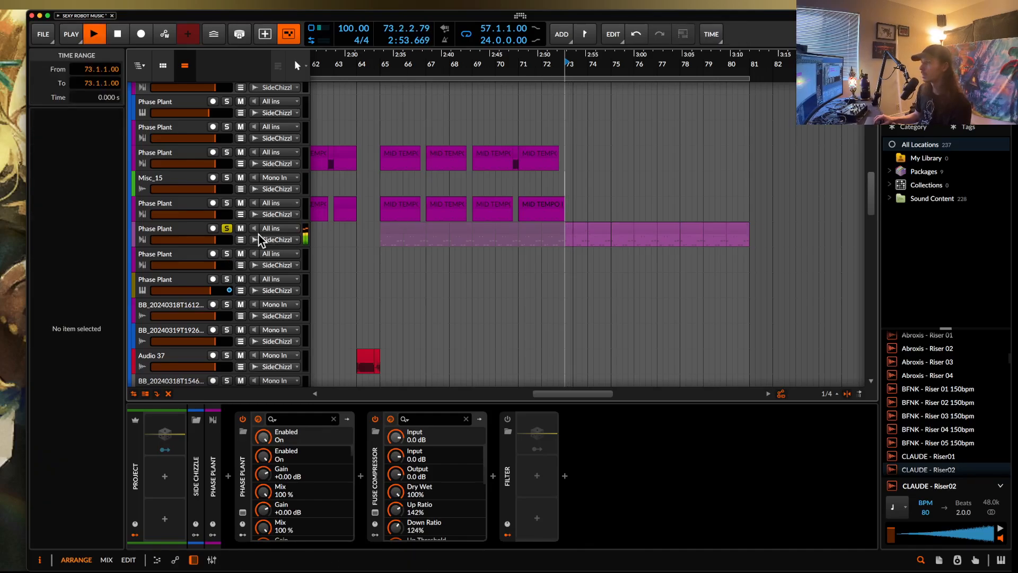
Turn off solo on the lighter Phase Plant track and play the full arrangement on into bar 78 before stopping playback
{"action": "left_click", "coordinate": [227, 228]}
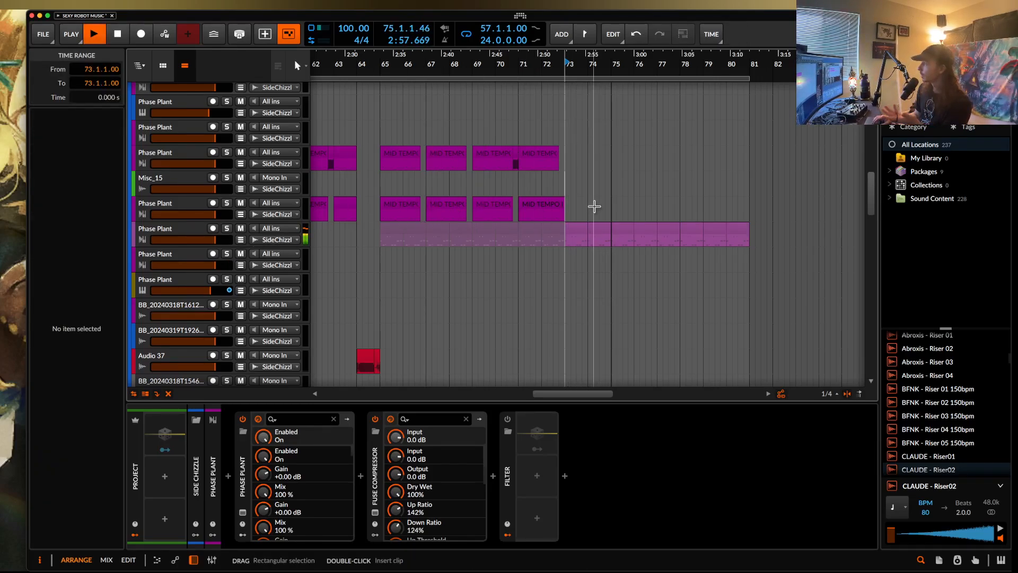
{"action": "scroll", "coordinate": [595, 207], "scroll_direction": "down", "scroll_amount": 3}
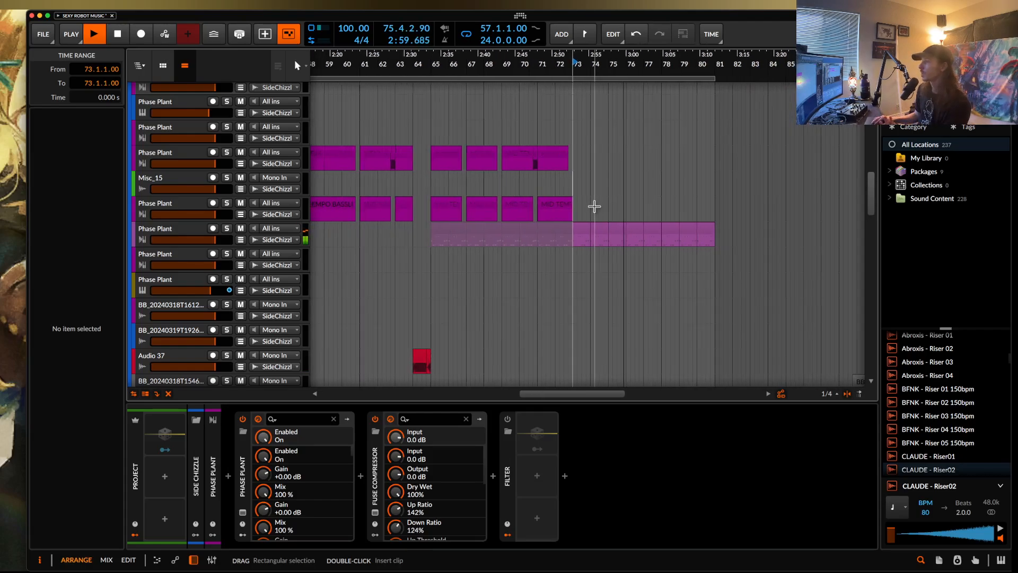
{"action": "scroll", "coordinate": [594, 207], "scroll_direction": "up", "scroll_amount": 4}
{"action": "scroll", "coordinate": [594, 207], "scroll_direction": "down", "scroll_amount": 2}
{"action": "scroll", "coordinate": [594, 207], "scroll_direction": "up", "scroll_amount": 6}
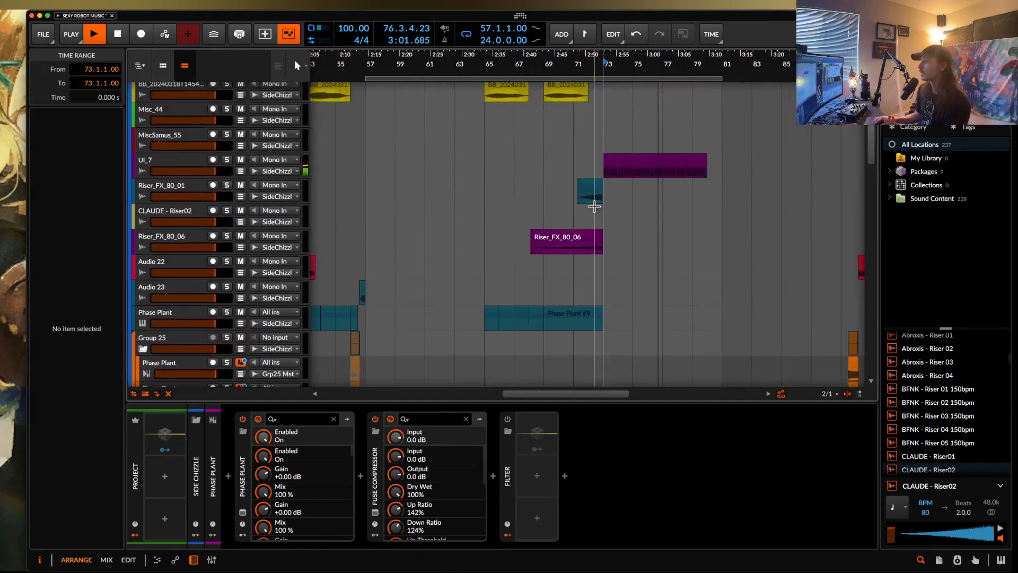
{"action": "scroll", "coordinate": [595, 207], "scroll_direction": "down", "scroll_amount": 10}
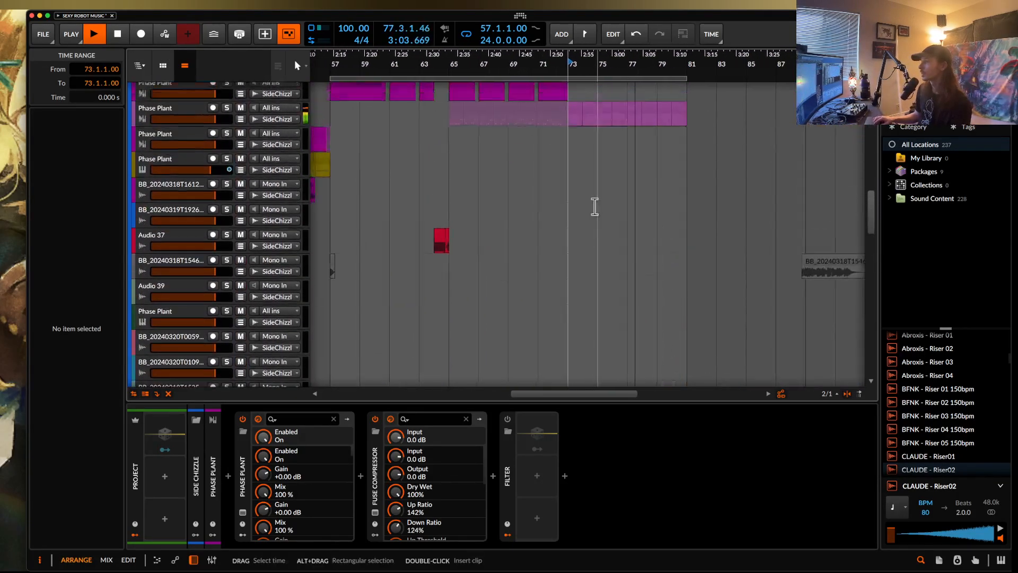
{"action": "scroll", "coordinate": [659, 192], "scroll_direction": "up", "scroll_amount": 3}
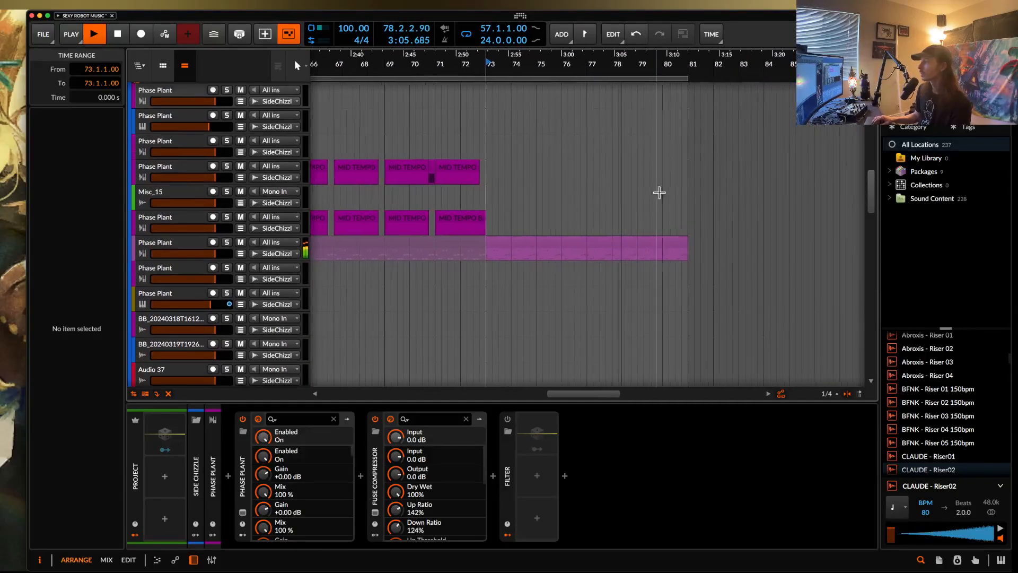
{"action": "key", "text": "space"}
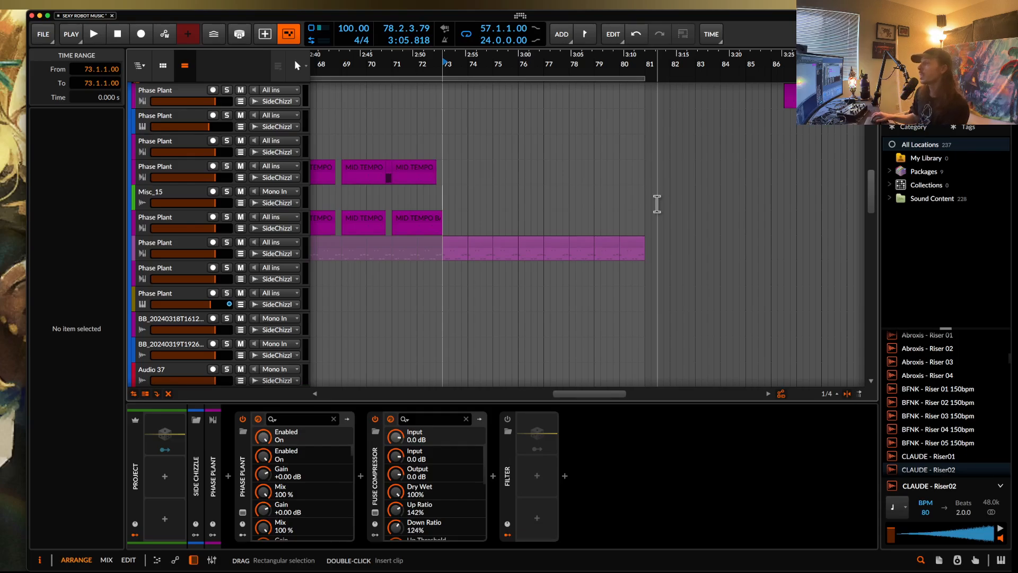
Select the one-bar MID TEMPO BASSLINE clip at bar 80 on the lighter Phase Plant track, followed by the one at bar 73
{"action": "left_click", "coordinate": [628, 249]}
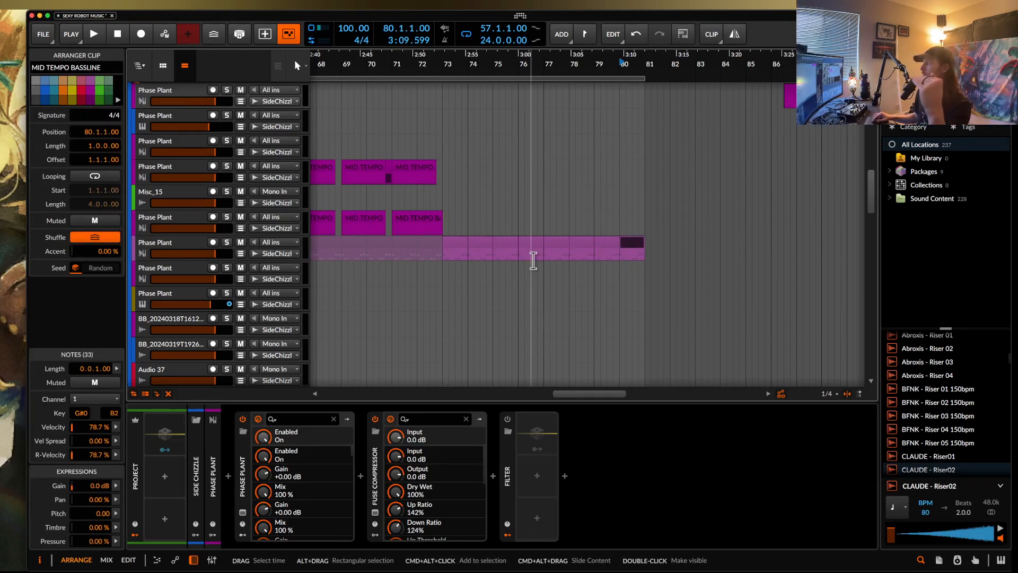
{"action": "scroll", "coordinate": [533, 260], "scroll_direction": "down", "scroll_amount": 6}
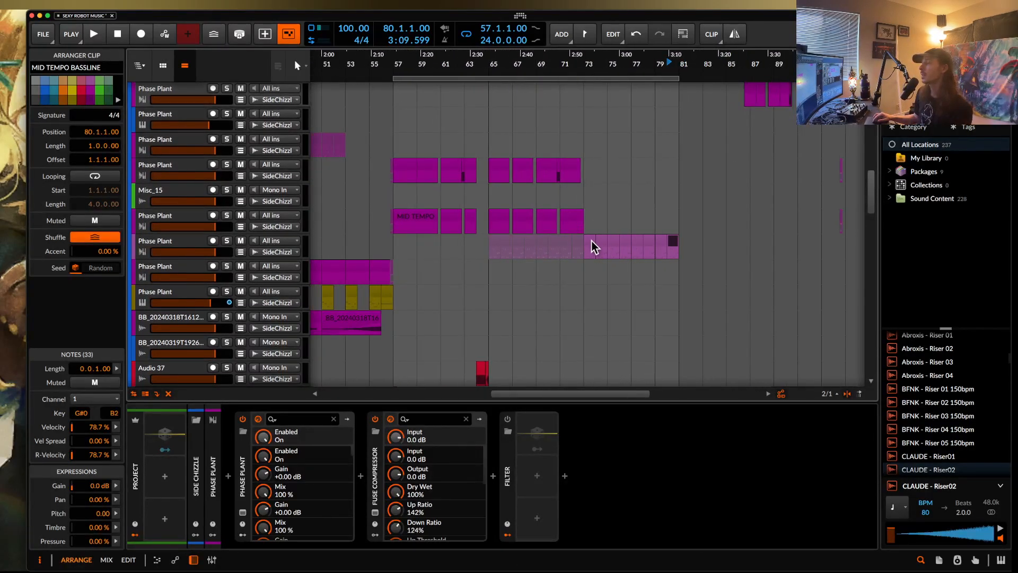
{"action": "scroll", "coordinate": [631, 243], "scroll_direction": "down", "scroll_amount": 3}
{"action": "scroll", "coordinate": [455, 289], "scroll_direction": "left", "scroll_amount": 4}
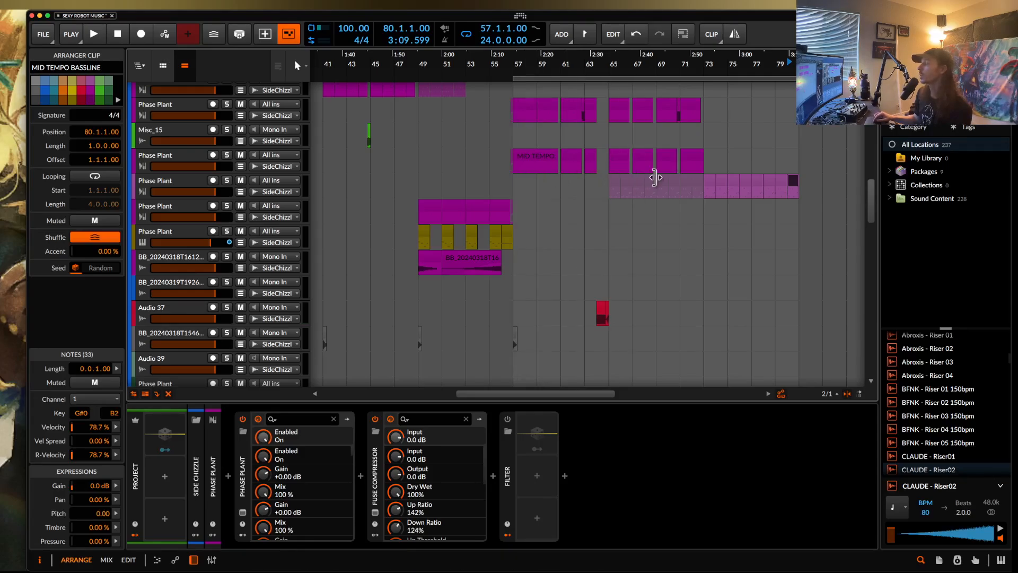
{"action": "left_click", "coordinate": [708, 184]}
{"action": "scroll", "coordinate": [708, 184], "scroll_direction": "down", "scroll_amount": 3}
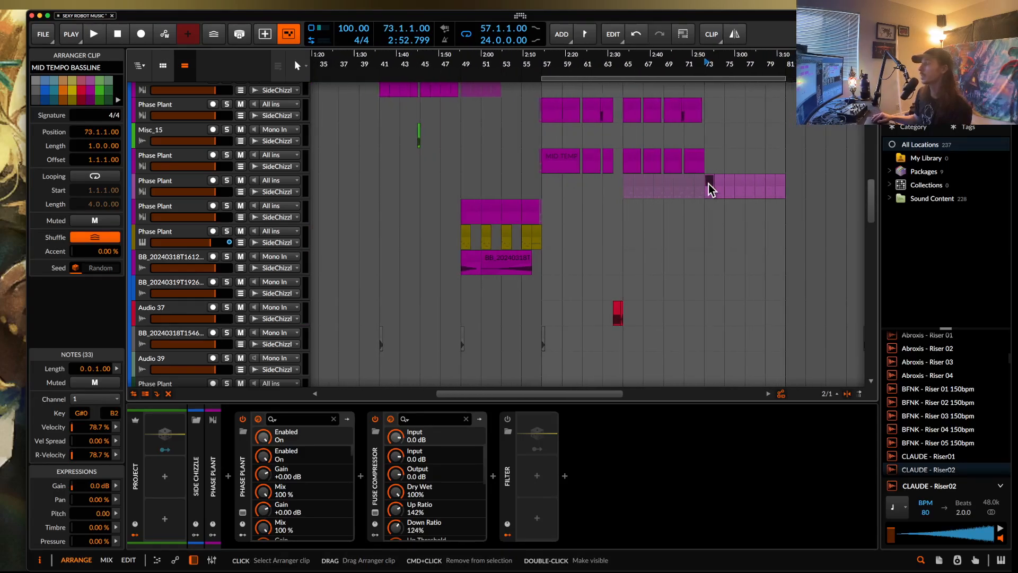
{"action": "scroll", "coordinate": [708, 183], "scroll_direction": "up", "scroll_amount": 2}
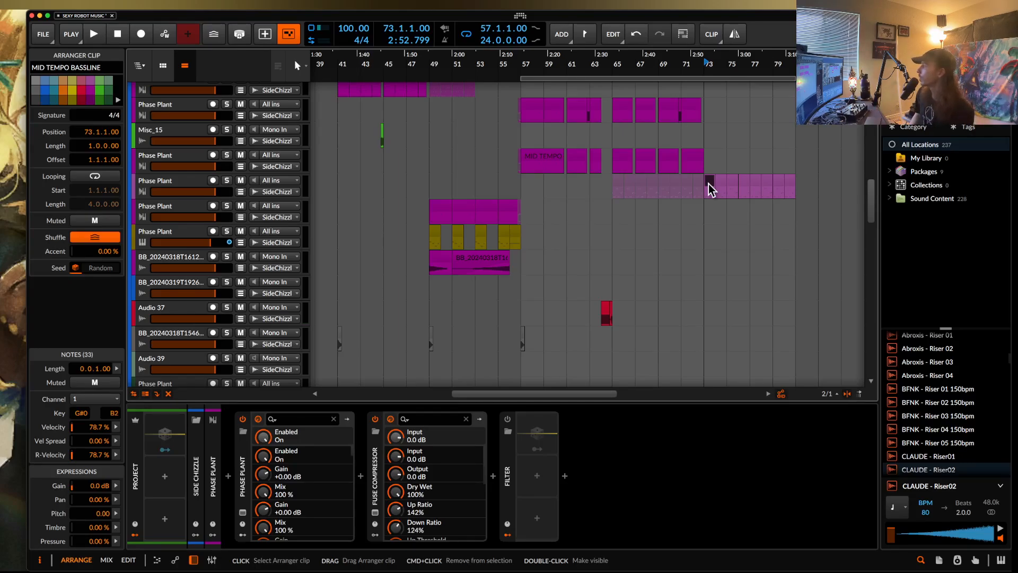
Return to the start of the section and select the MID TEMPO BASSLINE clip at bar 57 on the upper bassline track
{"action": "scroll", "coordinate": [708, 184], "scroll_direction": "down", "scroll_amount": 3}
{"action": "scroll", "coordinate": [708, 184], "scroll_direction": "left", "scroll_amount": 2}
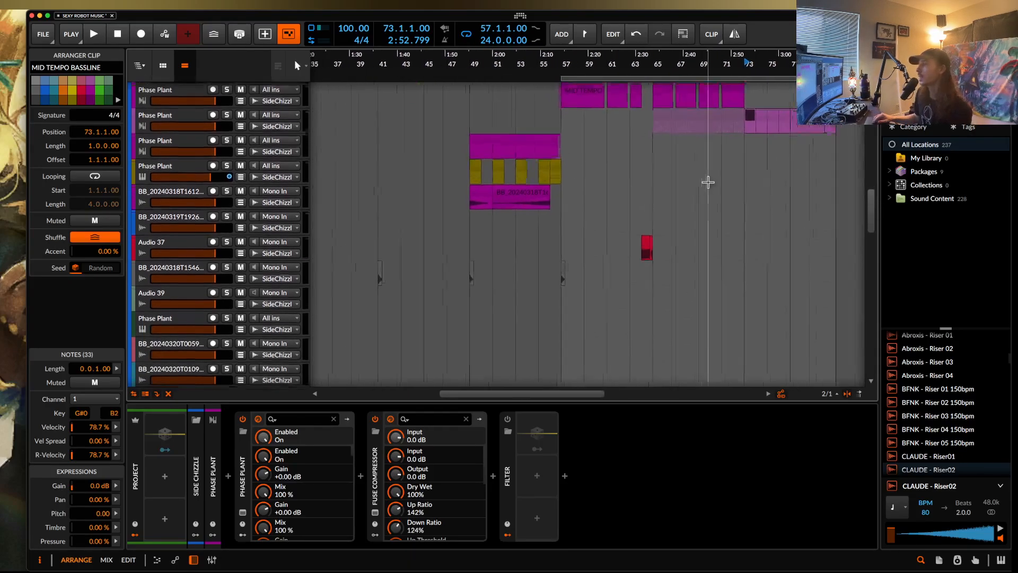
{"action": "scroll", "coordinate": [709, 183], "scroll_direction": "down", "scroll_amount": 2}
{"action": "scroll", "coordinate": [708, 183], "scroll_direction": "up", "scroll_amount": 5}
{"action": "scroll", "coordinate": [708, 182], "scroll_direction": "up", "scroll_amount": 3}
{"action": "scroll", "coordinate": [708, 183], "scroll_direction": "down", "scroll_amount": 5}
{"action": "scroll", "coordinate": [709, 182], "scroll_direction": "right", "scroll_amount": 2}
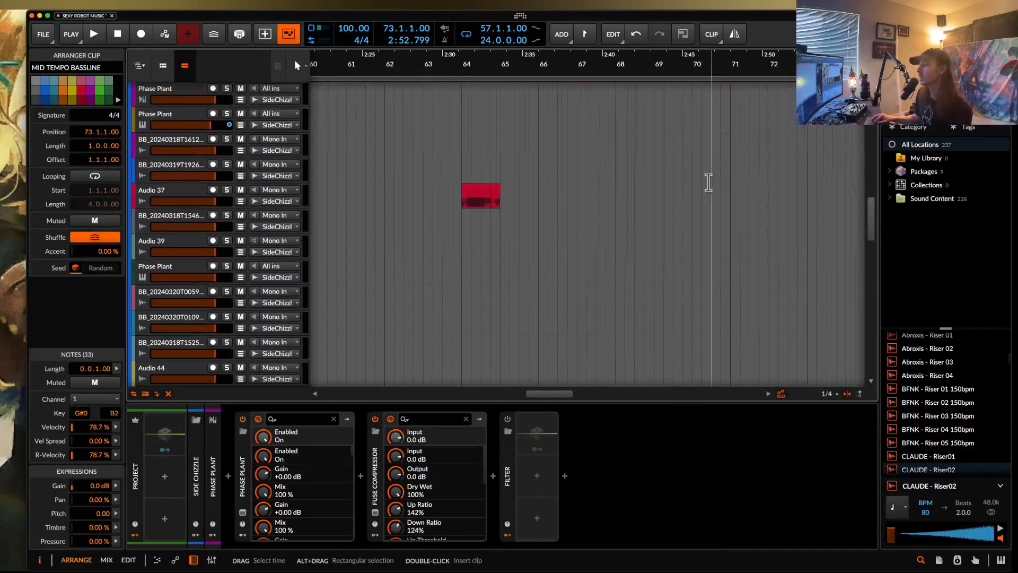
{"action": "scroll", "coordinate": [708, 182], "scroll_direction": "up", "scroll_amount": 4}
{"action": "scroll", "coordinate": [708, 182], "scroll_direction": "left", "scroll_amount": 3}
{"action": "scroll", "coordinate": [708, 183], "scroll_direction": "down", "scroll_amount": 2}
{"action": "scroll", "coordinate": [708, 183], "scroll_direction": "up", "scroll_amount": 3}
{"action": "left_click", "coordinate": [578, 259]}
{"action": "scroll", "coordinate": [578, 258], "scroll_direction": "up", "scroll_amount": 5}
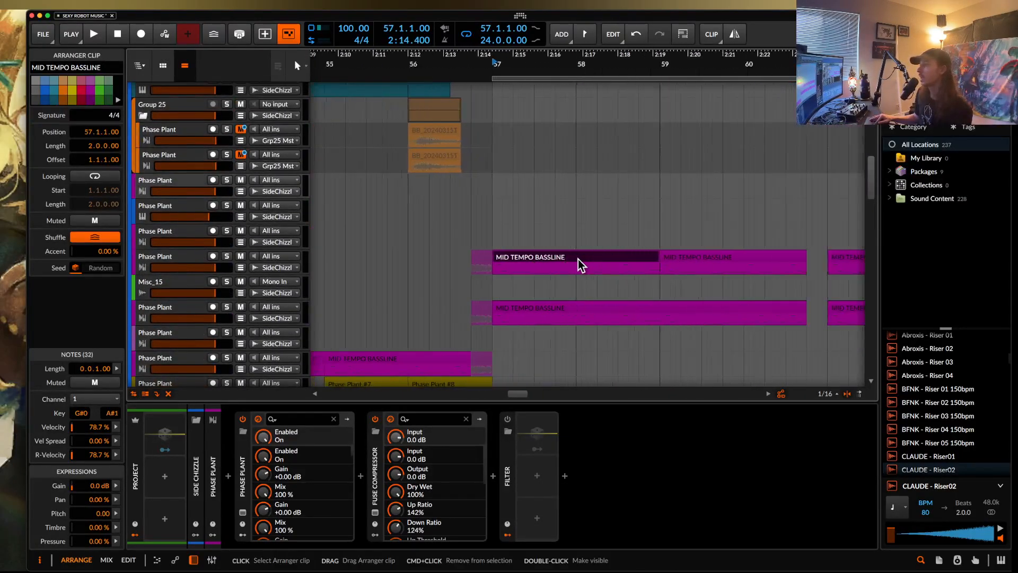
Select the time range from bar 57 to bar 59 on the upper bassline track, and move the play position to 60.1.1
{"action": "left_click", "coordinate": [480, 272]}
{"action": "left_click_drag", "start_coordinate": [480, 272], "coordinate": [669, 270]}
{"action": "scroll", "coordinate": [669, 270], "scroll_direction": "down", "scroll_amount": 4}
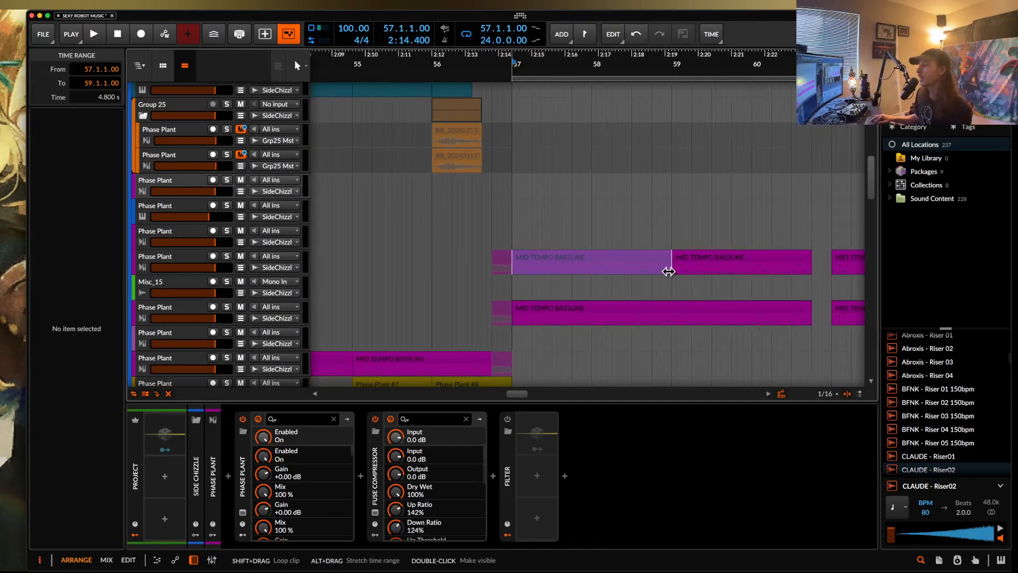
{"action": "scroll", "coordinate": [669, 270], "scroll_direction": "right", "scroll_amount": 3}
{"action": "scroll", "coordinate": [669, 271], "scroll_direction": "up", "scroll_amount": 1}
{"action": "left_click", "coordinate": [582, 243]}
{"action": "left_click", "coordinate": [589, 246]}
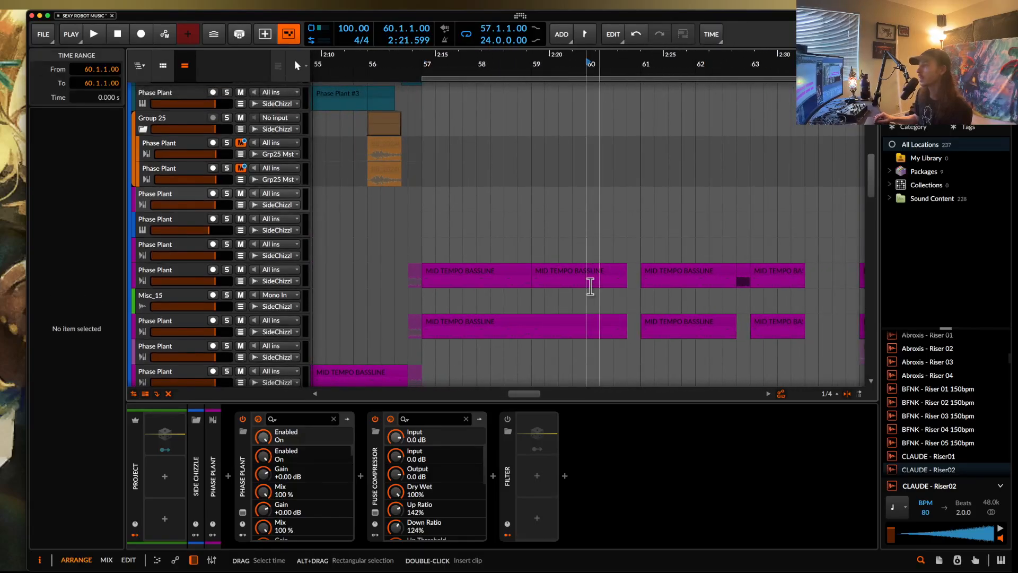
Select the short Audio 48 clip at 60.4.1 and play the fill briefly from there
{"action": "scroll", "coordinate": [616, 271], "scroll_direction": "up", "scroll_amount": 1}
{"action": "scroll", "coordinate": [616, 271], "scroll_direction": "up", "scroll_amount": 3}
{"action": "scroll", "coordinate": [613, 268], "scroll_direction": "down", "scroll_amount": 10}
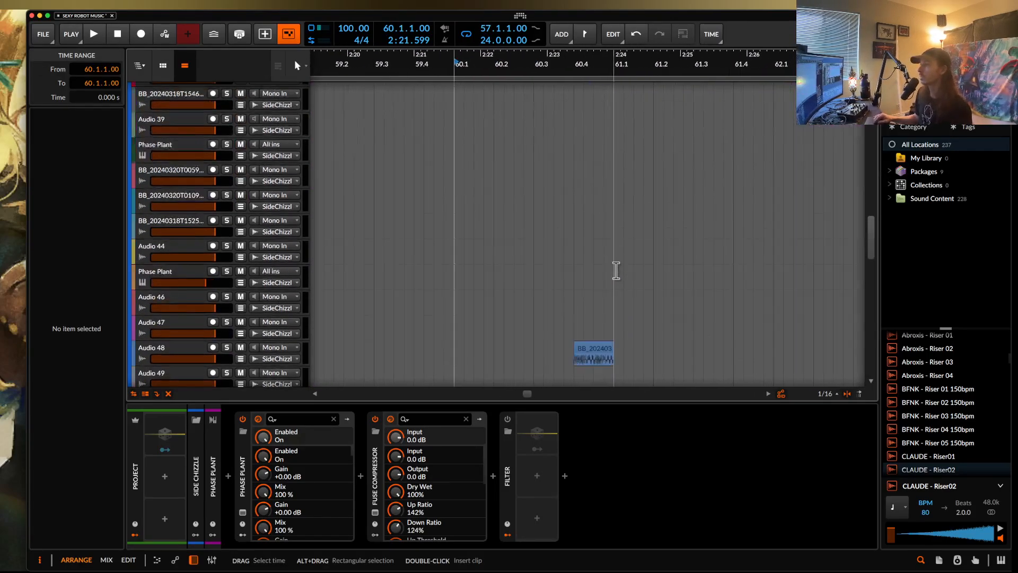
{"action": "left_click", "coordinate": [590, 217]}
{"action": "scroll", "coordinate": [591, 215], "scroll_direction": "up", "scroll_amount": 5}
{"action": "key", "text": "space"}
{"action": "scroll", "coordinate": [591, 216], "scroll_direction": "up", "scroll_amount": 6}
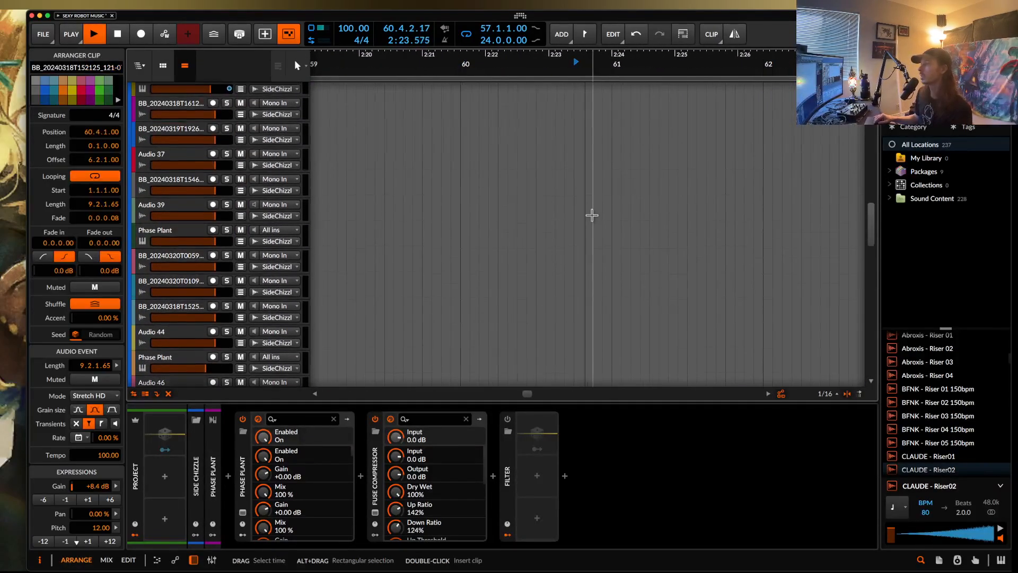
{"action": "key", "text": "space"}
Select the bounced MID TEMPO BASSLINE clip at 62.4.1 on the upper bassline track and audition it twice
{"action": "scroll", "coordinate": [615, 215], "scroll_direction": "right", "scroll_amount": 5}
{"action": "scroll", "coordinate": [615, 214], "scroll_direction": "right", "scroll_amount": 1}
{"action": "scroll", "coordinate": [615, 215], "scroll_direction": "down", "scroll_amount": 1}
{"action": "left_click", "coordinate": [582, 254]}
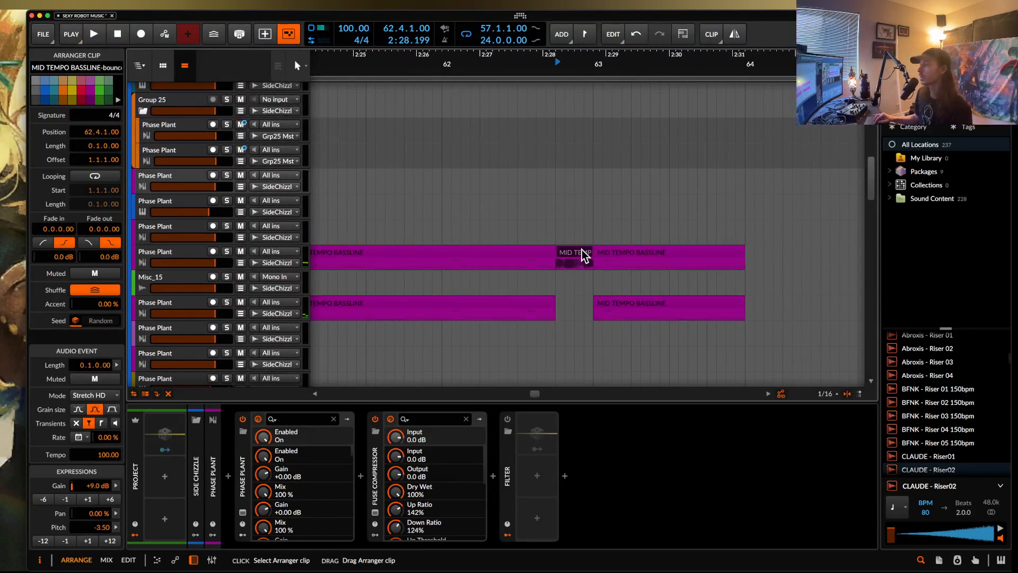
{"action": "scroll", "coordinate": [582, 249], "scroll_direction": "right", "scroll_amount": 4}
{"action": "scroll", "coordinate": [582, 249], "scroll_direction": "down", "scroll_amount": 1}
{"action": "key", "text": "space"}
{"action": "key", "text": "space"}
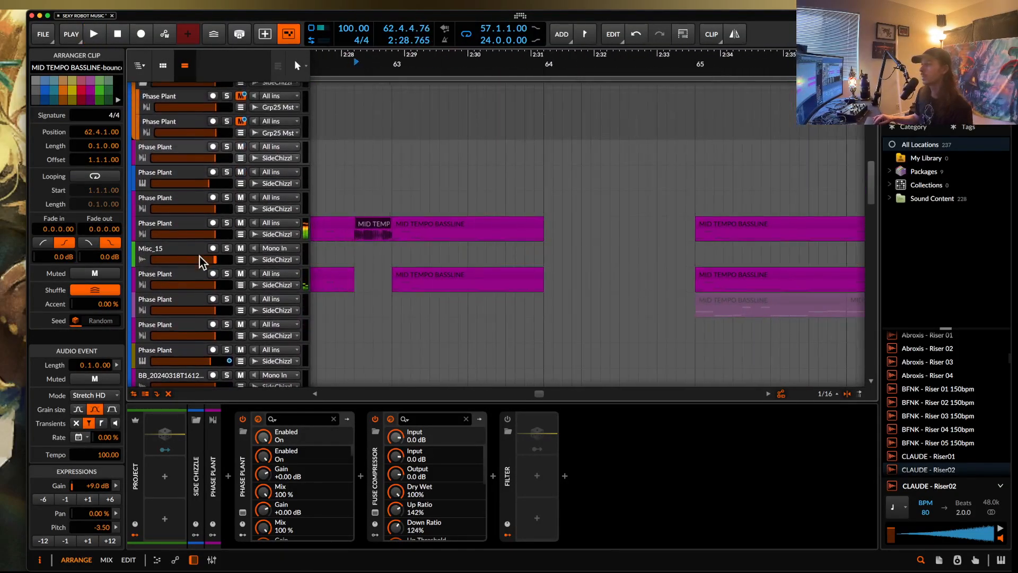
{"action": "left_click", "coordinate": [225, 224]}
{"action": "key", "text": "space"}
{"action": "key", "text": "space"}
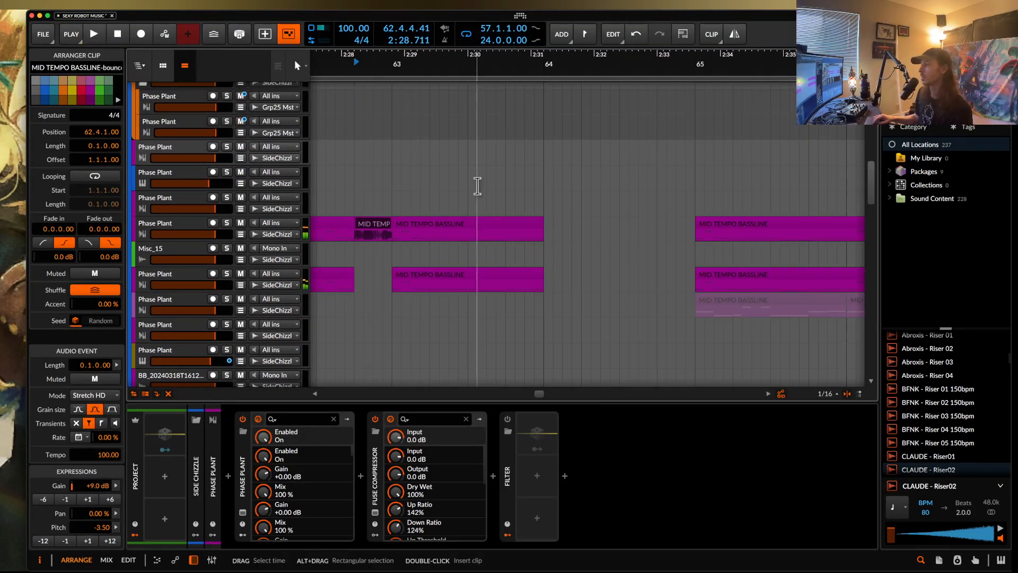
Select the red Audio 37 clip at bar 64 and play from there through the bassline's return at bar 65
{"action": "scroll", "coordinate": [477, 185], "scroll_direction": "down", "scroll_amount": 5}
{"action": "scroll", "coordinate": [477, 185], "scroll_direction": "right", "scroll_amount": 3}
{"action": "scroll", "coordinate": [477, 186], "scroll_direction": "down", "scroll_amount": 1}
{"action": "scroll", "coordinate": [477, 186], "scroll_direction": "left", "scroll_amount": 1}
{"action": "scroll", "coordinate": [477, 186], "scroll_direction": "up", "scroll_amount": 1}
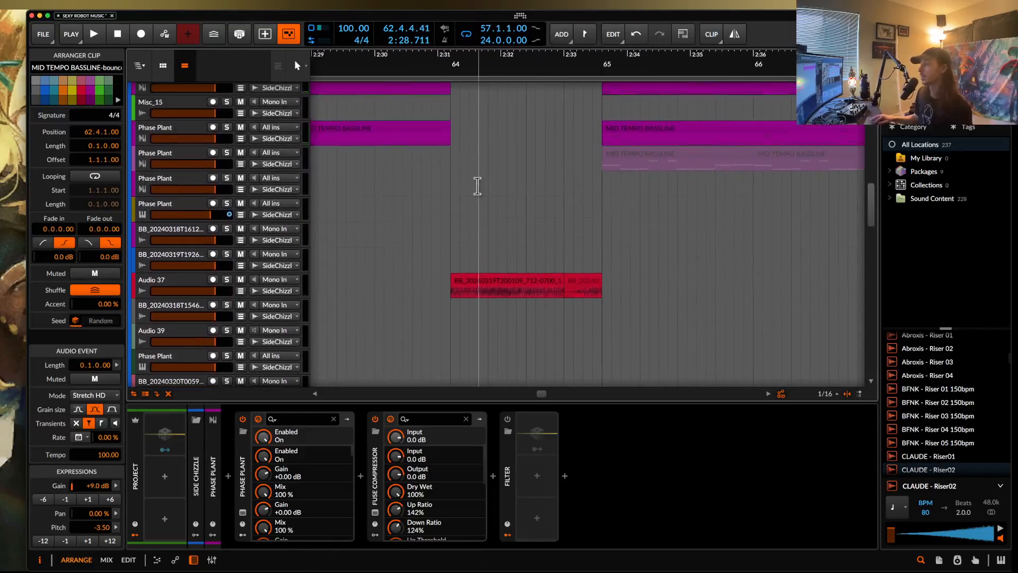
{"action": "scroll", "coordinate": [477, 186], "scroll_direction": "down", "scroll_amount": 5}
{"action": "scroll", "coordinate": [477, 186], "scroll_direction": "up", "scroll_amount": 6}
{"action": "scroll", "coordinate": [478, 187], "scroll_direction": "down", "scroll_amount": 1}
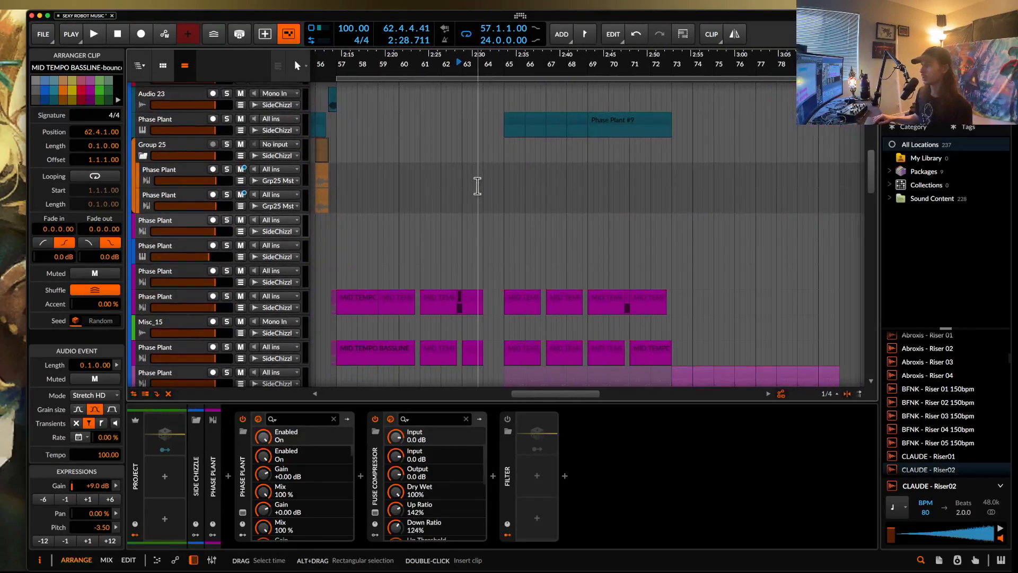
{"action": "scroll", "coordinate": [477, 187], "scroll_direction": "down", "scroll_amount": 8}
{"action": "left_click", "coordinate": [486, 293]}
{"action": "scroll", "coordinate": [486, 298], "scroll_direction": "up", "scroll_amount": 5}
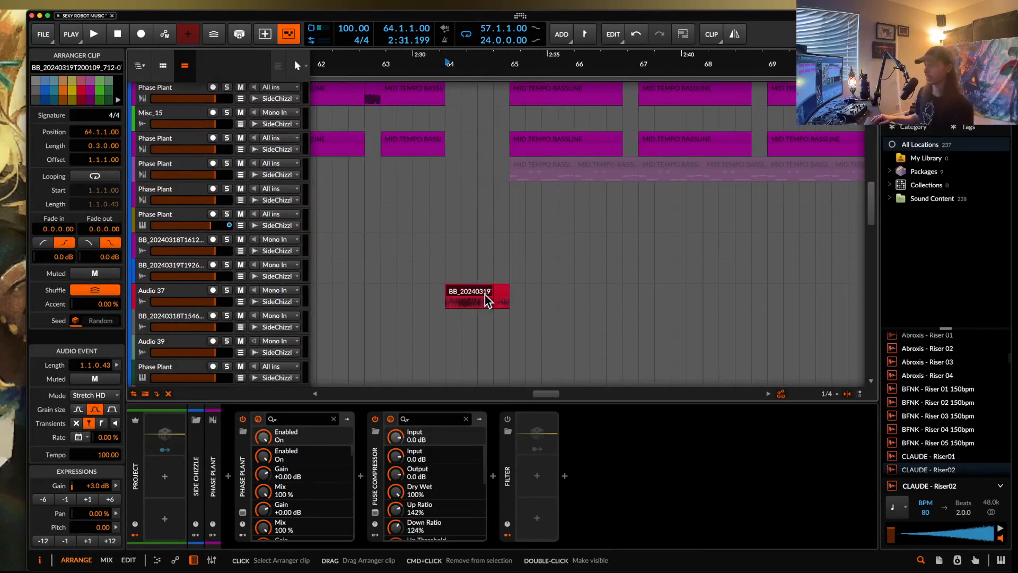
{"action": "key", "text": "space"}
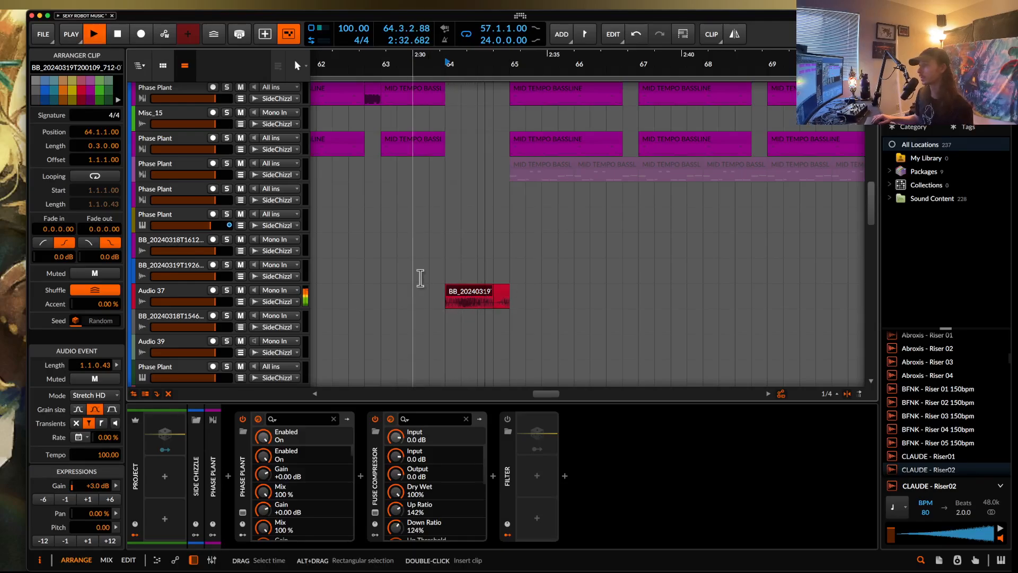
{"action": "scroll", "coordinate": [477, 204], "scroll_direction": "up", "scroll_amount": 2}
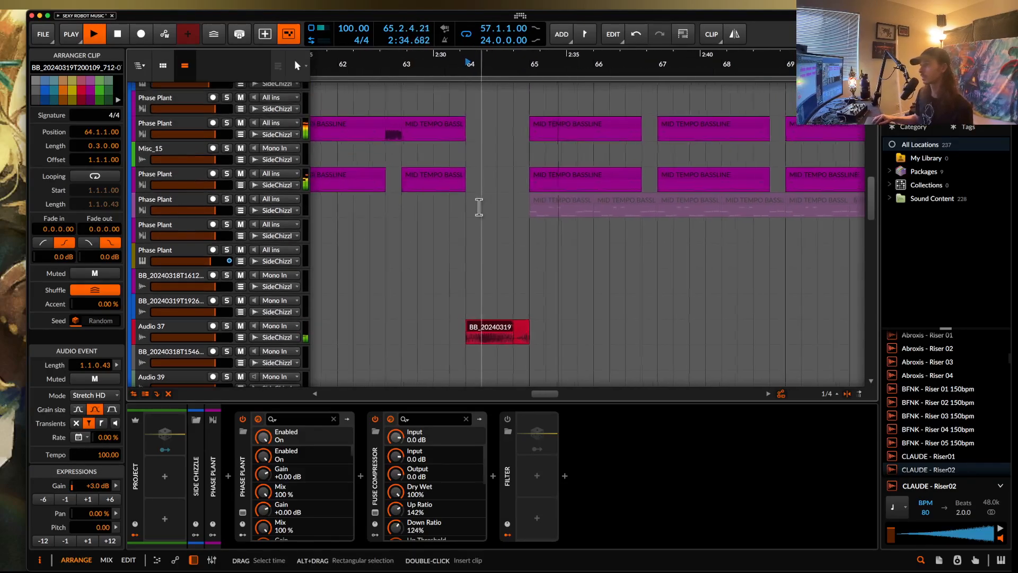
{"action": "key", "text": "space"}
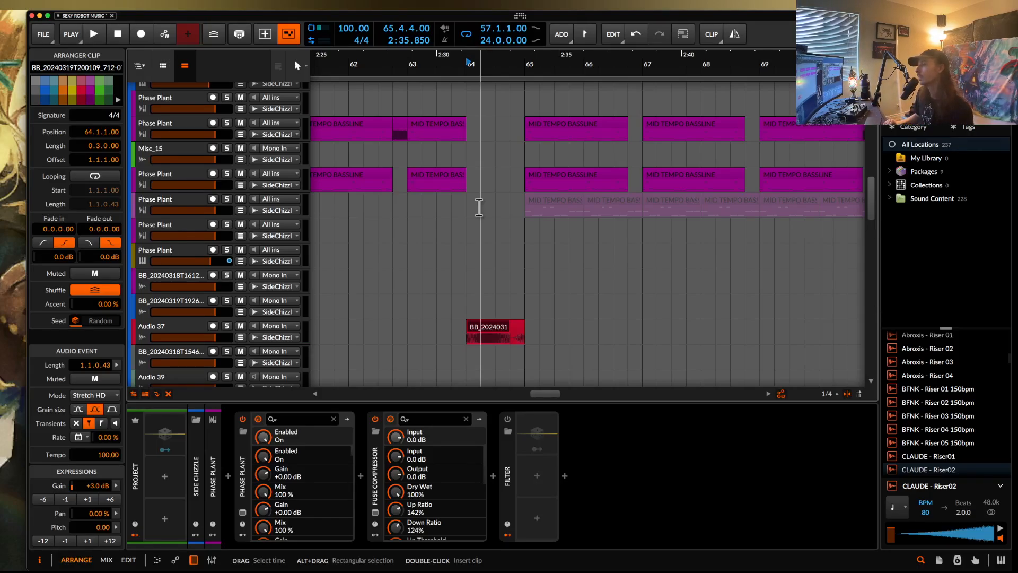
Examine the drum, percussion and audio tracks below the basslines around the bar 64 break
{"action": "scroll", "coordinate": [478, 207], "scroll_direction": "down", "scroll_amount": 15}
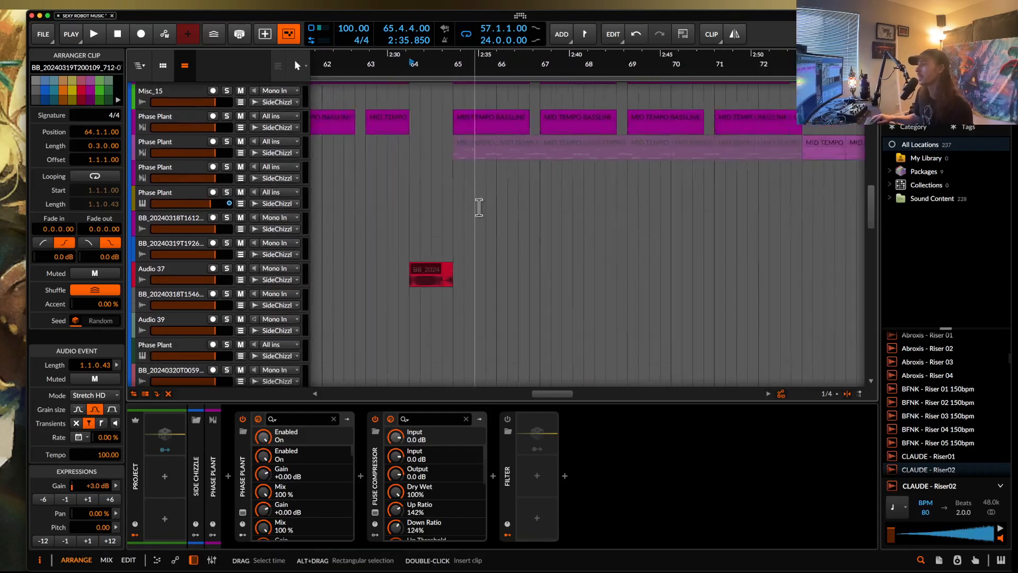
{"action": "scroll", "coordinate": [459, 214], "scroll_direction": "down", "scroll_amount": 5}
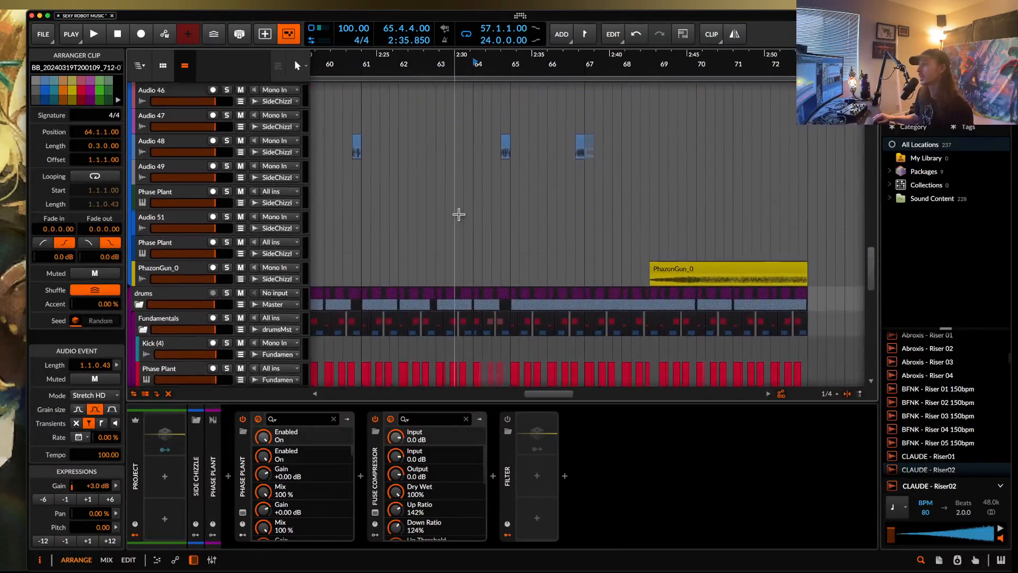
{"action": "scroll", "coordinate": [459, 214], "scroll_direction": "down", "scroll_amount": 15}
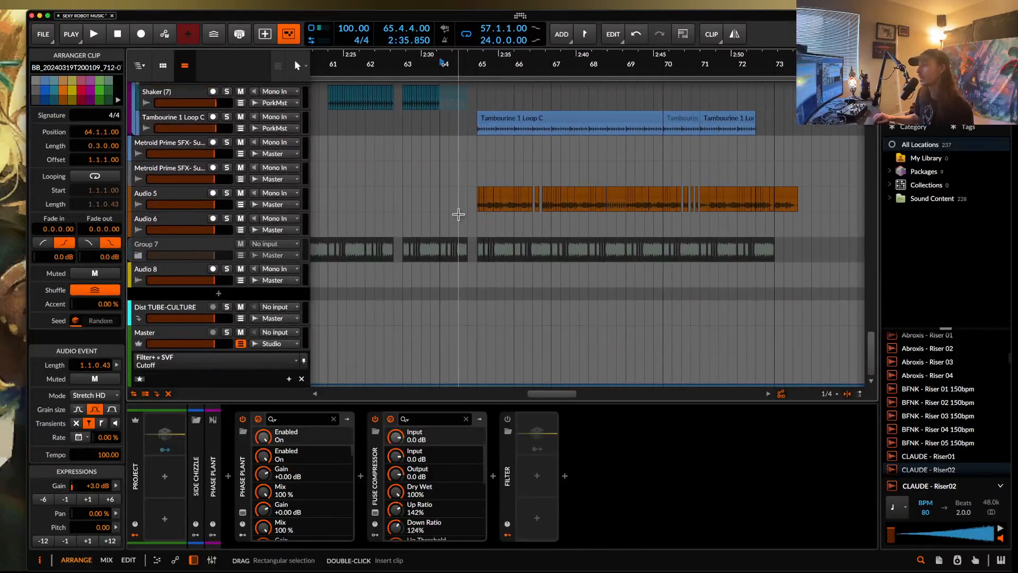
{"action": "scroll", "coordinate": [377, 220], "scroll_direction": "up", "scroll_amount": 12}
{"action": "scroll", "coordinate": [377, 223], "scroll_direction": "up", "scroll_amount": 20}
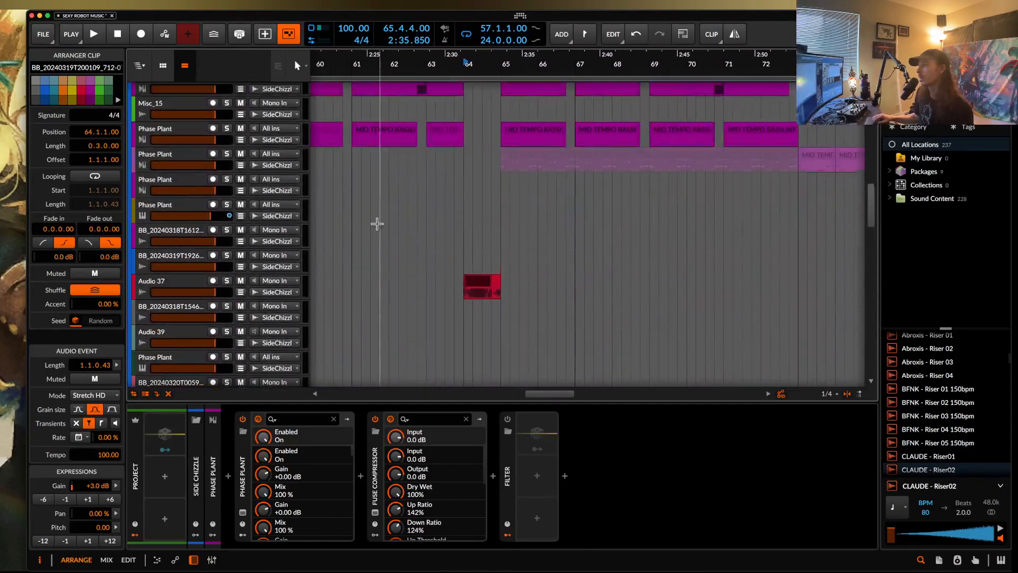
{"action": "scroll", "coordinate": [377, 223], "scroll_direction": "down", "scroll_amount": 15}
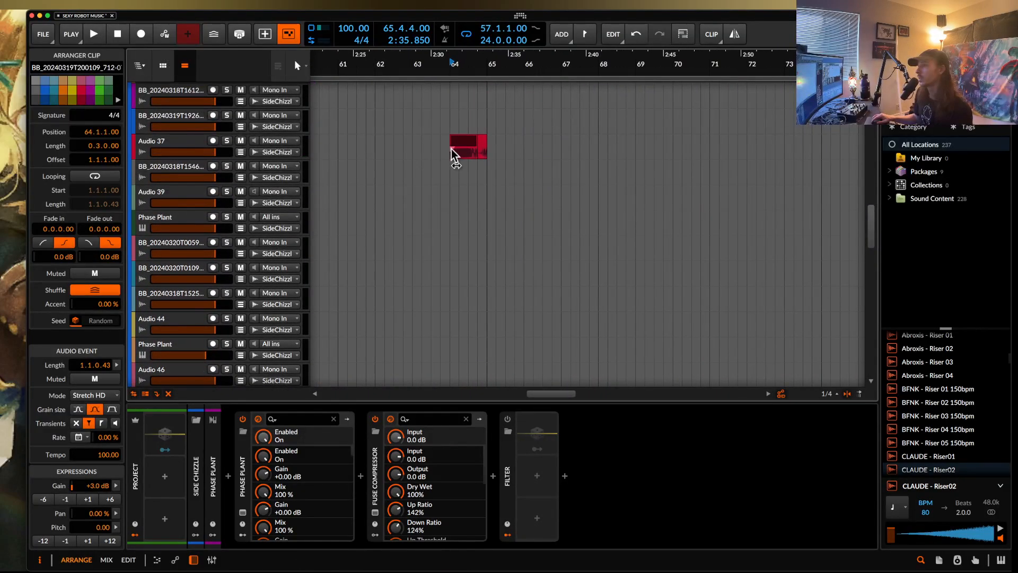
{"action": "scroll", "coordinate": [471, 145], "scroll_direction": "down", "scroll_amount": 10}
{"action": "scroll", "coordinate": [478, 147], "scroll_direction": "up", "scroll_amount": 8}
Select the short Audio 48 clip at 64.4.1 and audition it from its start, leaving the track unsoloed
{"action": "left_click", "coordinate": [479, 147]}
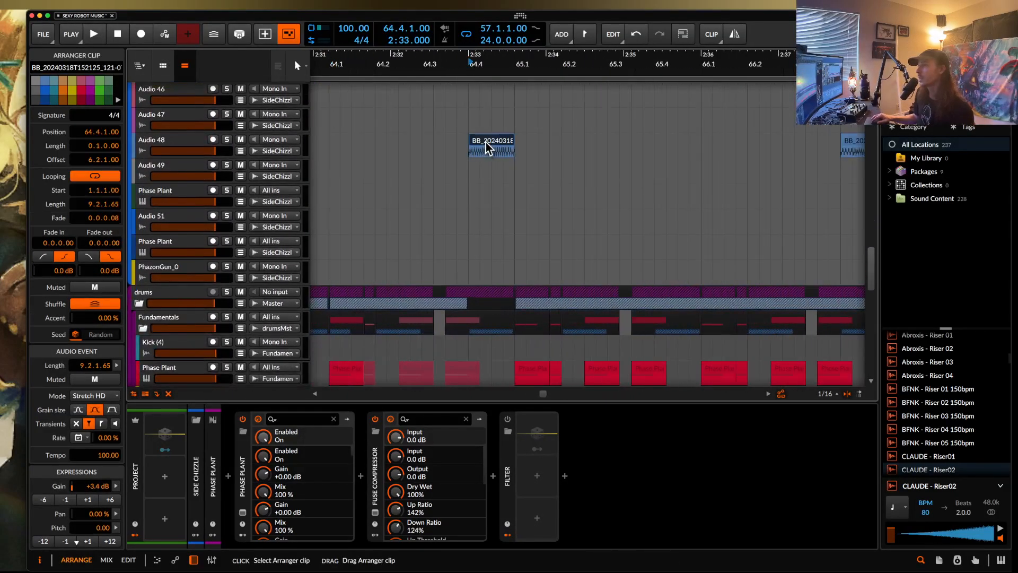
{"action": "key", "text": "space"}
{"action": "left_click", "coordinate": [227, 140]}
{"action": "key", "text": "space"}
{"action": "left_click", "coordinate": [226, 139]}
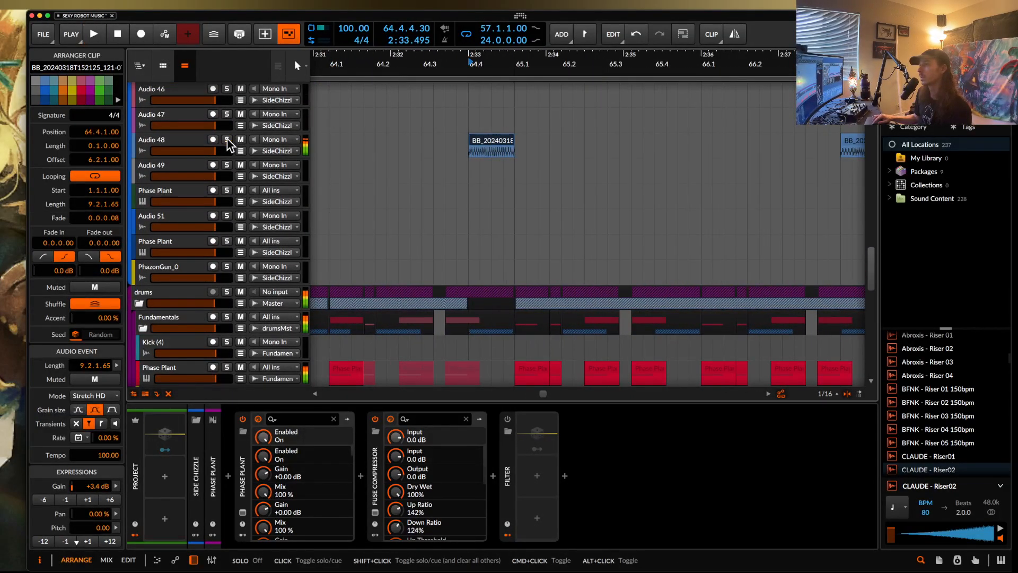
Reselect the red Audio 37 clip at bar 64, returning the play position to 64.1.1
{"action": "scroll", "coordinate": [477, 178], "scroll_direction": "up", "scroll_amount": 6}
{"action": "scroll", "coordinate": [477, 178], "scroll_direction": "down", "scroll_amount": 5}
{"action": "scroll", "coordinate": [478, 178], "scroll_direction": "up", "scroll_amount": 8}
{"action": "left_click", "coordinate": [453, 210]}
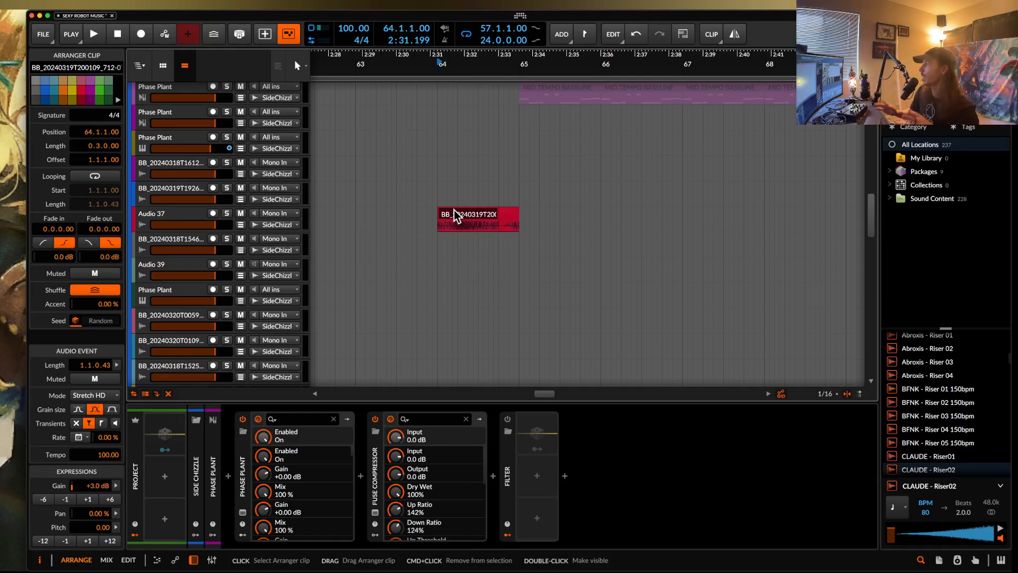
Play the arrangement from 64.1.1 through the break and the returning MID TEMPO BASSLINE clips, stopping playback in bar 69
{"action": "left_click", "coordinate": [436, 202]}
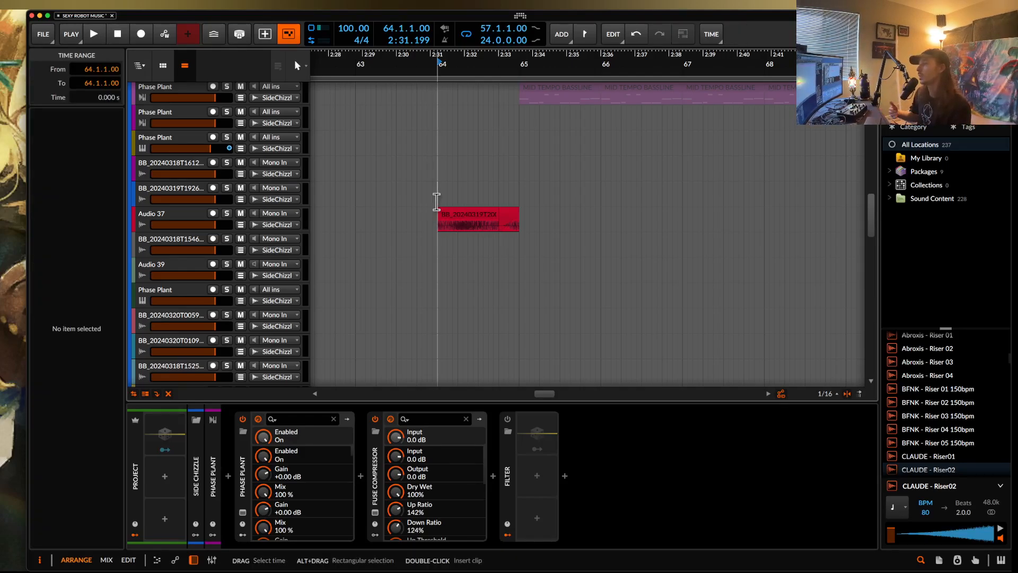
{"action": "key", "text": "space"}
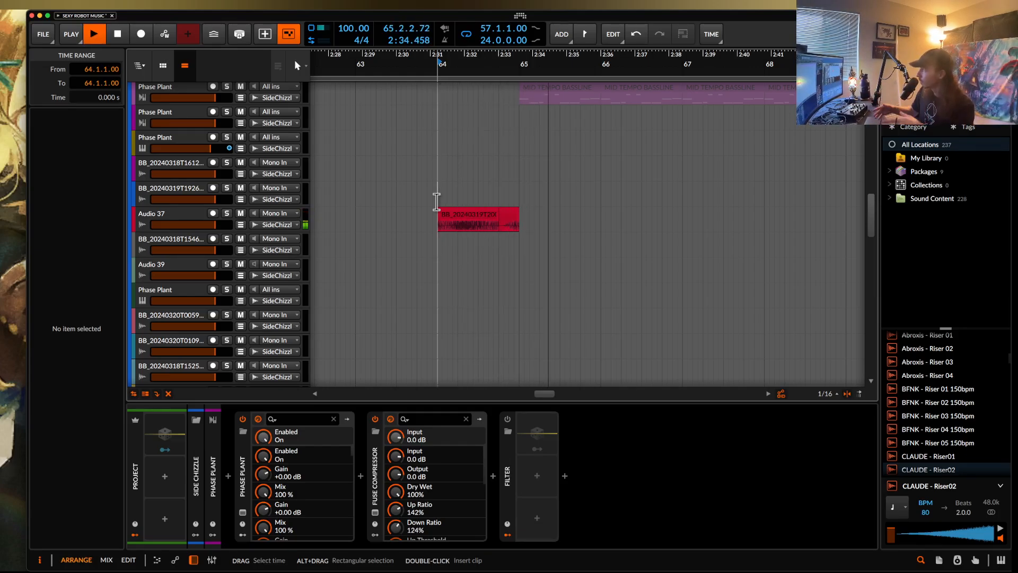
{"action": "scroll", "coordinate": [602, 192], "scroll_direction": "up", "scroll_amount": 5}
{"action": "scroll", "coordinate": [601, 191], "scroll_direction": "down", "scroll_amount": 2}
{"action": "scroll", "coordinate": [602, 191], "scroll_direction": "down", "scroll_amount": 5}
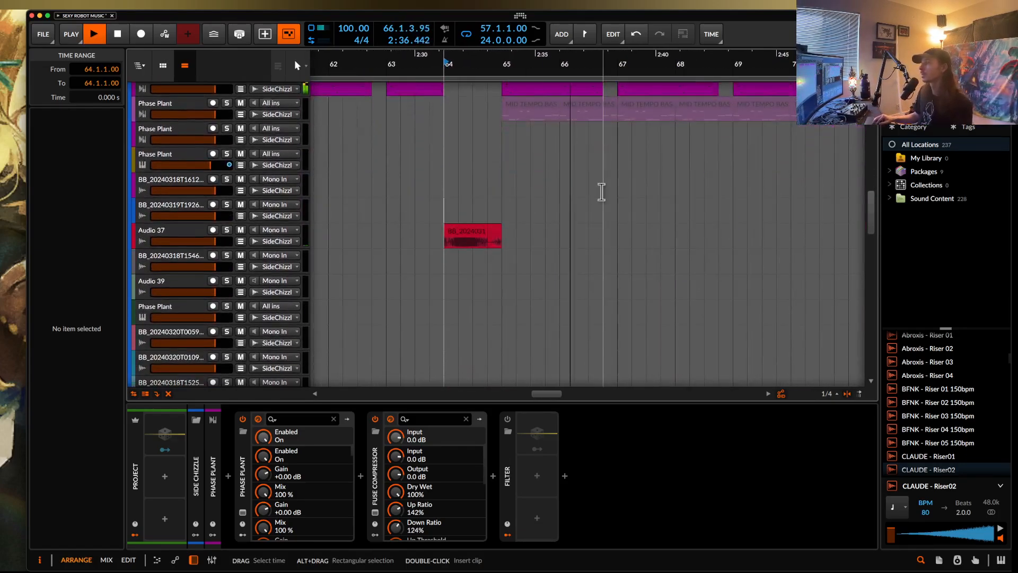
{"action": "scroll", "coordinate": [602, 192], "scroll_direction": "up", "scroll_amount": 1}
{"action": "scroll", "coordinate": [601, 191], "scroll_direction": "right", "scroll_amount": 3}
{"action": "scroll", "coordinate": [487, 227], "scroll_direction": "up", "scroll_amount": 6}
{"action": "scroll", "coordinate": [487, 227], "scroll_direction": "down", "scroll_amount": 3}
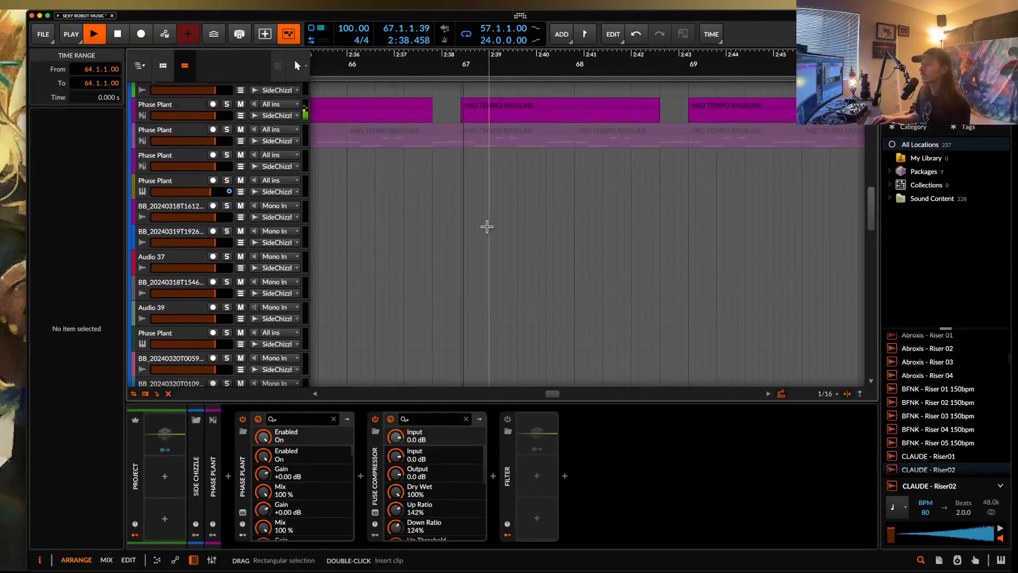
{"action": "scroll", "coordinate": [486, 226], "scroll_direction": "up", "scroll_amount": 2}
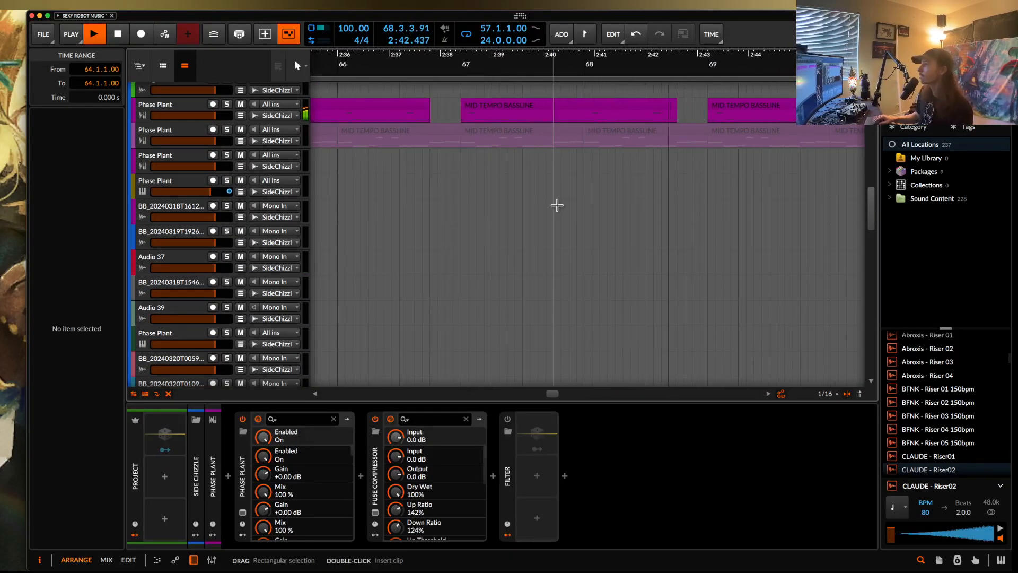
{"action": "scroll", "coordinate": [557, 205], "scroll_direction": "up", "scroll_amount": 2}
{"action": "scroll", "coordinate": [556, 205], "scroll_direction": "down", "scroll_amount": 2}
{"action": "scroll", "coordinate": [557, 205], "scroll_direction": "down", "scroll_amount": 5}
{"action": "key", "text": "space"}
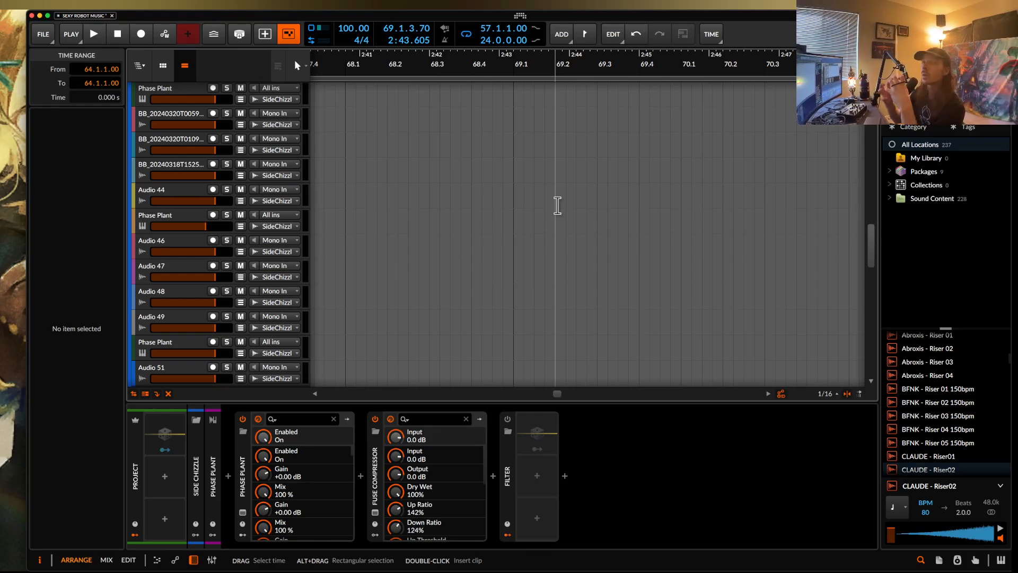
Select the MID TEMPO BASSLINE clip at 65.1.1 on the Phase Plant track directly above Misc_15
{"action": "scroll", "coordinate": [557, 206], "scroll_direction": "up", "scroll_amount": 10}
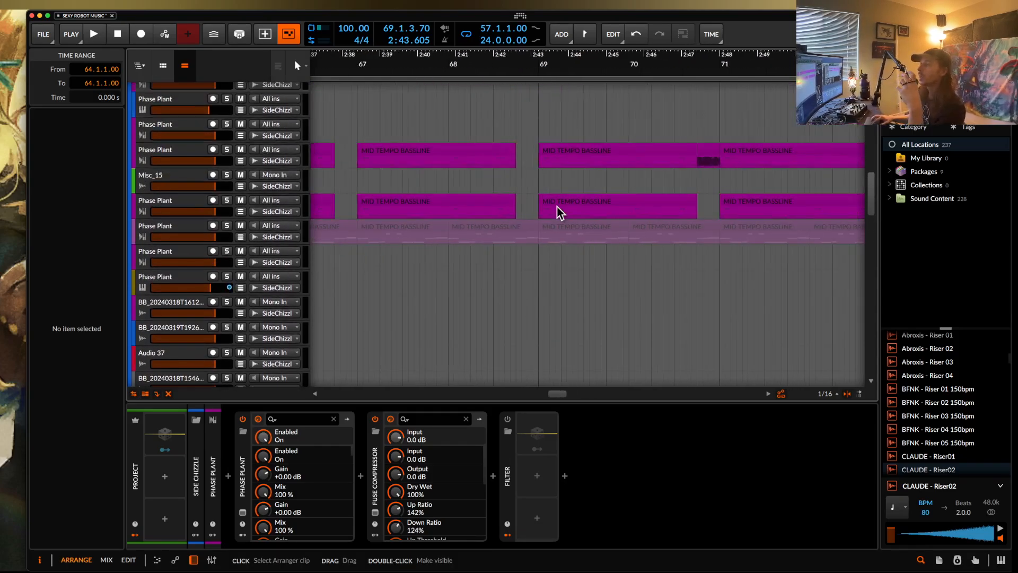
{"action": "scroll", "coordinate": [556, 205], "scroll_direction": "down", "scroll_amount": 5}
{"action": "left_click", "coordinate": [454, 226]}
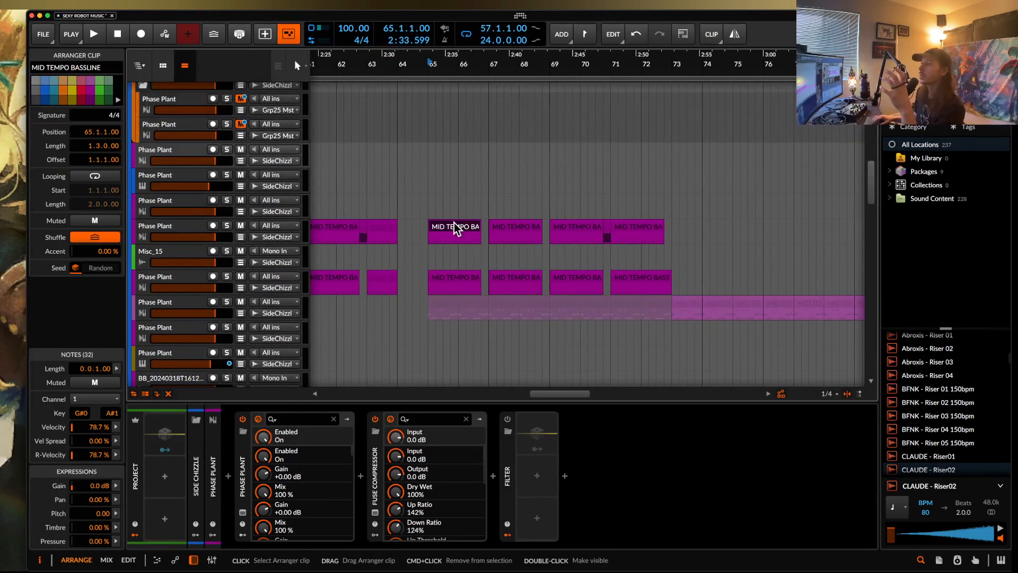
{"action": "scroll", "coordinate": [454, 223], "scroll_direction": "up", "scroll_amount": 3}
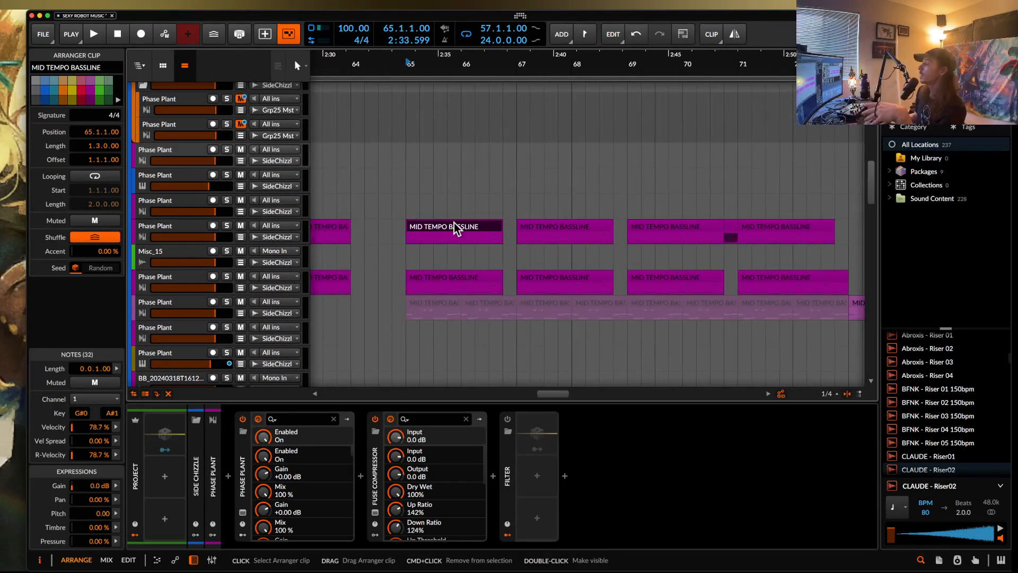